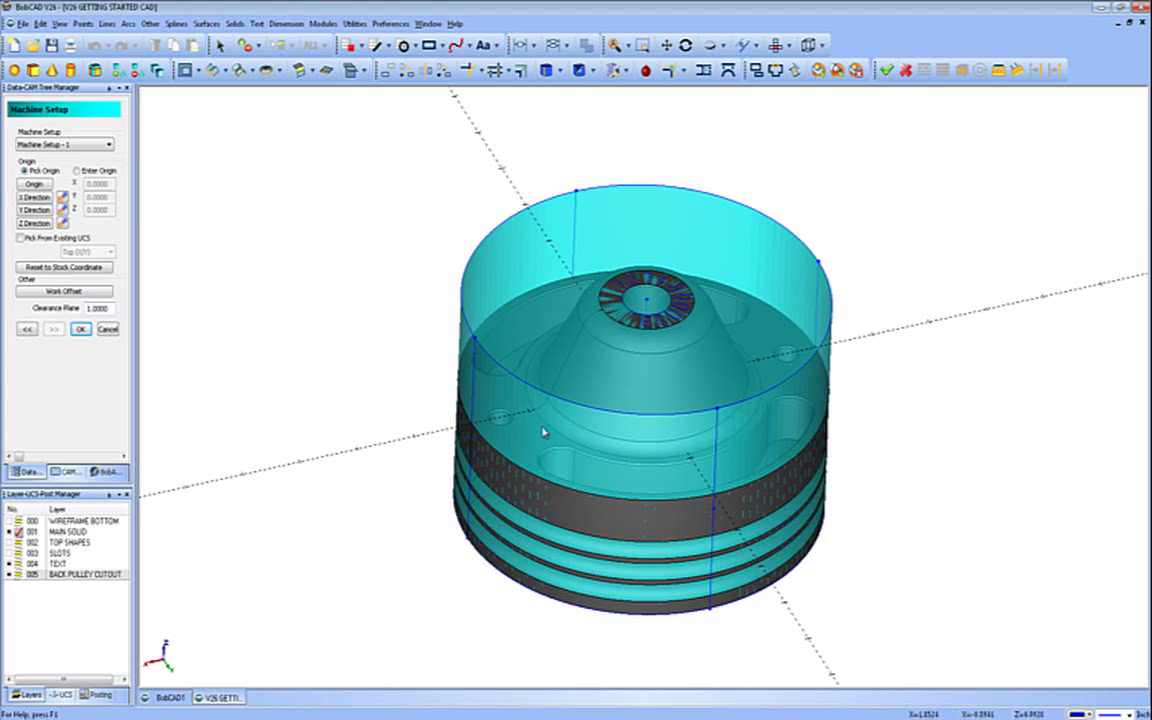
- Set the Machine Setup - 1 origin at the centre of the hub's top bore and accept the setup
middle_drag(491, 390, 650, 378)
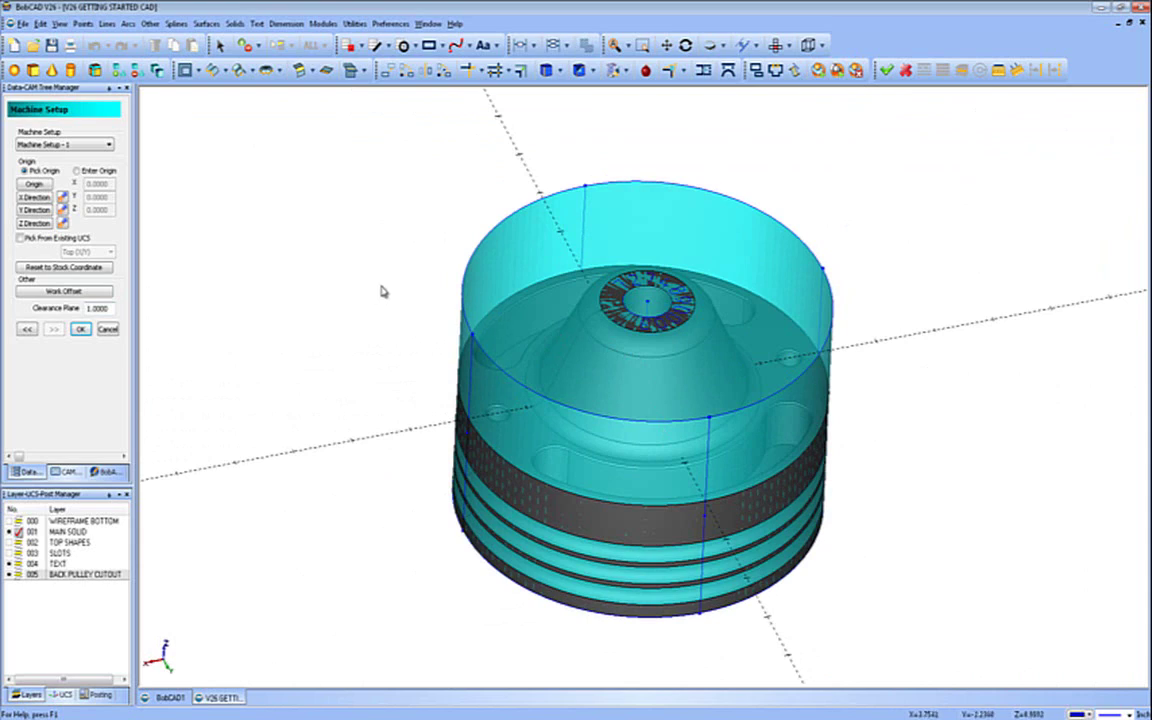
click(34, 184)
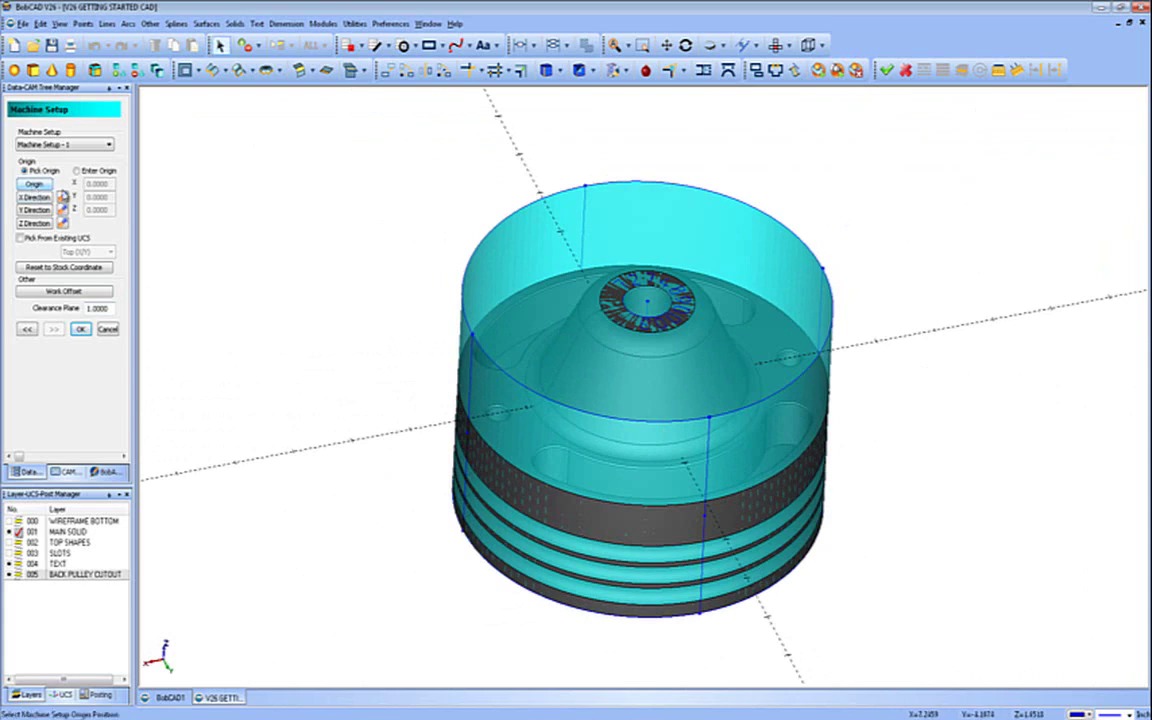
click(648, 312)
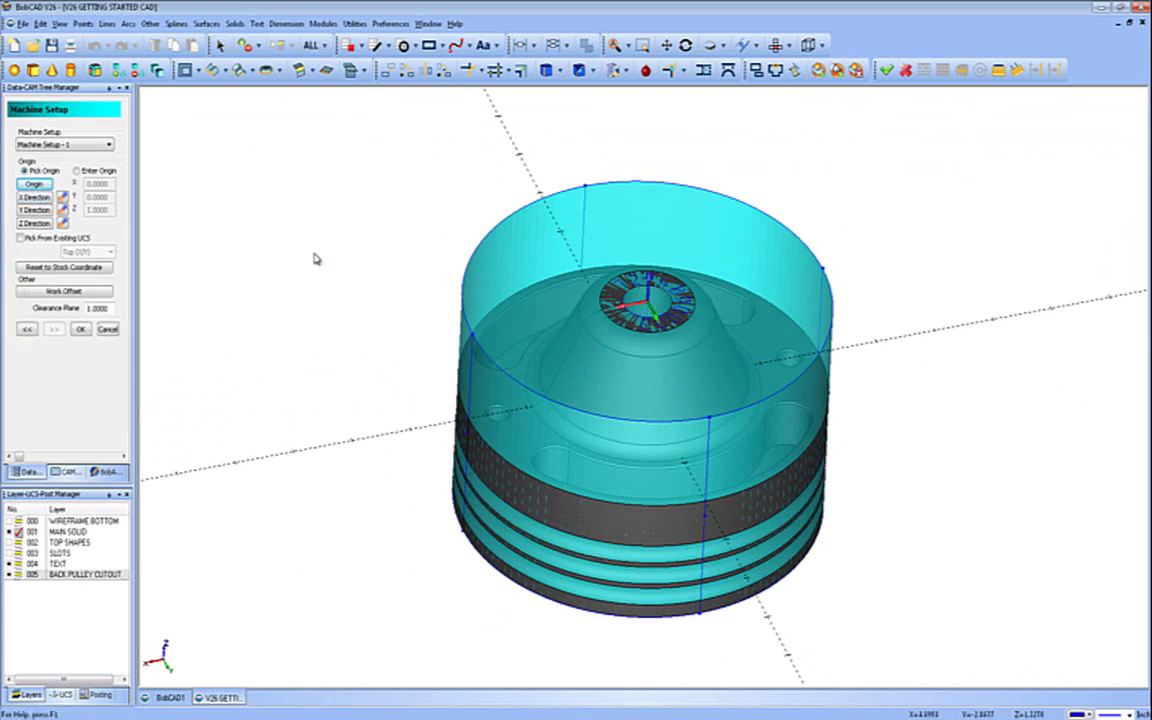
click(80, 333)
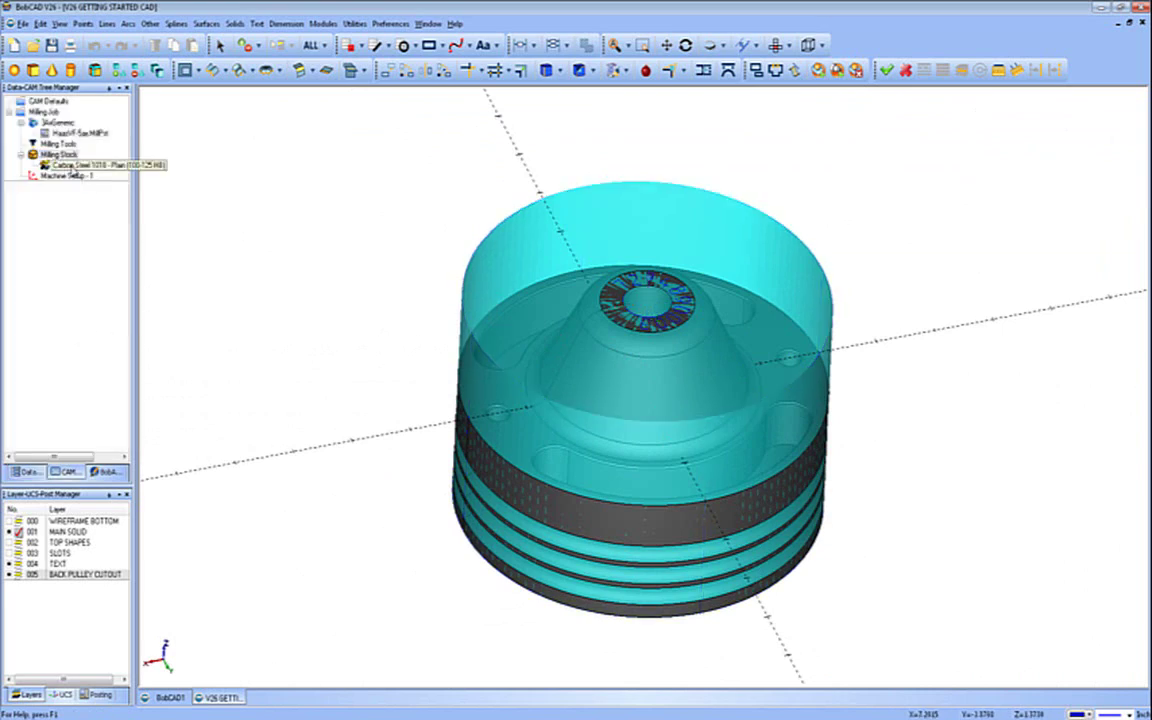
- Blank the milling stock and highlight Machine Setup - 1 to inspect its origin axes on the part
click(60, 155)
right_click(64, 156)
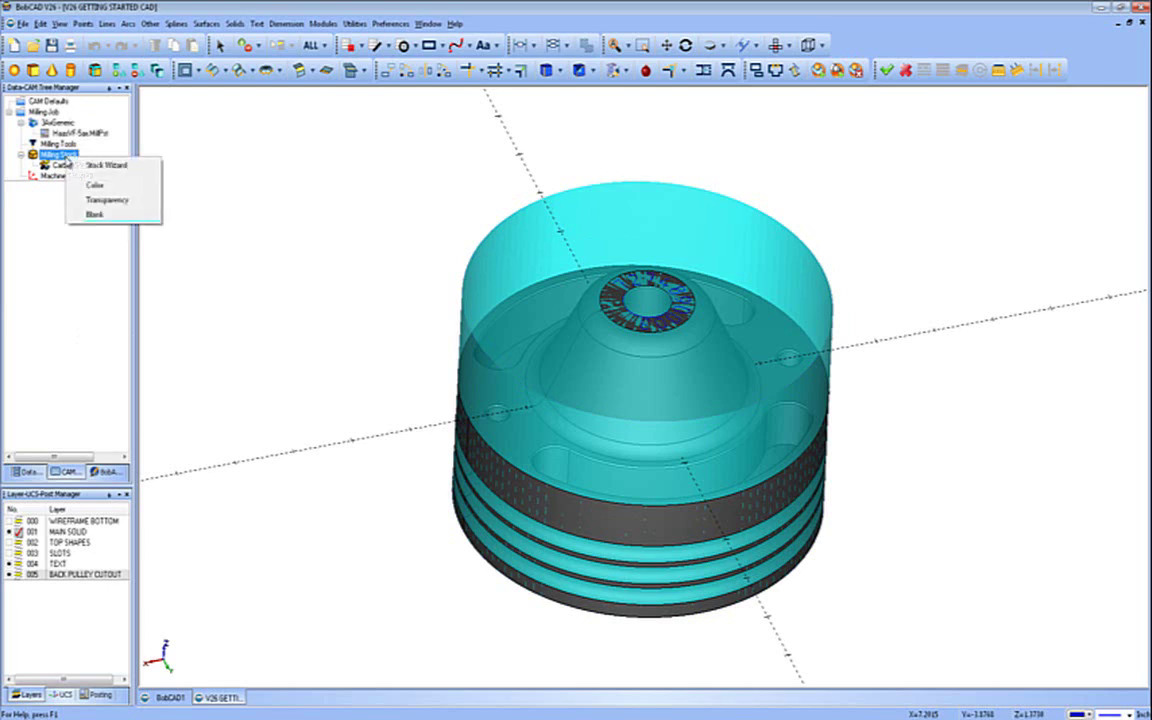
click(95, 214)
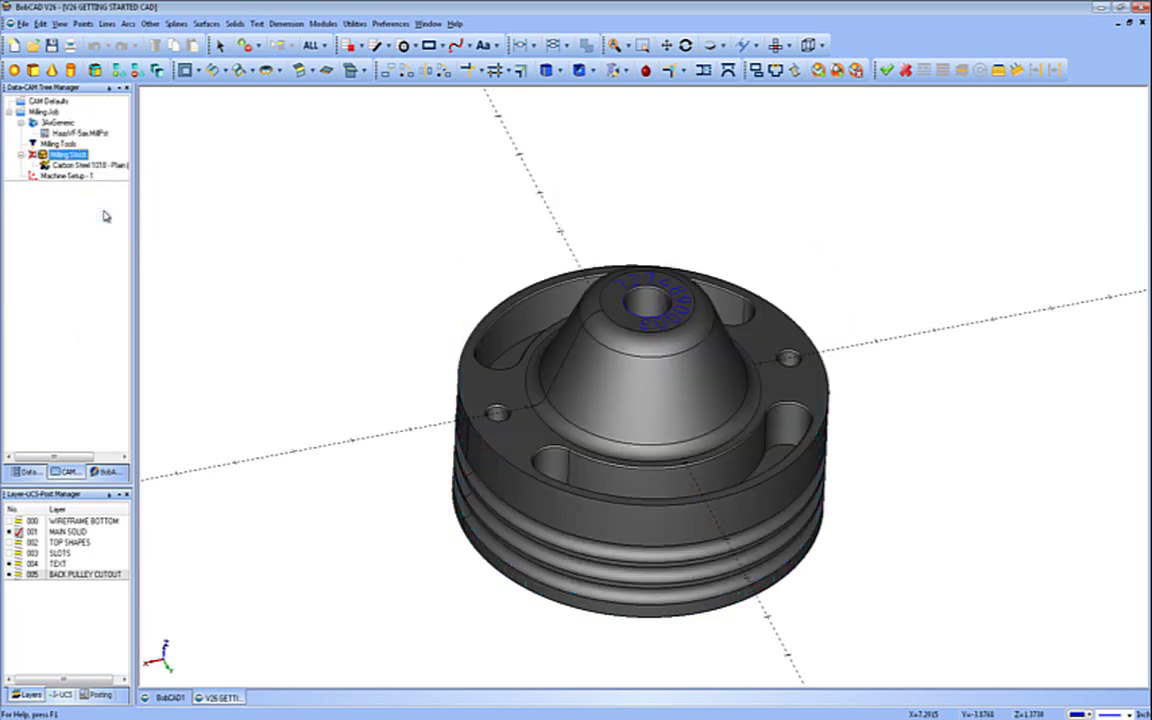
click(66, 175)
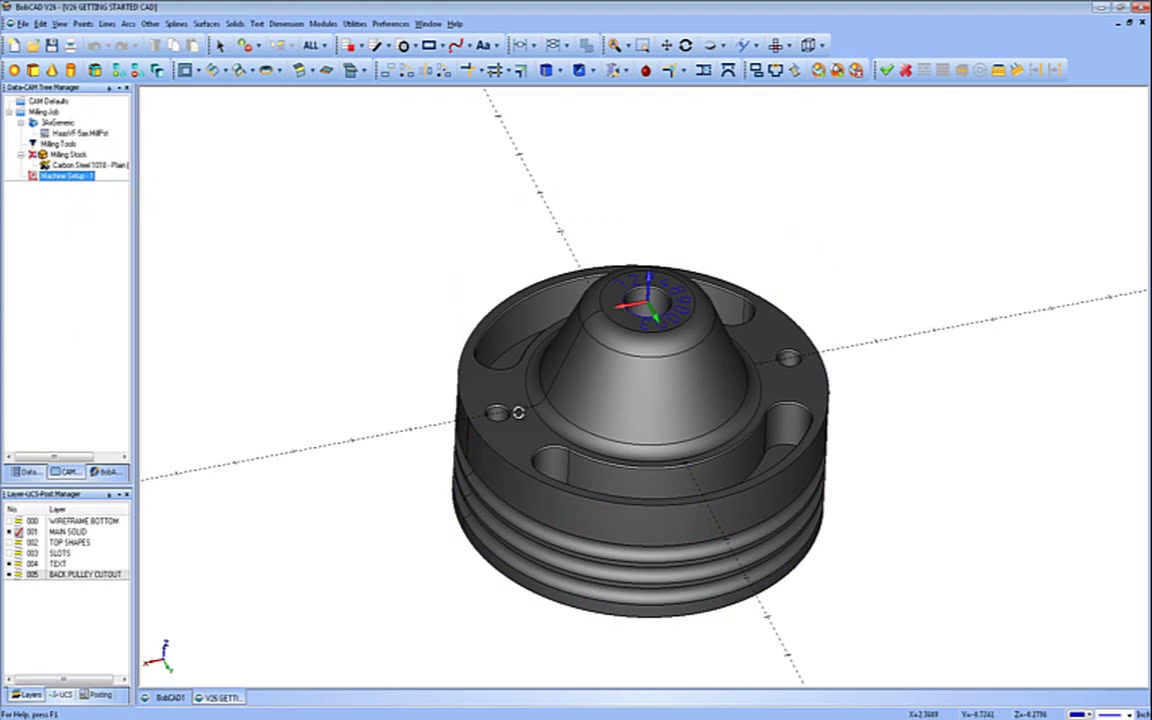
middle_drag(468, 371, 684, 250)
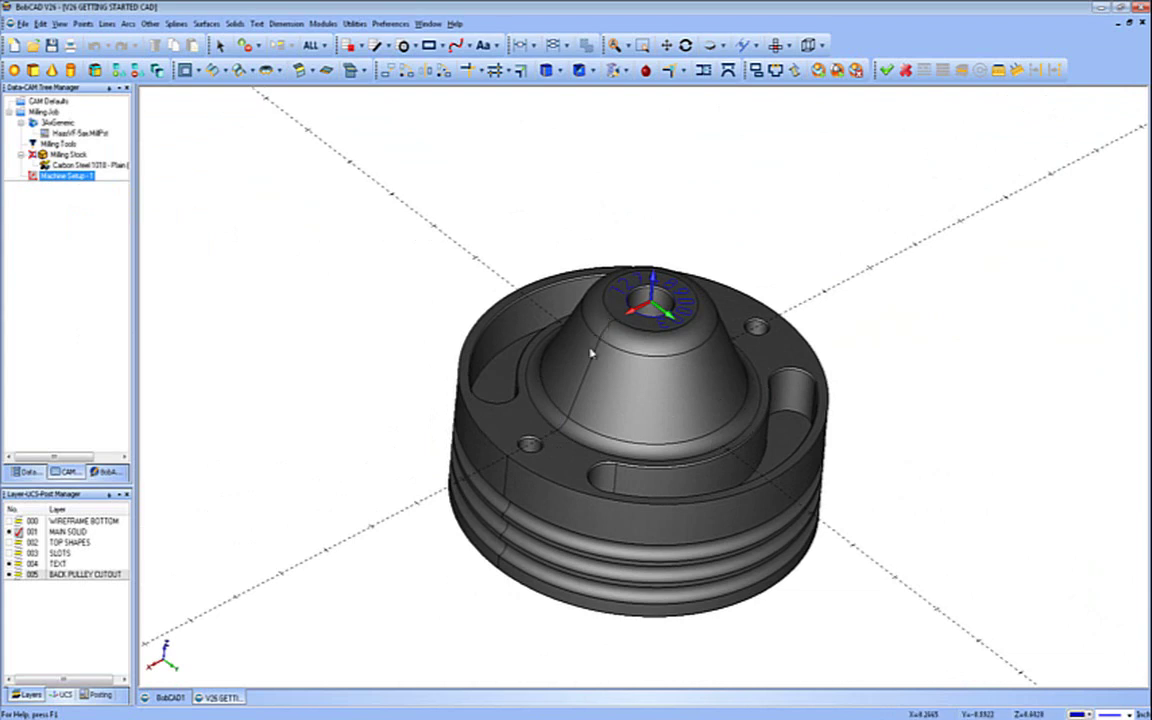
- Start a Mill 3 Axis feature under Machine Setup - 1 and select the whole pulley model as its geometry
right_click(70, 175)
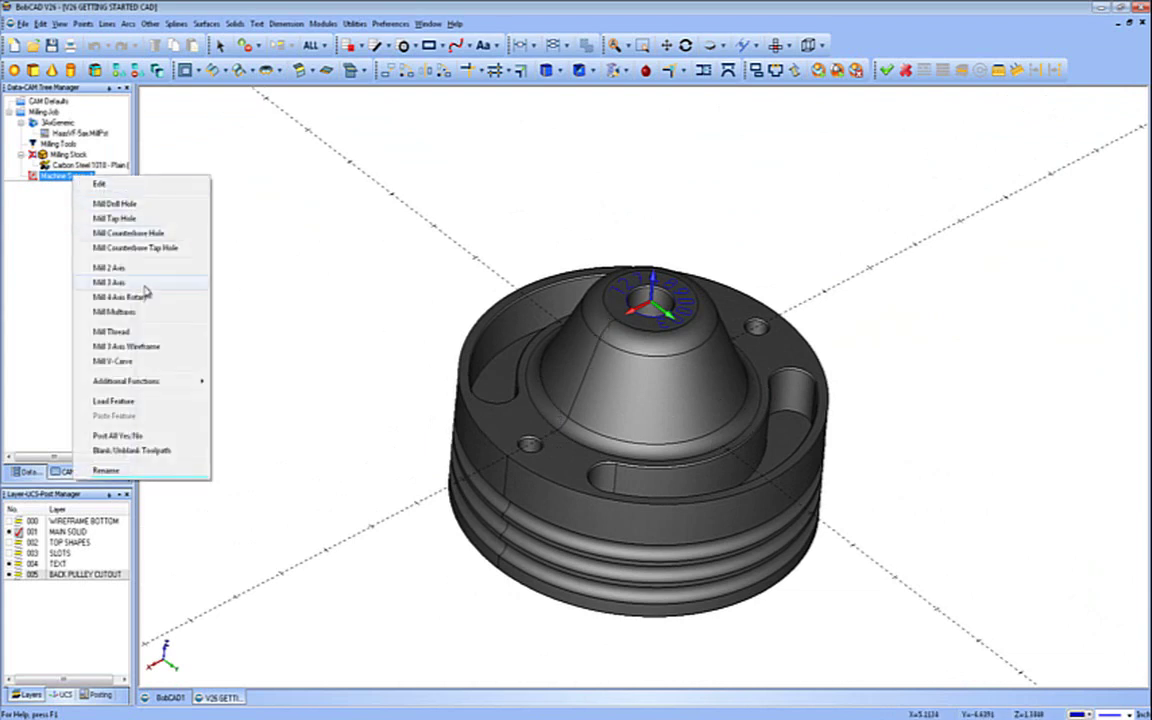
click(110, 282)
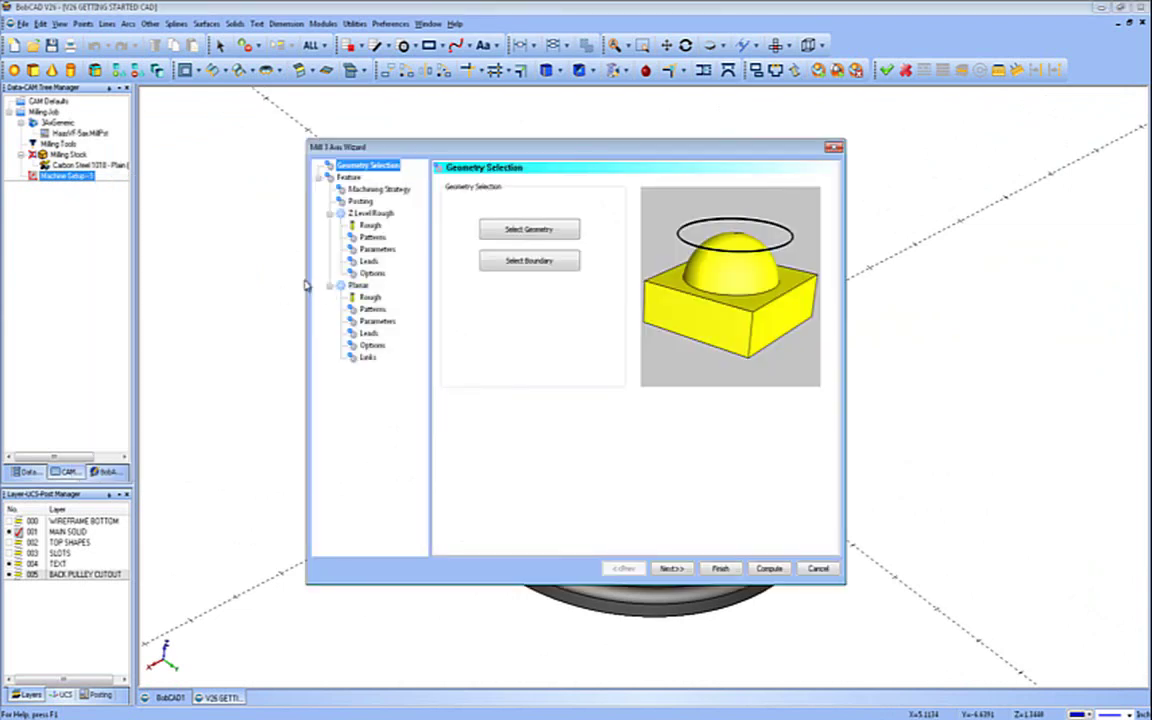
click(528, 229)
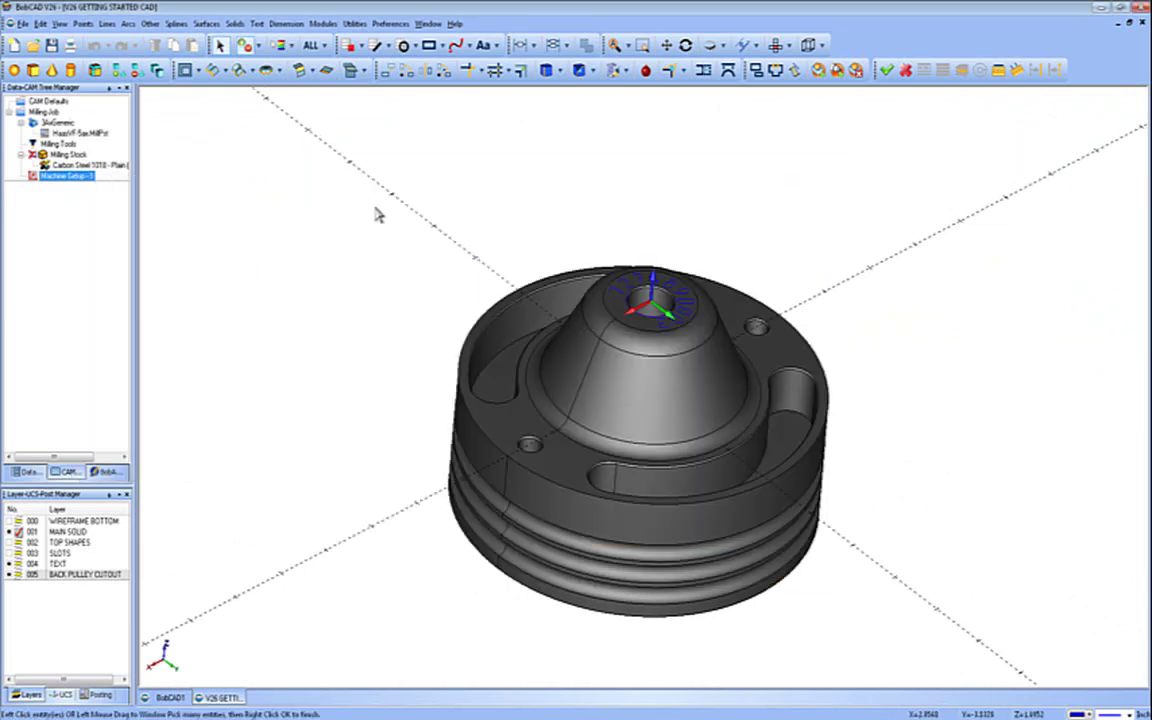
drag(369, 205, 879, 643)
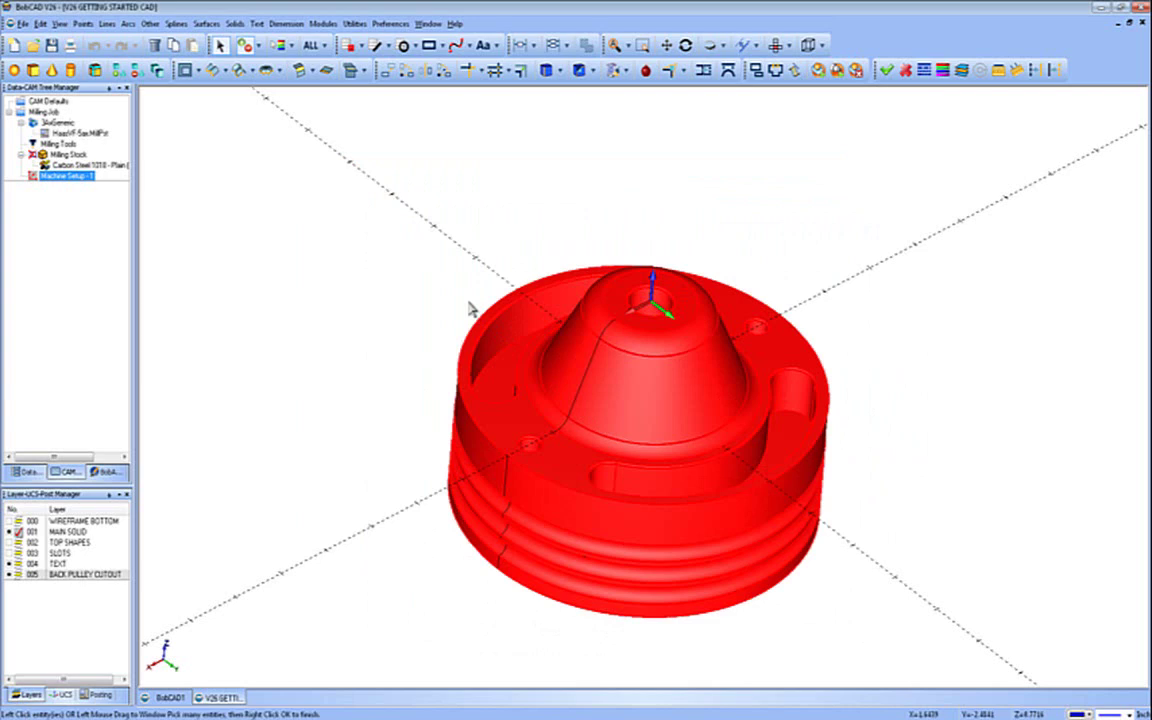
right_click(450, 227)
click(473, 233)
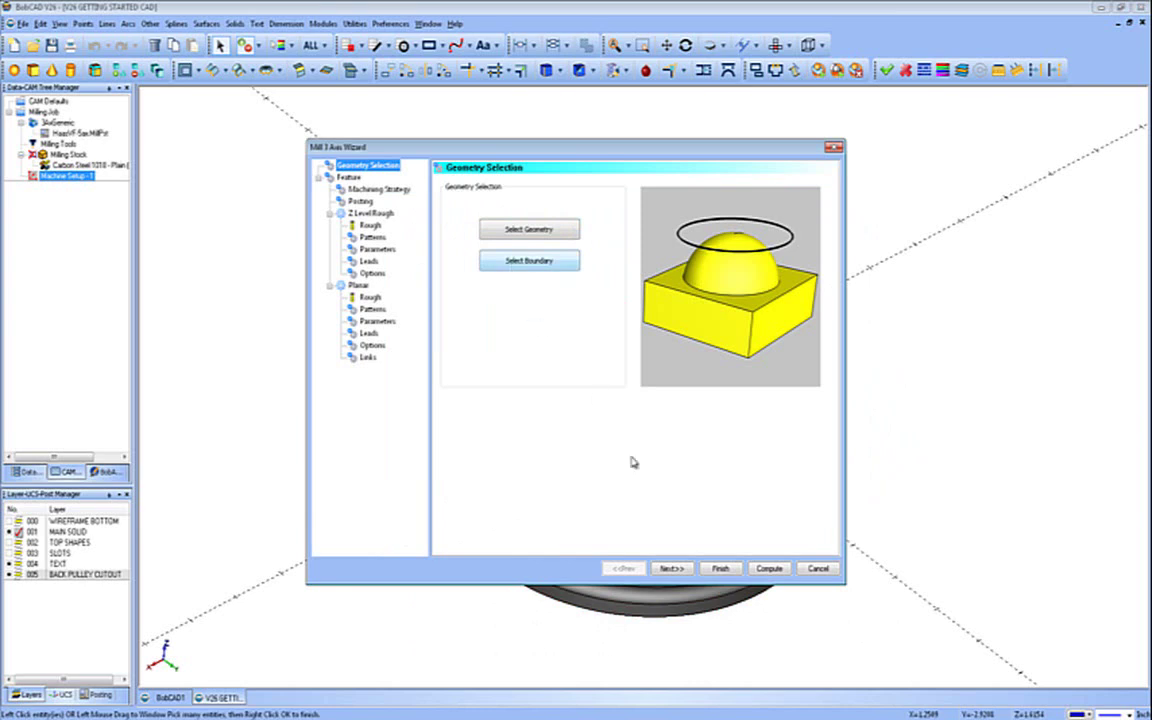
- Accept the feature's existing rapid plane, feed plane and top of feature, and continue to the machining strategy
click(669, 568)
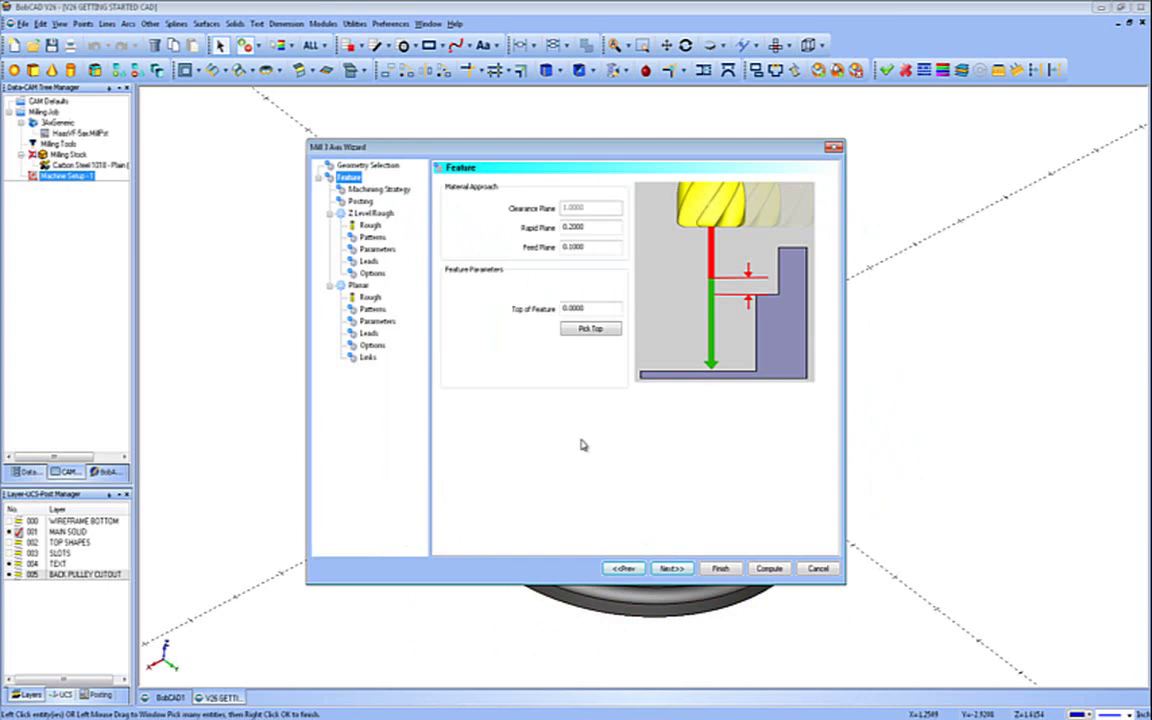
click(593, 228)
key(Tab)
key(Tab)
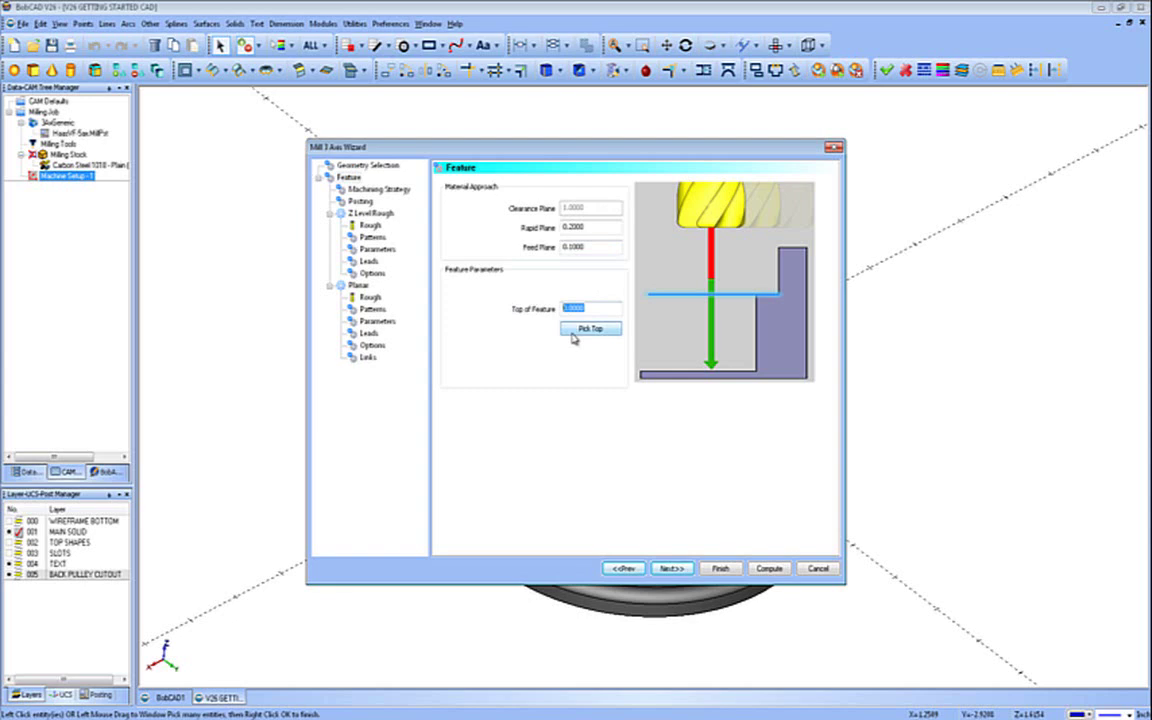
key(Return)
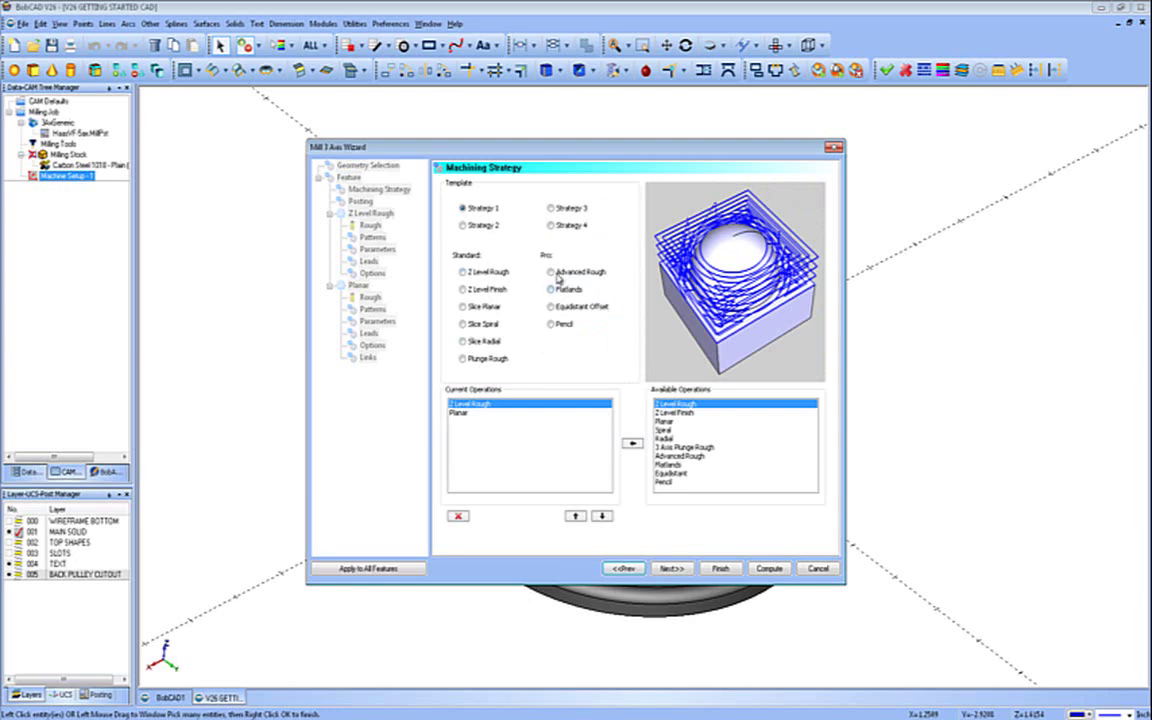
- Preview each Standard machining operation in turn, from Z Level Rough through Plunge Rough
click(480, 272)
click(481, 289)
click(483, 306)
click(485, 325)
click(484, 341)
click(487, 358)
- Build an operation list of Advanced Rough, Flatlands and Z Level Finish, with Flatlands ordered ahead of Z Level Finish
click(553, 272)
click(672, 412)
click(632, 442)
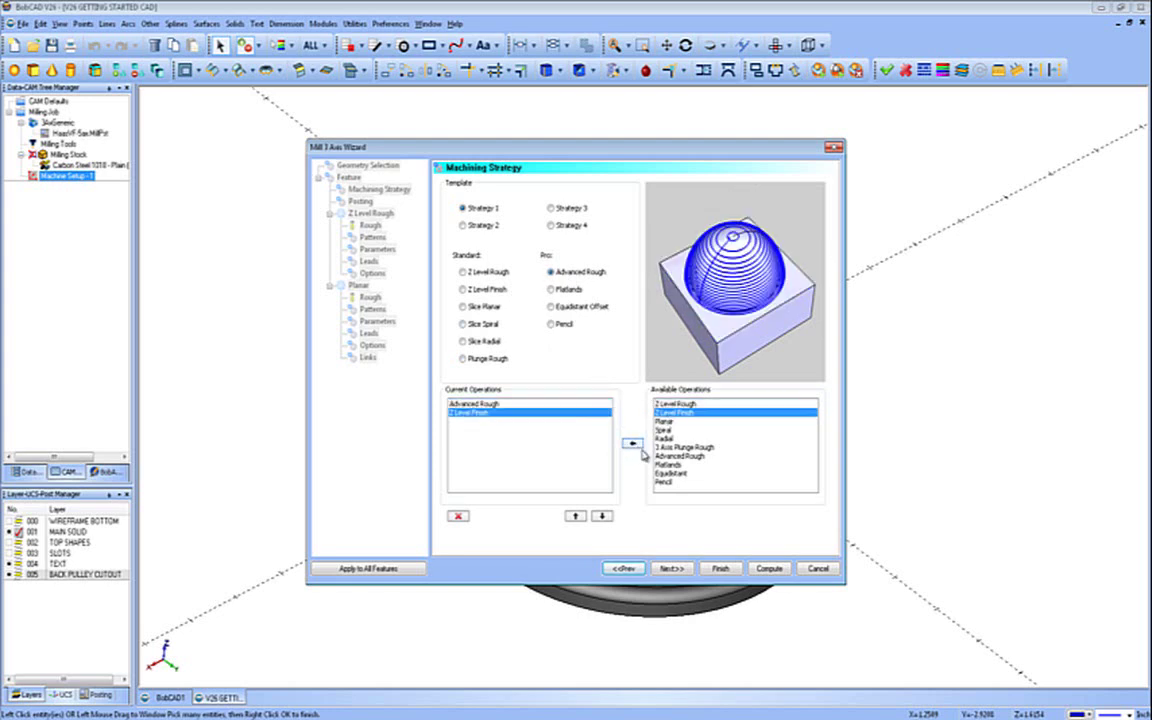
click(667, 465)
click(632, 442)
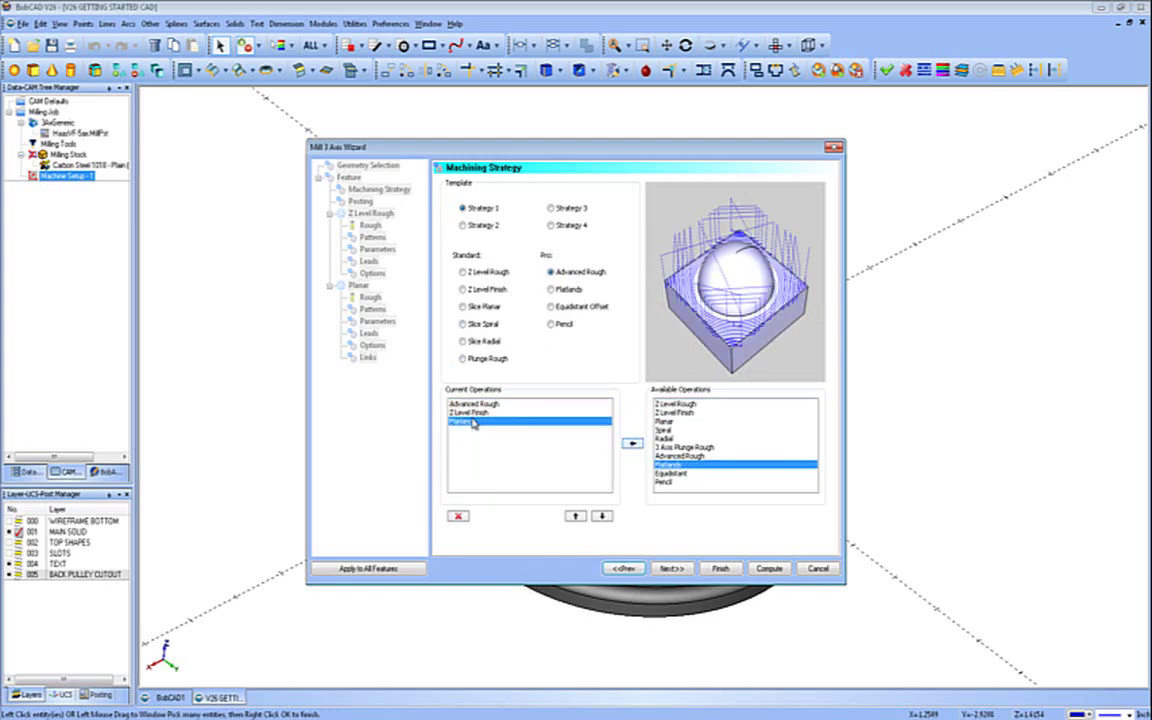
click(576, 516)
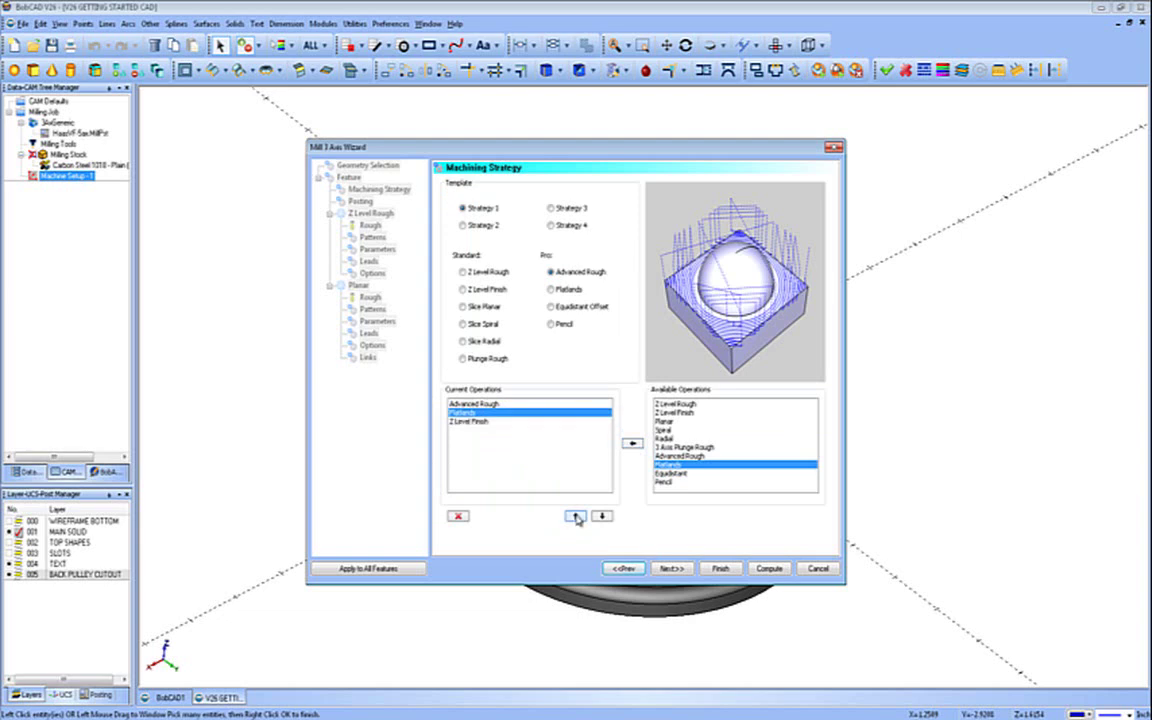
- Remove all three operations from the current operations list
click(458, 516)
click(458, 516)
click(458, 516)
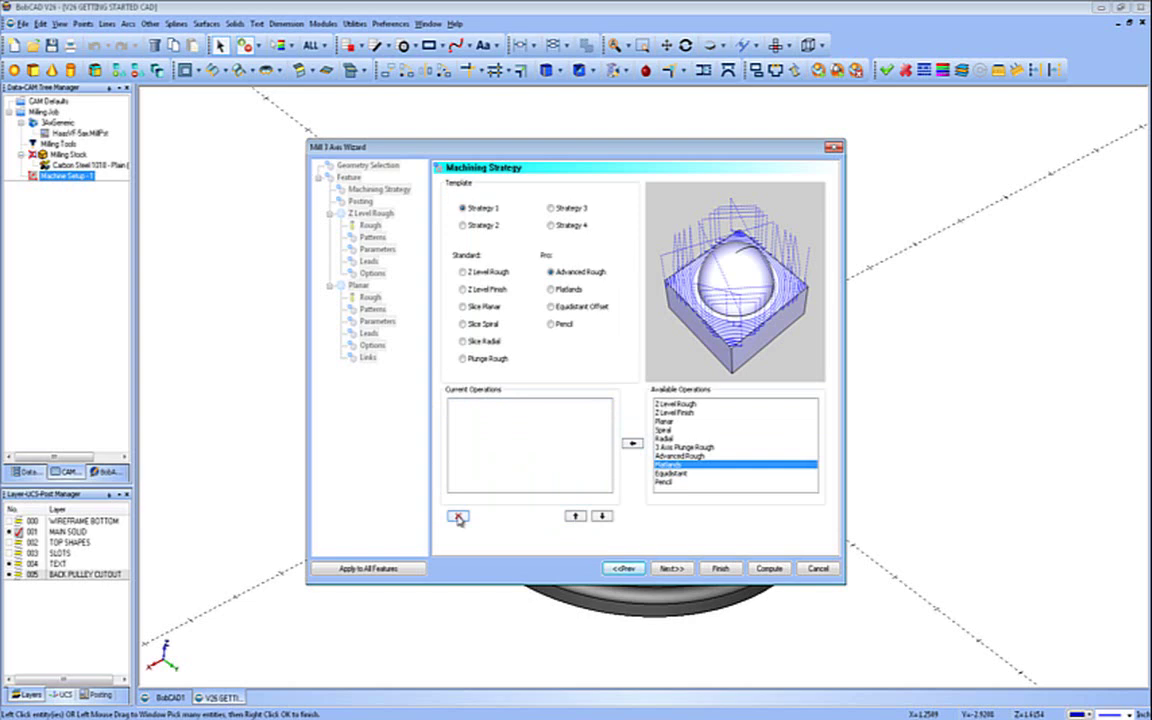
- Compare the operations included in the Strategy 1, Strategy 2, Strategy 3 and Strategy 4 templates
click(462, 225)
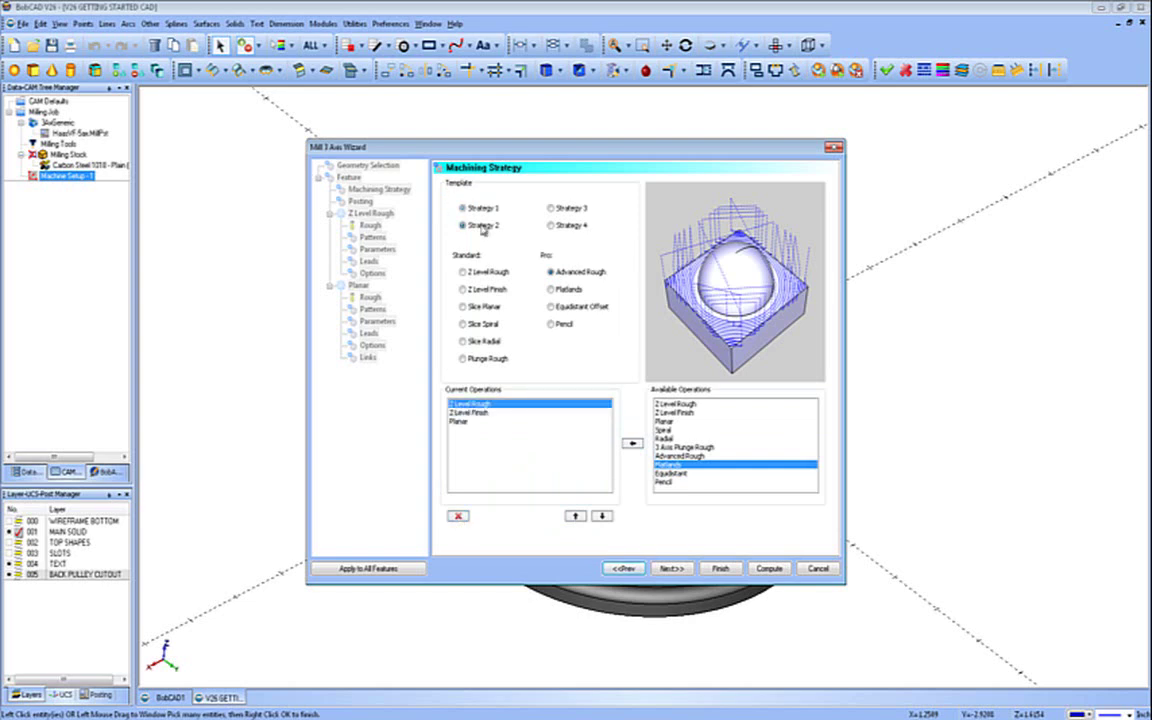
click(567, 226)
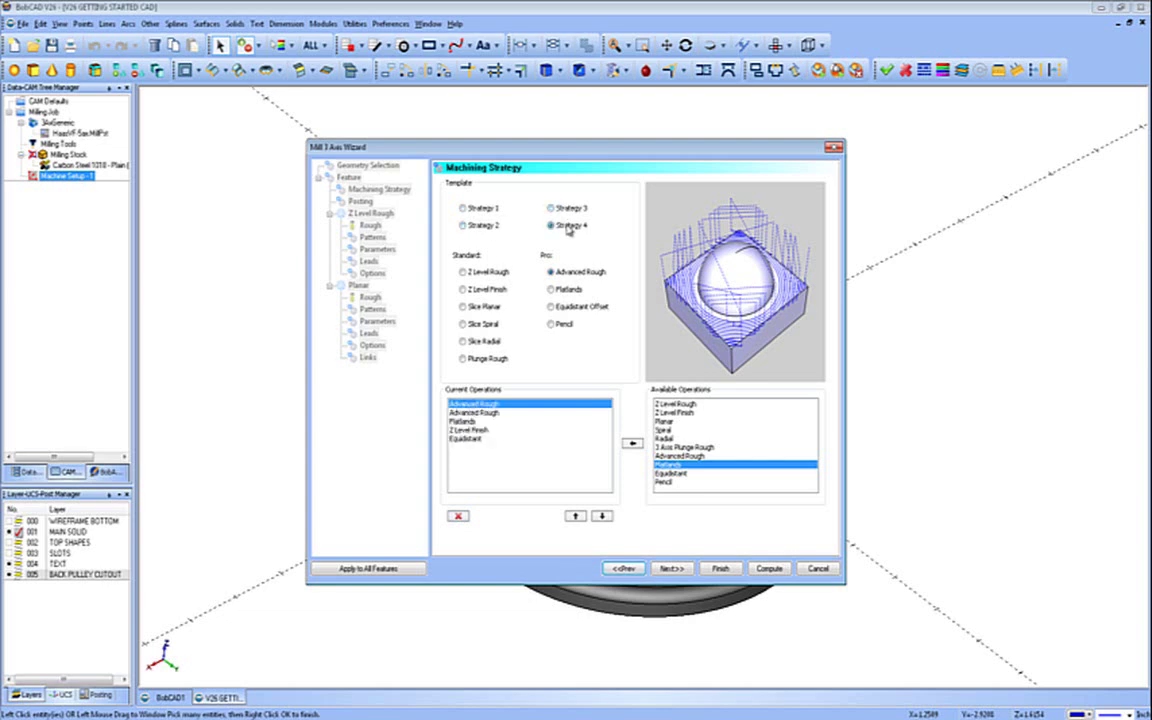
click(485, 209)
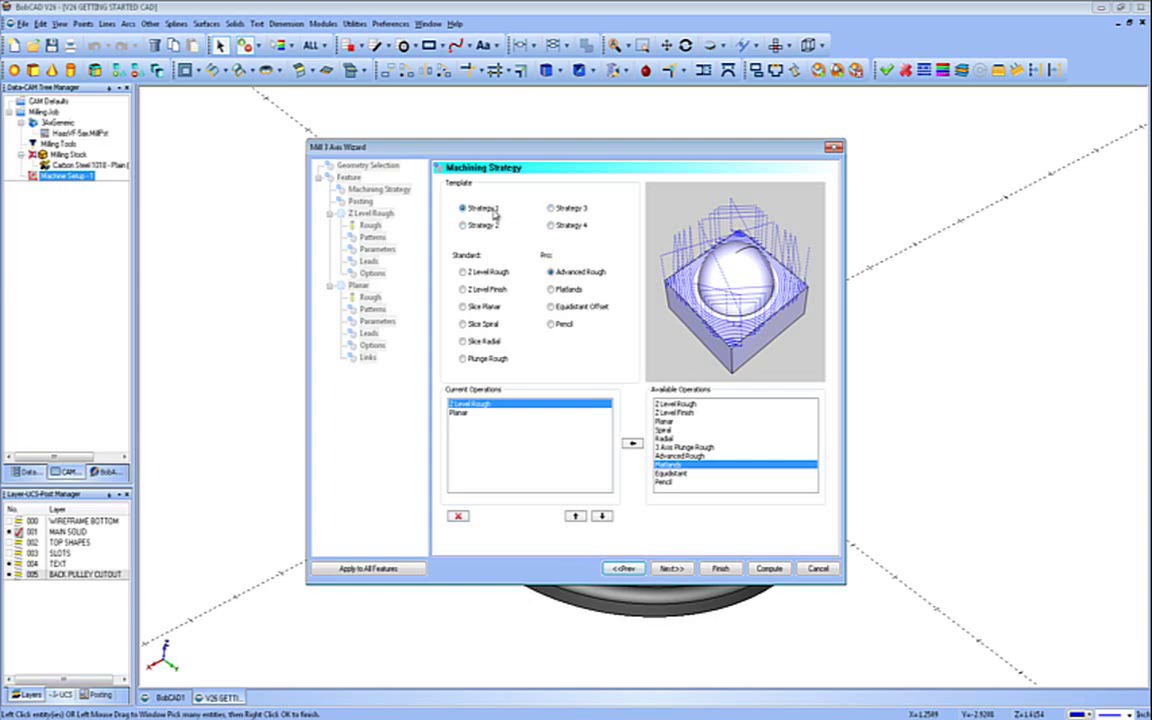
click(492, 226)
click(557, 210)
click(562, 226)
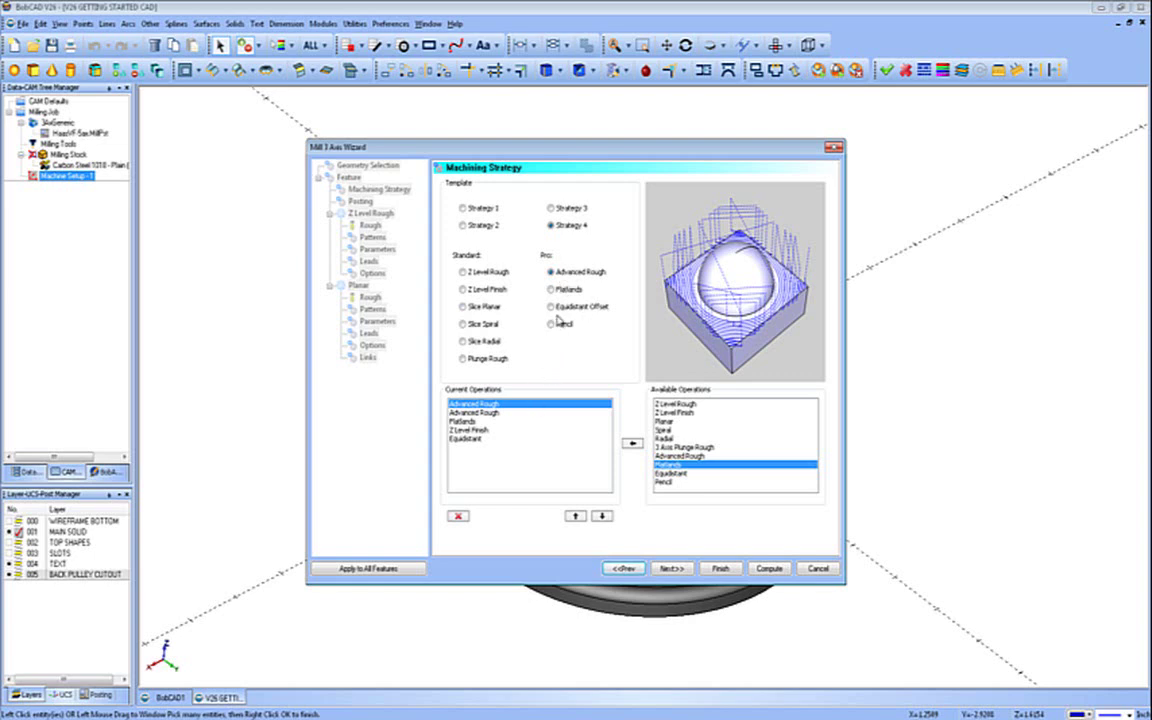
- Choose the Strategy 3 template and add Z Level Finish after its Advanced Rough and Flatlands operations
click(551, 208)
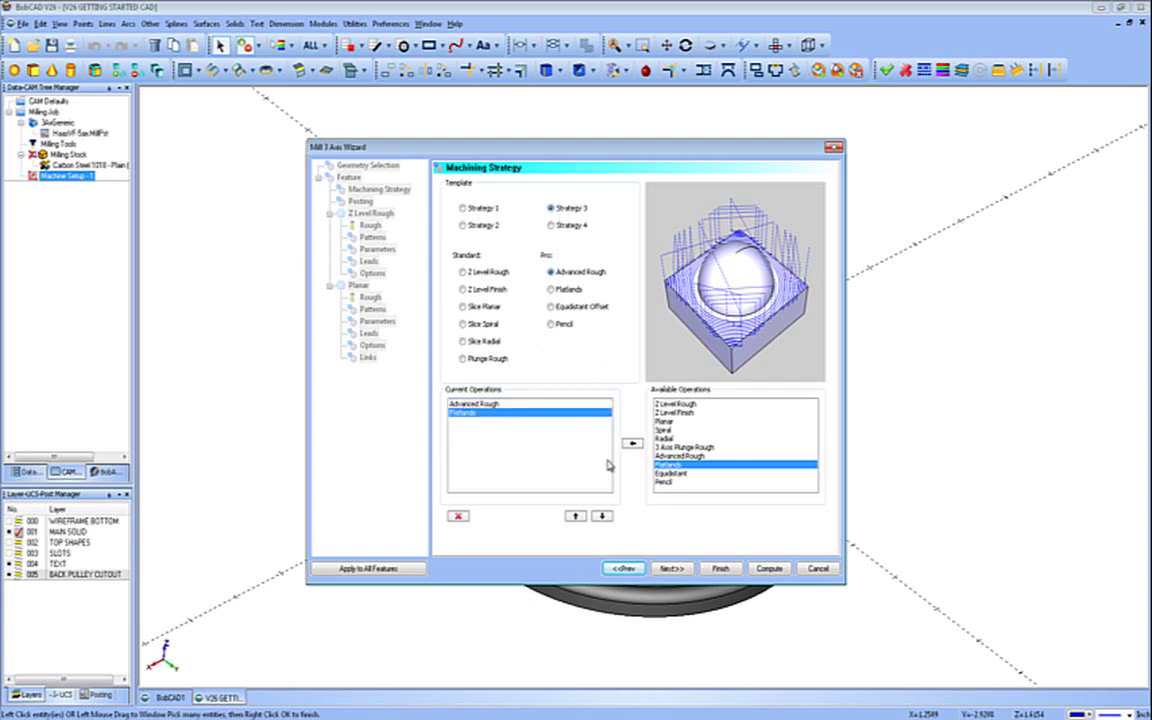
click(673, 412)
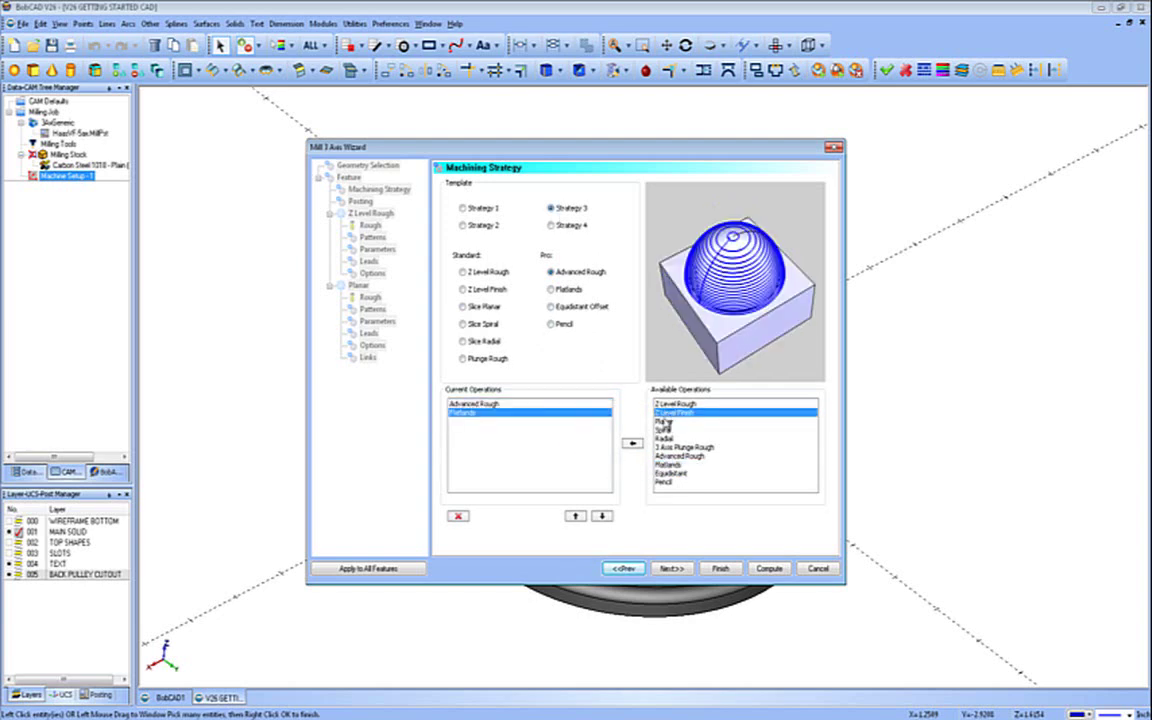
click(633, 445)
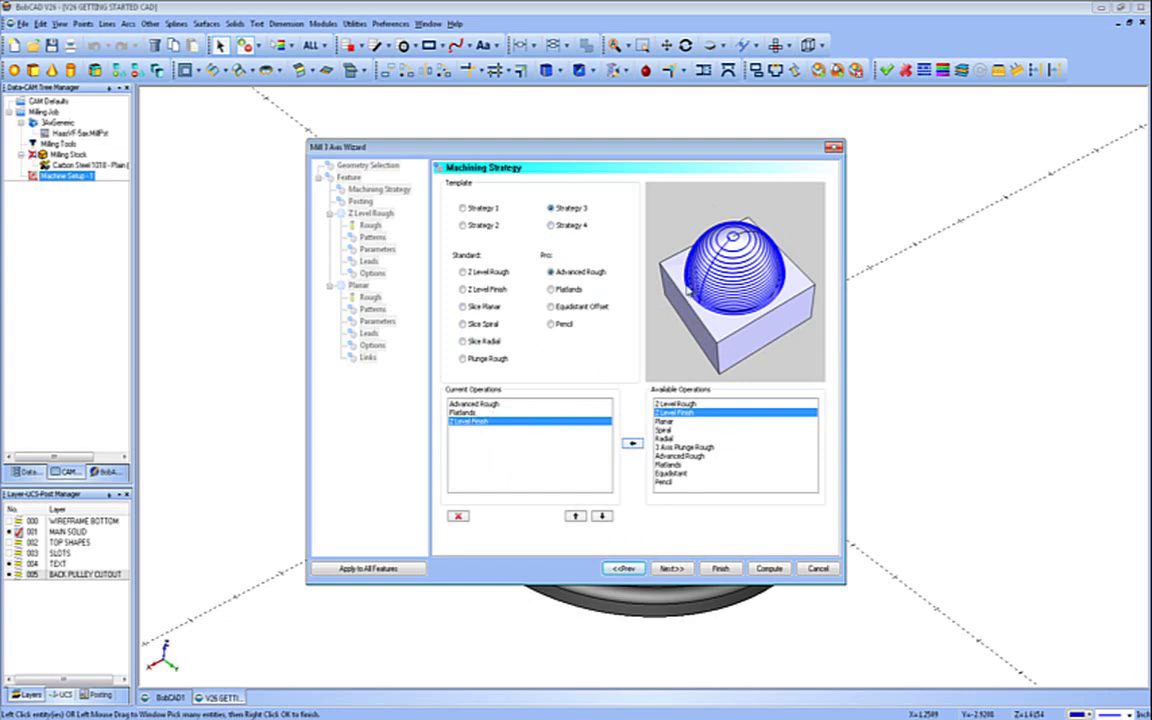
- Keep work offset 1 and enable Arc Fit in the posting parameters, and continue to the Advanced Rough tool settings
click(670, 568)
click(620, 214)
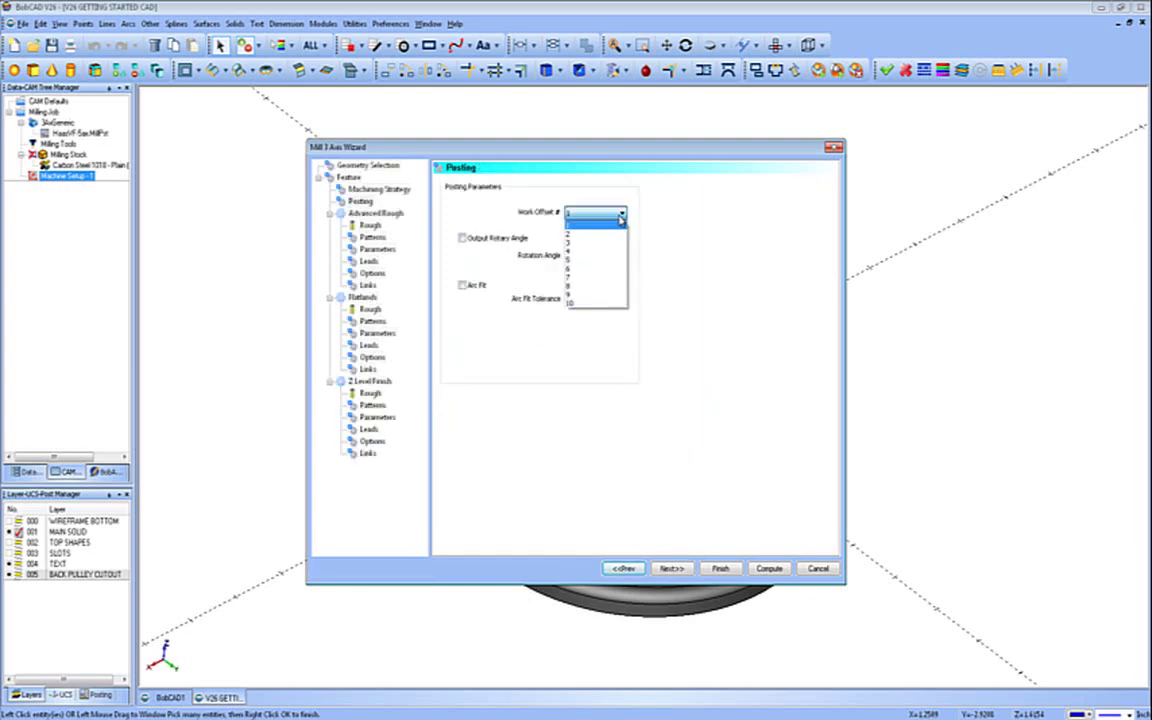
click(620, 221)
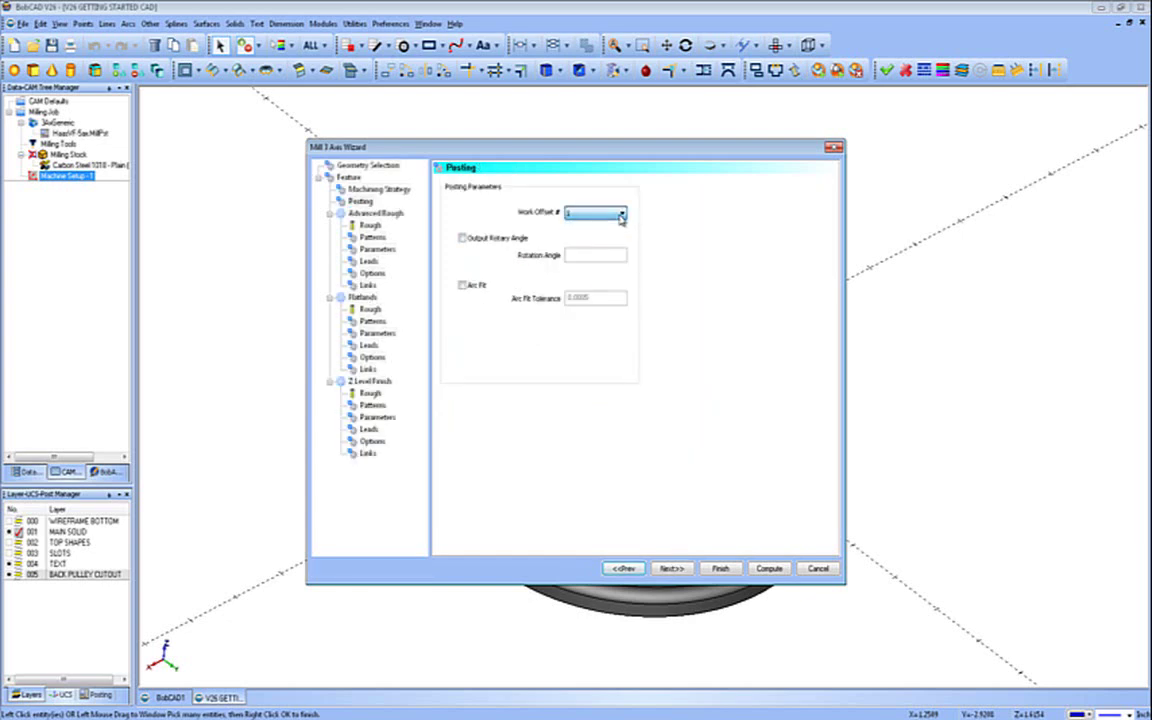
click(462, 286)
click(670, 568)
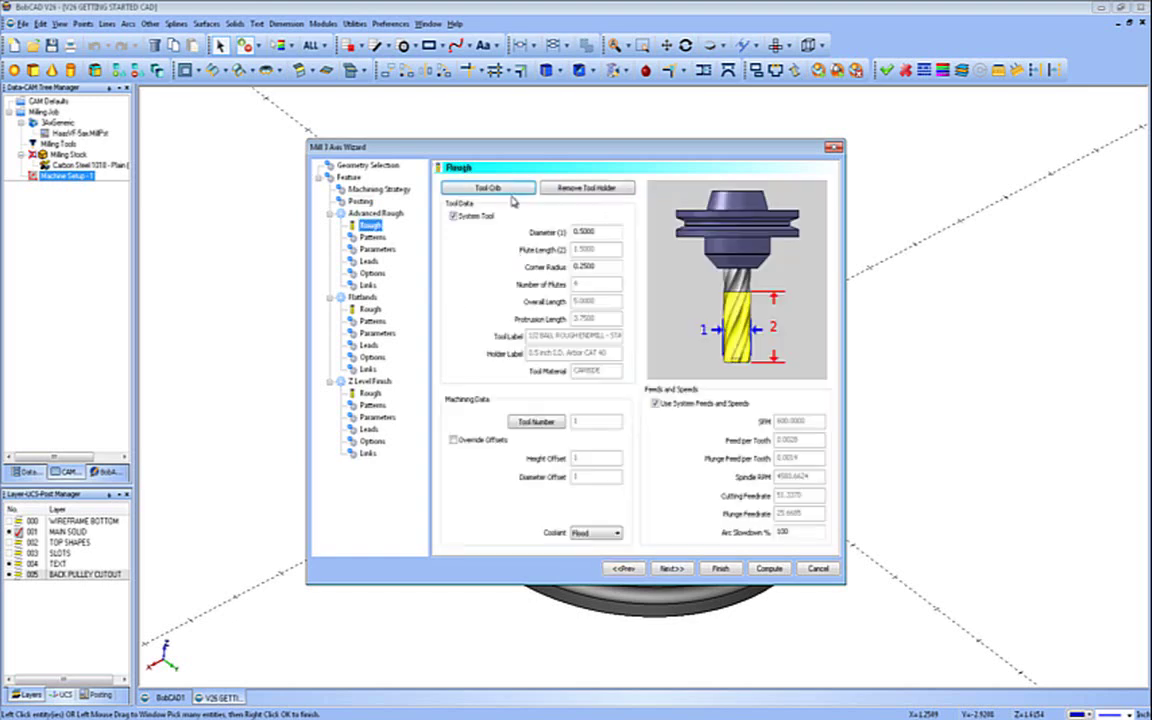
- Add the 3.0000 diameter HSS 3 FACE MILL from the tool library and assign it to the Advanced Rough operation
click(507, 189)
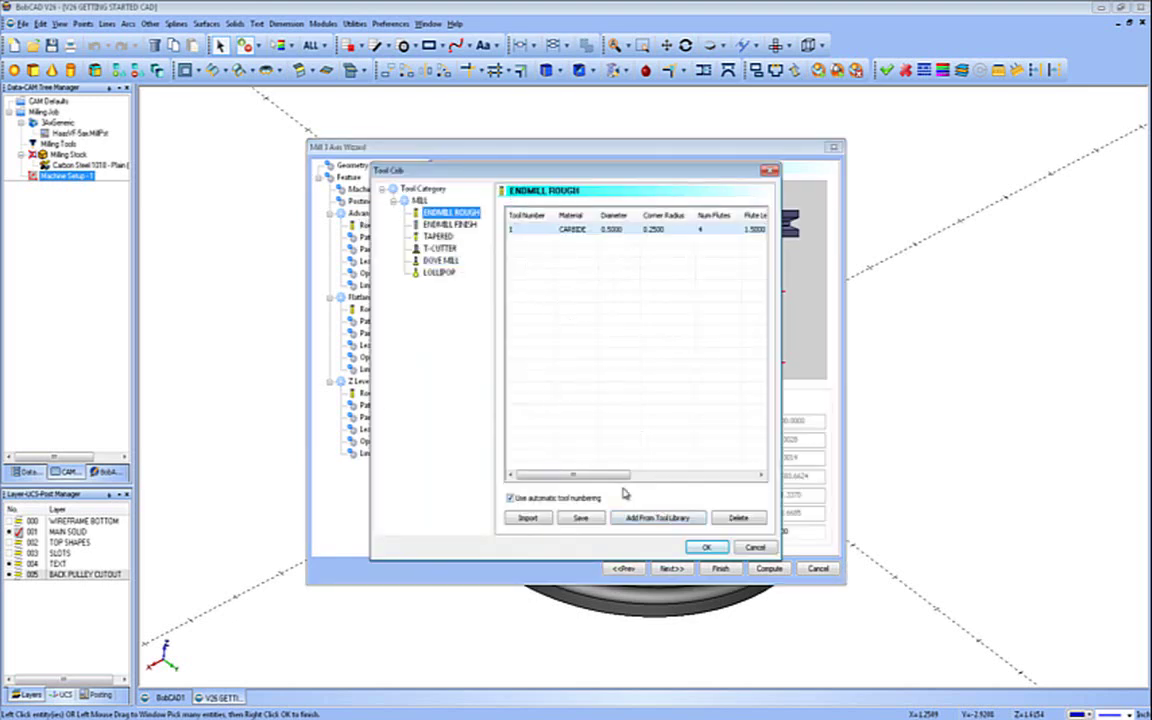
click(658, 518)
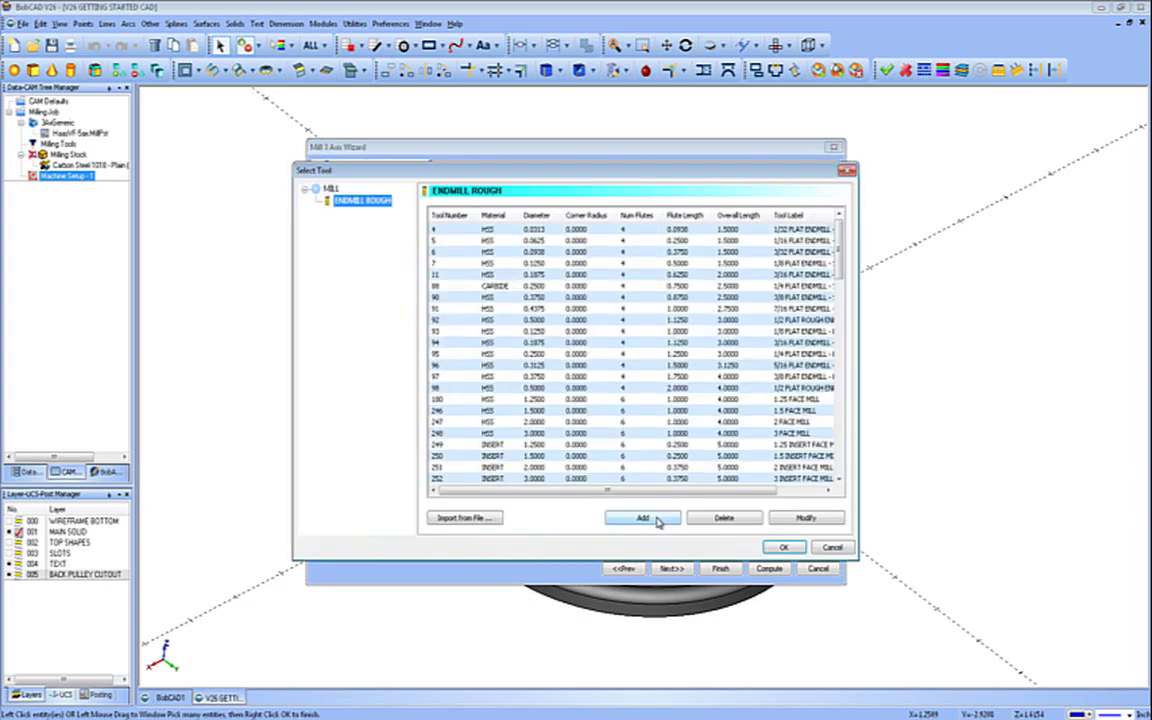
click(768, 434)
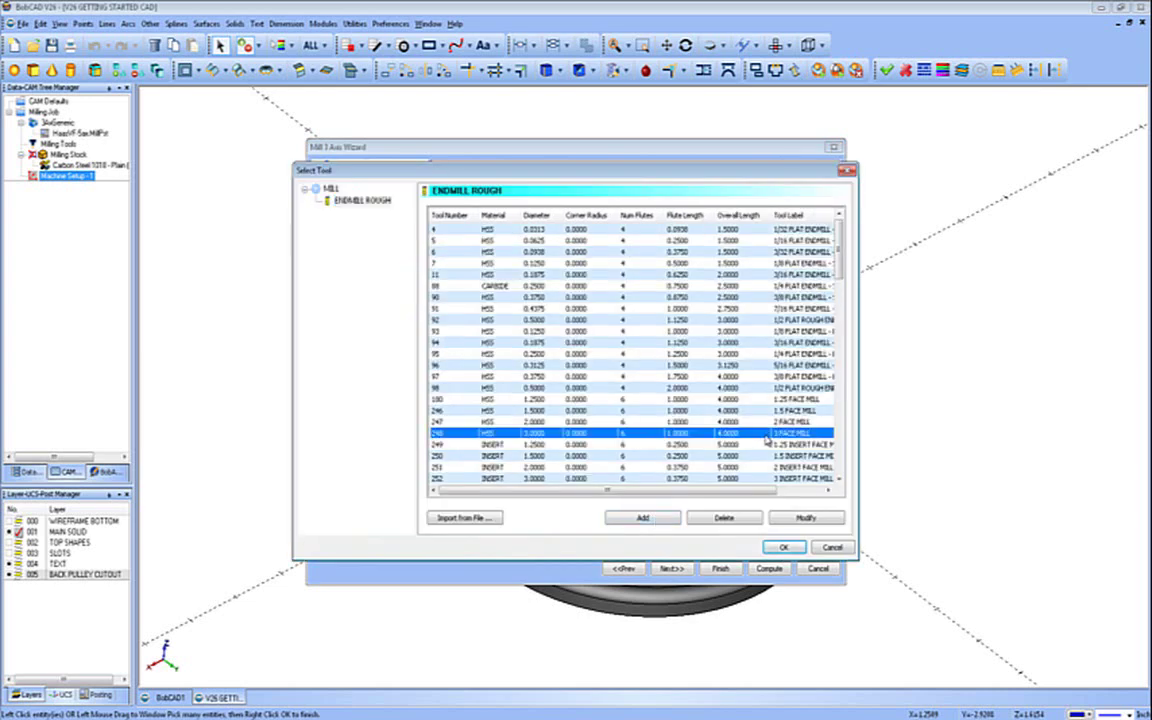
click(784, 547)
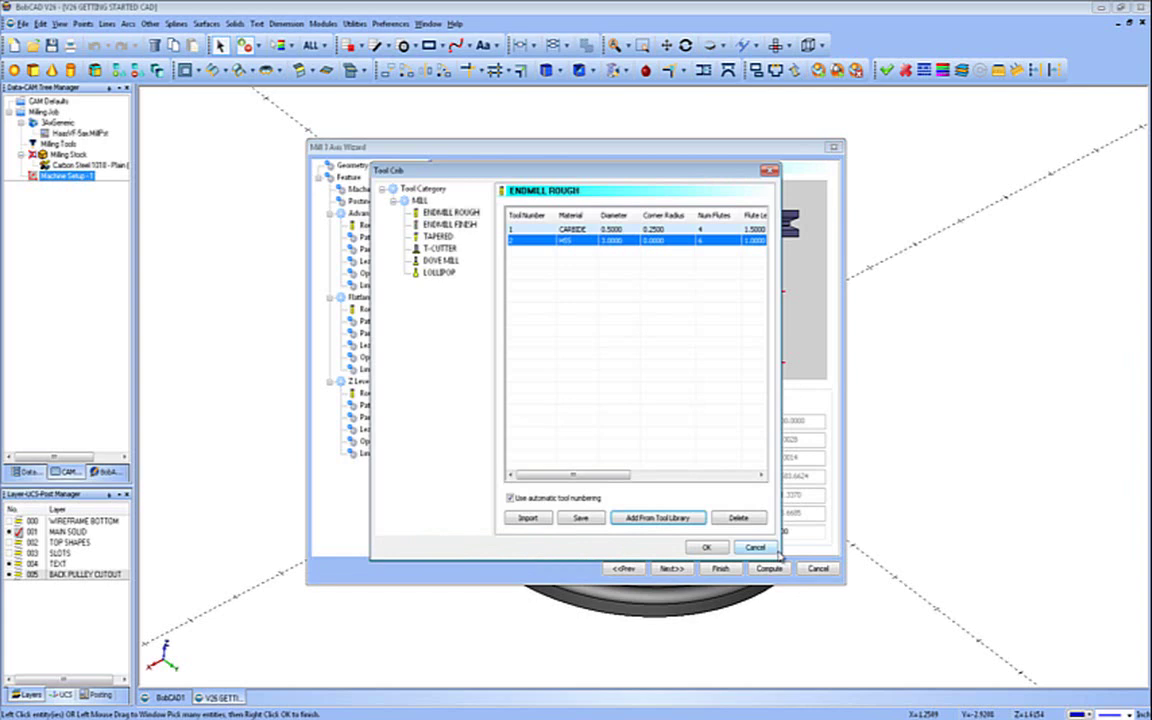
click(707, 548)
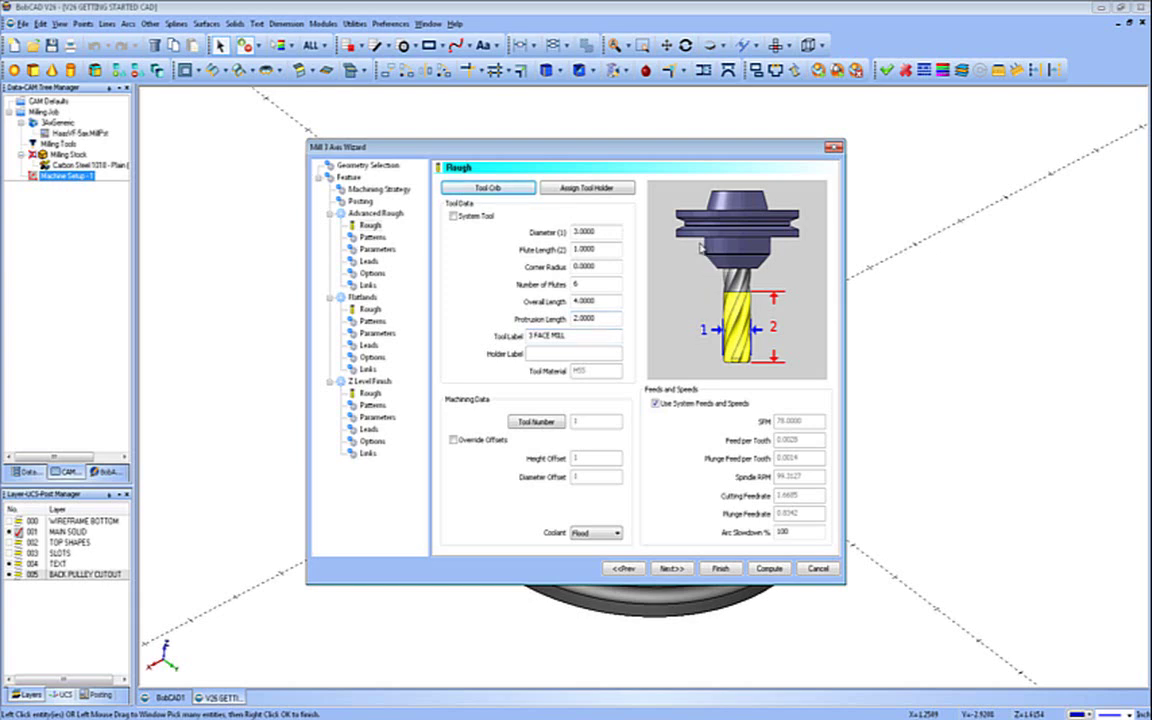
- Assign the 1.5 inch I.D. Arbor CAT40 holder to the Advanced Rough face mill
click(624, 190)
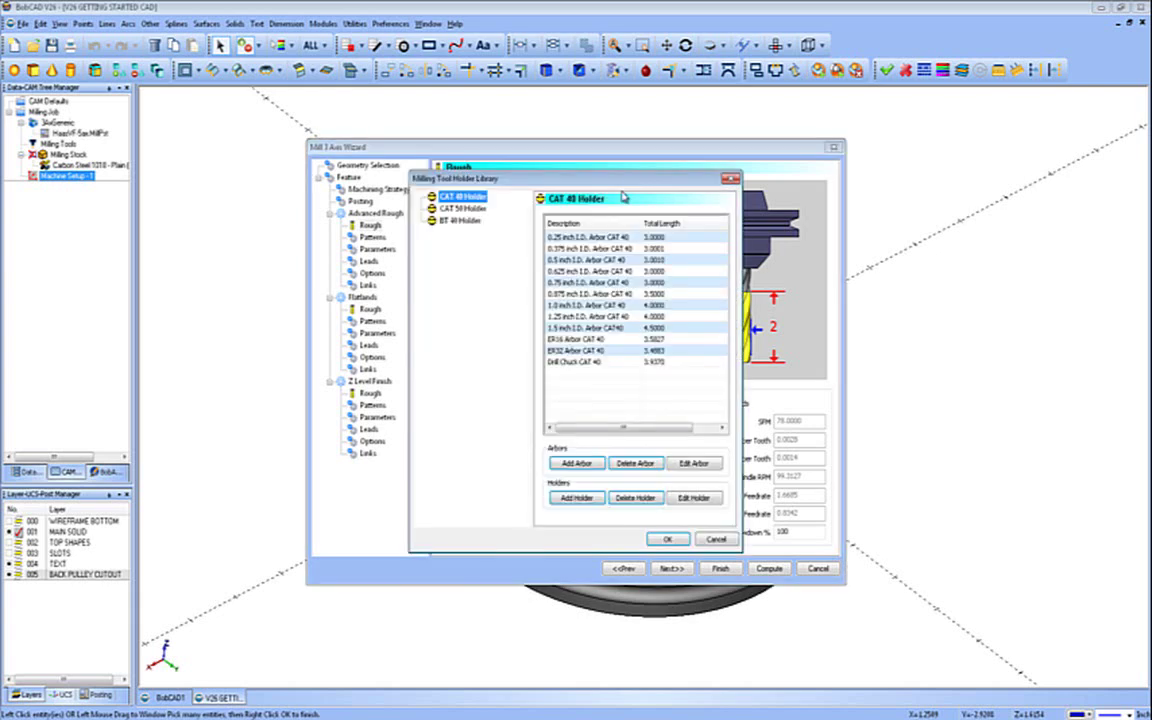
click(595, 327)
click(669, 537)
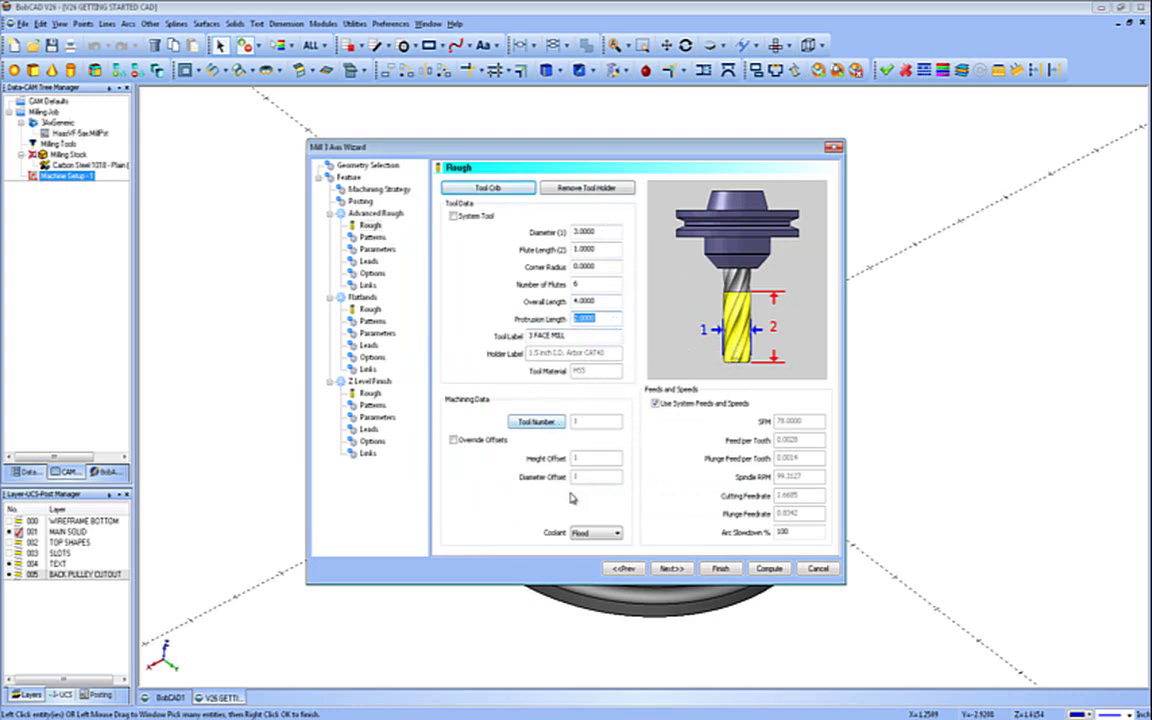
- Turn off the system feeds and speeds for the Advanced Rough tool and continue to its cut pattern settings
click(655, 403)
key(Tab)
key(Tab)
key(Tab)
key(Tab)
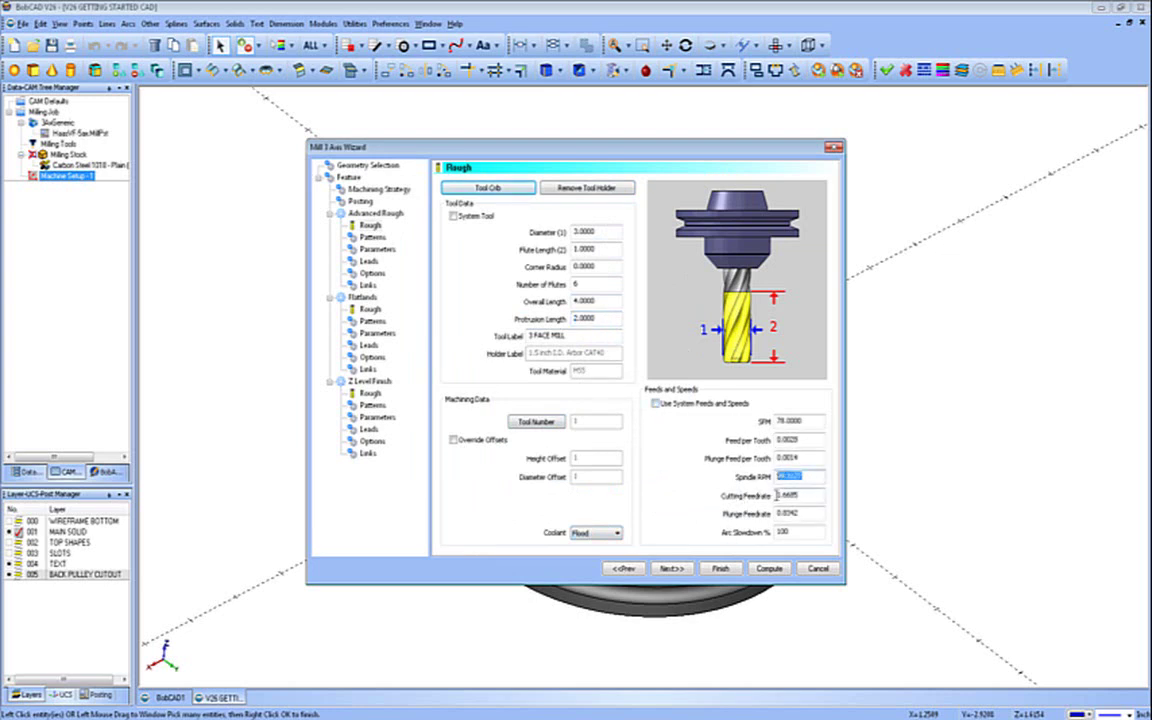
key(Tab)
key(Tab)
key(Return)
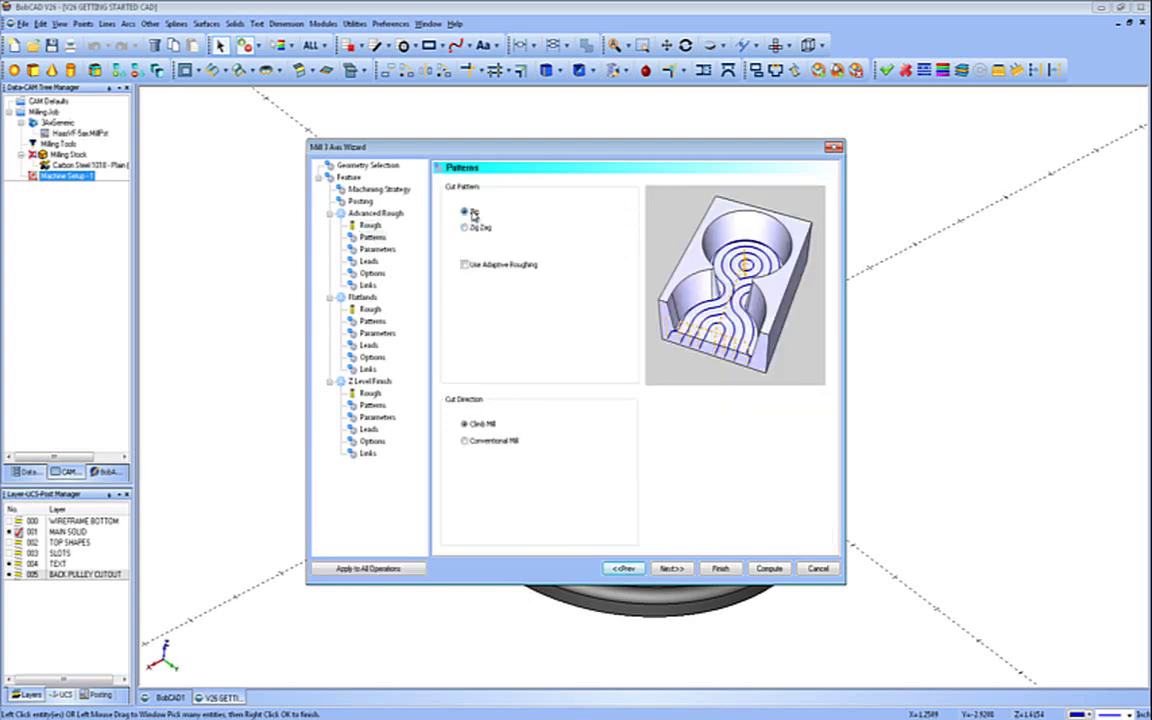
- Select Climb Mill and enable adaptive roughing for the Advanced Rough pattern, and continue to its parameters
click(481, 426)
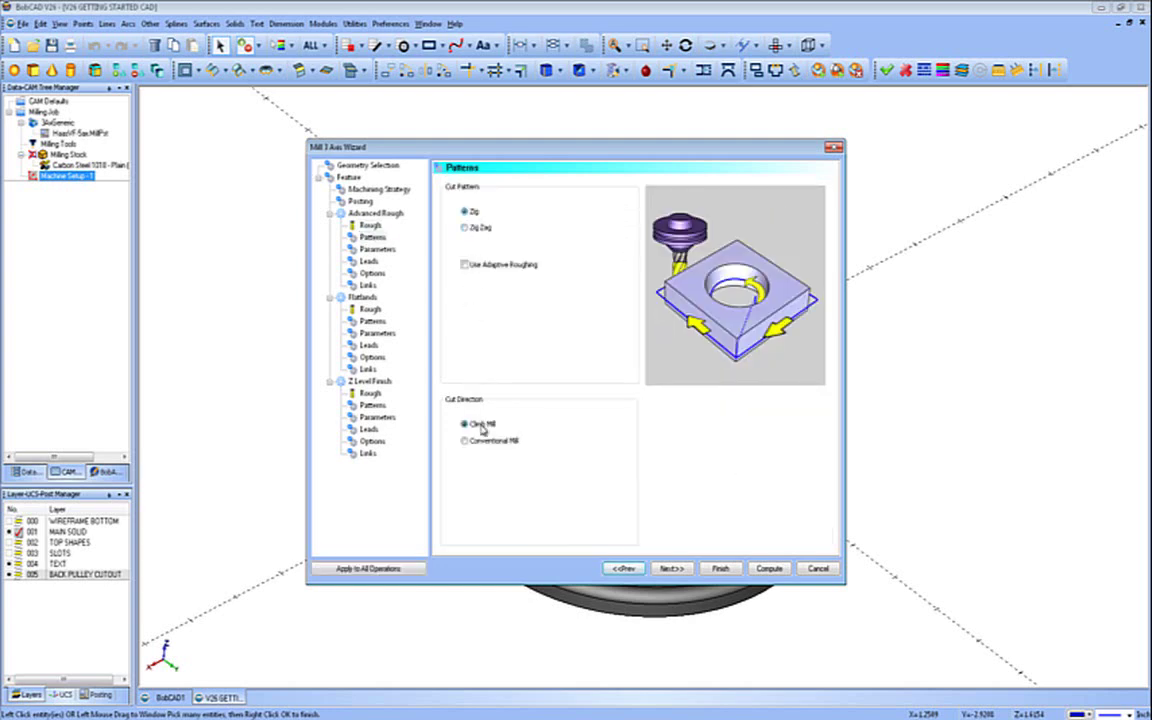
click(465, 266)
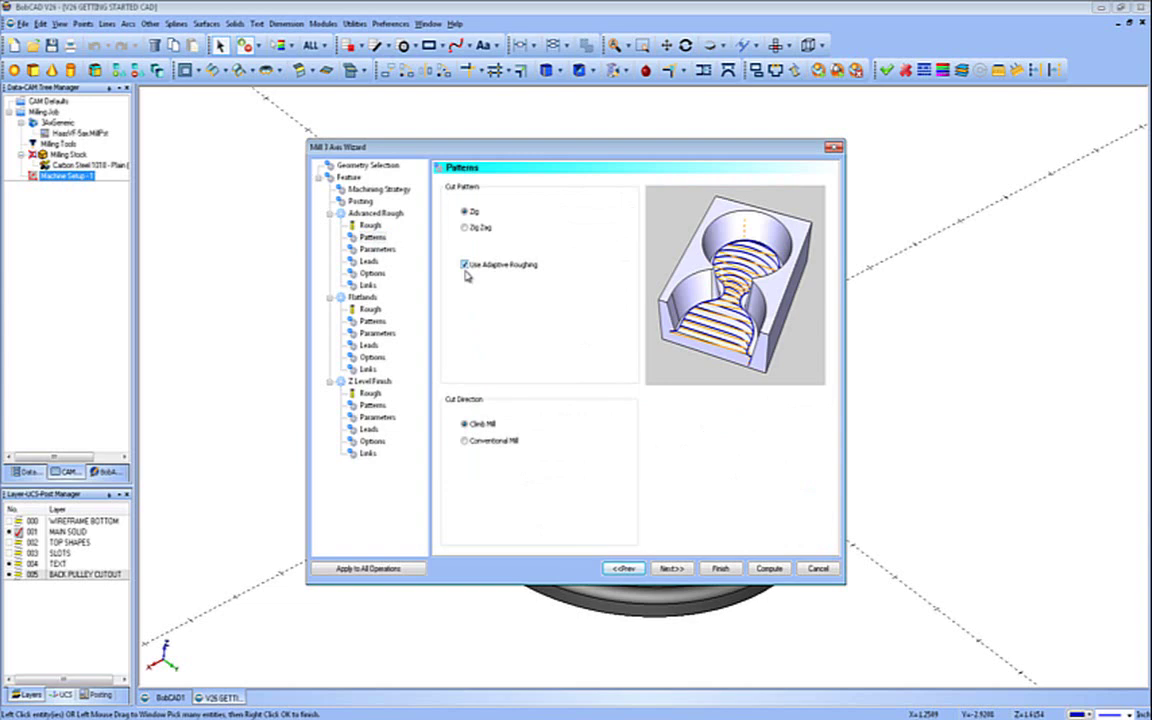
key(Return)
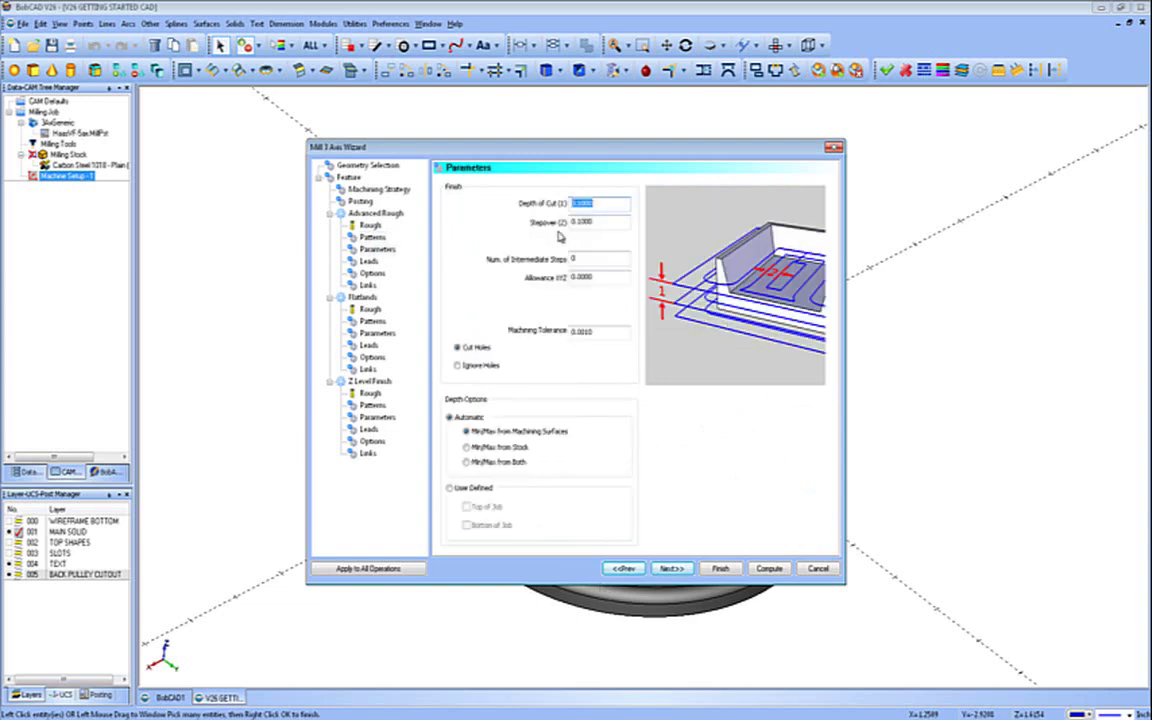
- Set the Advanced Rough depth of cut to 0.150, stepover to 0.875, intermediate steps to 2 and XYZ allowance to 0.01
key(BackSpace)
text(.150)
key(Tab)
key(BackSpace)
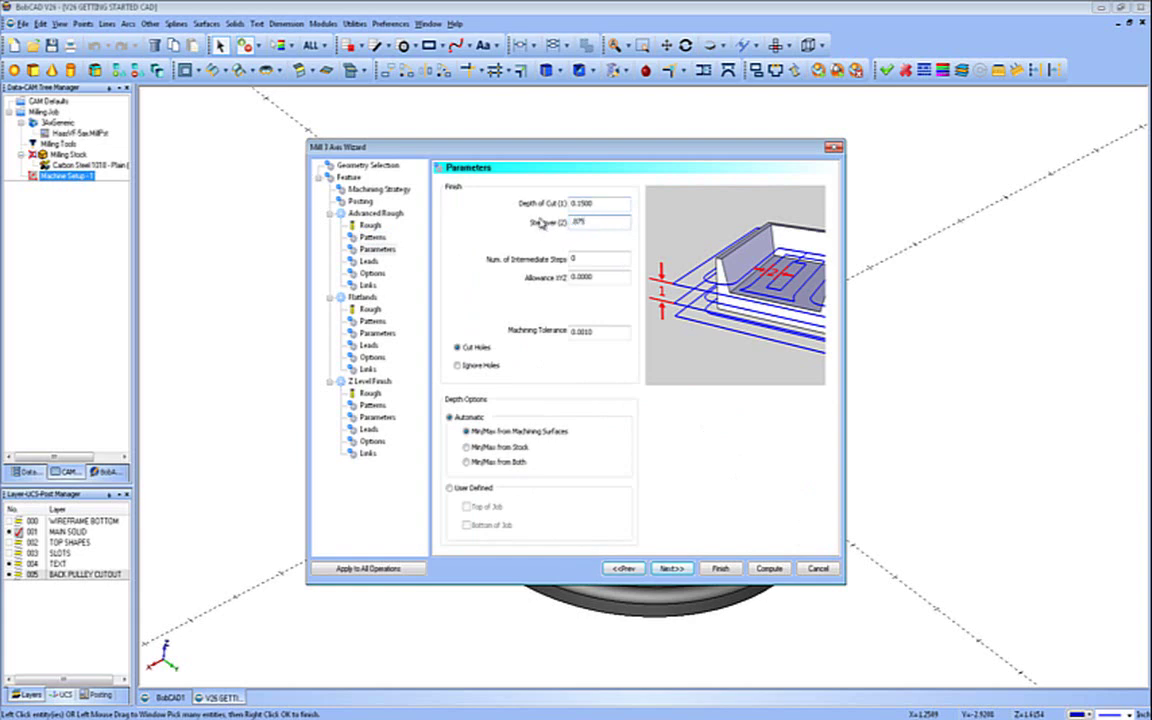
key(Tab)
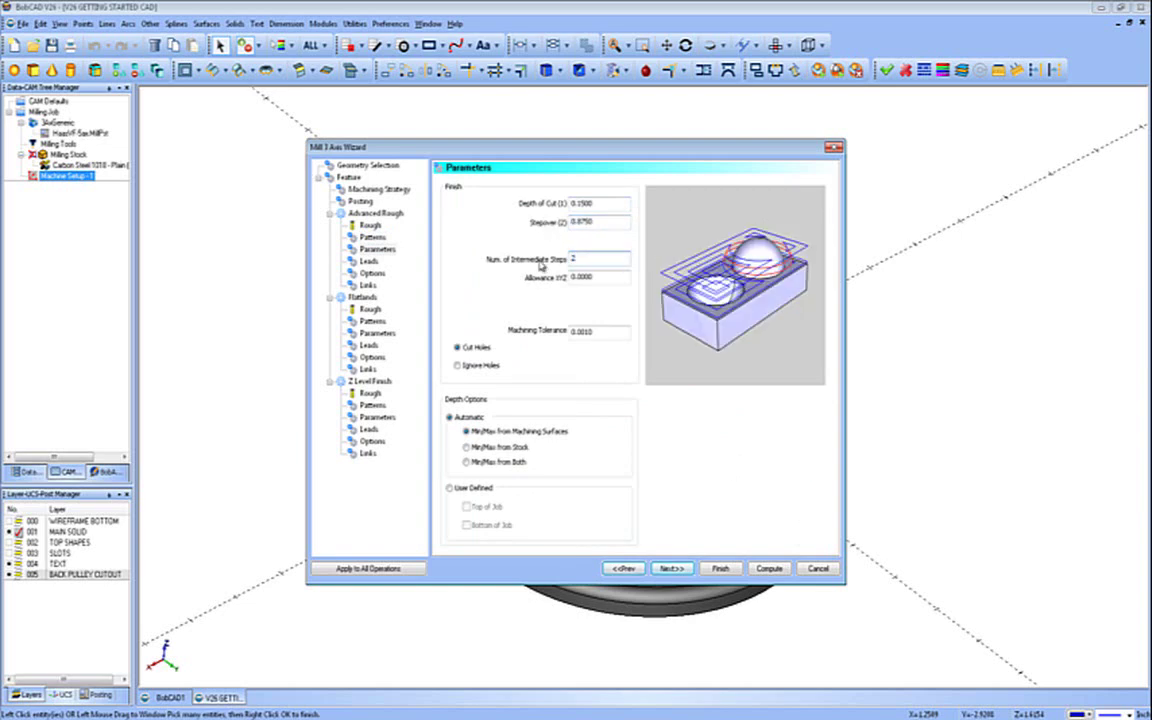
key(Tab)
text(.01)
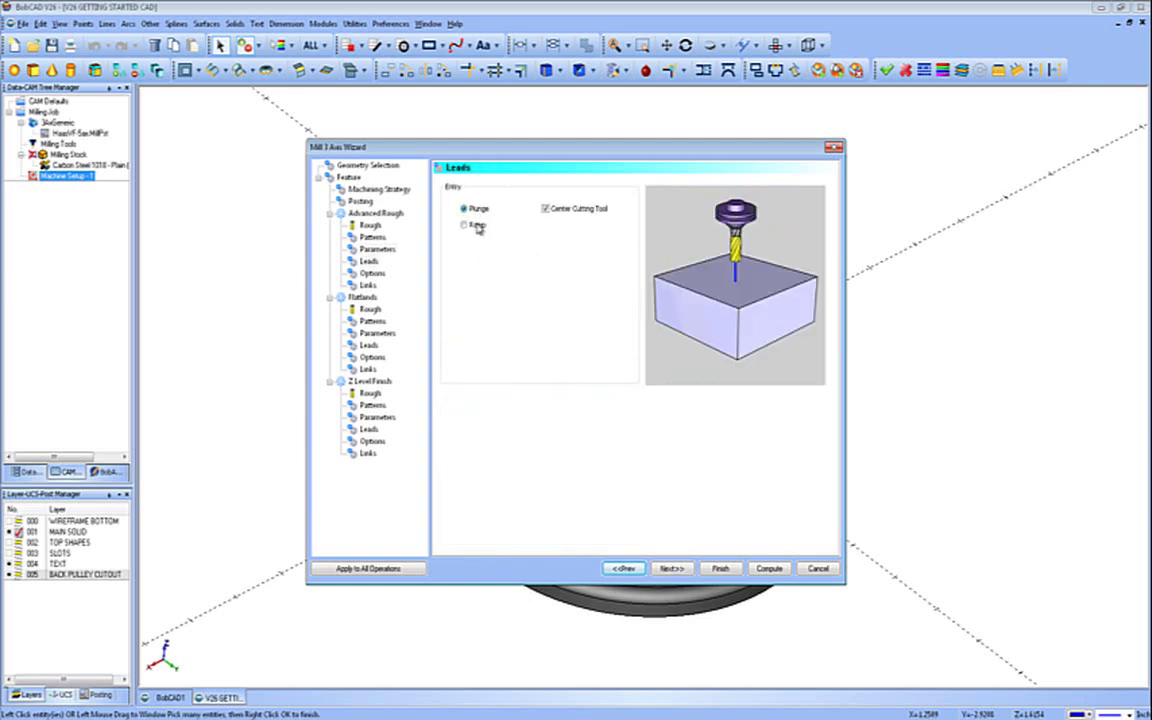
- Compare the Line, Spiral, Zig Zag and Profile ramp types for the Advanced Rough entry, and return to Plunge
click(464, 225)
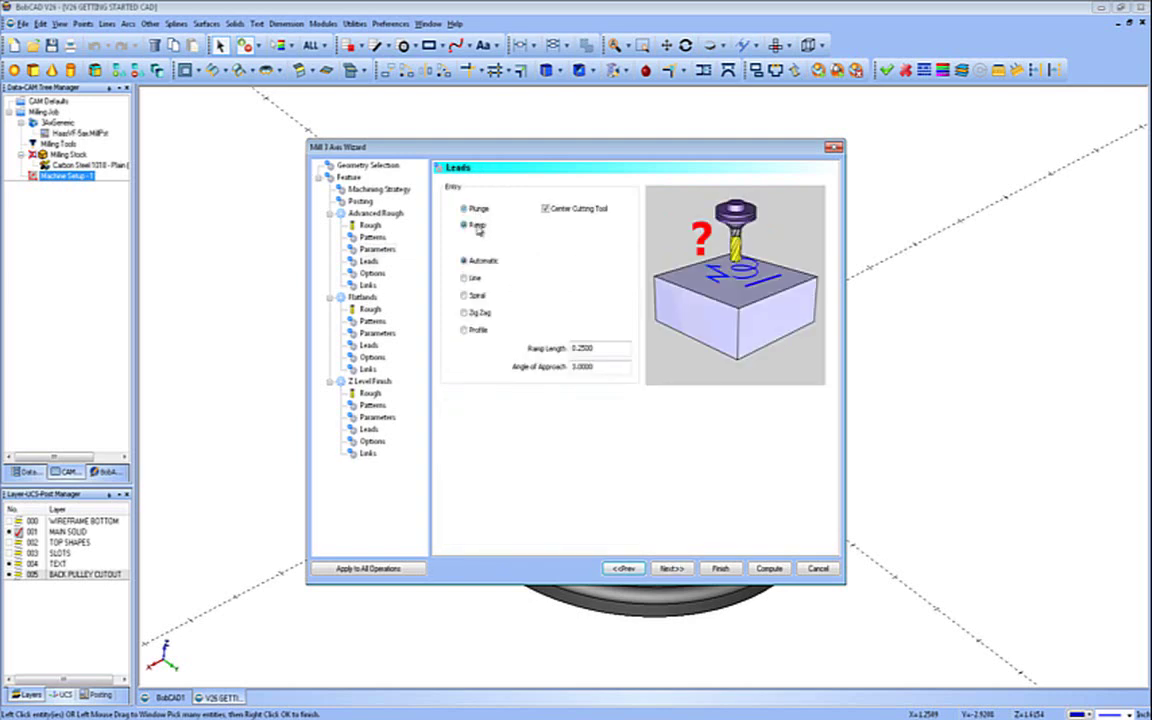
click(476, 278)
click(477, 295)
click(478, 312)
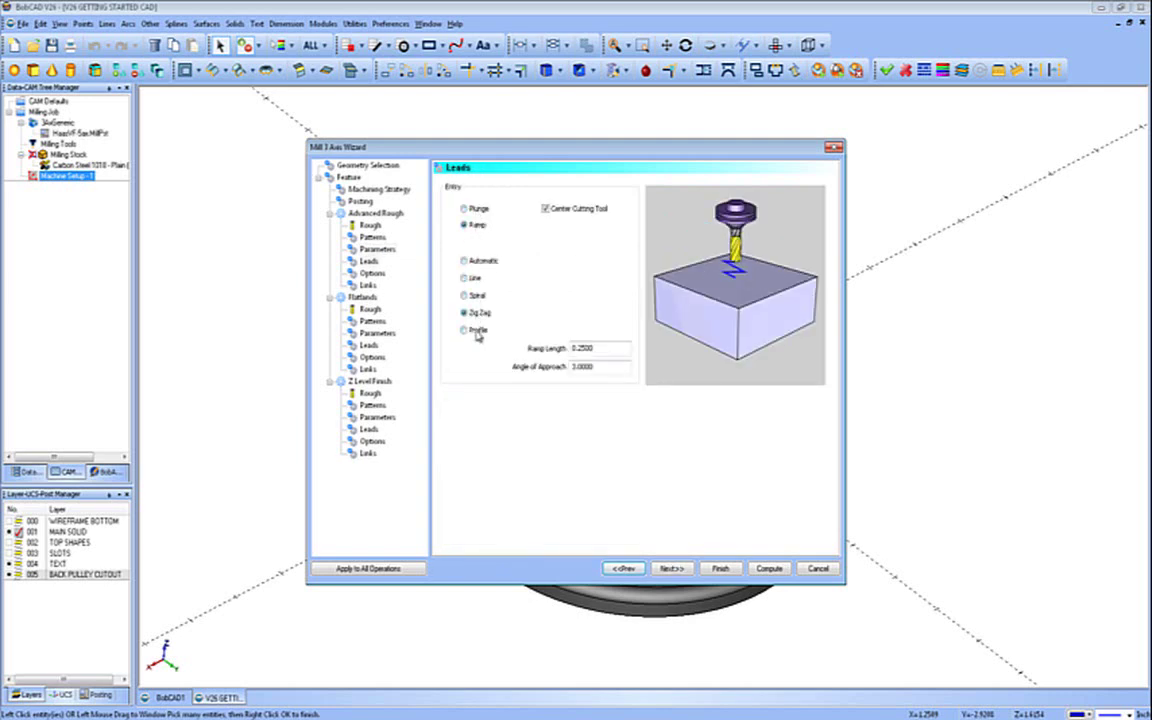
click(477, 332)
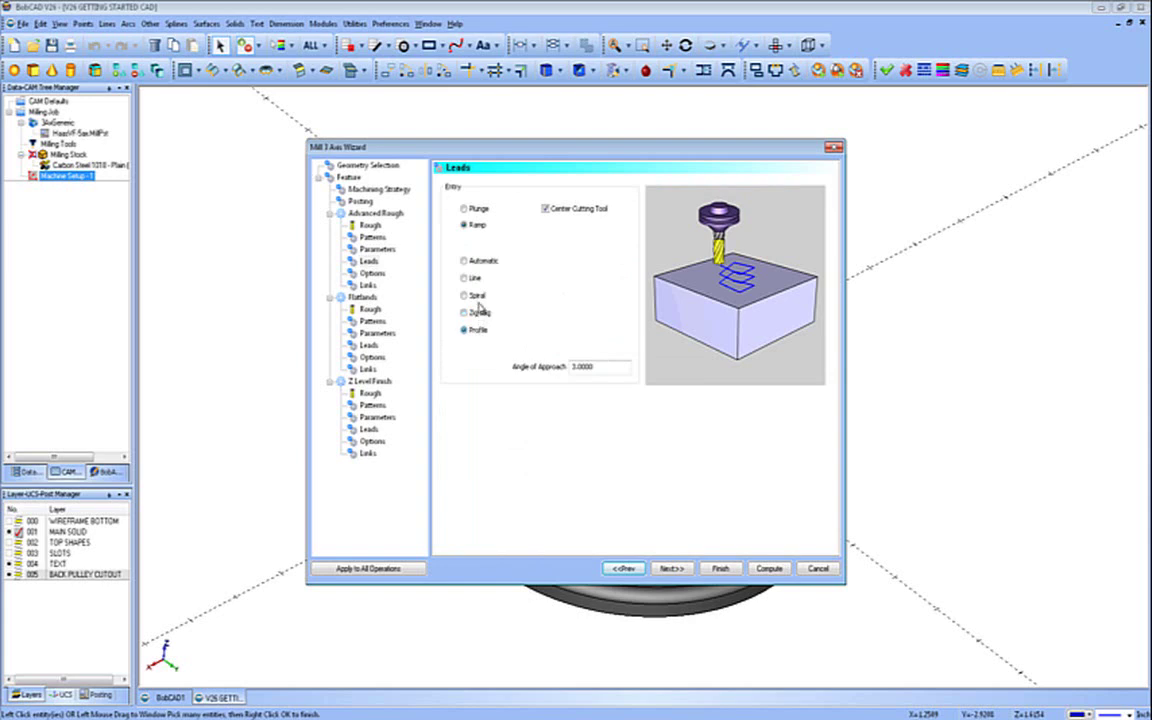
click(464, 209)
- Enable Machine Flatlands in the Advanced Rough options with rest roughing off, and keep Direct links within and between groups
click(671, 568)
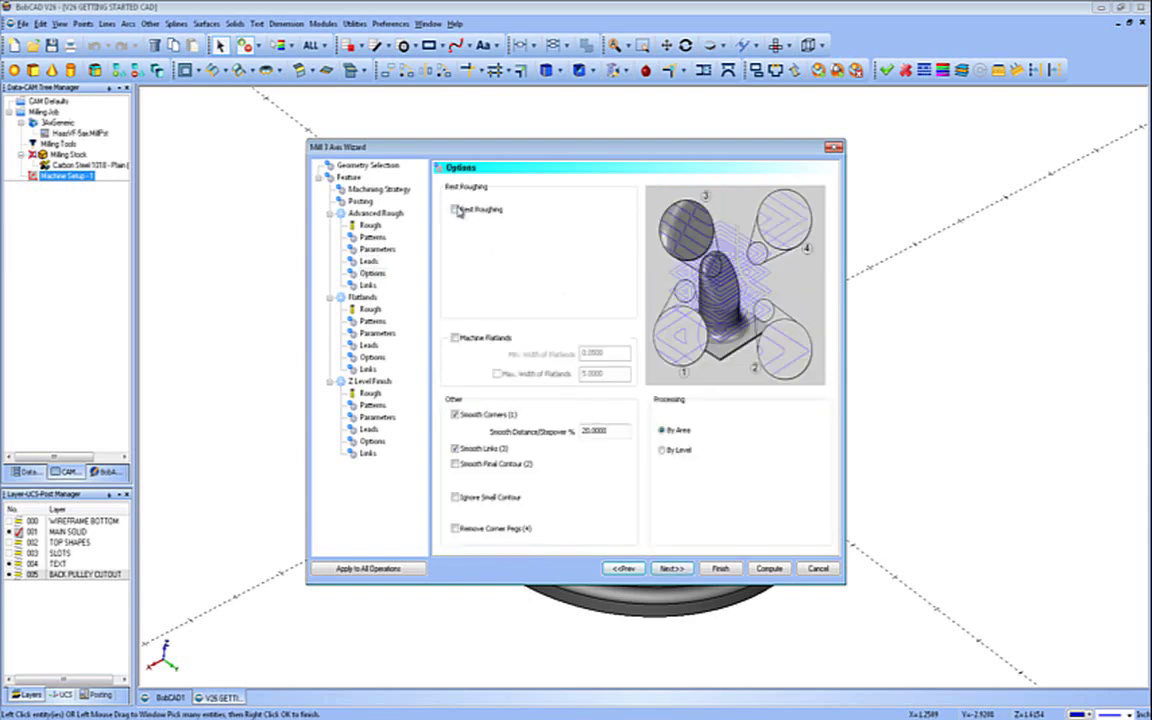
click(457, 210)
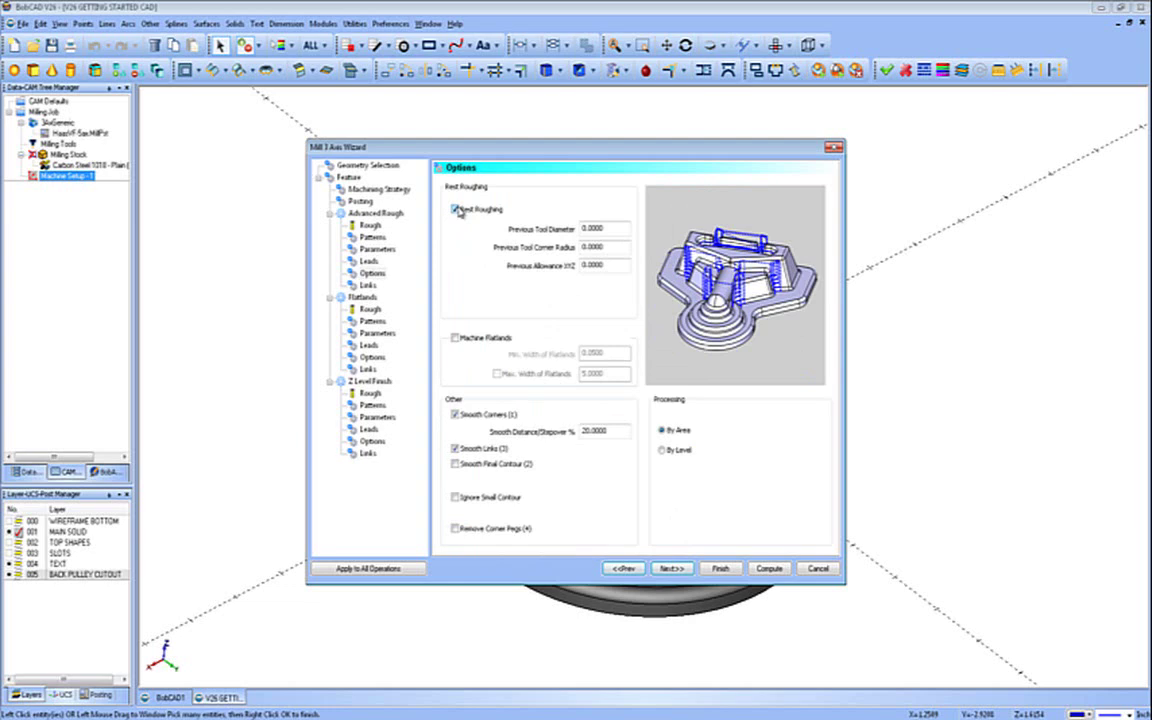
click(457, 209)
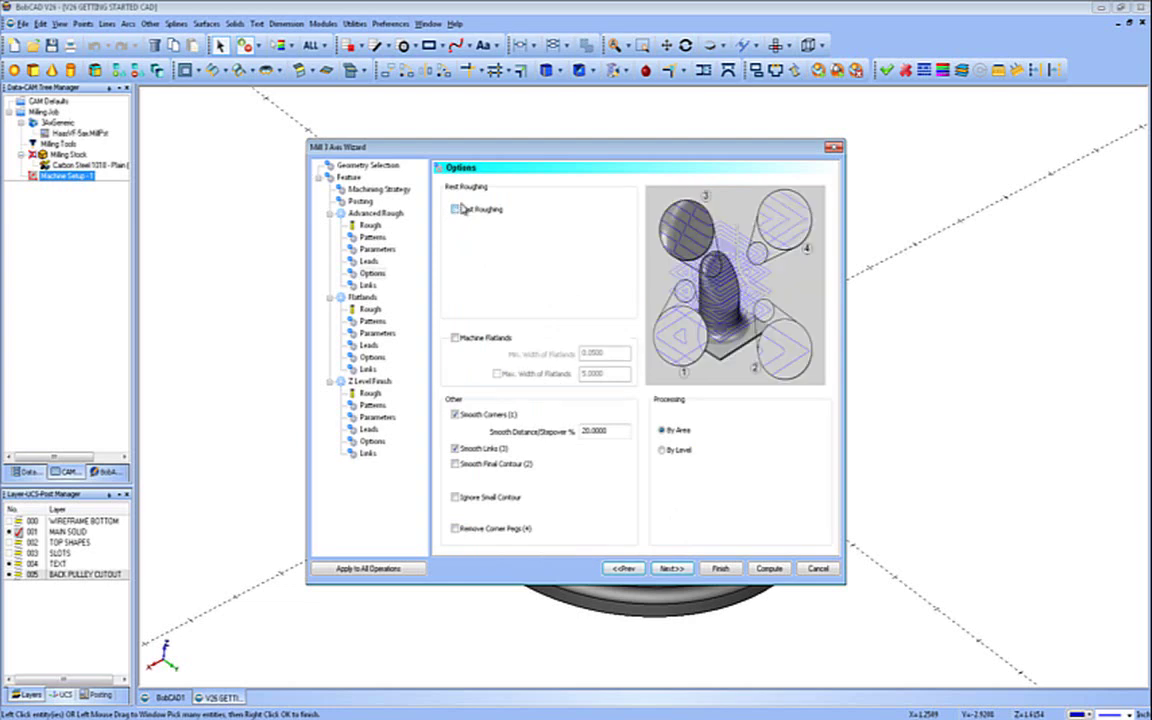
click(457, 338)
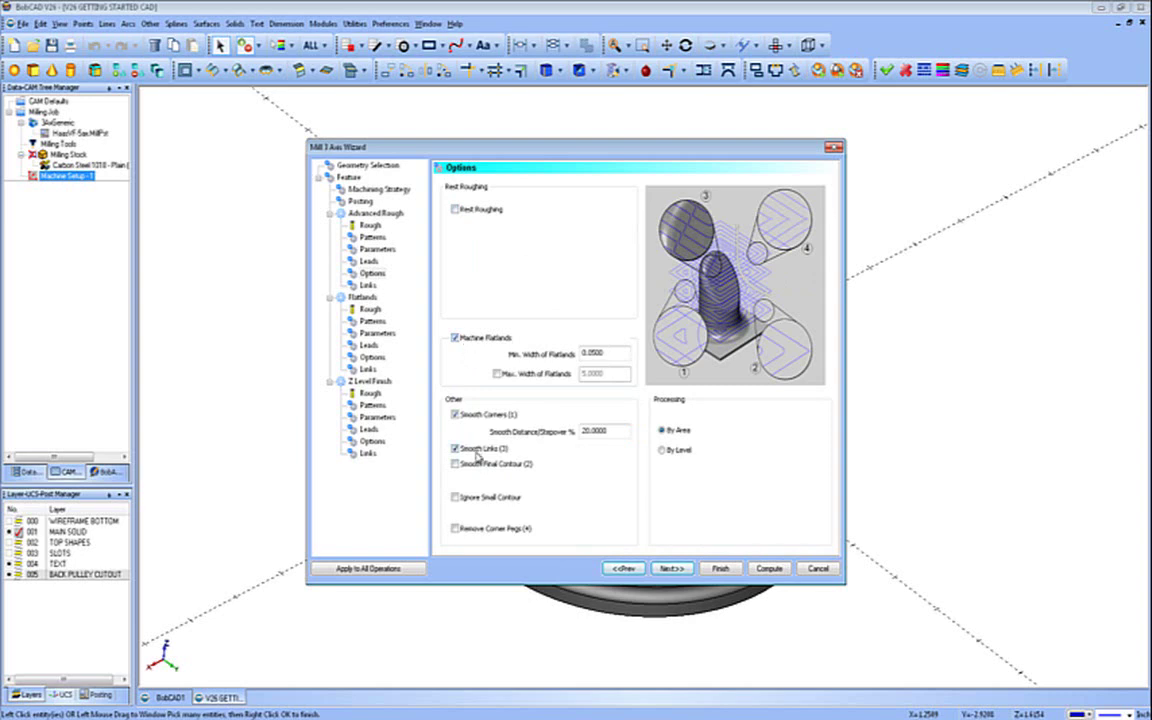
click(672, 570)
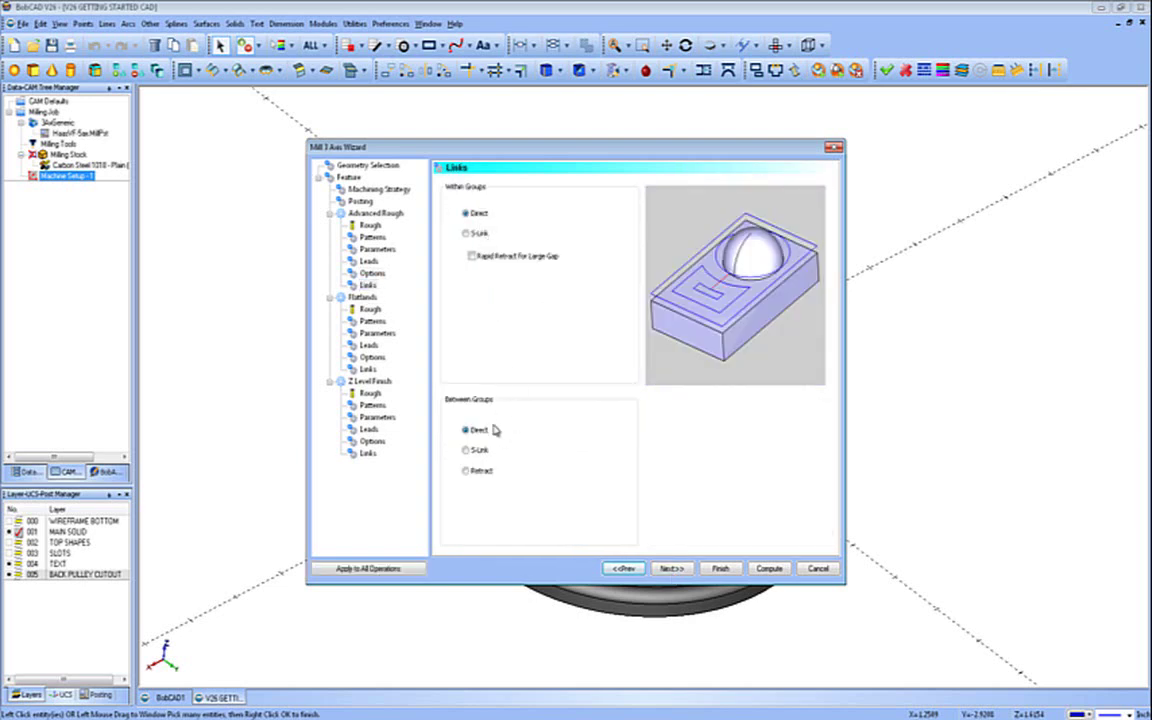
click(665, 568)
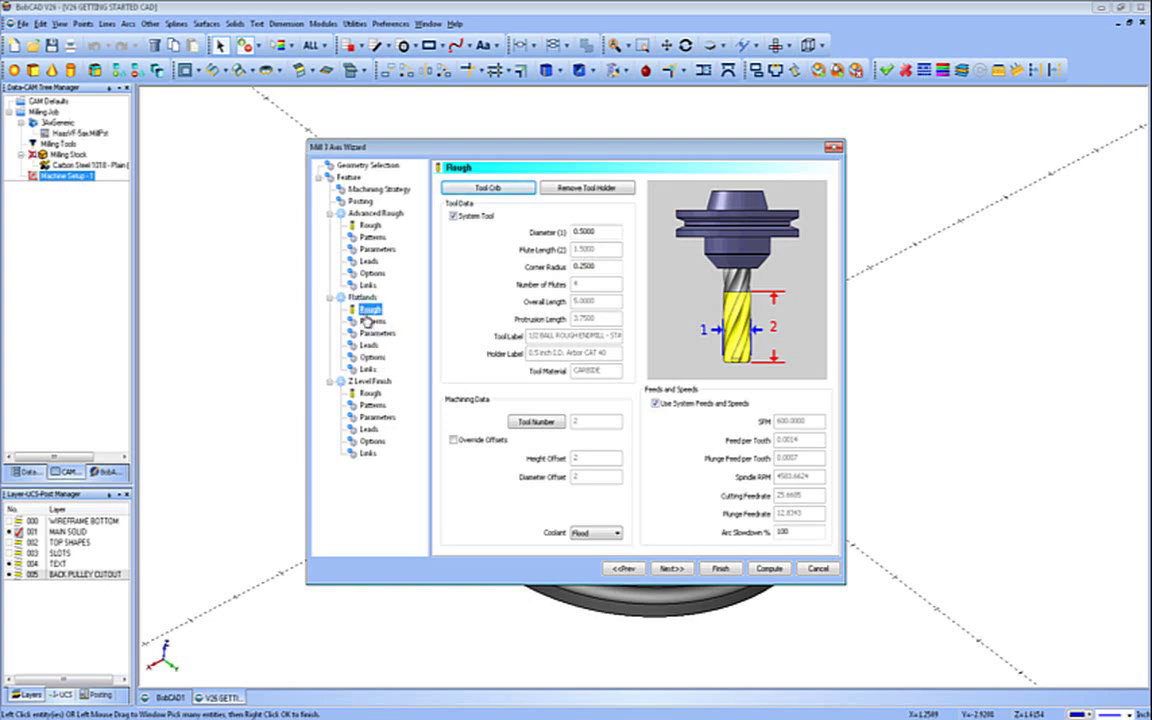
- Assign the 3.0000 diameter HSS face mill to the Flatlands operation and give it the 1.5 inch I.D. Arbor CAT40 holder
click(488, 187)
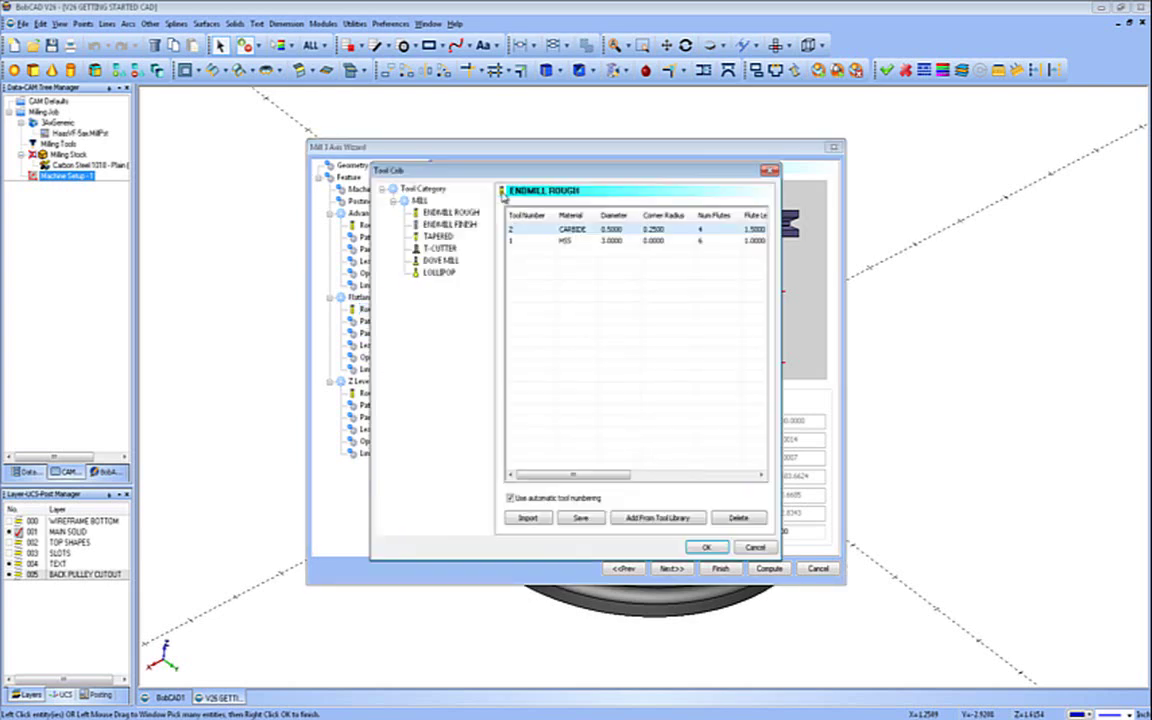
click(553, 240)
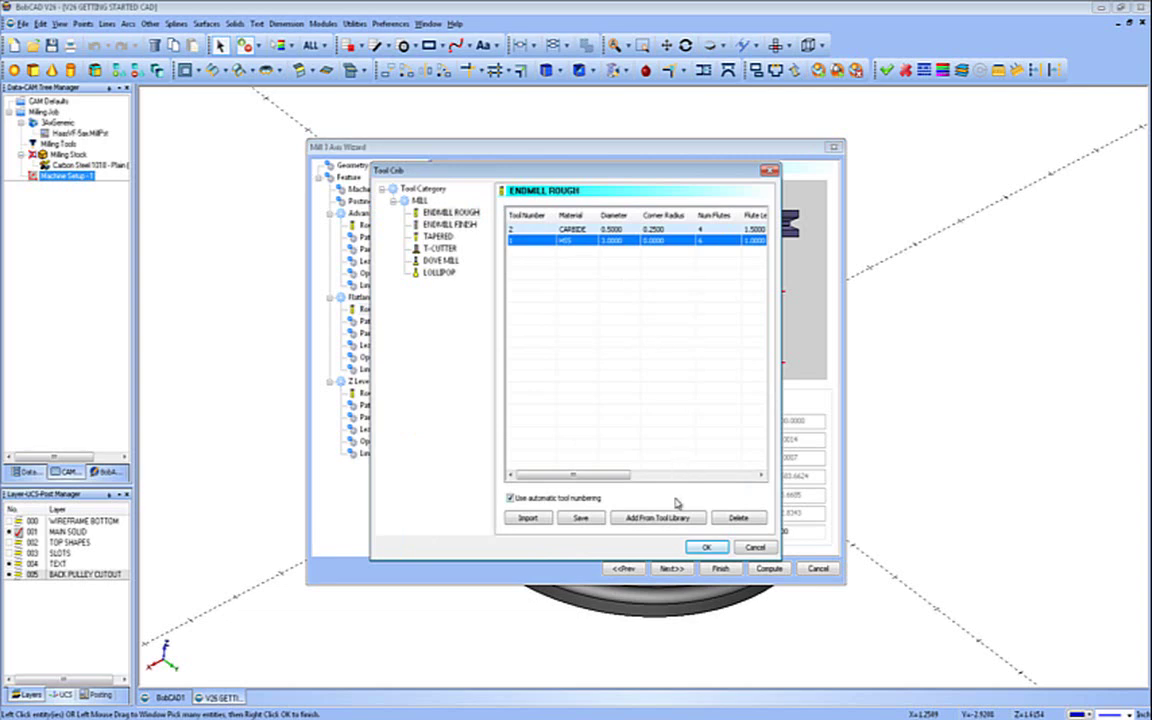
click(706, 547)
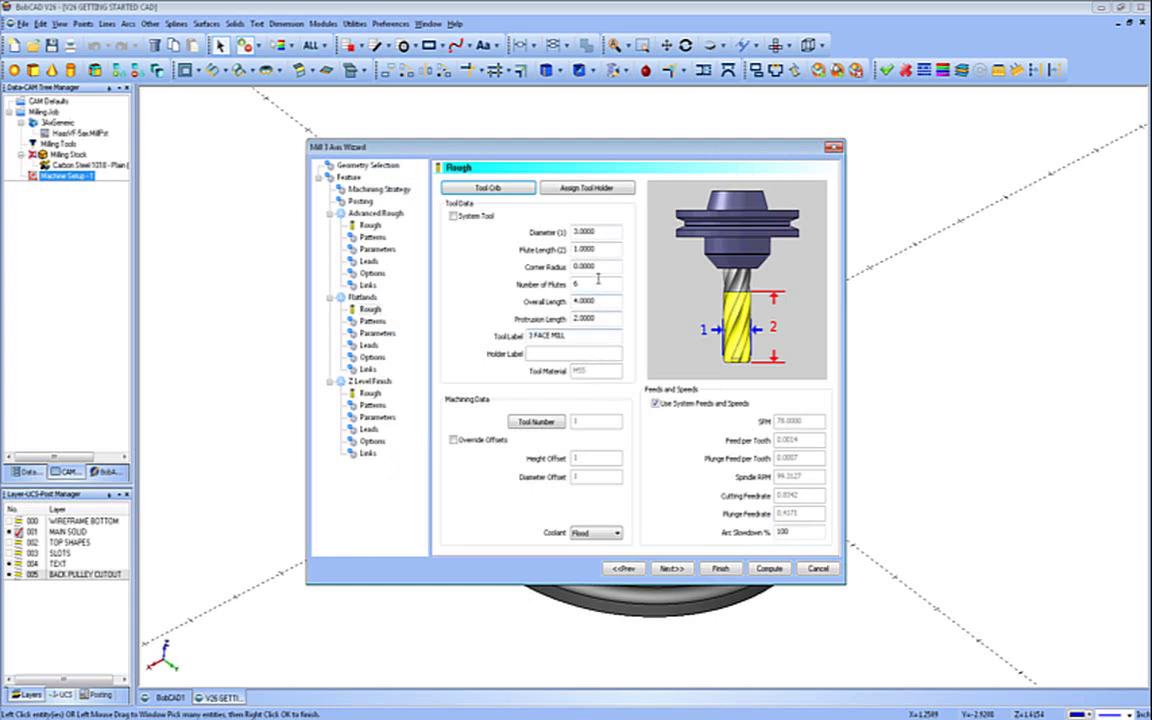
click(558, 188)
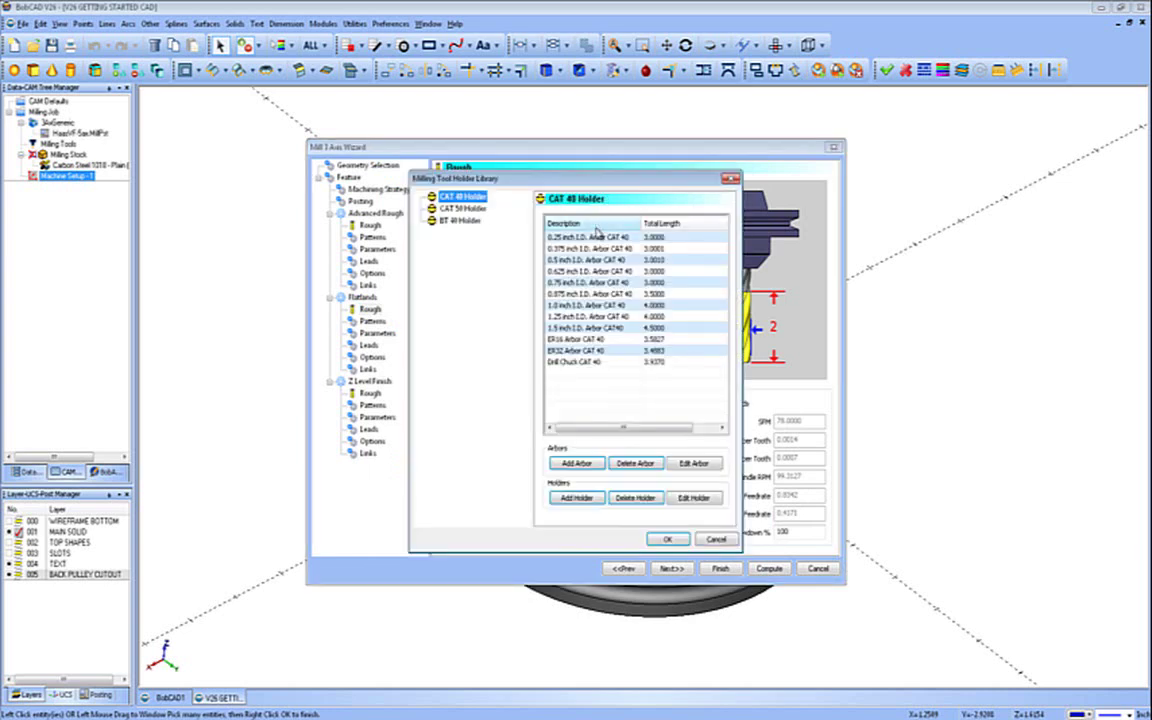
click(591, 328)
click(666, 539)
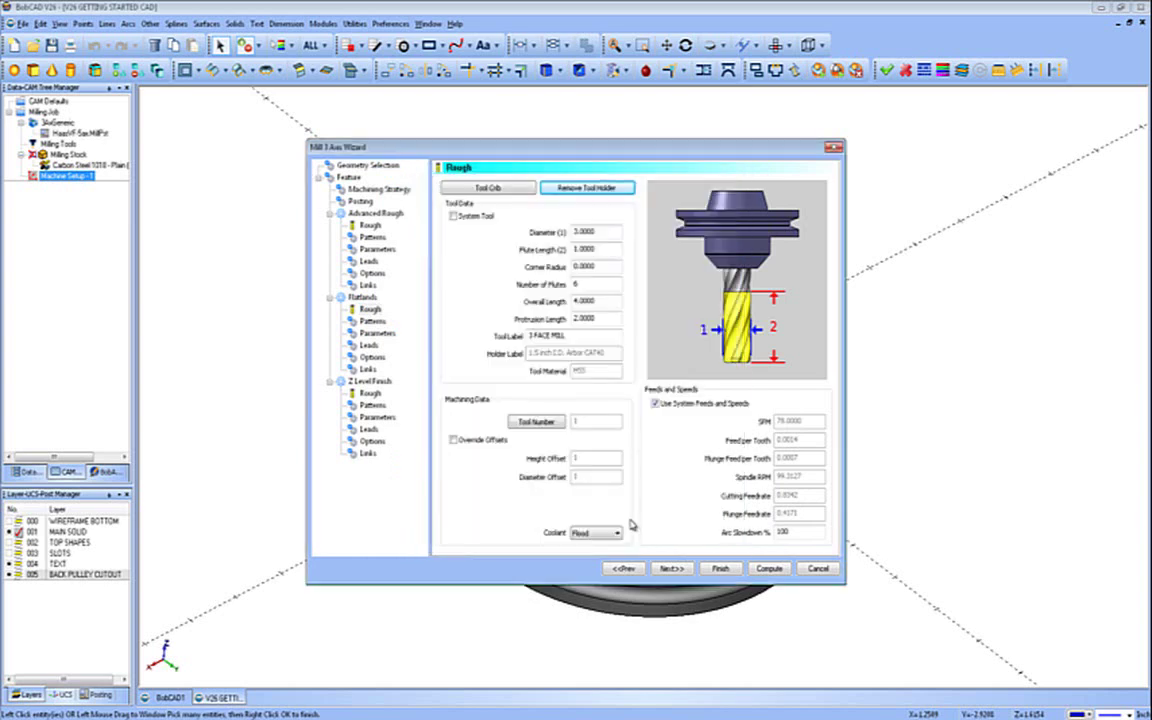
- Keep the Zig pattern with Climb Mill for Flatlands and set its stepover to 0.750
click(673, 569)
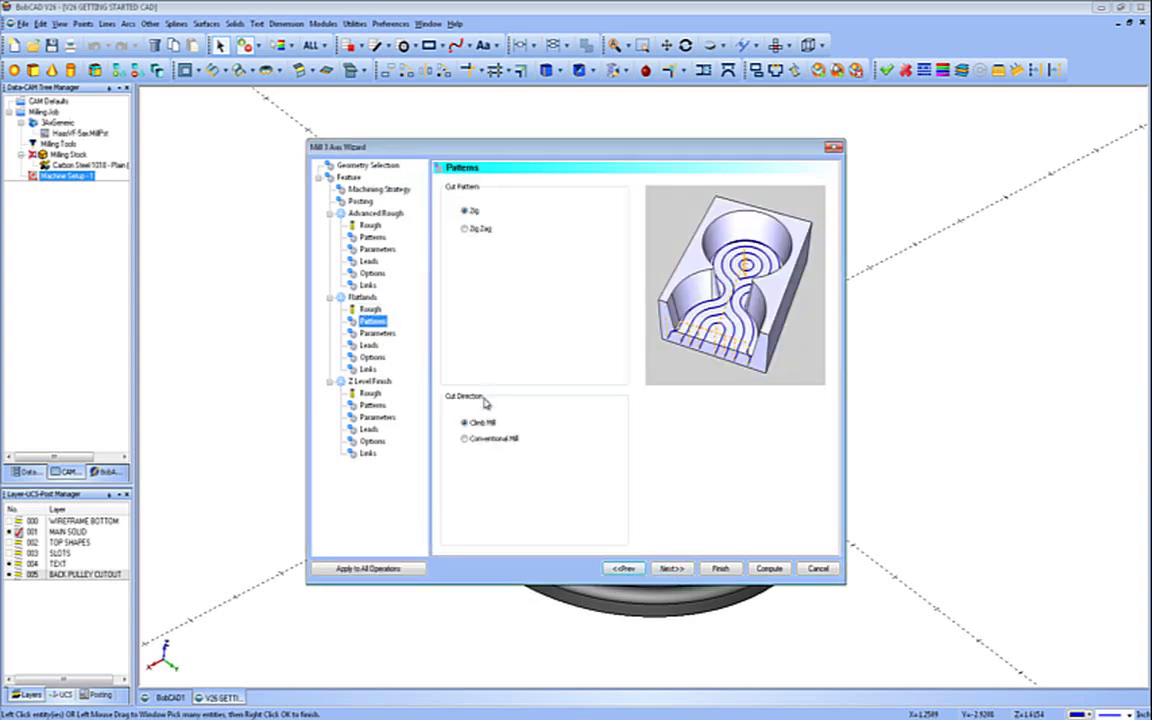
click(672, 568)
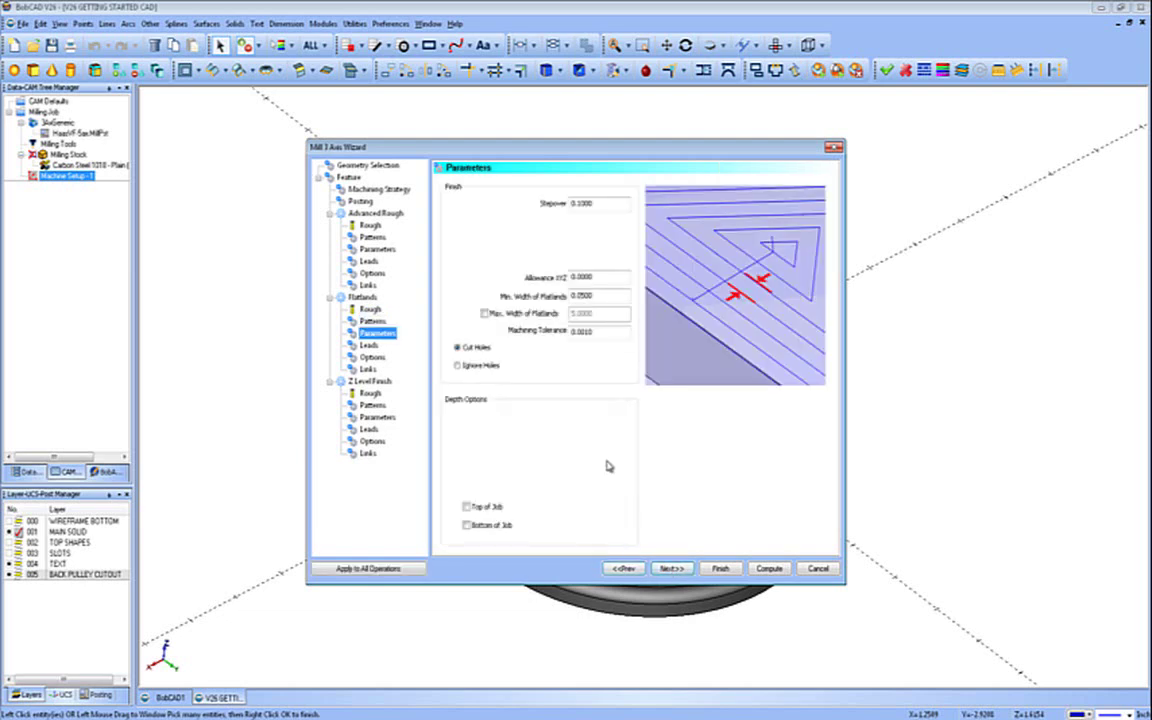
key(Tab)
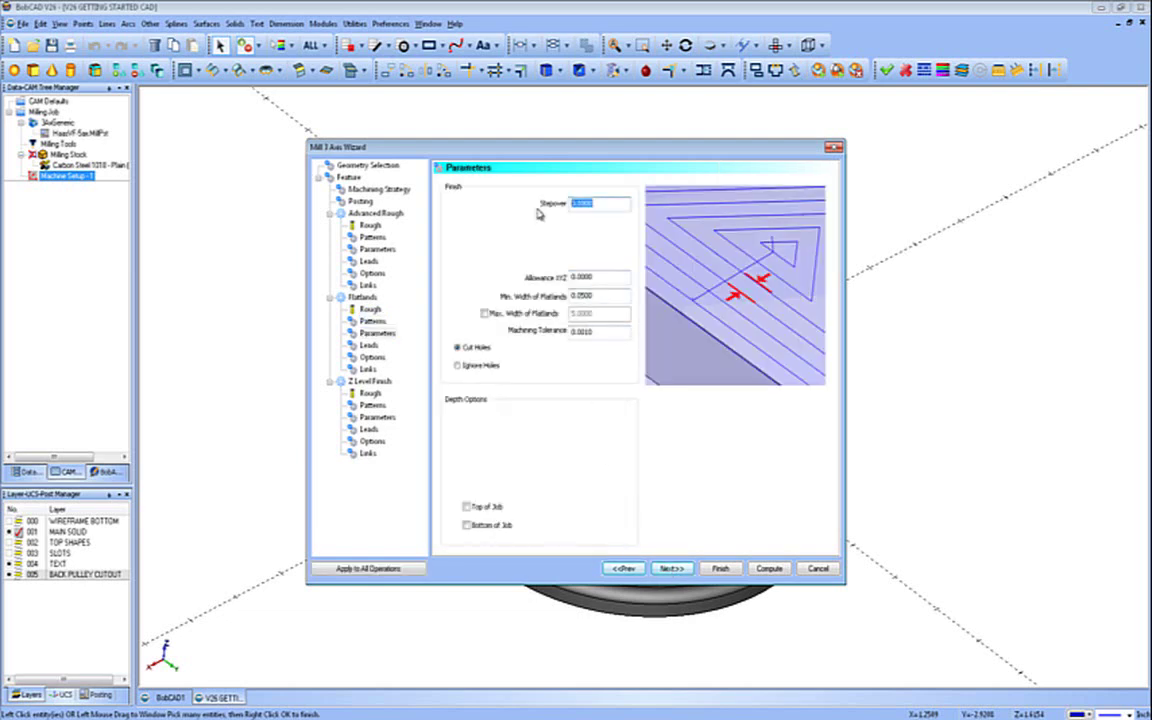
key(BackSpace)
text(.750)
key(Tab)
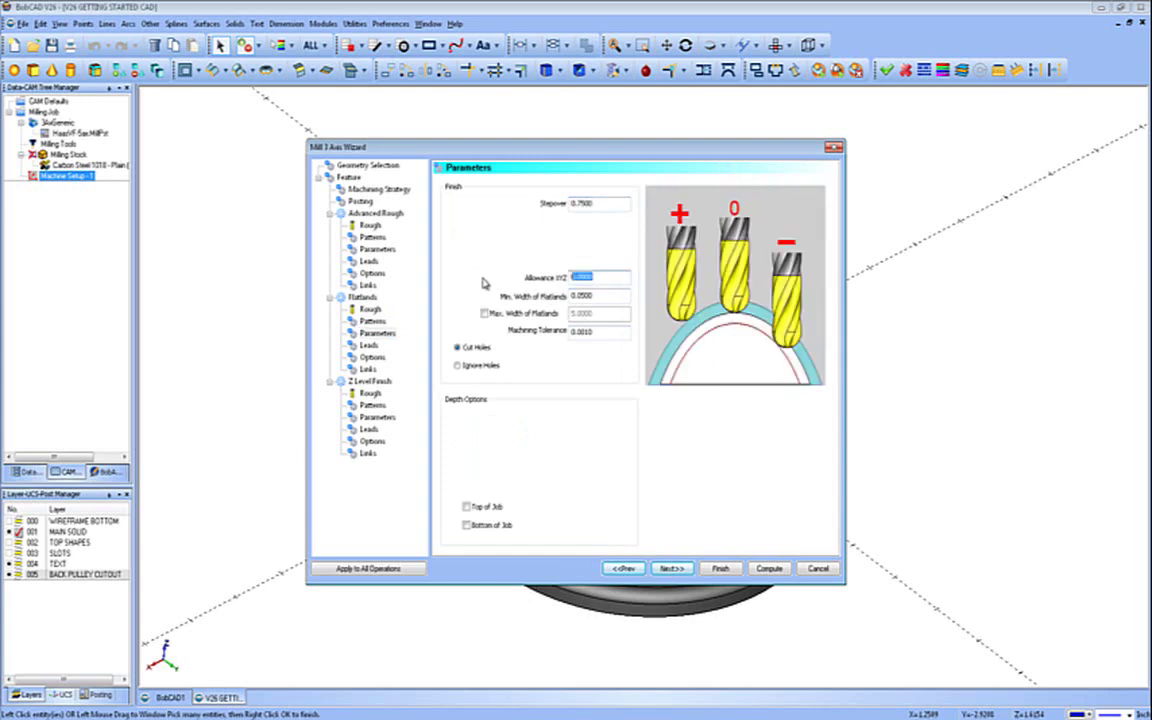
- Give the Flatlands operation a Circular lead-in with a radius of 1.60, keeping Plunge entry
click(667, 568)
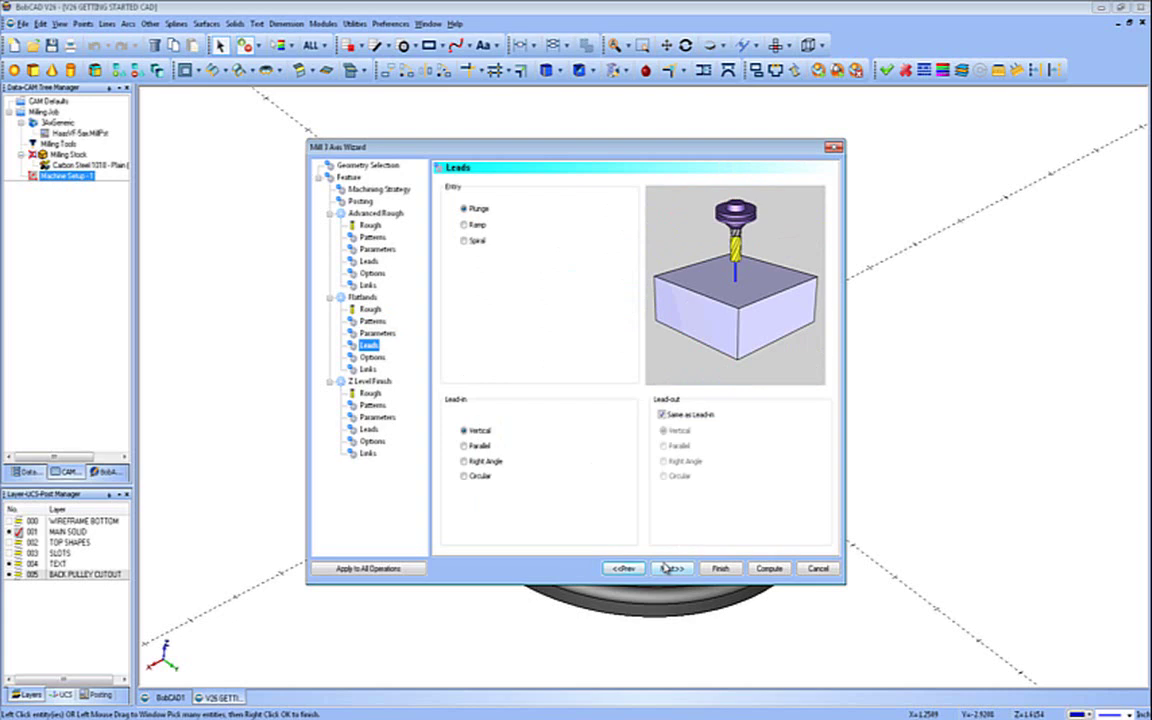
click(465, 476)
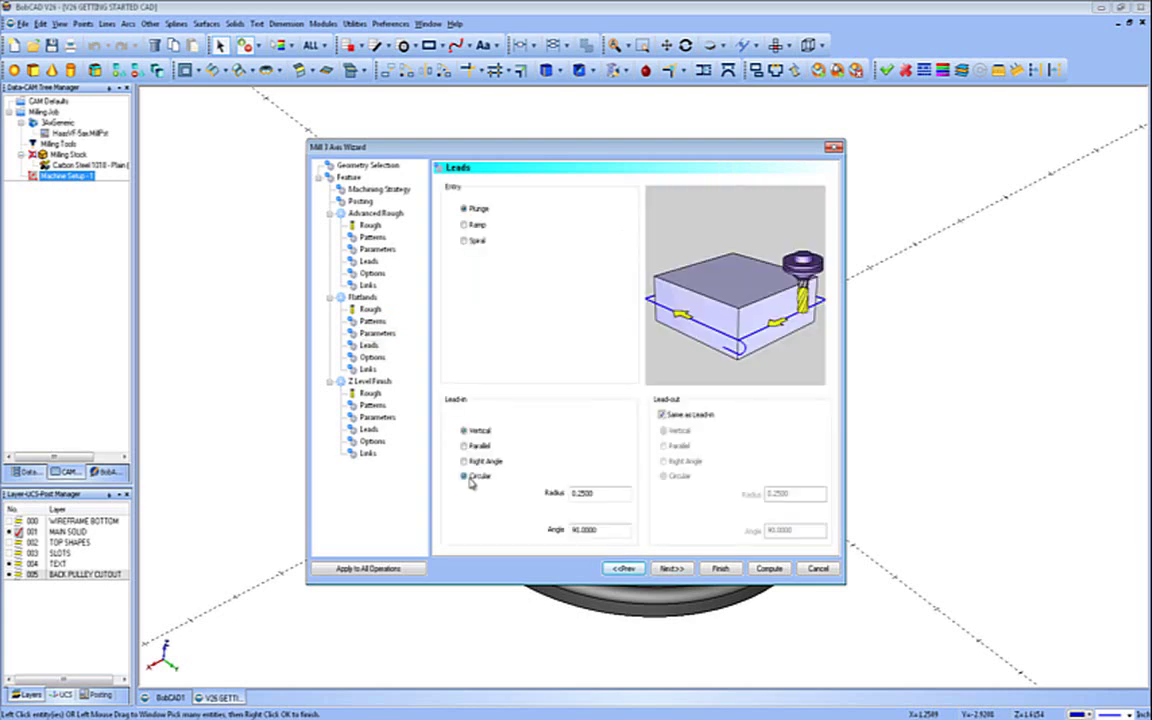
drag(600, 496, 504, 497)
text(1.60)
- Use Tool Tip as the Flatlands output point, keep the Follow link type, and continue to the Z Level Finish tool settings
click(672, 569)
click(476, 432)
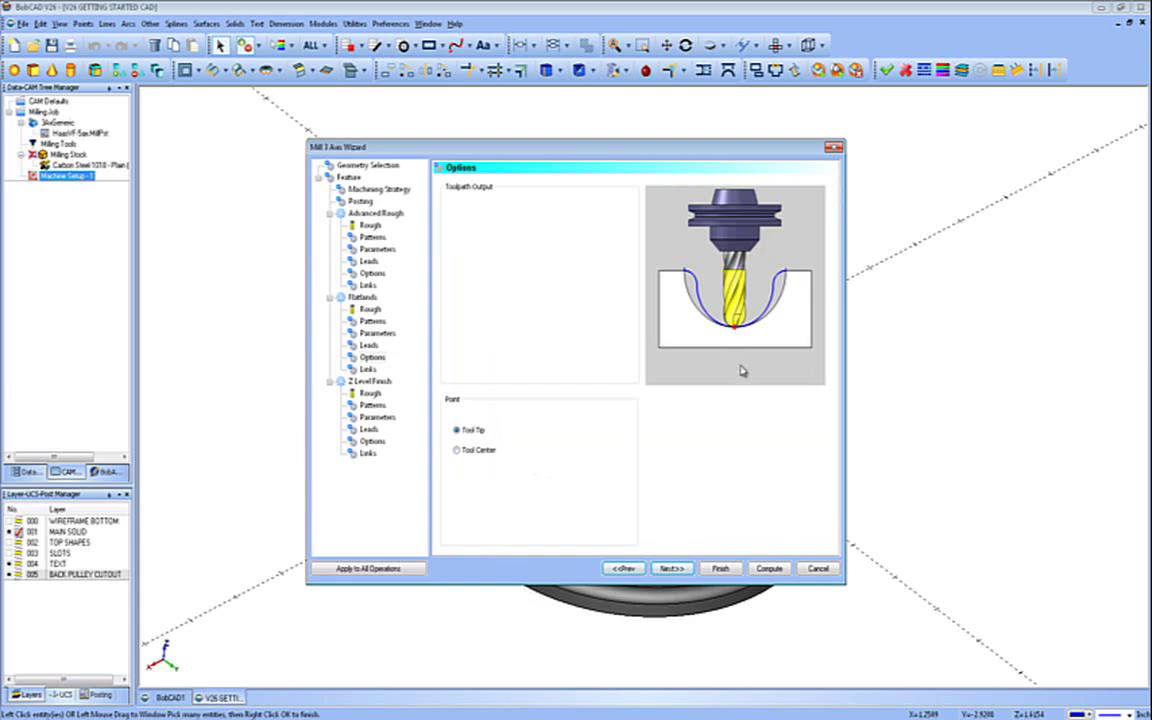
click(671, 568)
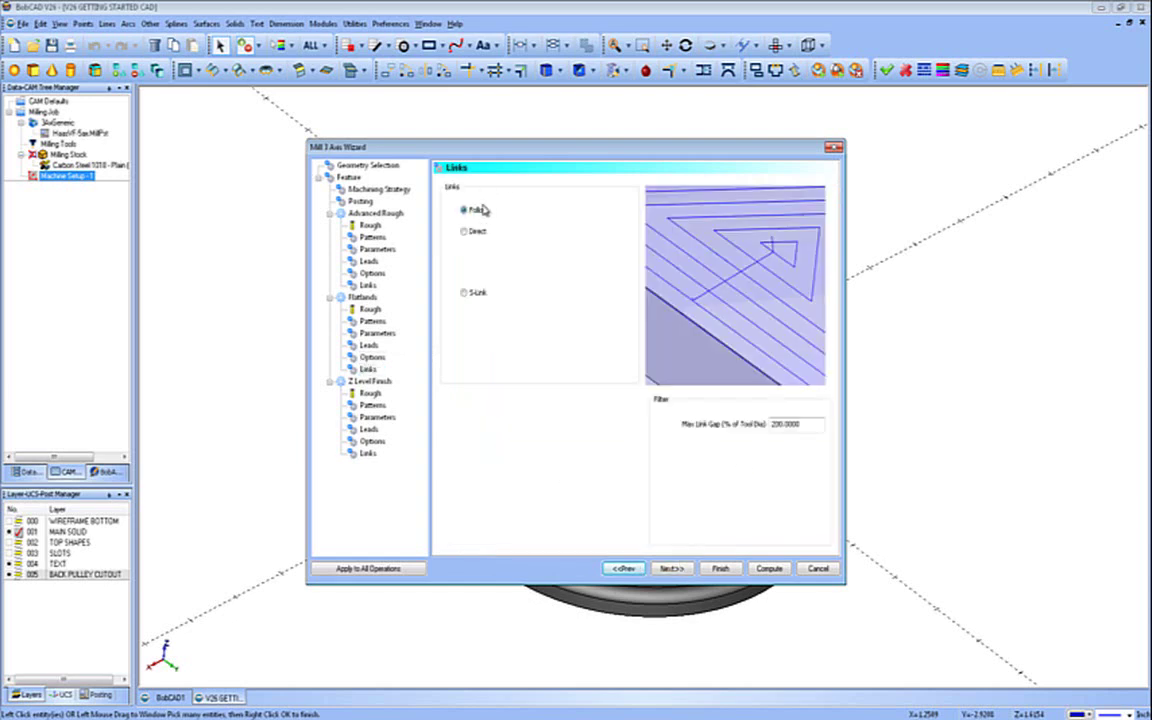
click(671, 568)
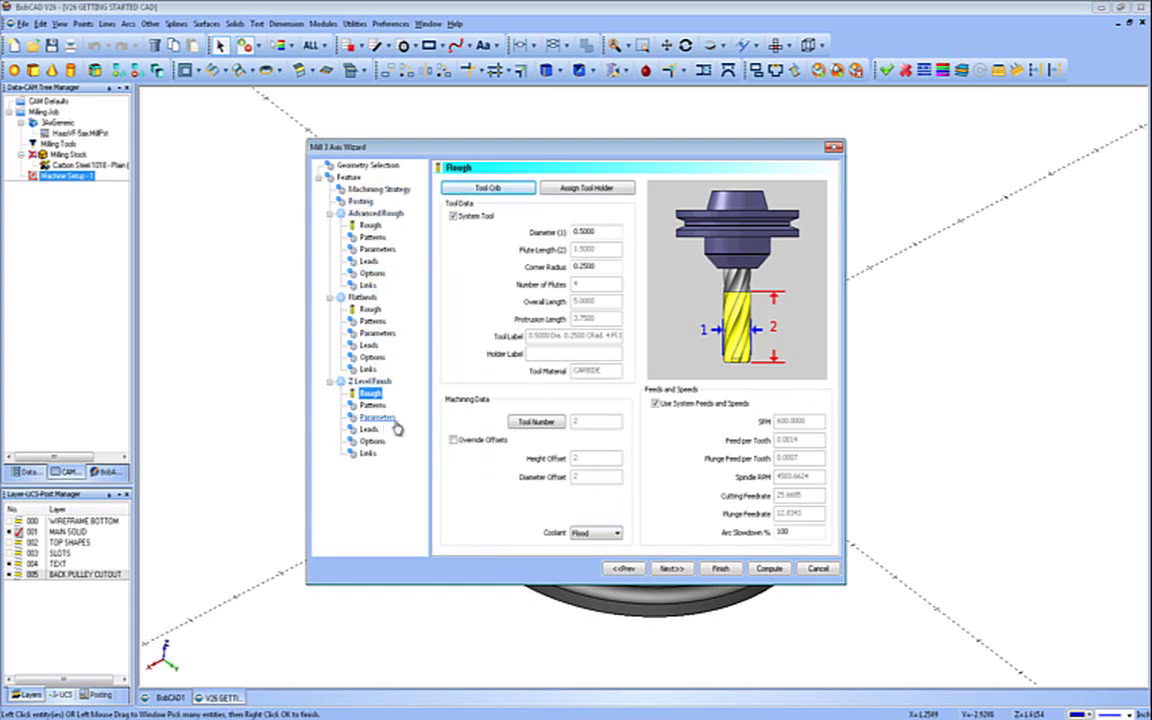
- Assign the 0.5 inch I.D. Arbor CAT 40 holder to the Z Level Finish tool and disable its System Tool option
double_click(588, 266)
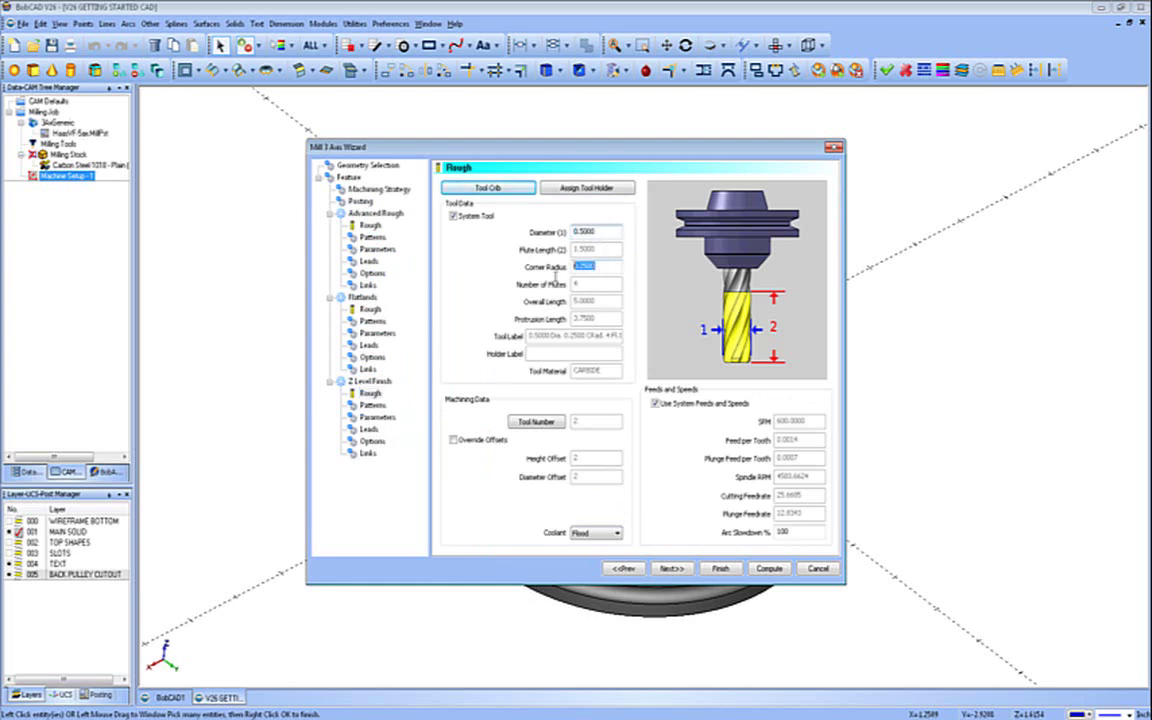
click(586, 188)
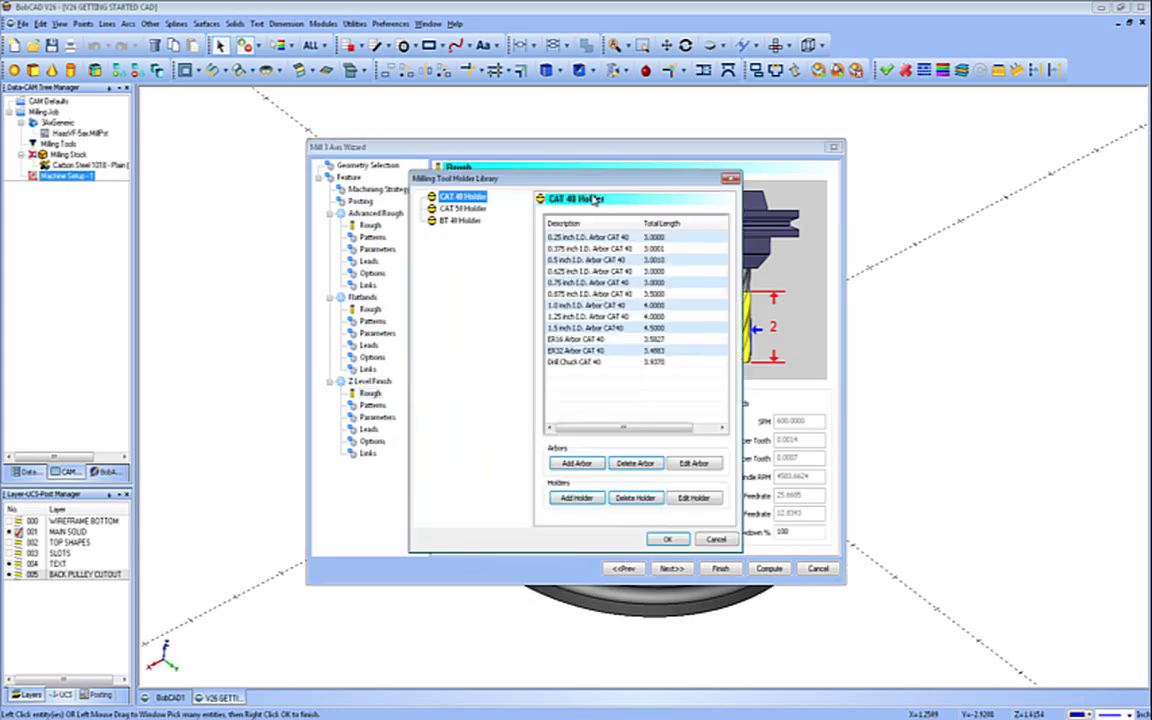
click(667, 539)
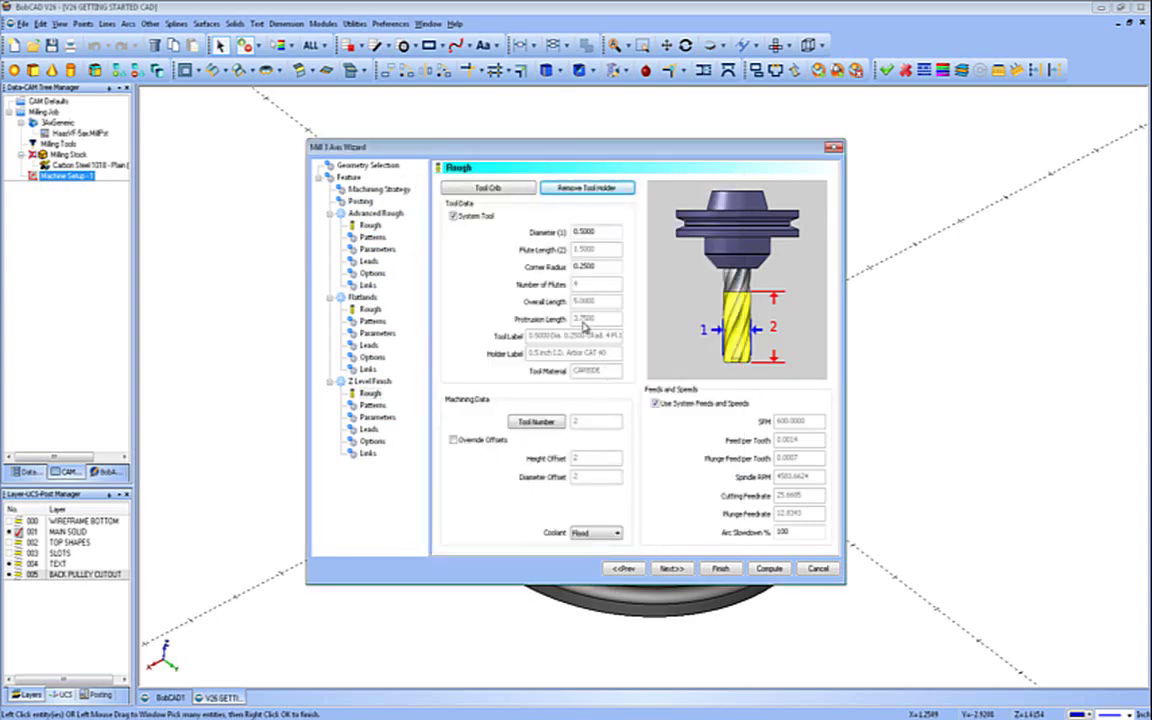
click(453, 216)
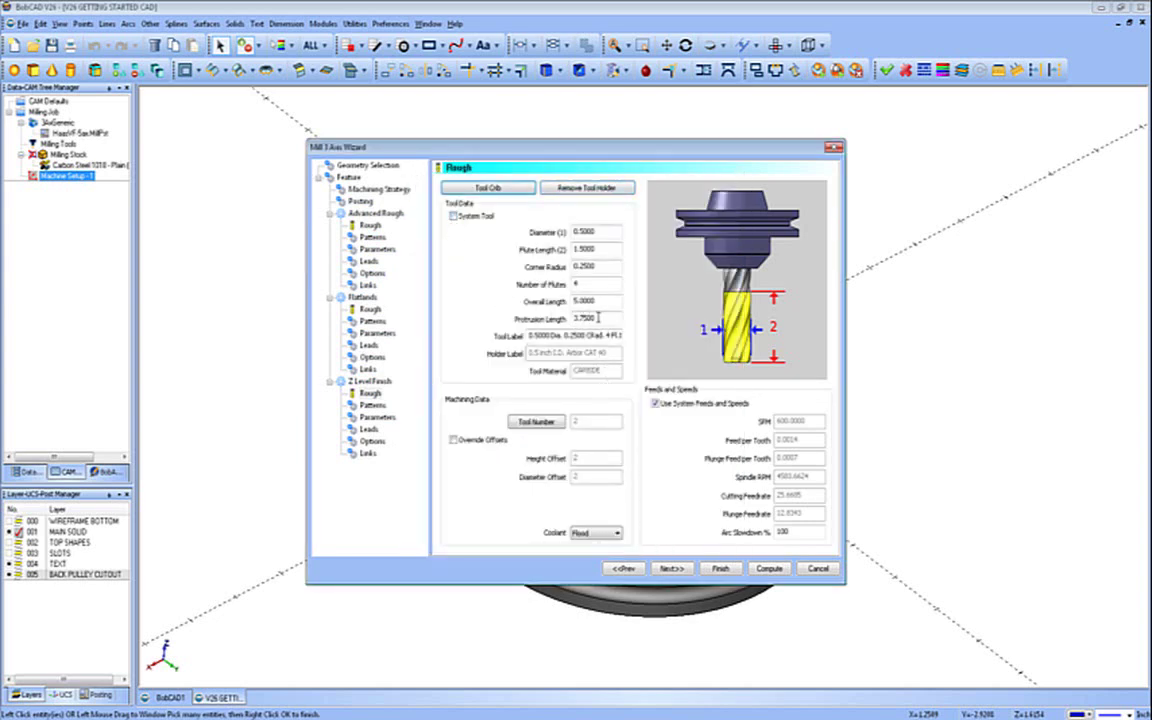
drag(597, 318, 535, 310)
click(672, 569)
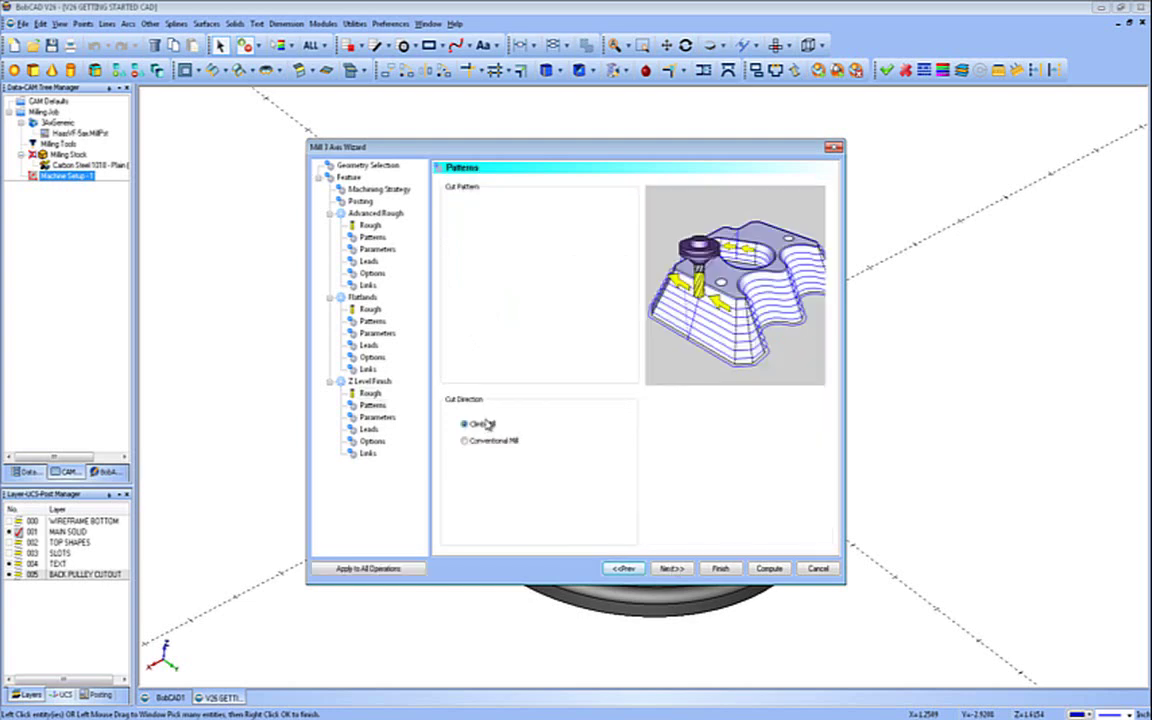
- Set the Z Level Finish depth of cut to .030, keeping Plunge entry and the Vertical lead-in
click(668, 568)
drag(610, 208, 527, 213)
key(BackSpace)
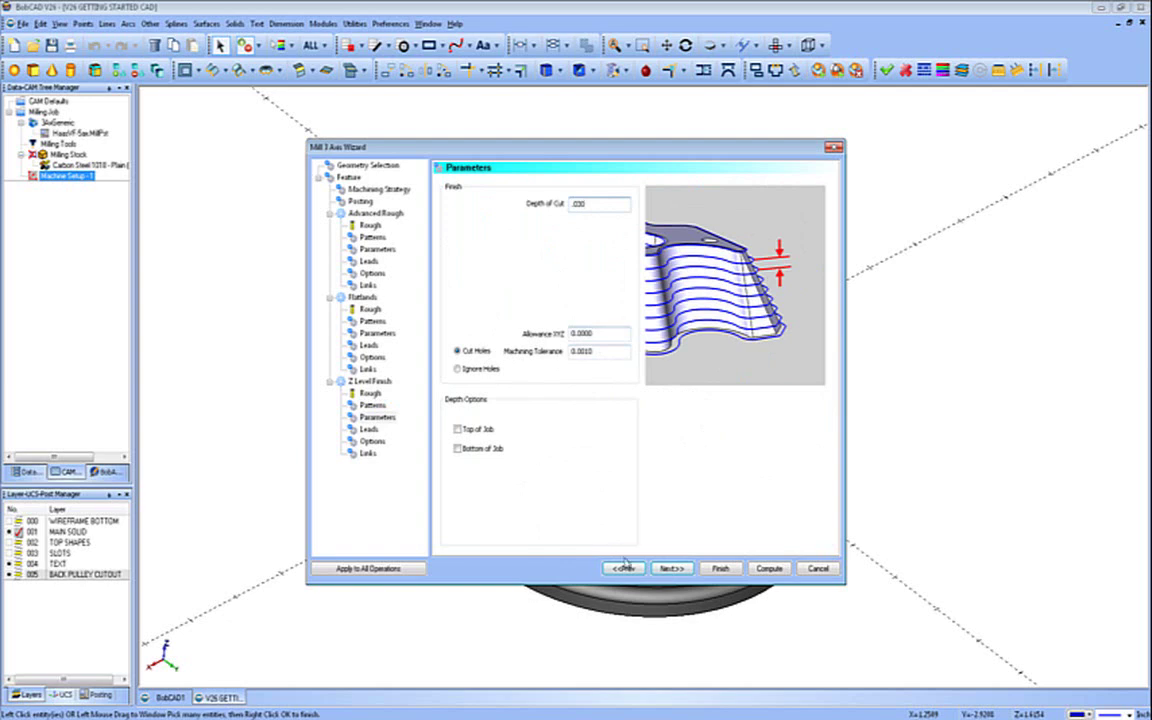
click(669, 569)
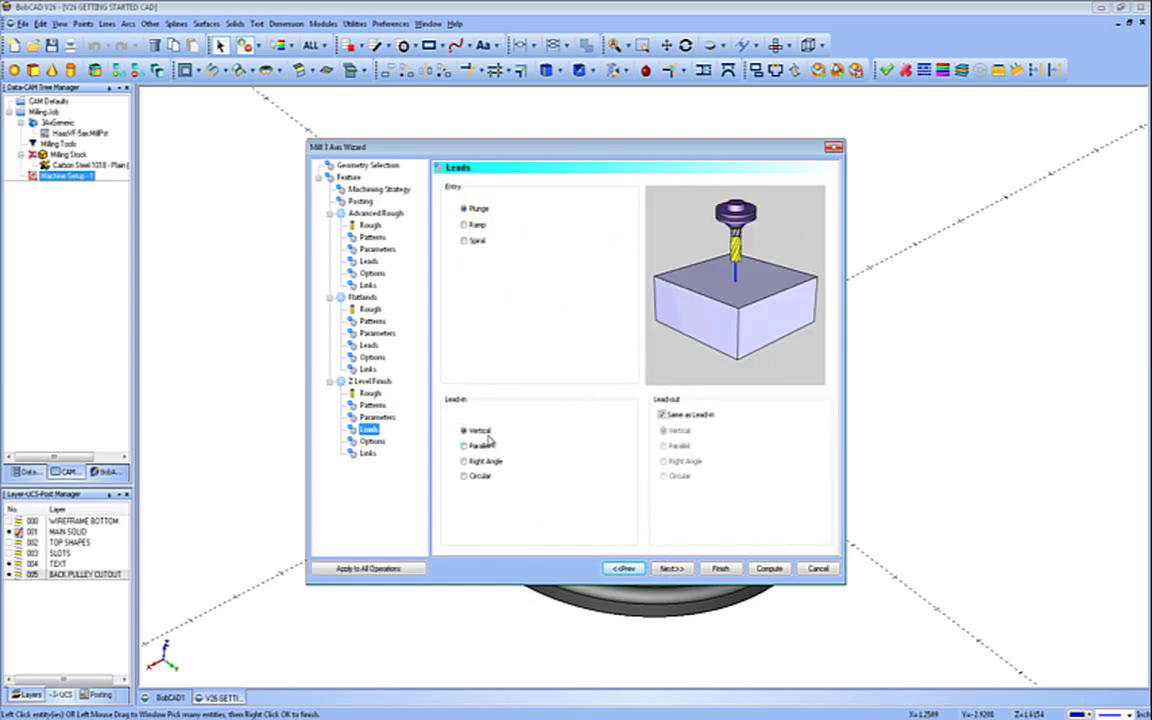
click(669, 568)
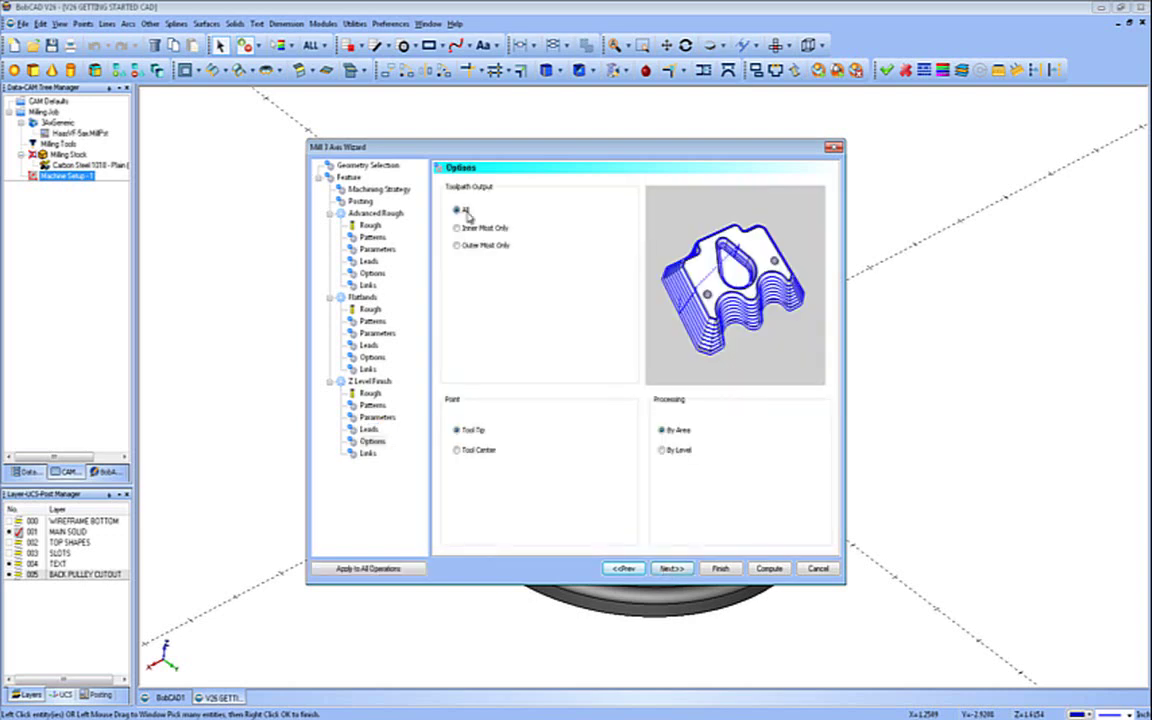
- Set the Z Level Finish toolpath output to Outer Most Only, keeping Tool Tip and By Area processing
click(470, 228)
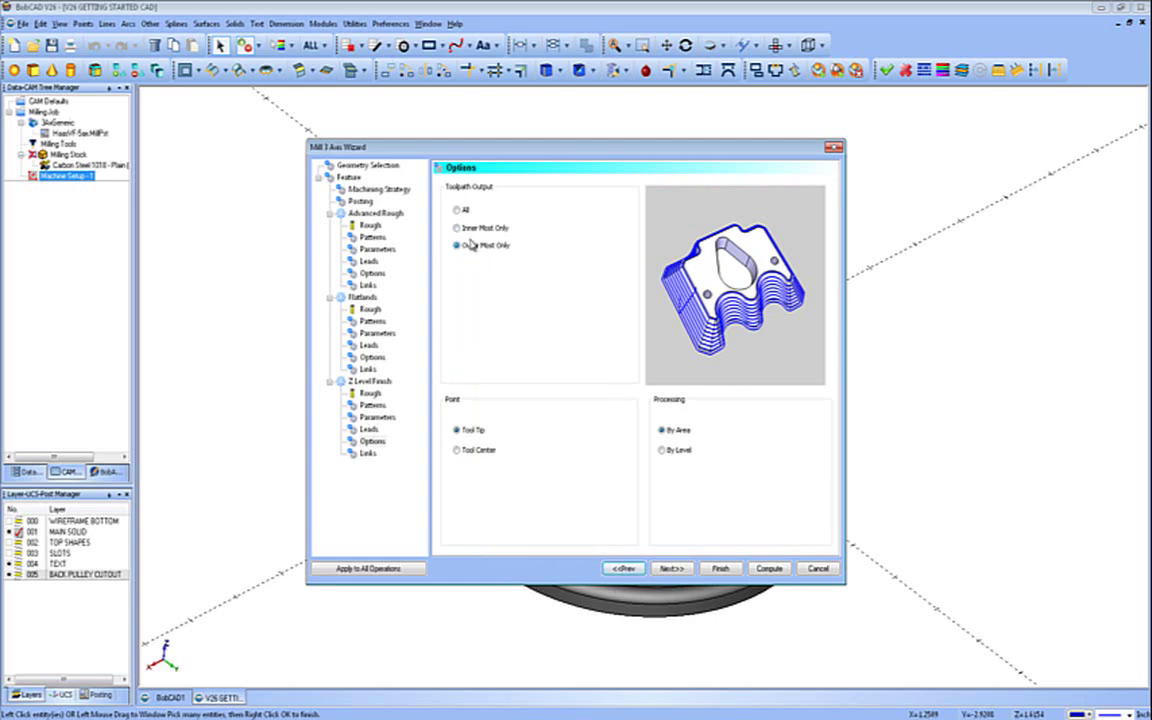
click(462, 211)
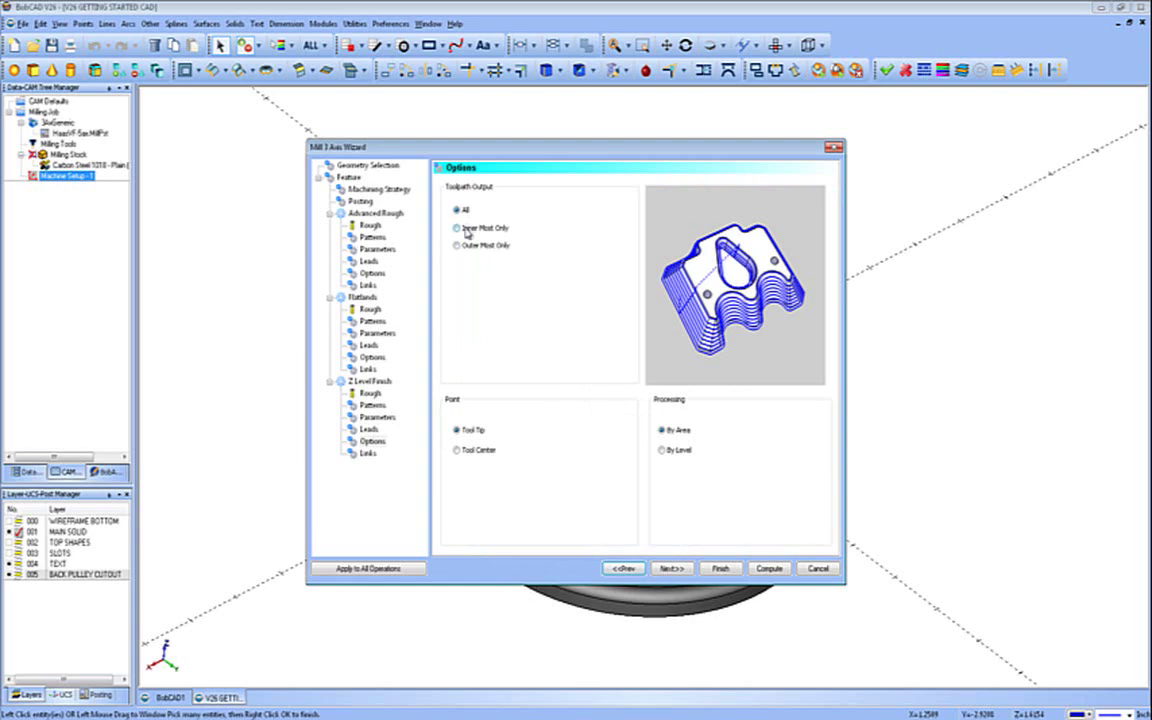
click(460, 228)
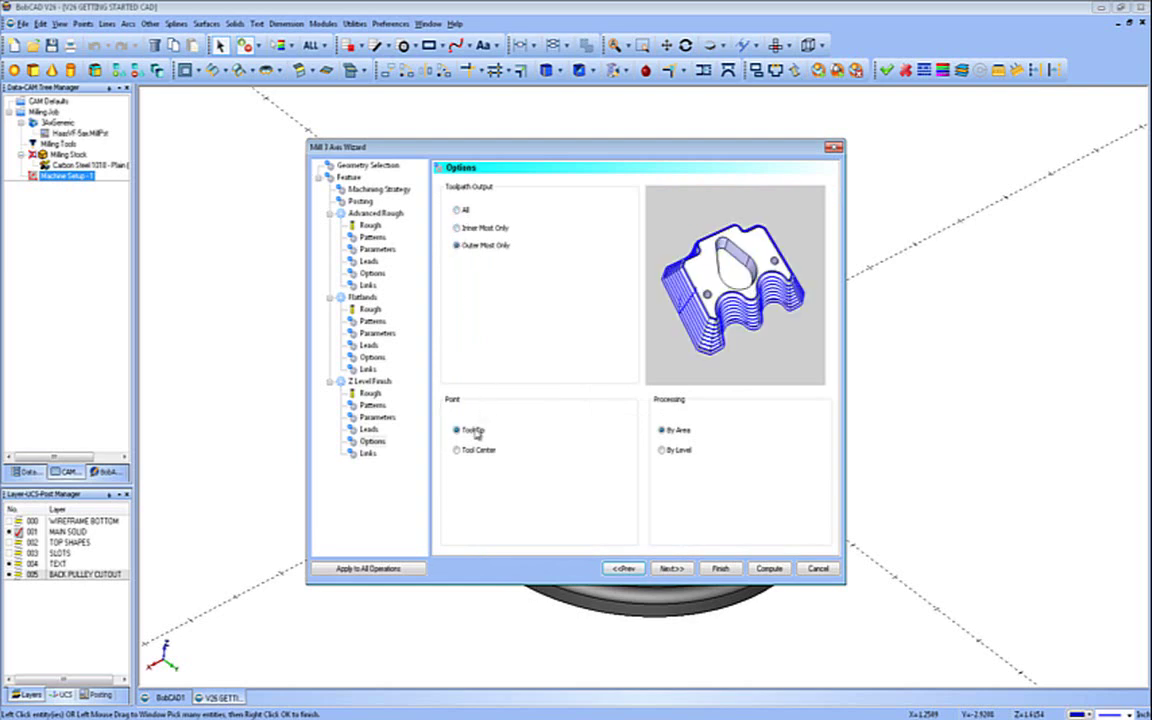
click(667, 434)
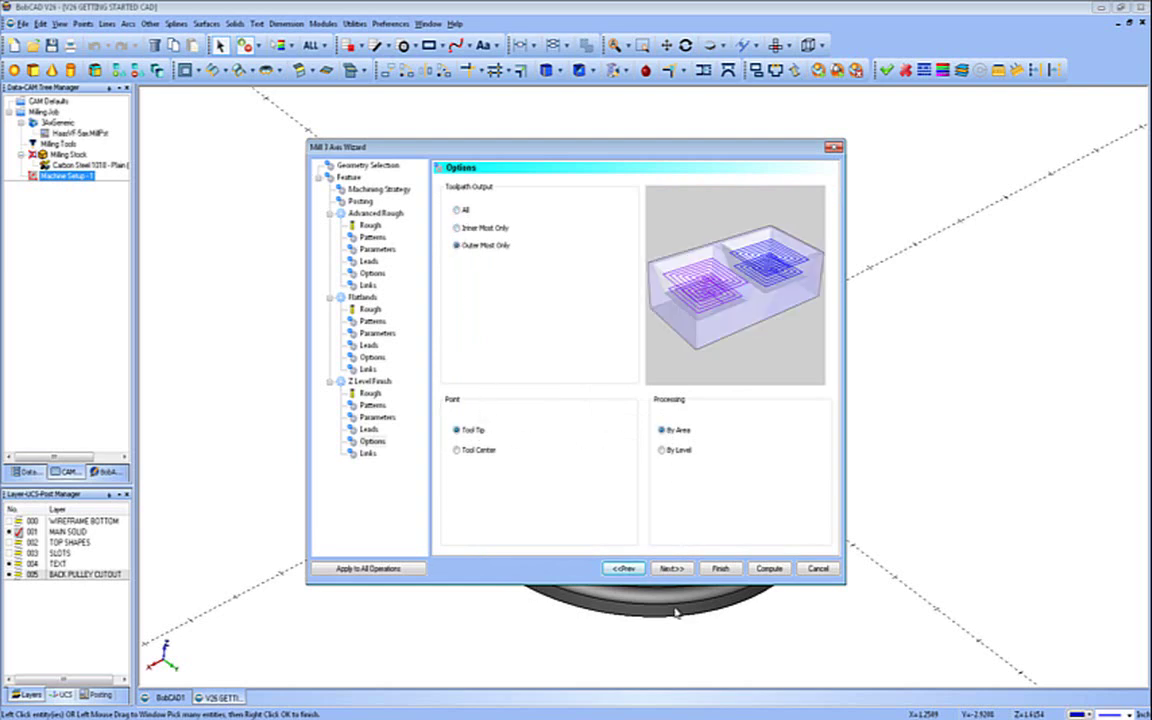
click(672, 569)
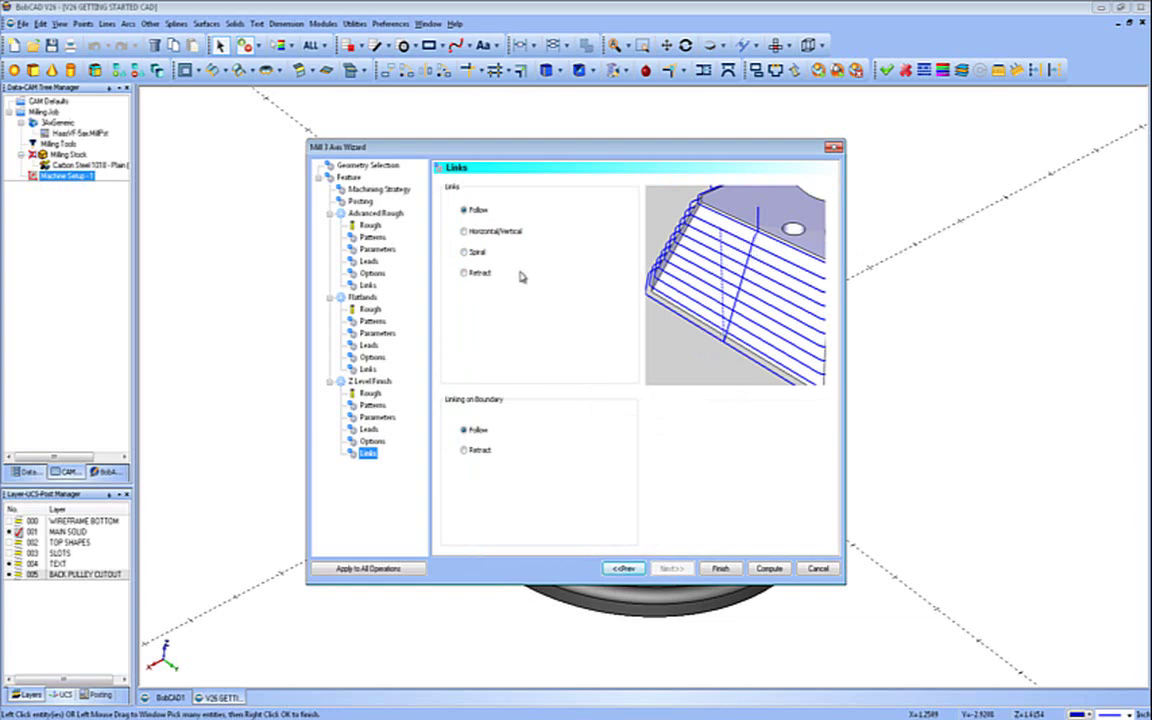
- Preview the Follow, Horizontal/Vertical, Spiral and Retract link types for Z Level Finish and compute the feature's toolpaths
click(476, 212)
click(479, 233)
click(479, 254)
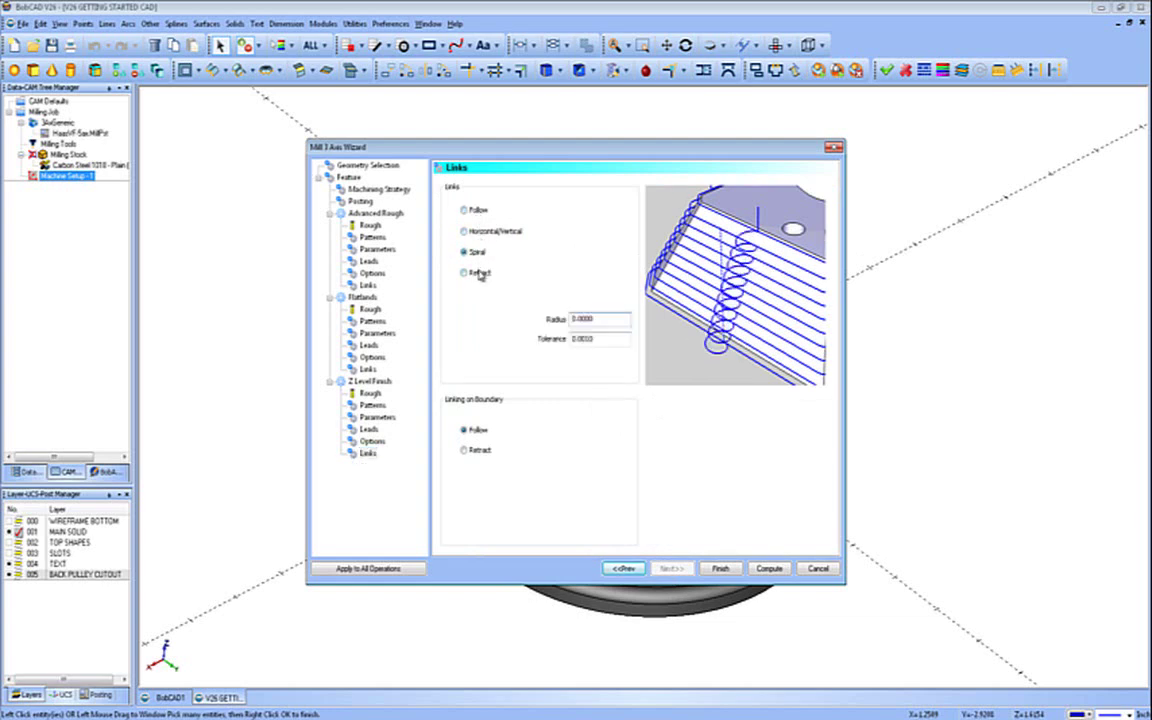
click(478, 273)
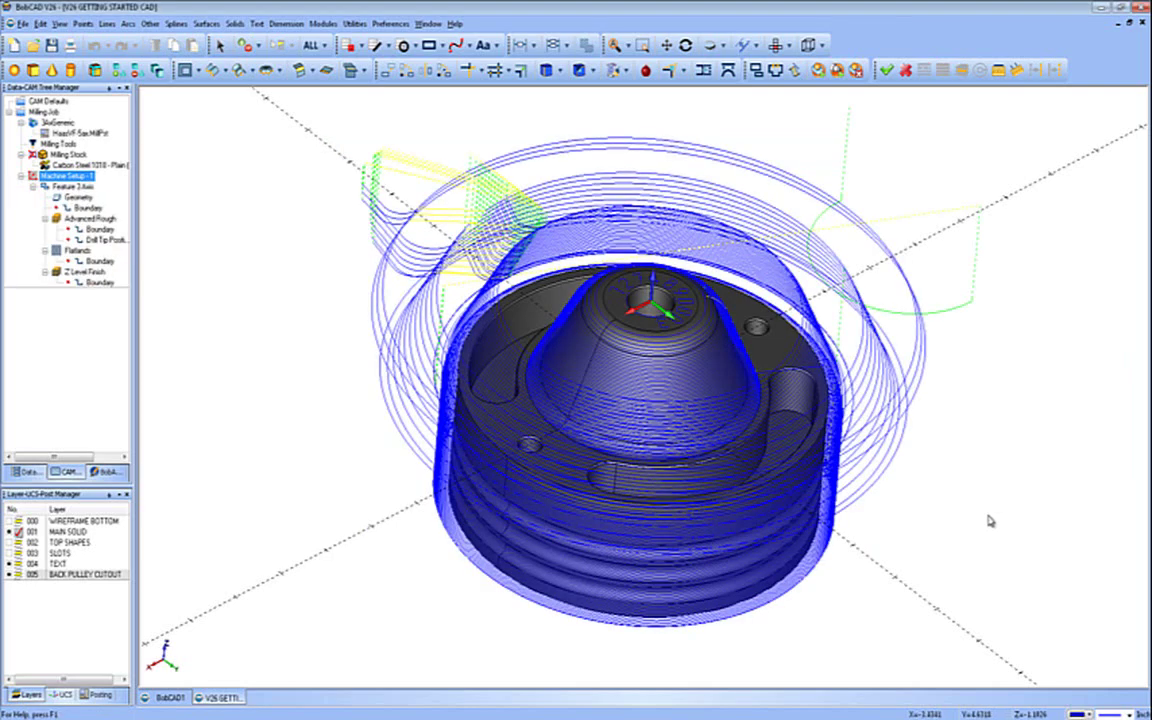
- Change the Advanced Rough toolpath color to orange (Red 255, Green 128, Blue 64)
click(127, 240)
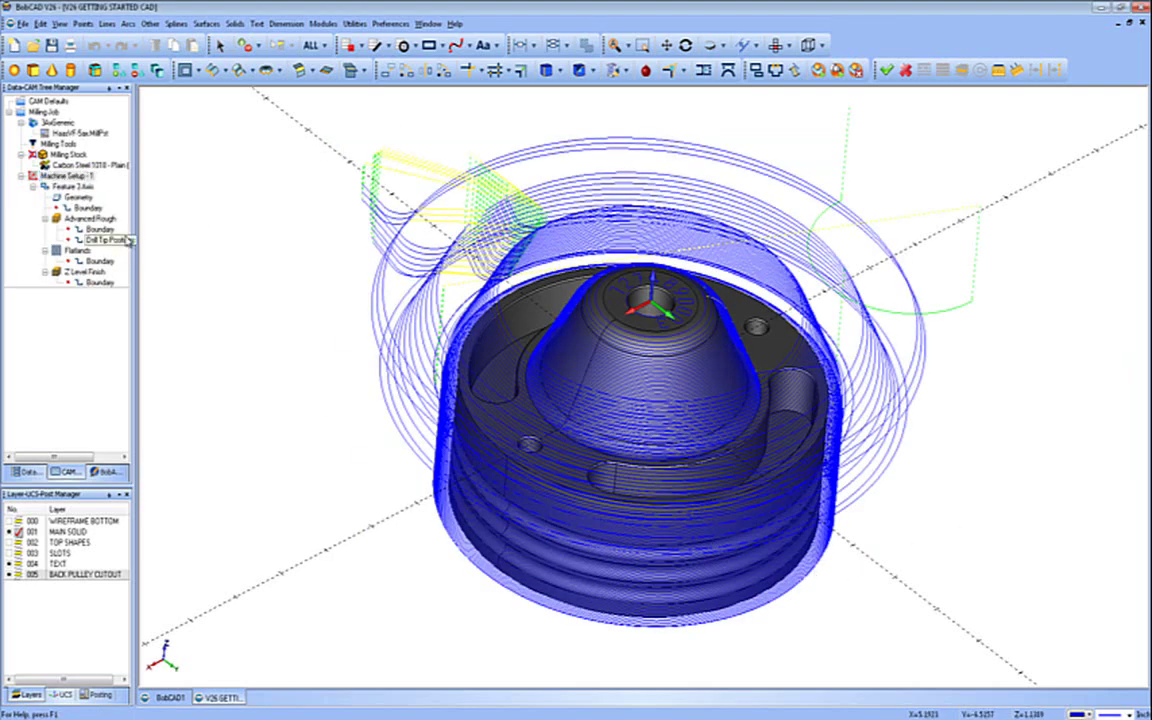
right_click(100, 219)
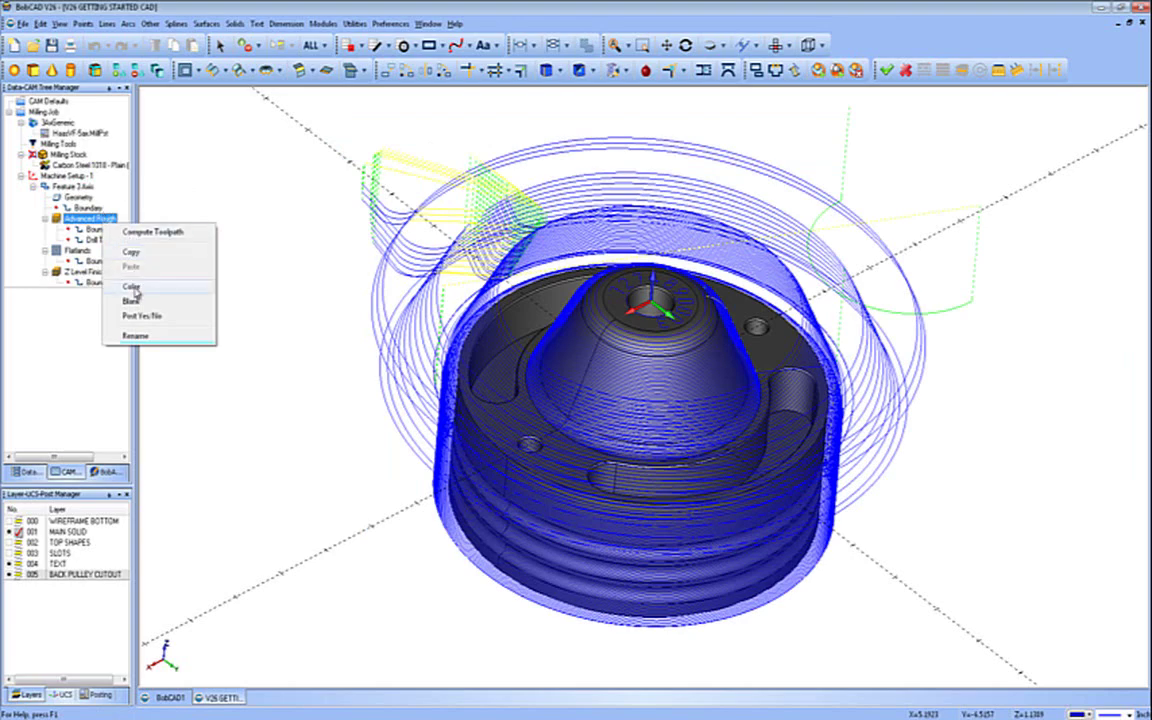
click(132, 287)
click(469, 319)
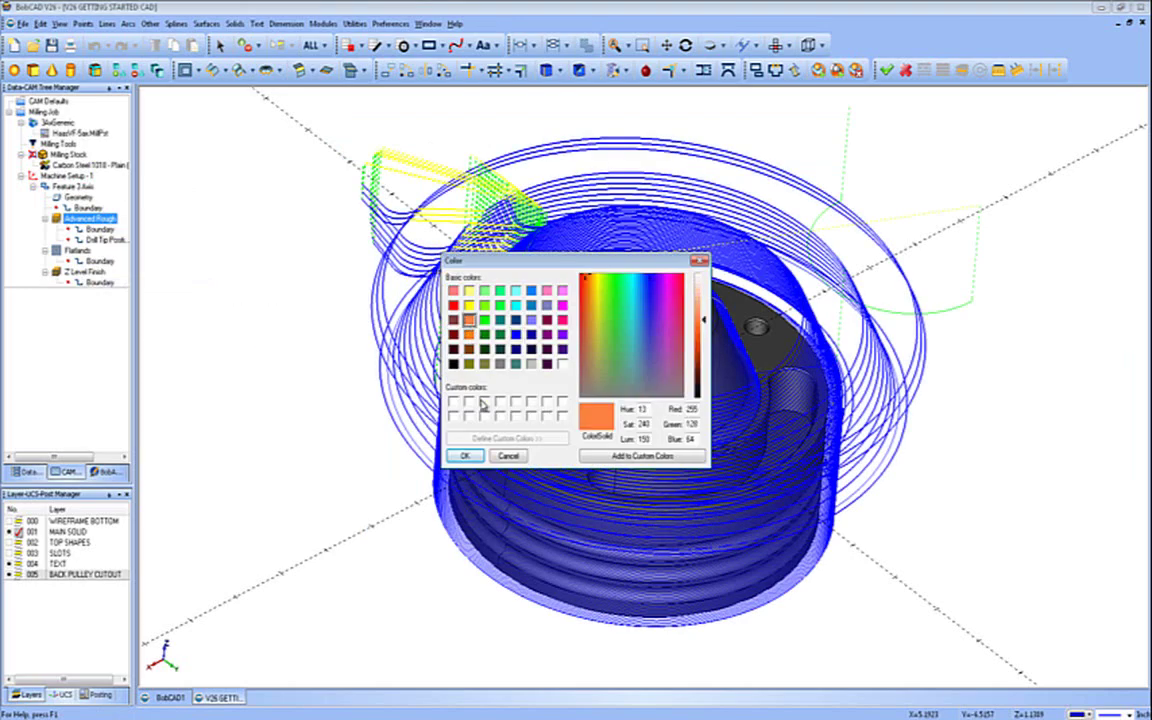
click(464, 455)
- Change the Flatlands toolpath color to pink (Red 255, Green 128, Blue 255)
middle_drag(500, 415, 494, 375)
click(77, 250)
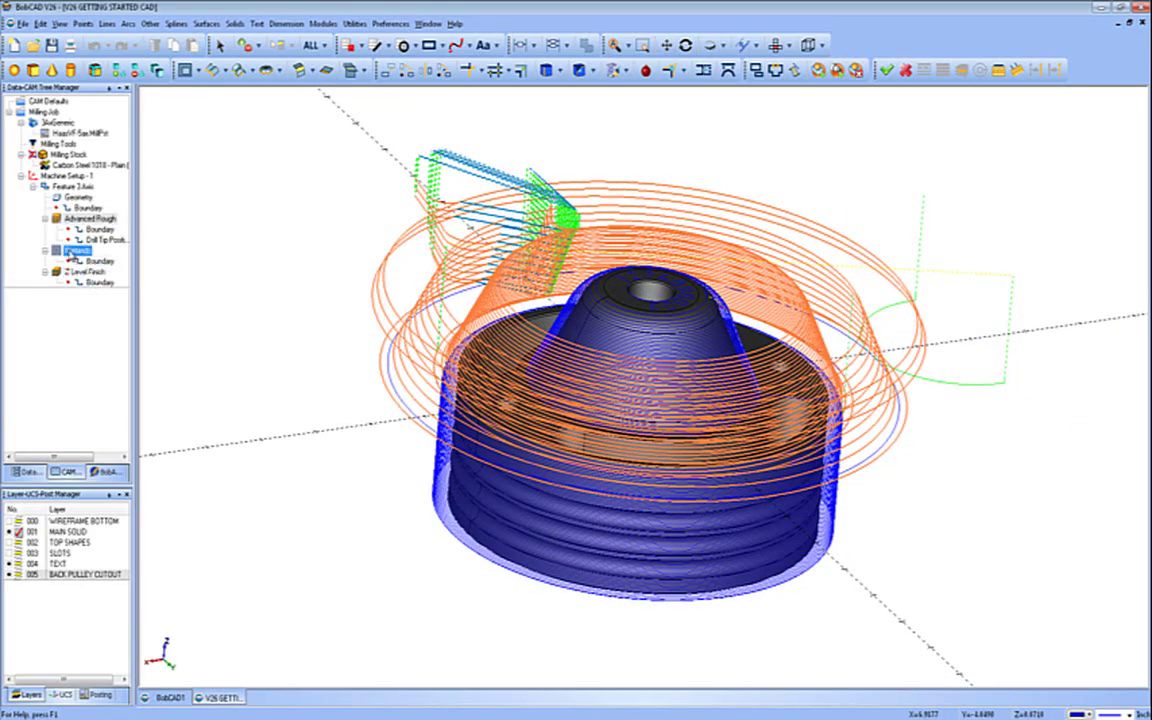
right_click(70, 252)
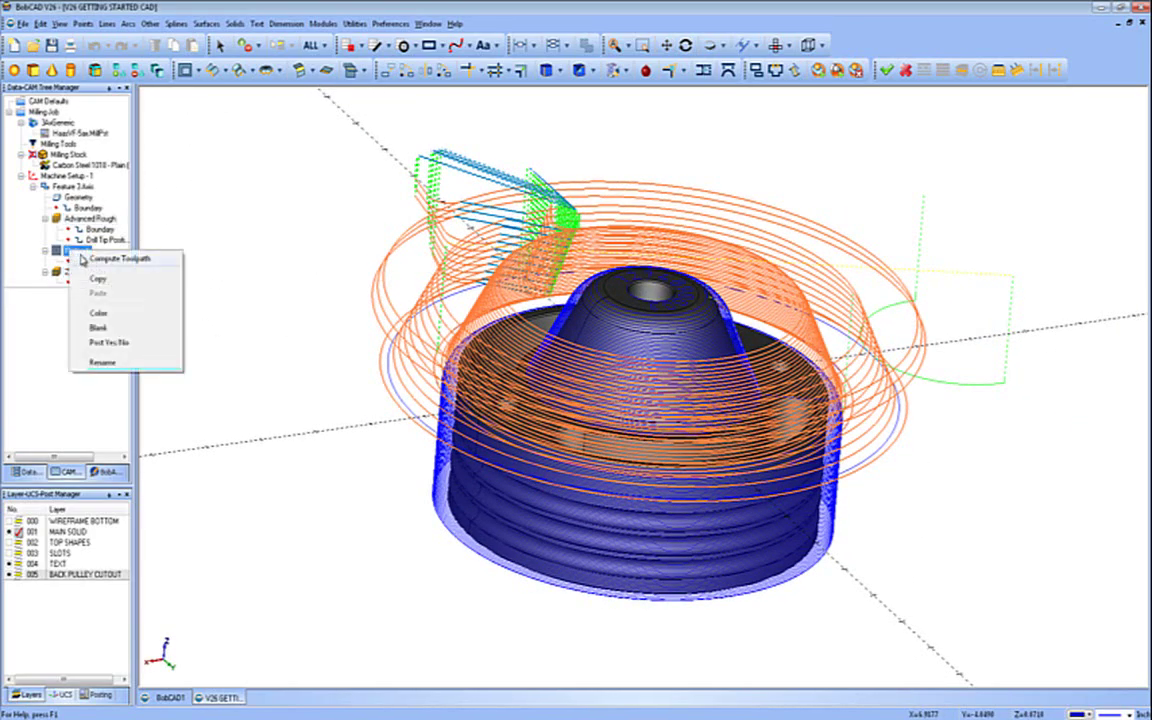
click(99, 313)
click(563, 290)
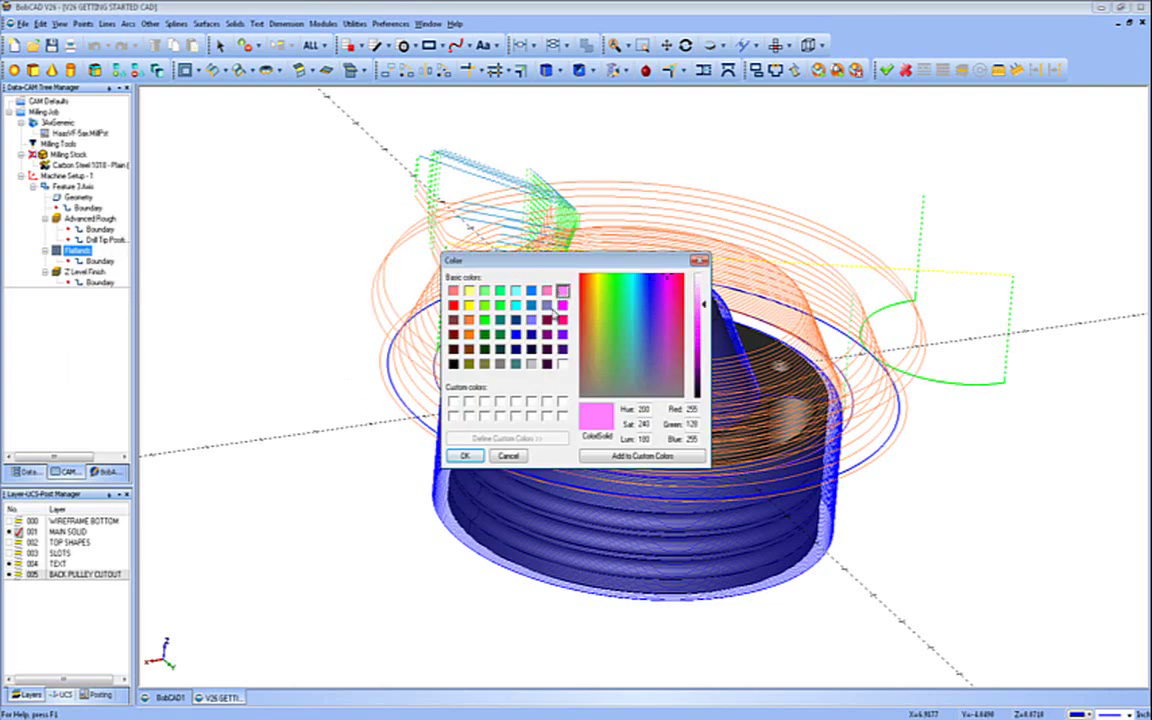
click(465, 456)
- Change the Z Level Finish toolpath color to light green
middle_drag(510, 390, 449, 398)
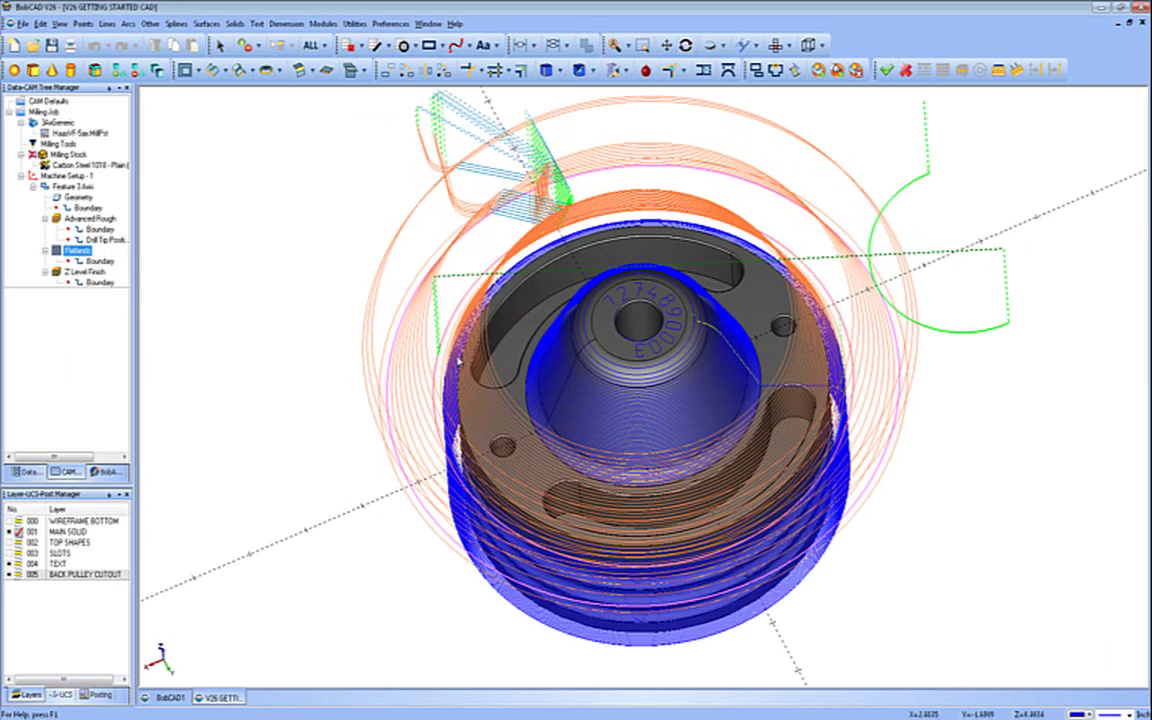
right_click(97, 271)
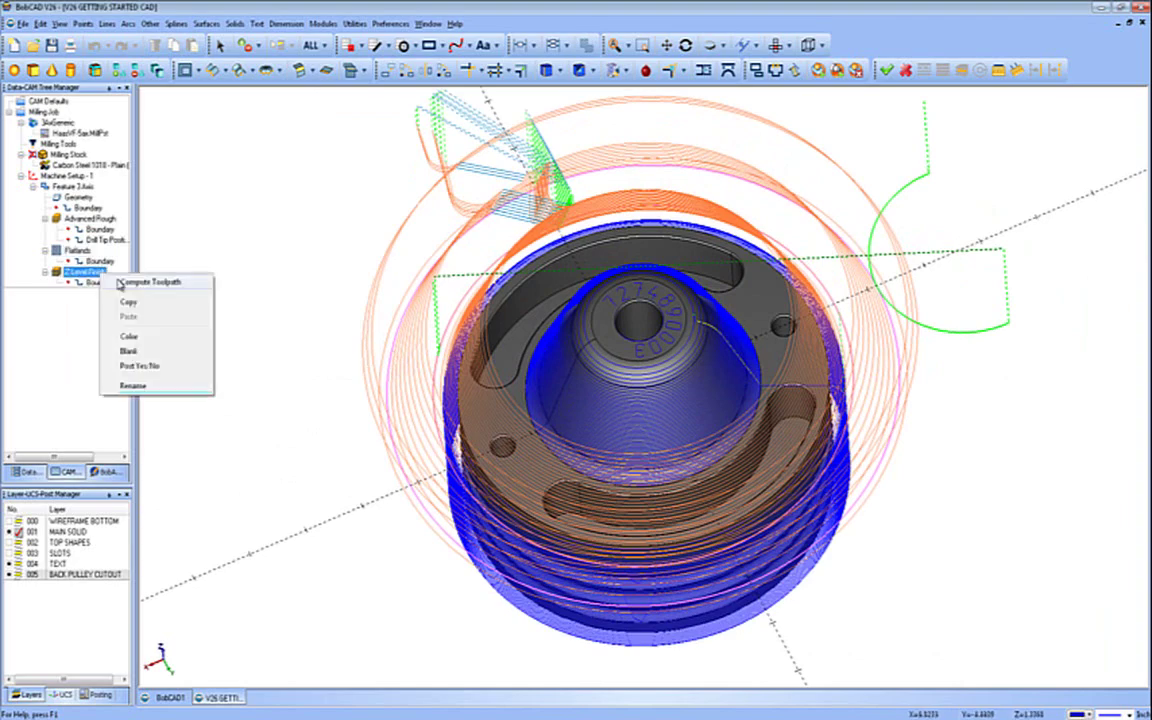
click(155, 336)
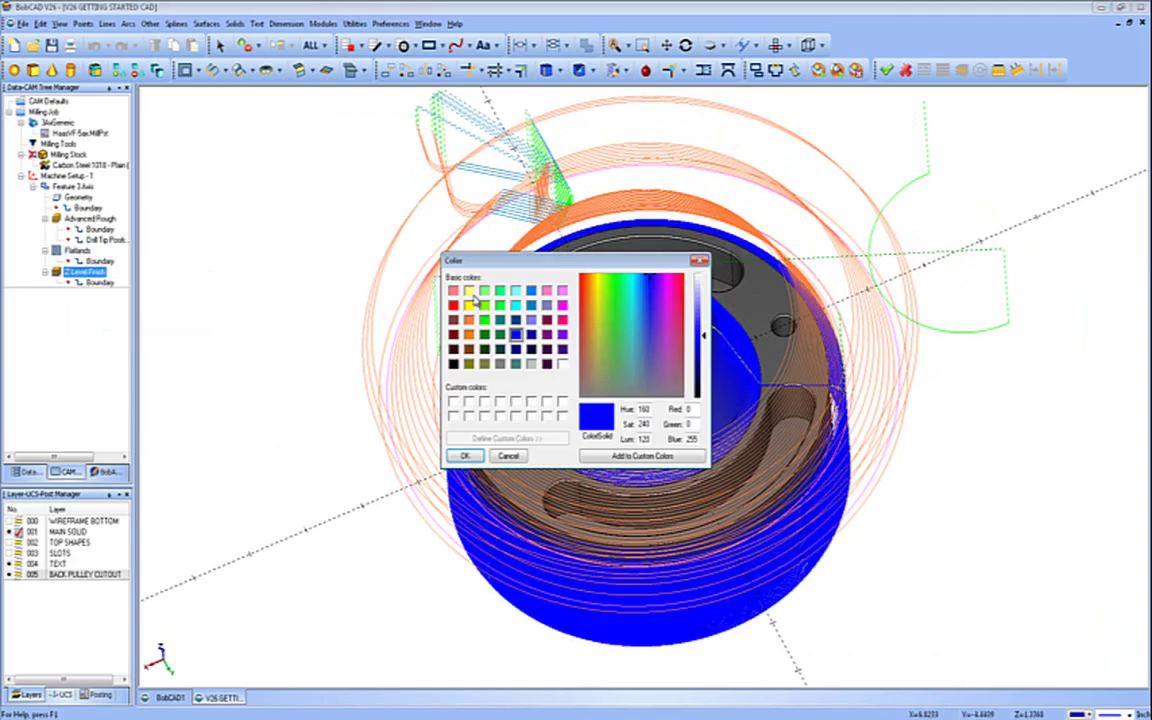
click(484, 290)
click(465, 456)
- Edit the 3 Axis feature to enable Bottom of Job for Z Level Finish with a depth of -1.5
middle_drag(470, 450, 555, 398)
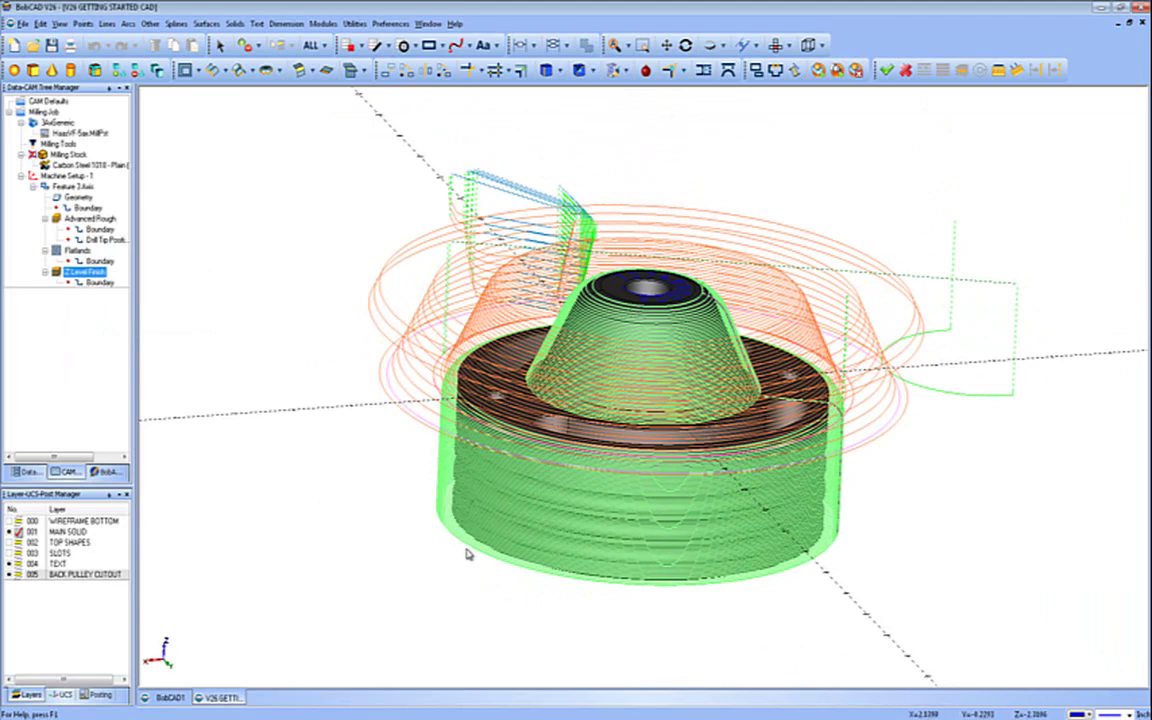
middle_drag(495, 456, 556, 491)
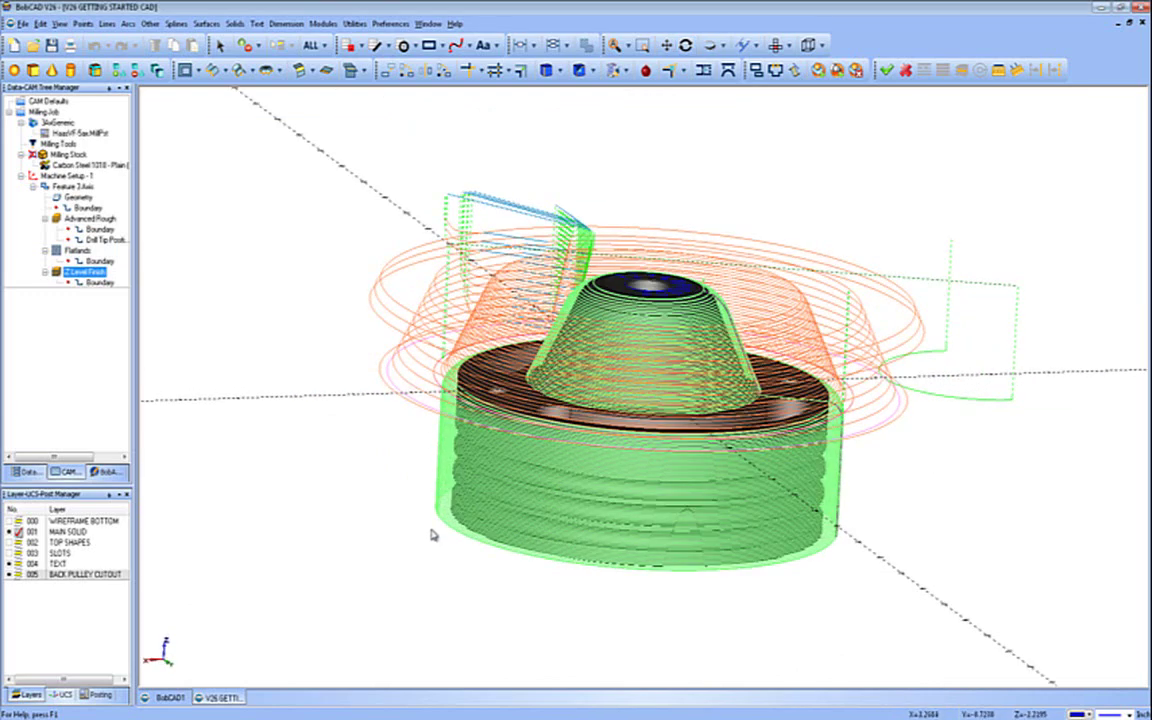
click(72, 187)
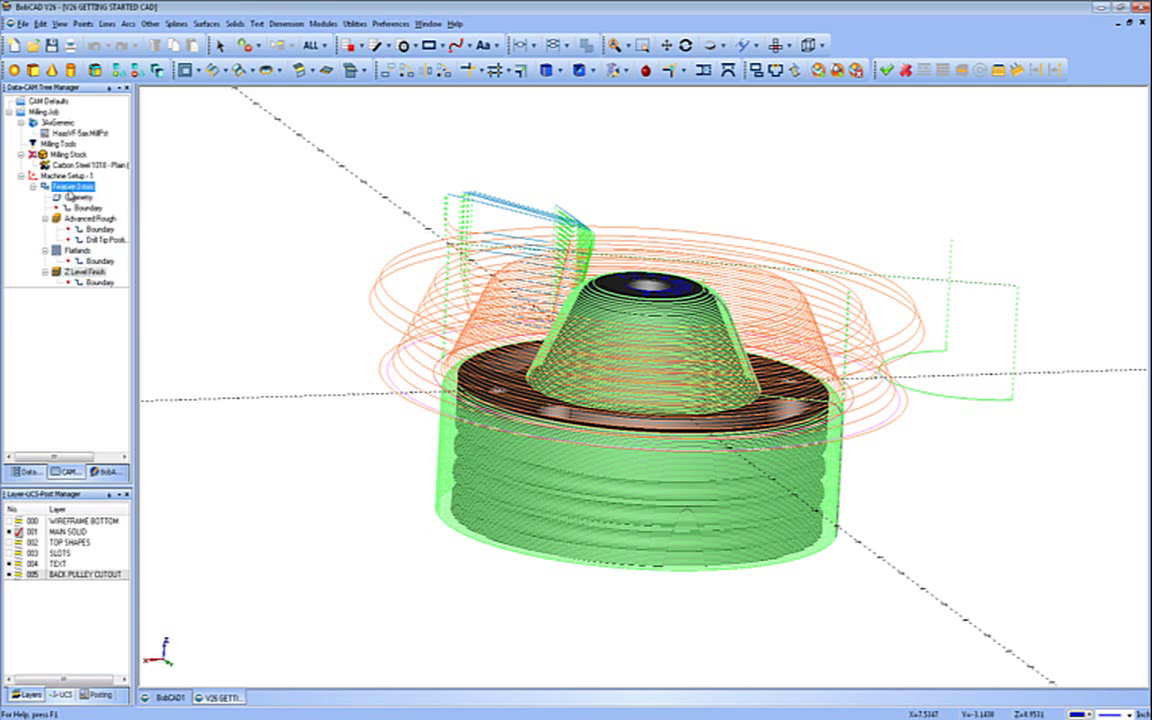
right_click(71, 195)
click(88, 180)
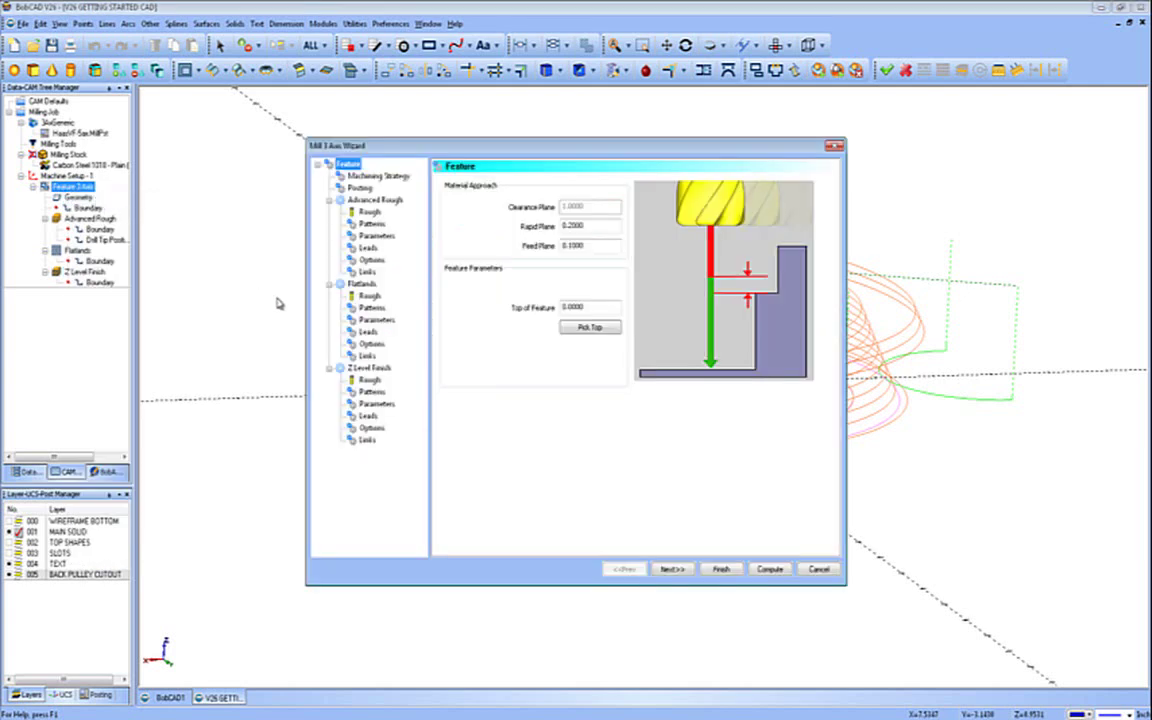
click(378, 405)
click(490, 448)
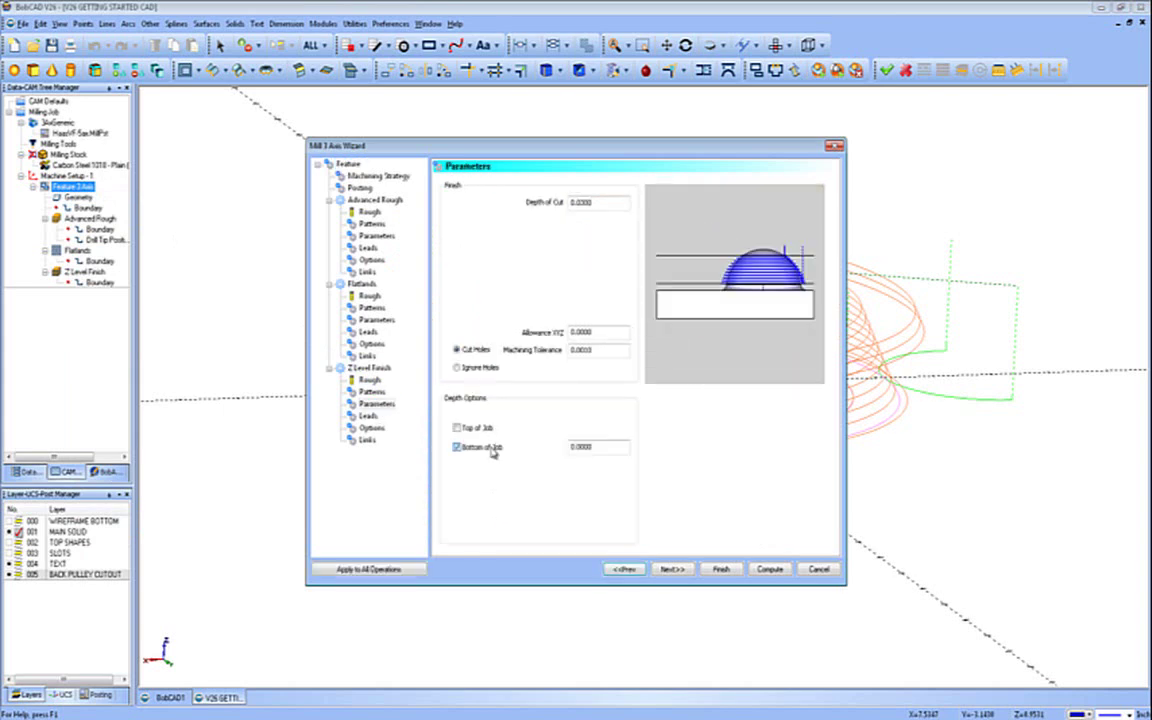
double_click(588, 447)
text(1.5)
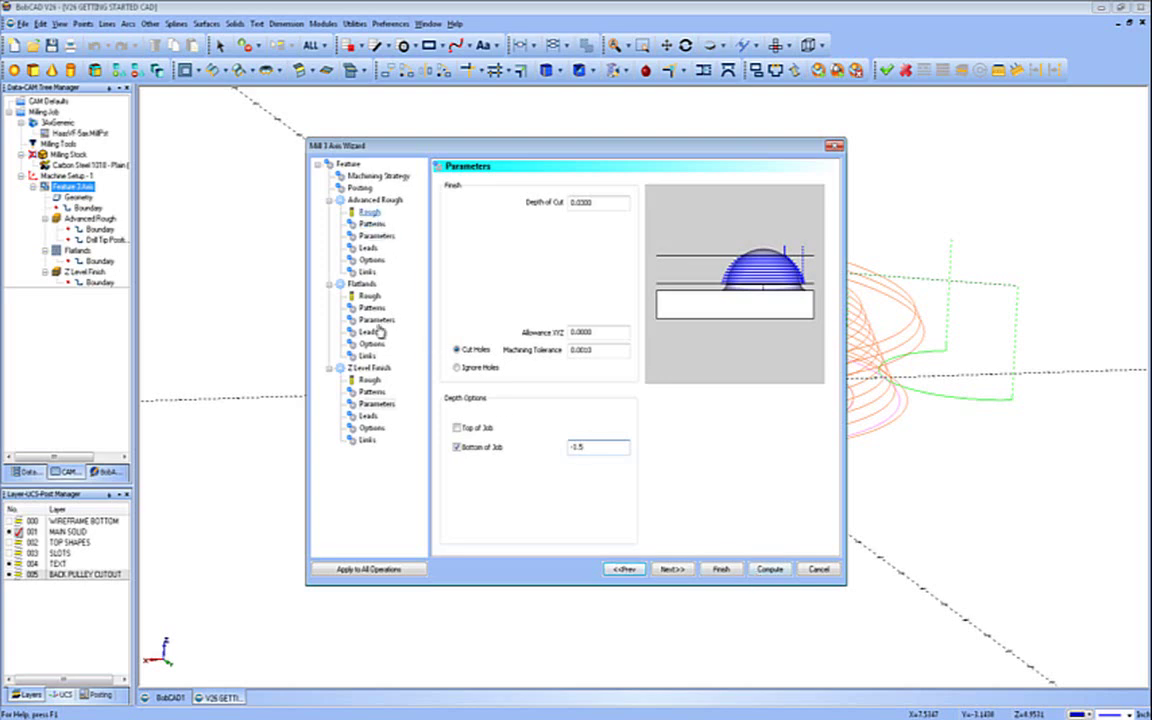
click(724, 570)
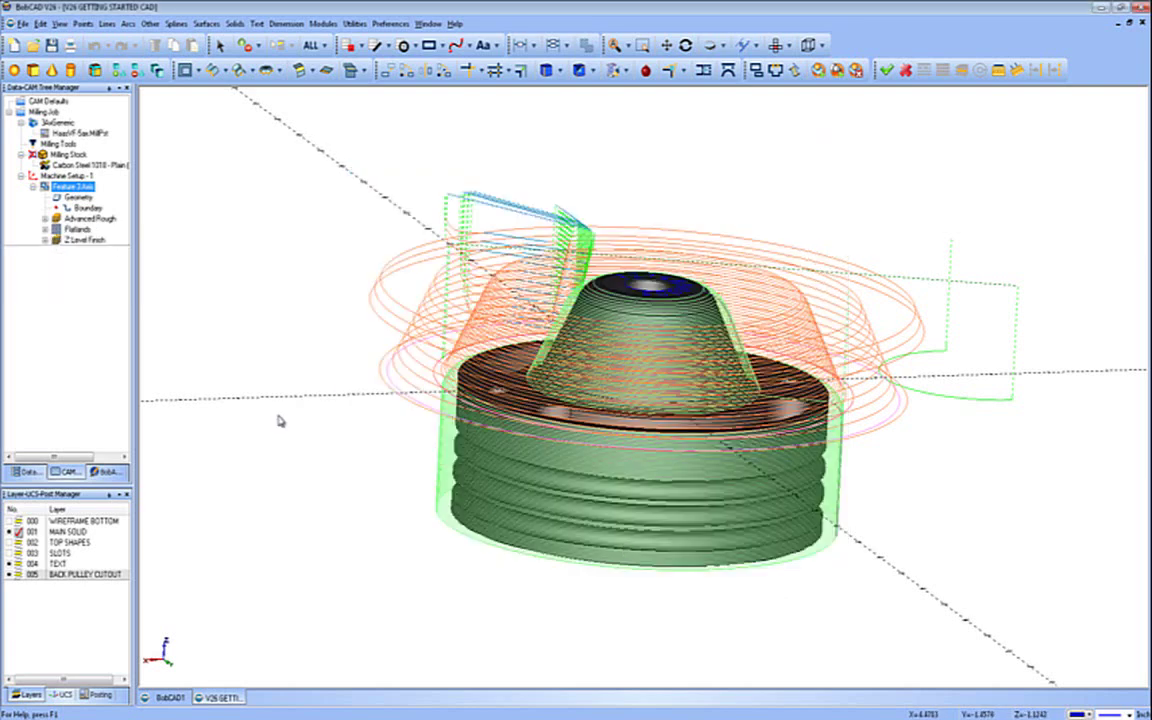
- Recompute only the Z Level Finish toolpath and inspect it on the pulley's cone
right_click(85, 243)
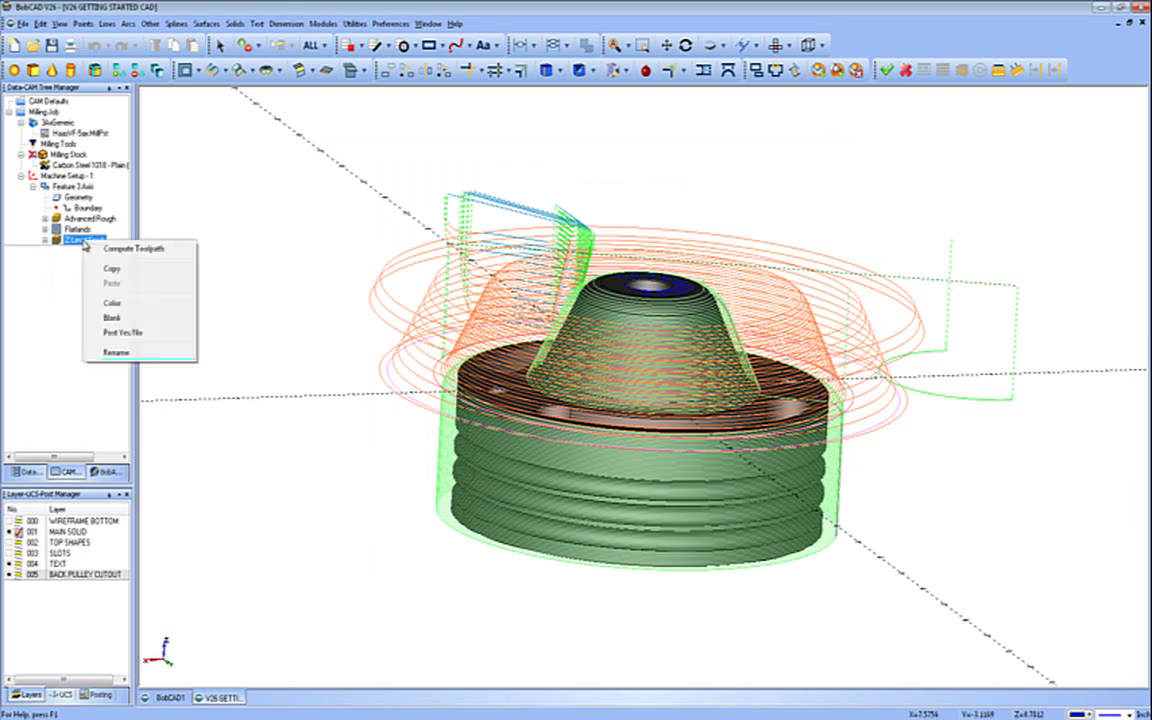
click(106, 251)
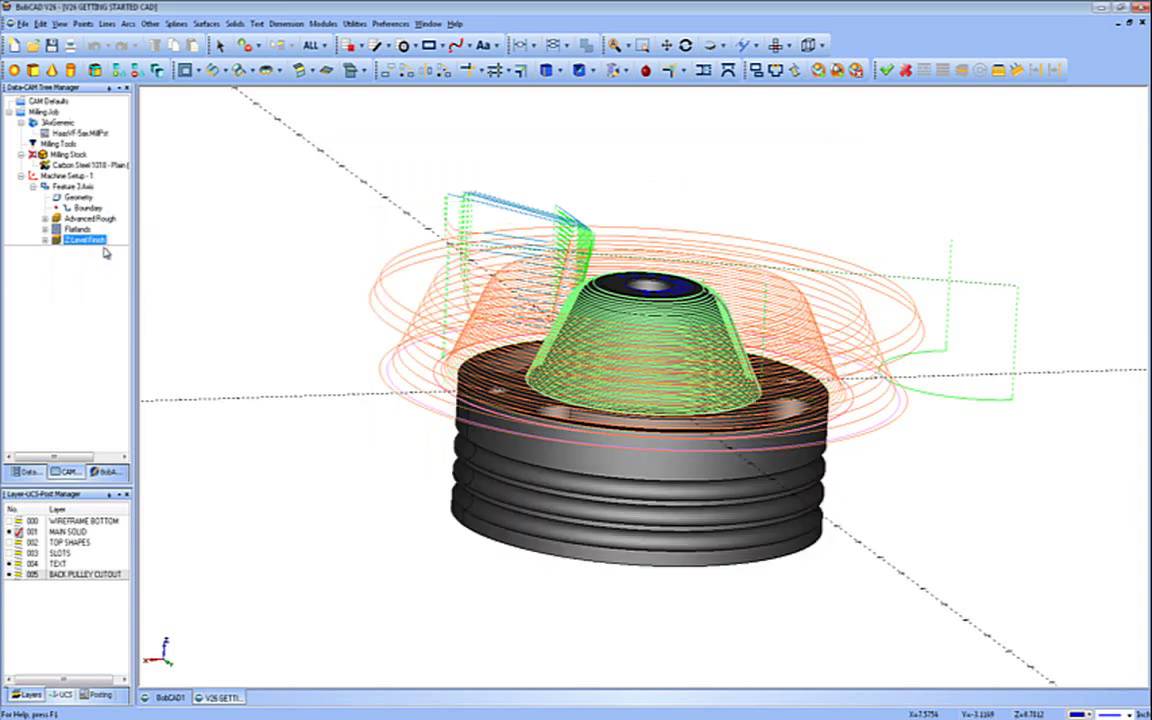
click(80, 133)
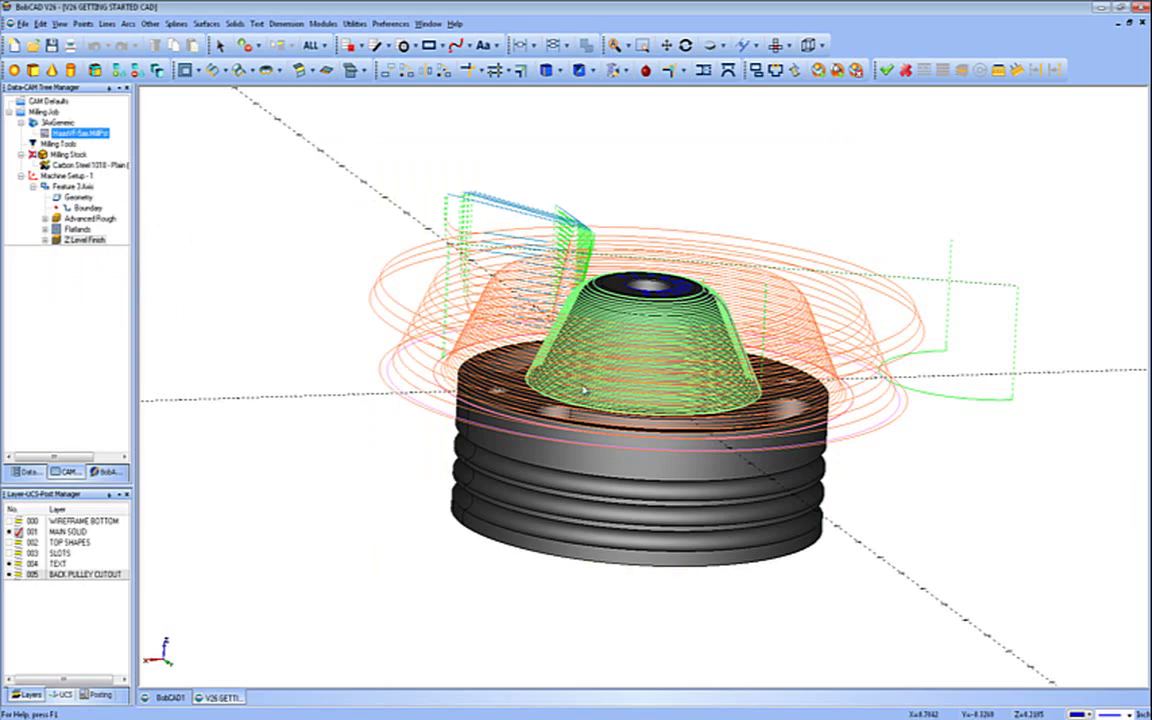
mouse_move(583, 388)
middle_down()
mouse_move(571, 481)
mouse_move(562, 393)
middle_up()
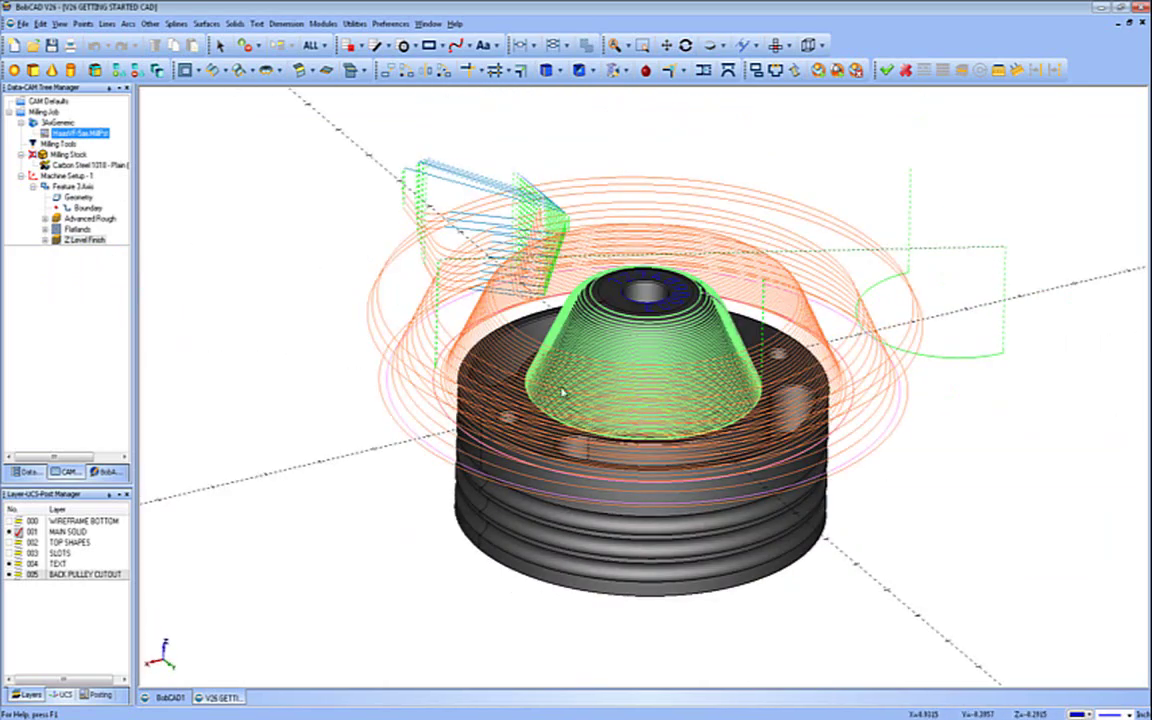
- Blank all toolpaths of the 3 Axis feature so only the pulley model is displayed
click(72, 187)
right_click(86, 188)
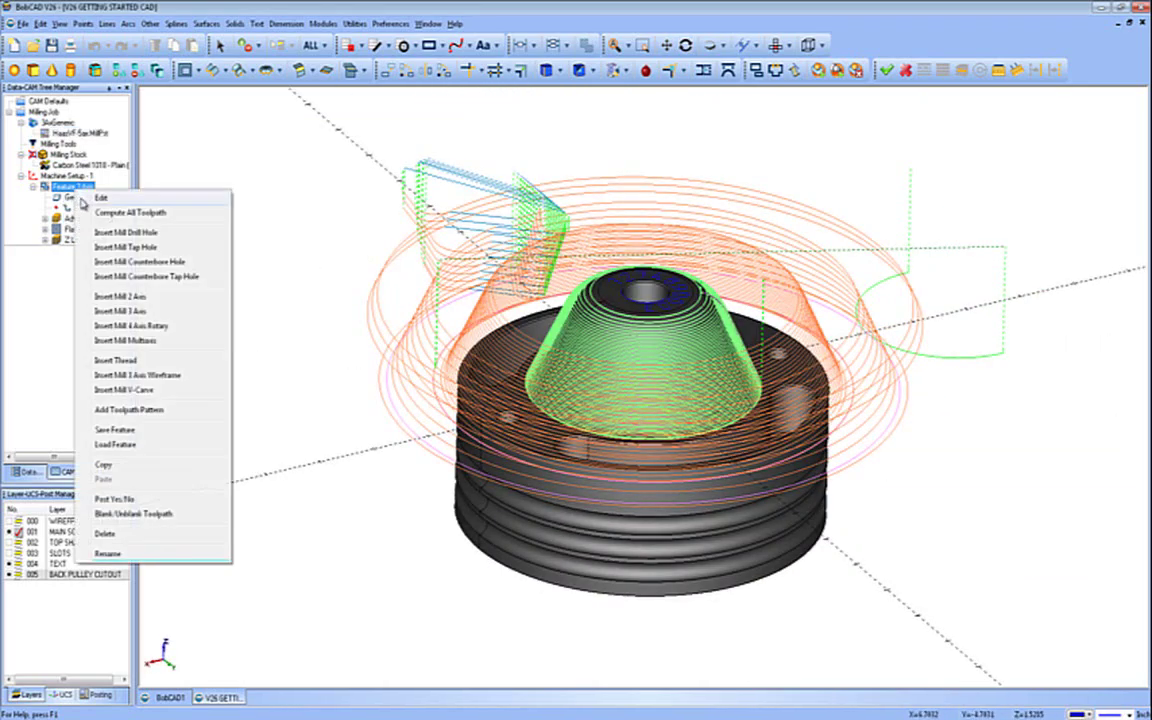
click(133, 513)
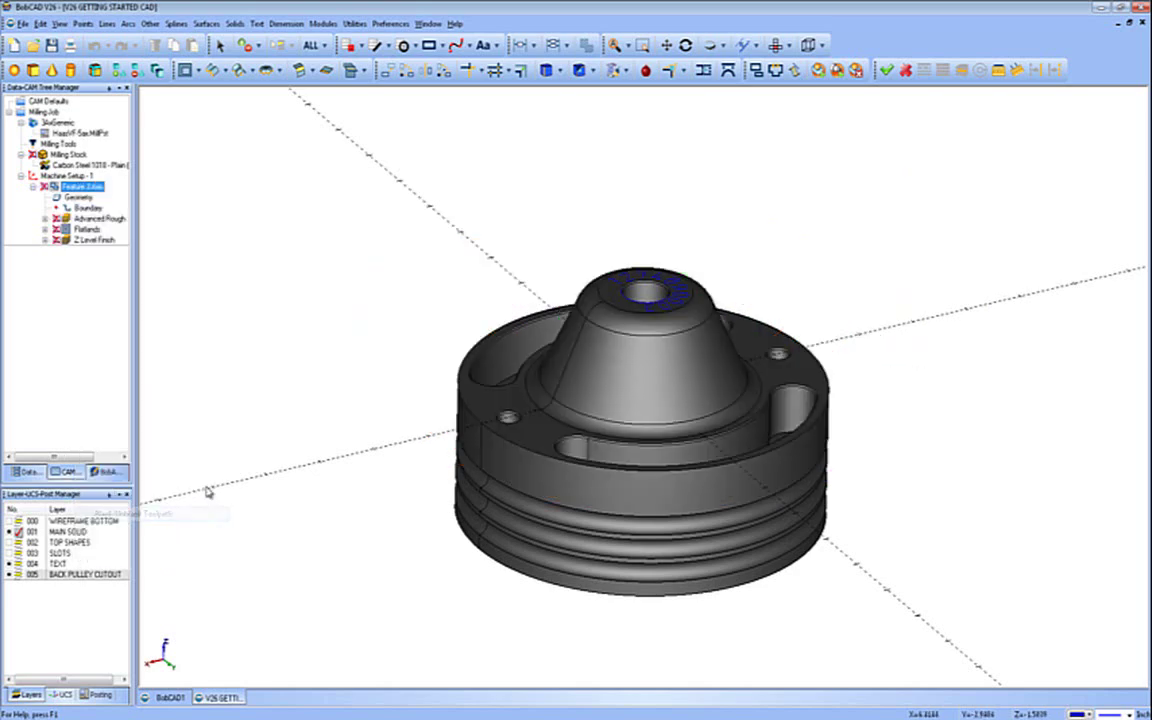
middle_drag(510, 440, 573, 493)
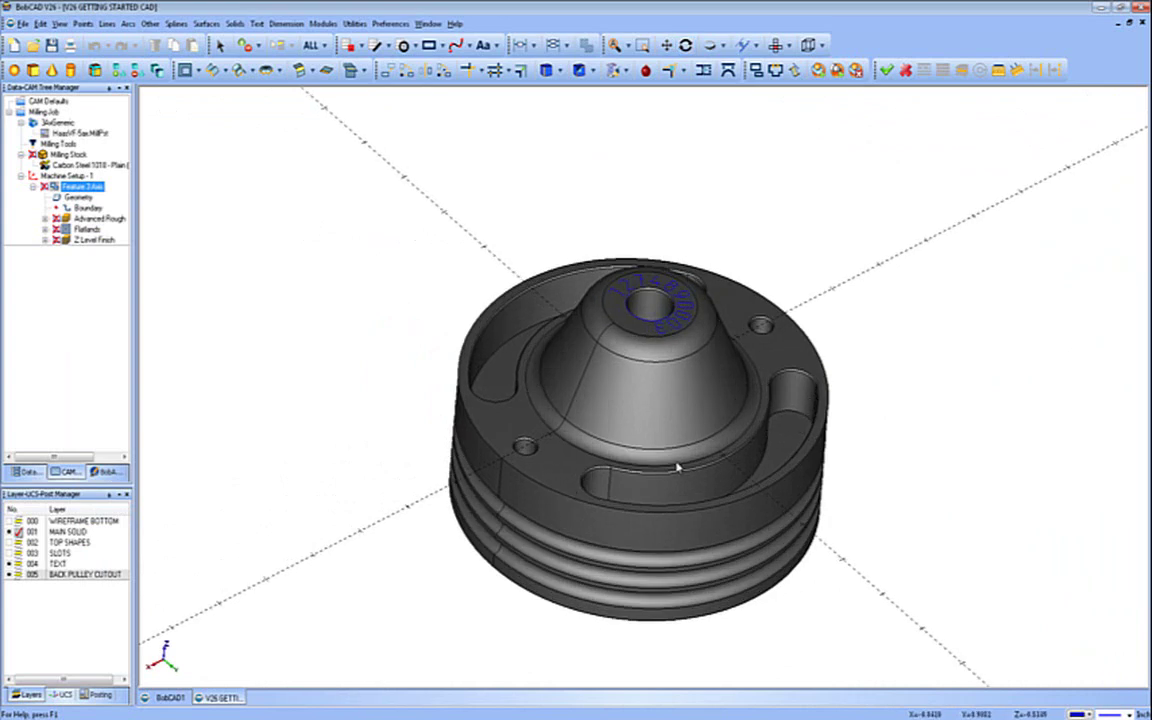
- Insert a Mill 2 Axis feature under Machine Setup - 1, using the floor faces of the pulley's two curved slots as its geometry
click(74, 176)
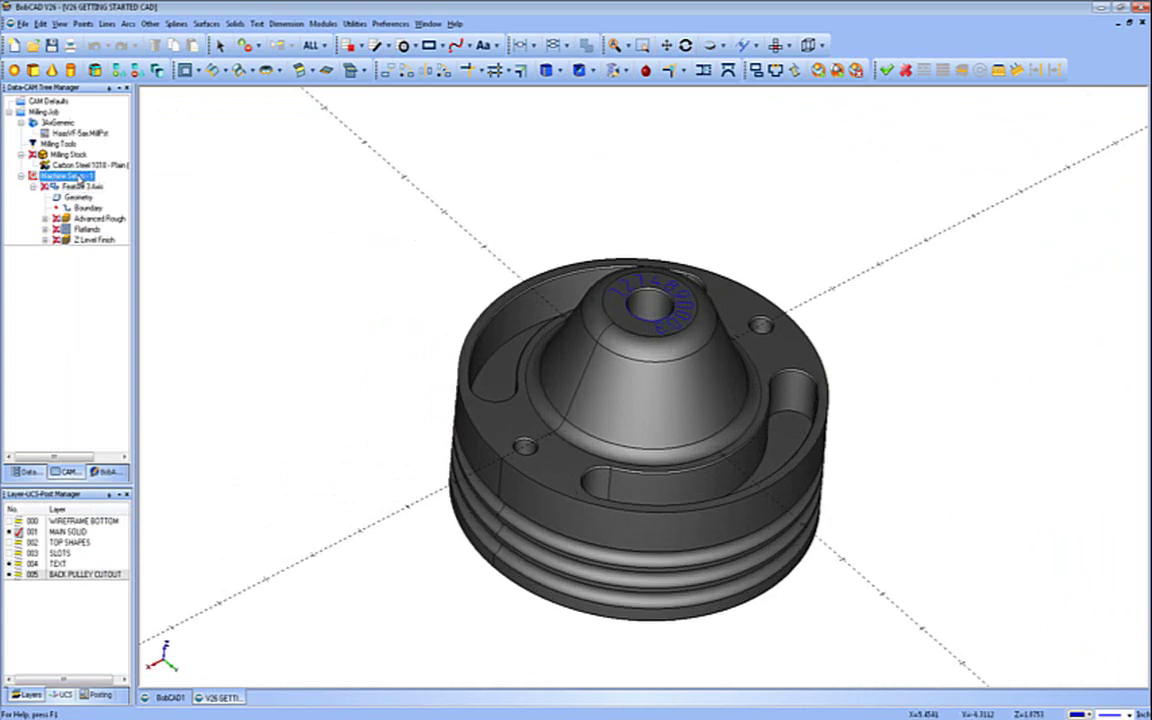
right_click(77, 176)
click(114, 282)
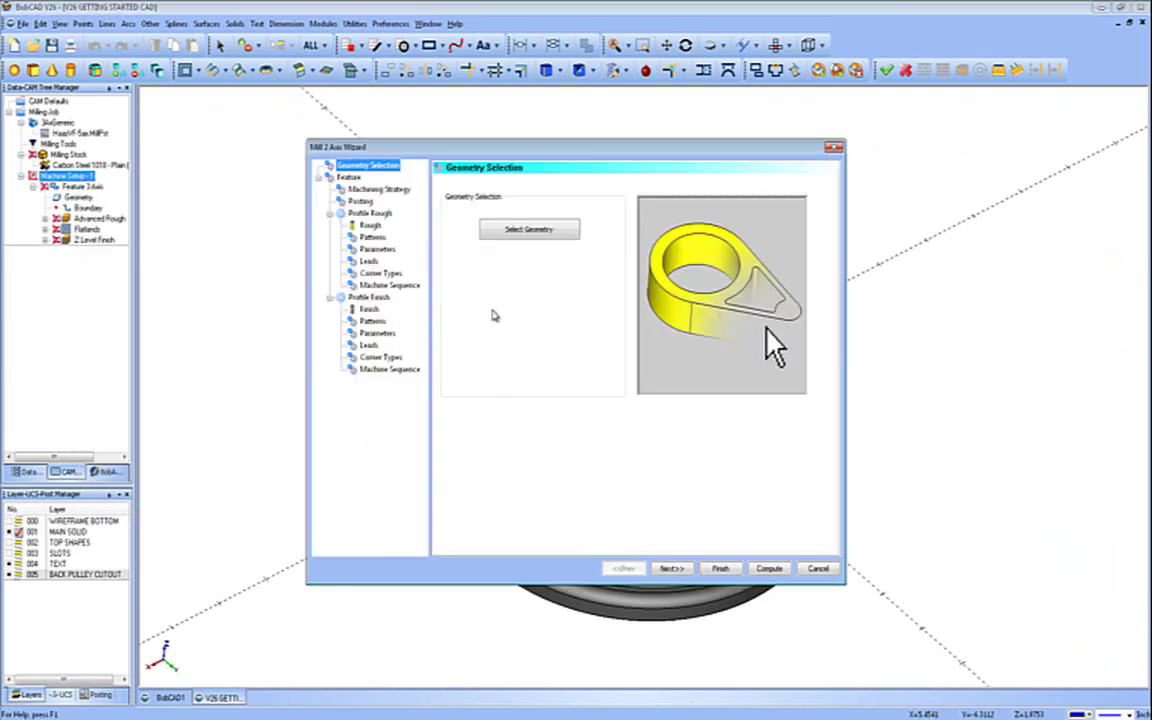
click(530, 231)
middle_drag(569, 365, 515, 350)
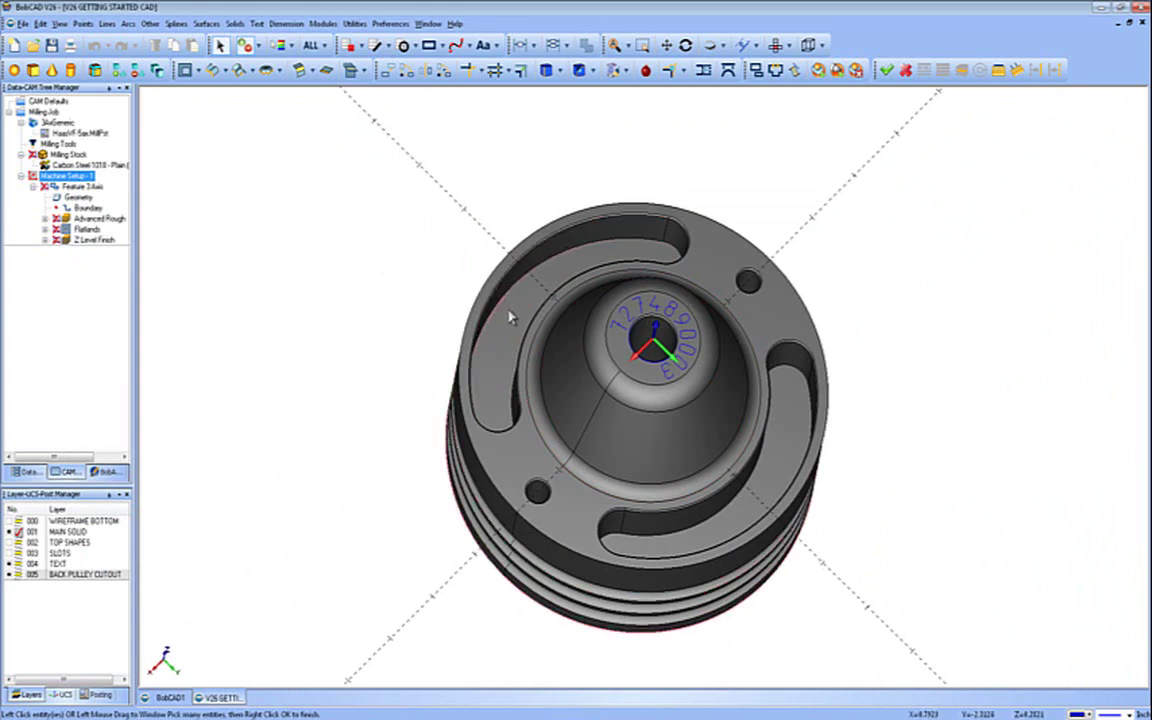
click(514, 319)
click(790, 470)
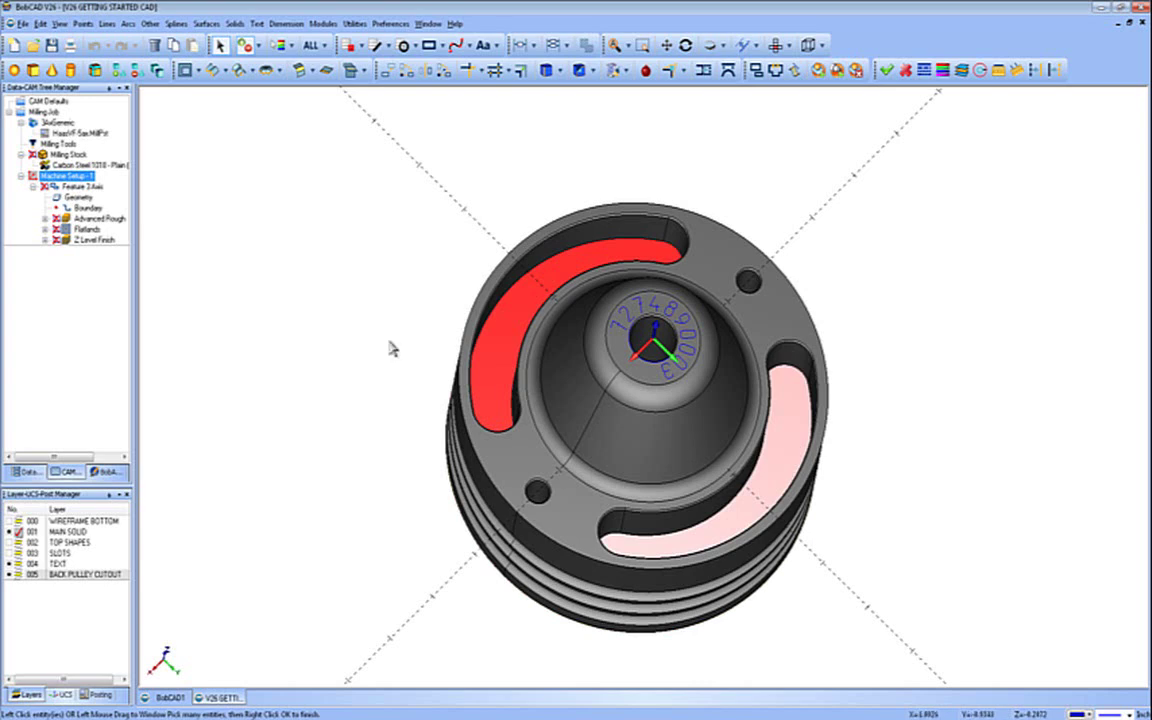
right_click(355, 321)
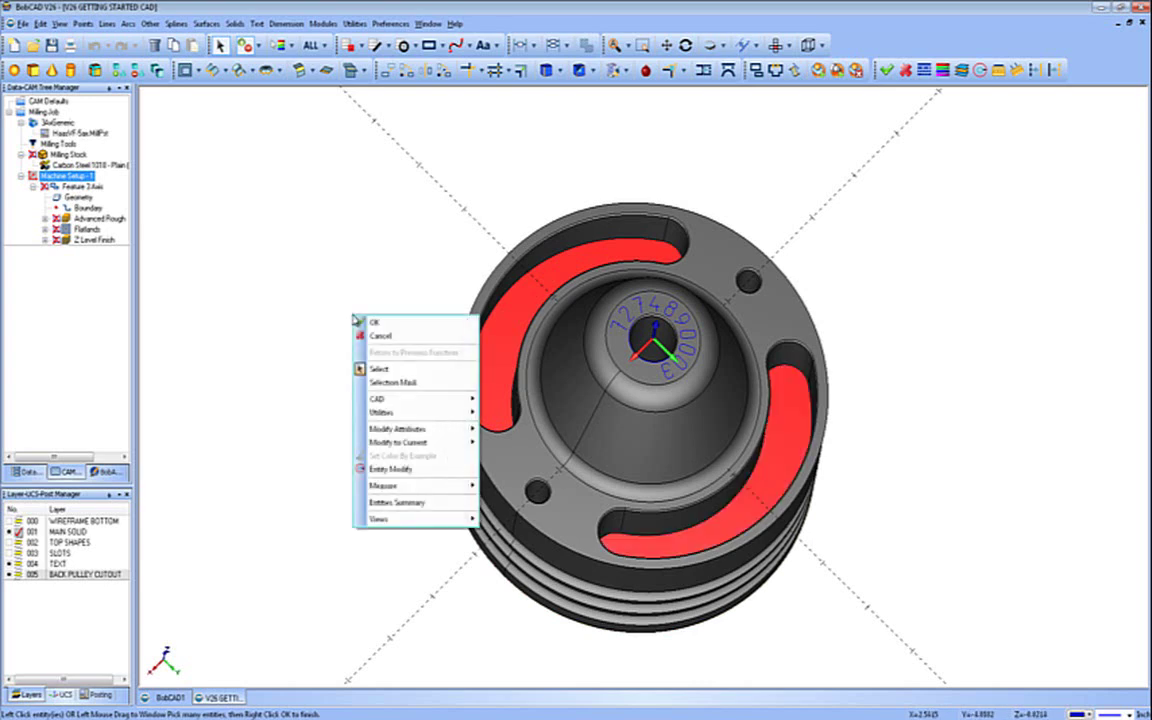
click(373, 326)
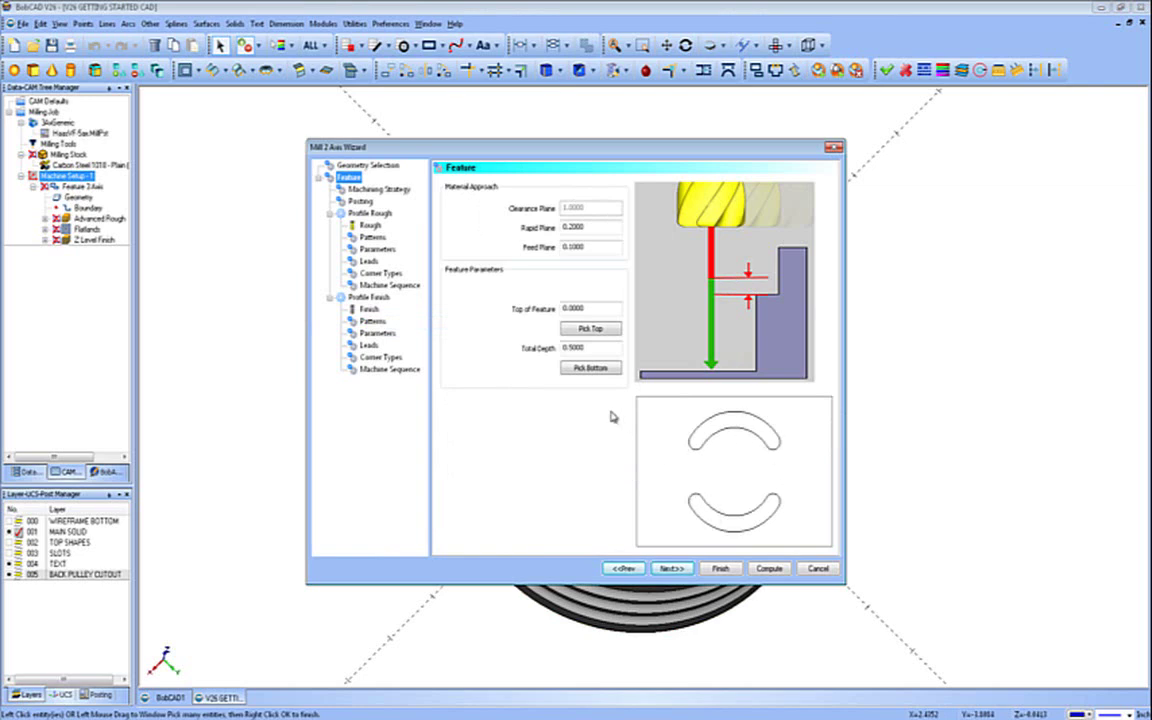
- Pick the pulley's outer rim edge for a Top of Feature of -1.5 and the slot floor for a Total Depth of 0.75
click(592, 246)
key(Tab)
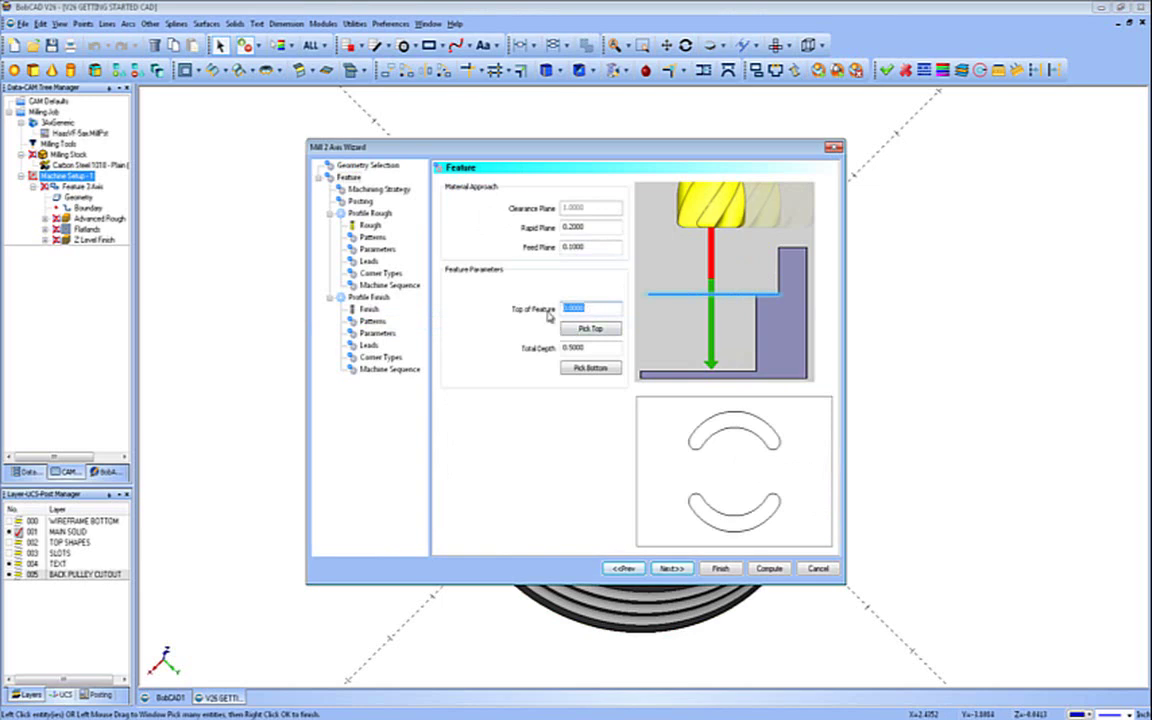
click(576, 333)
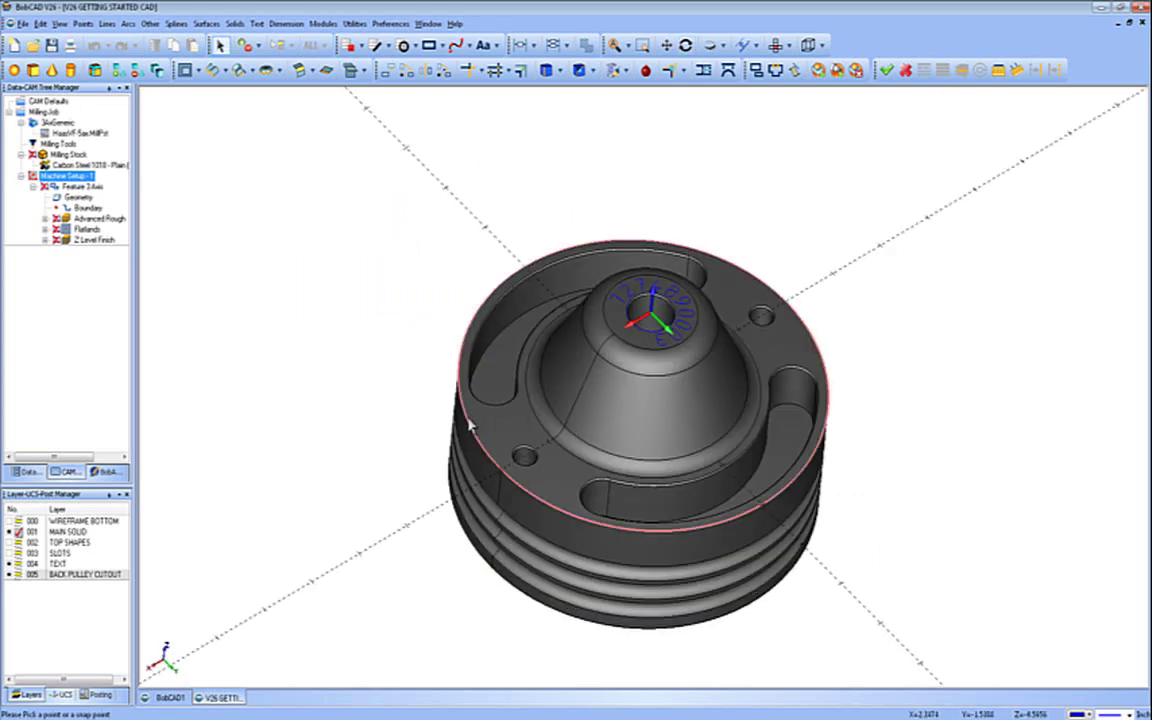
click(470, 412)
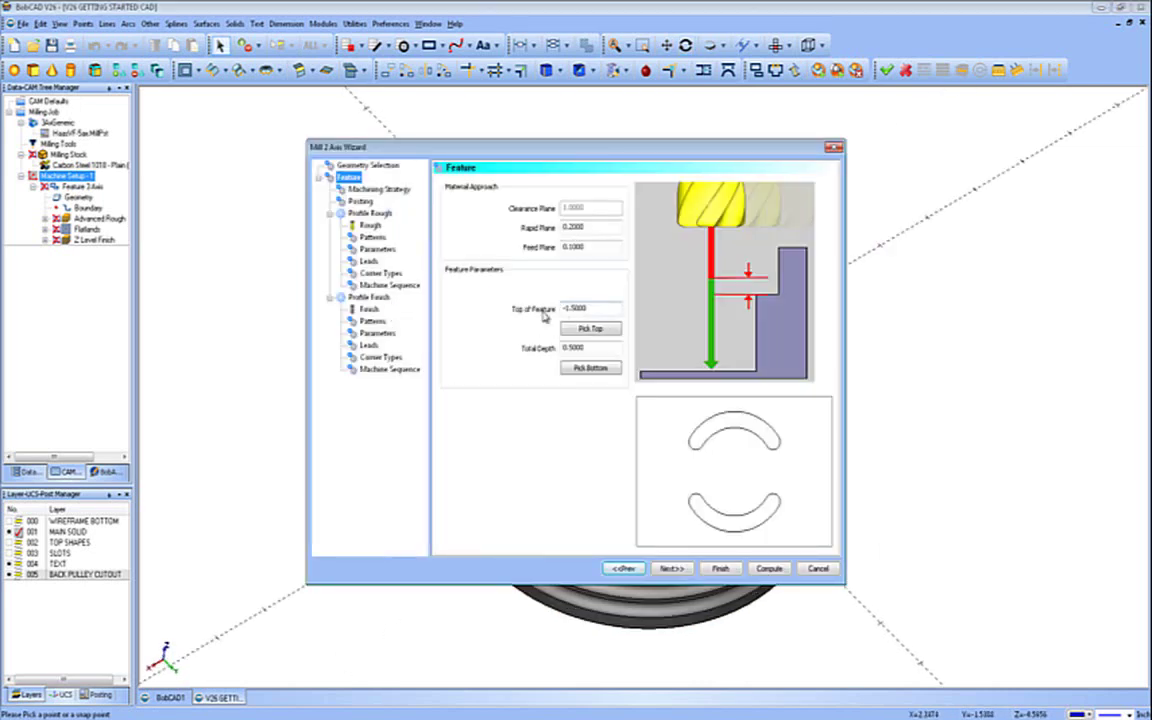
key(Tab)
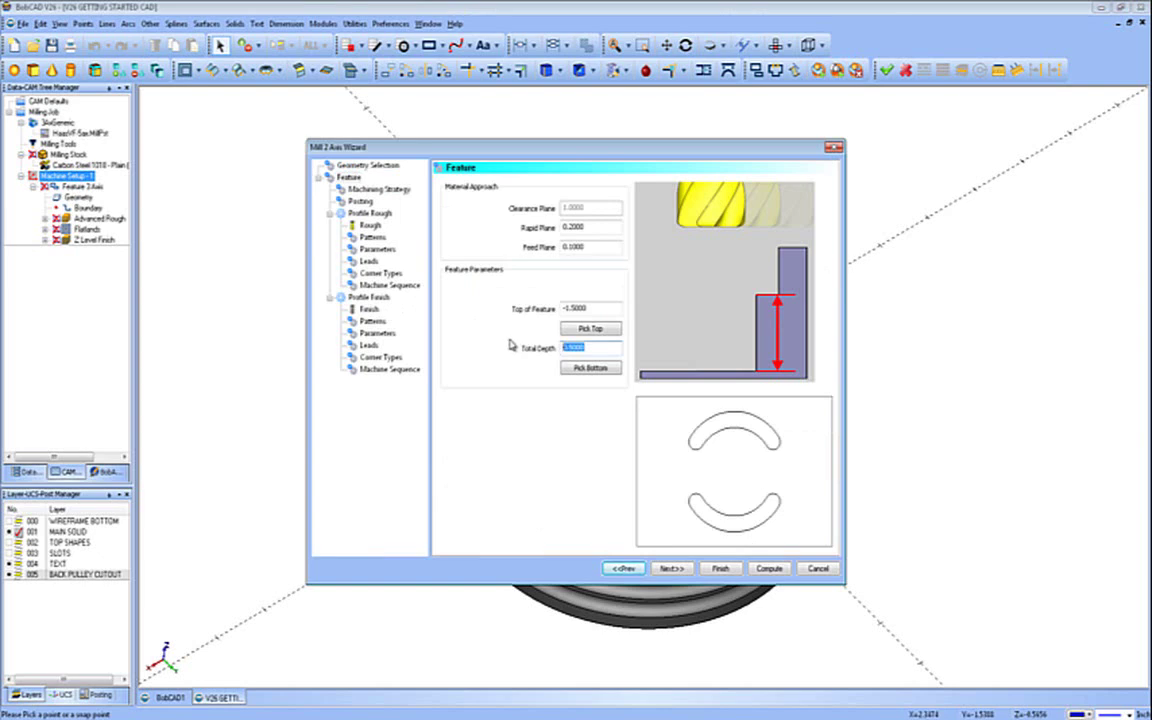
click(590, 368)
click(514, 330)
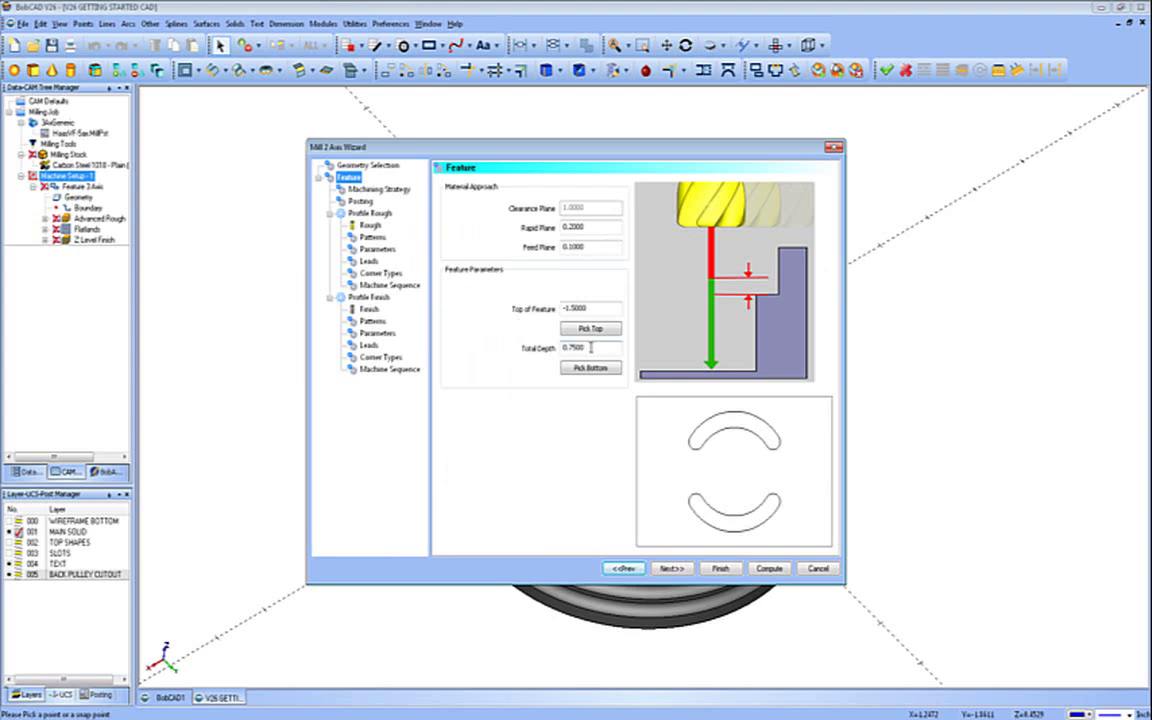
- With the Pocketing template, add a second Profile Finish and a Chamfer Mill operation, placing Chamfer Mill last
click(672, 568)
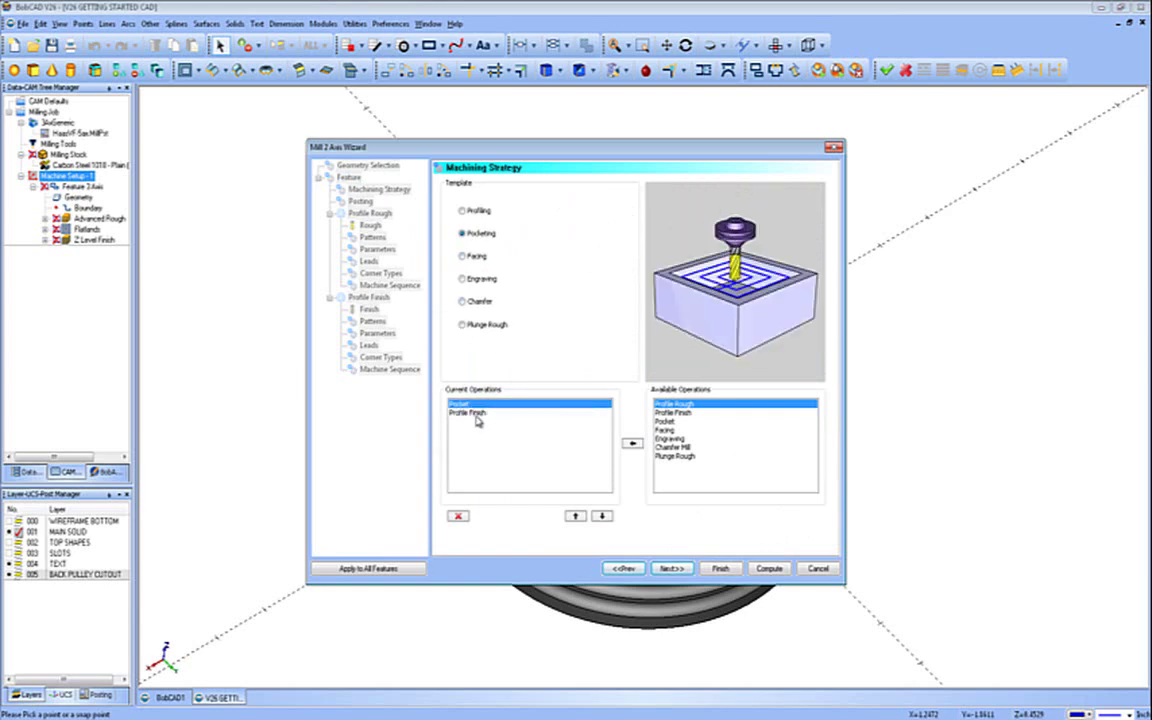
click(672, 412)
click(632, 443)
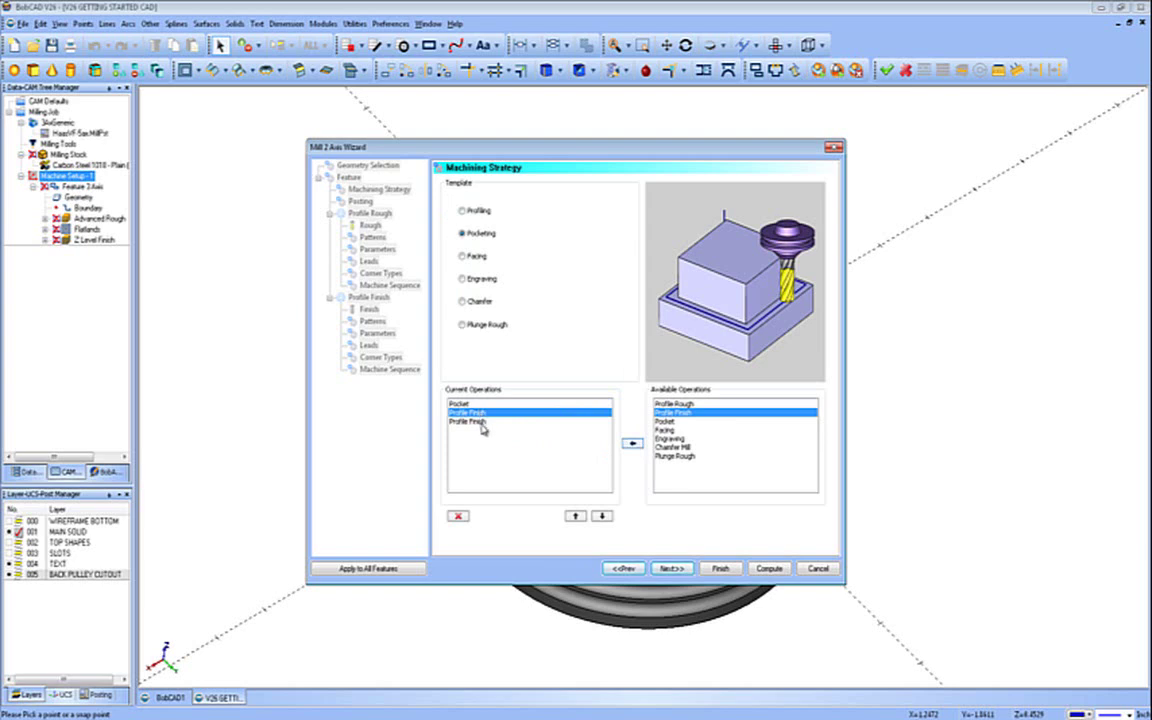
click(673, 447)
click(632, 443)
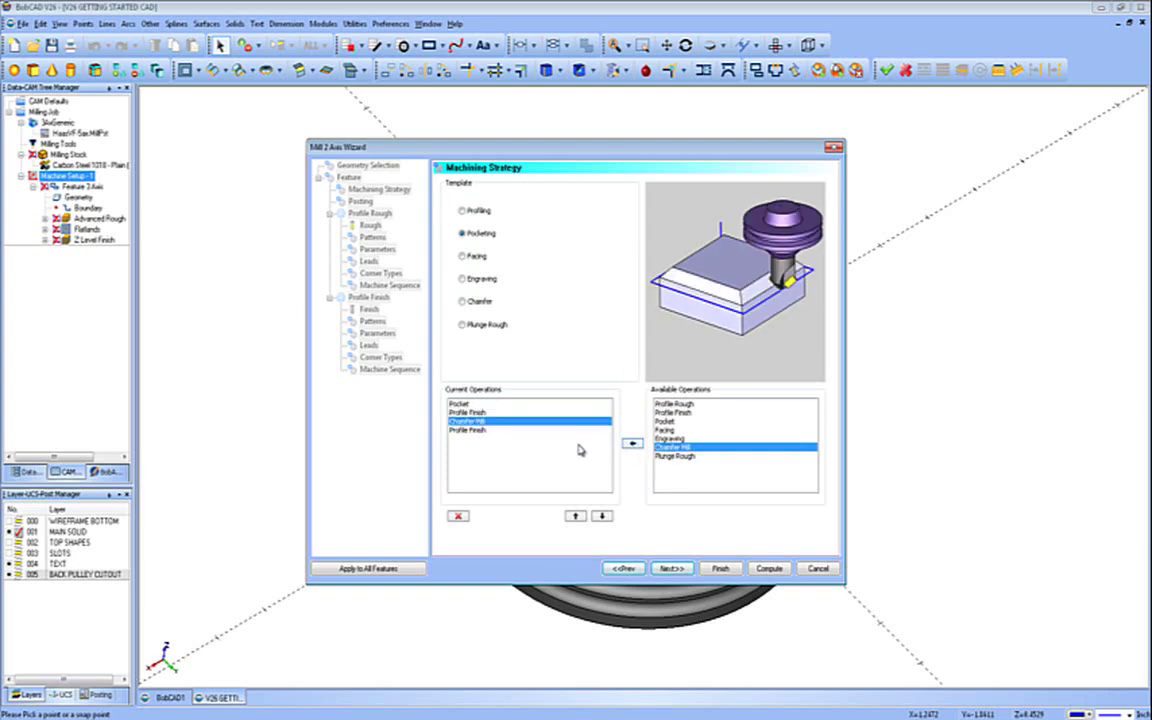
click(602, 516)
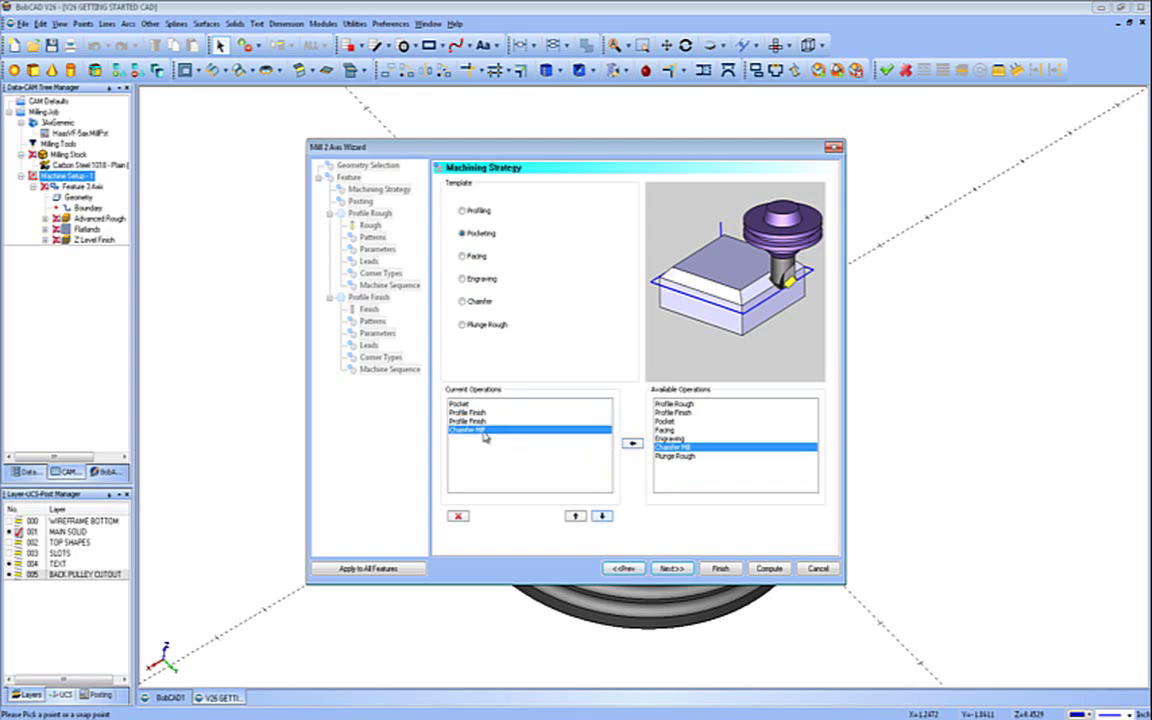
- Assign the 7/16 flat HSS endmill (0.4375 diameter) from the tool library to the Pocket rough operation
click(664, 569)
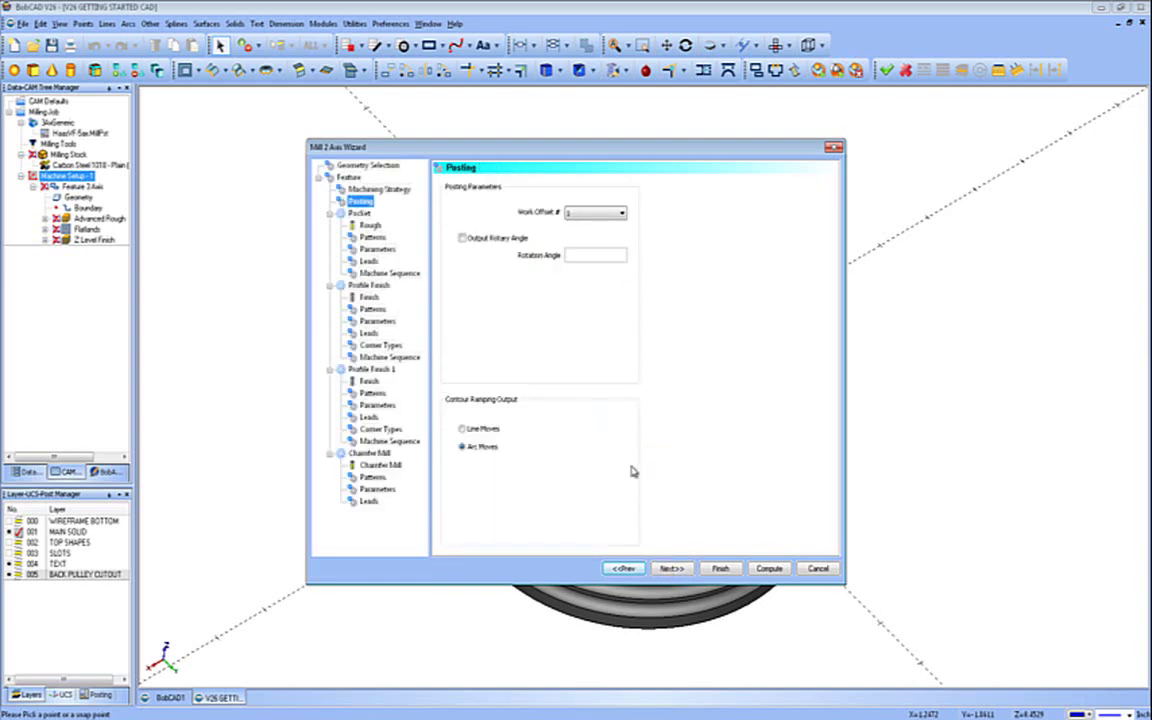
click(671, 569)
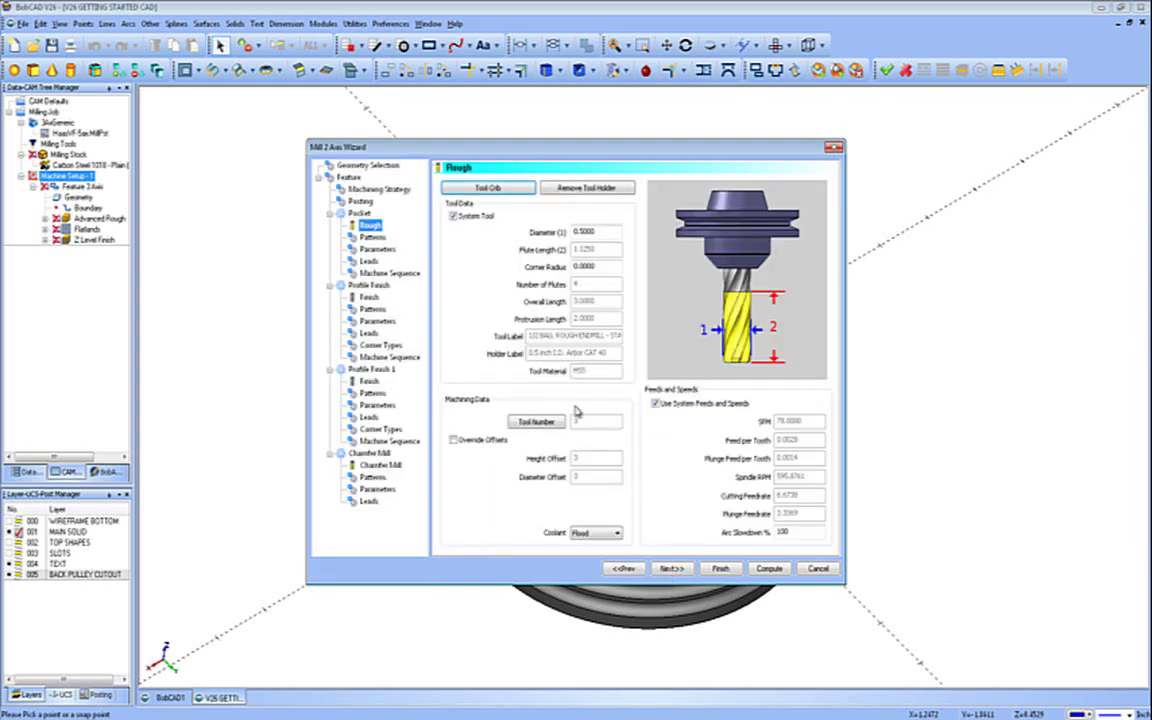
click(488, 188)
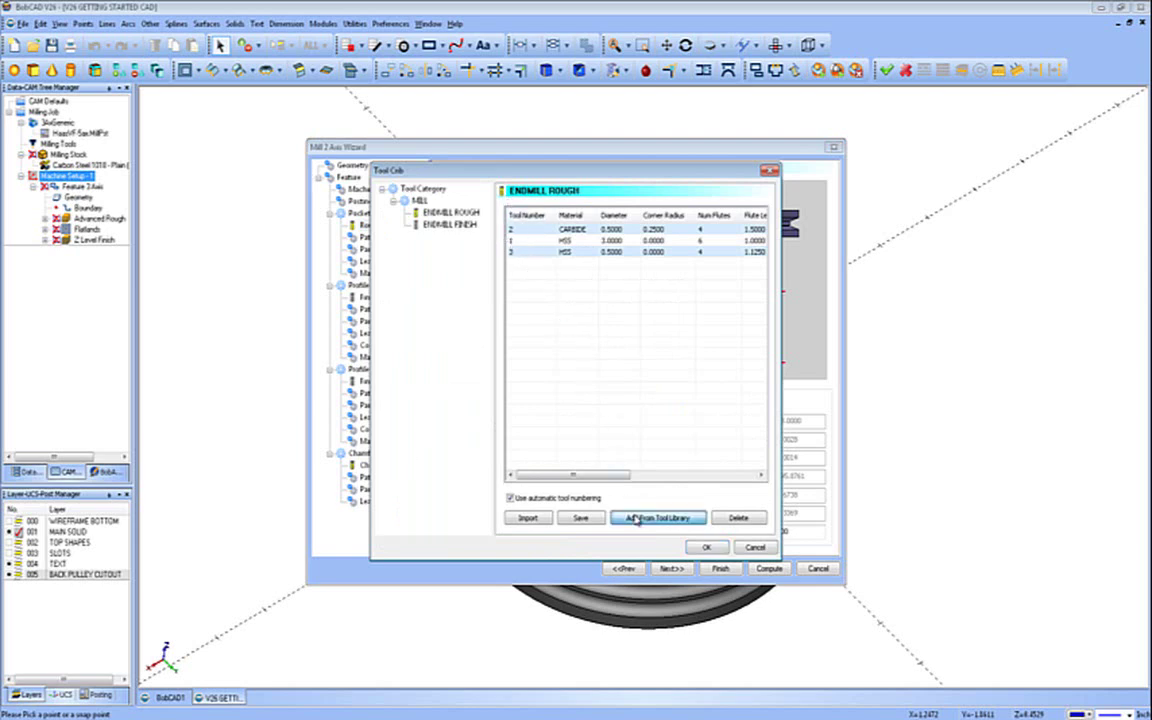
click(657, 517)
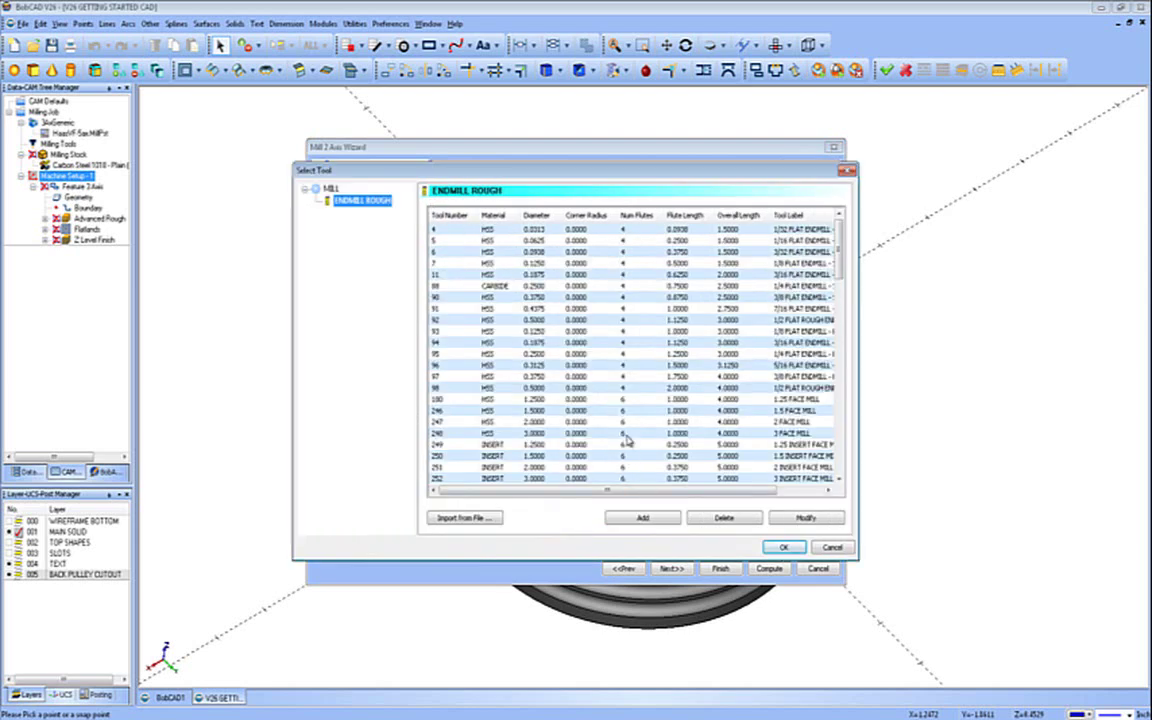
click(611, 310)
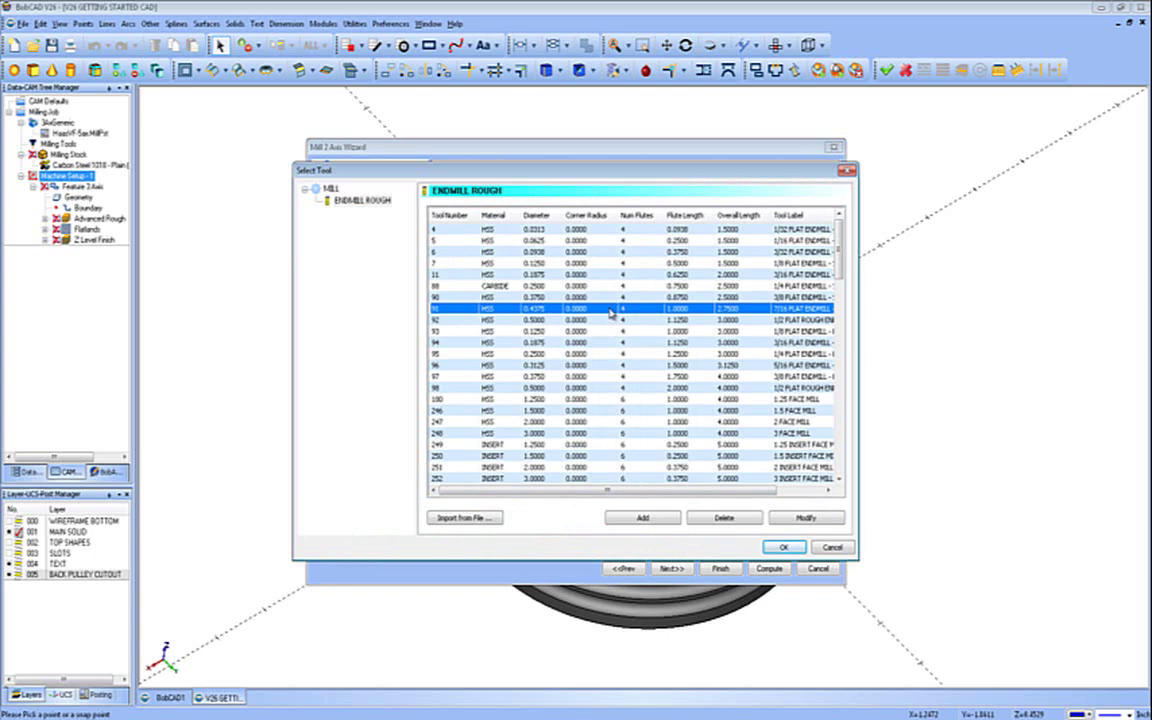
click(784, 547)
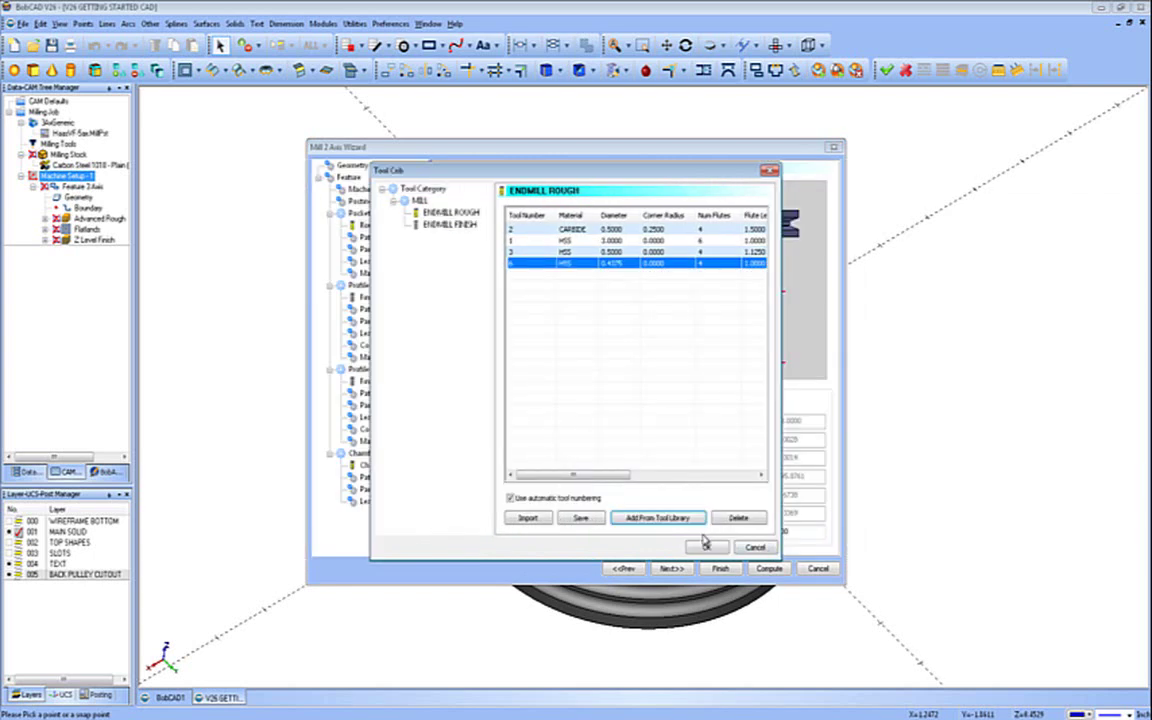
click(704, 547)
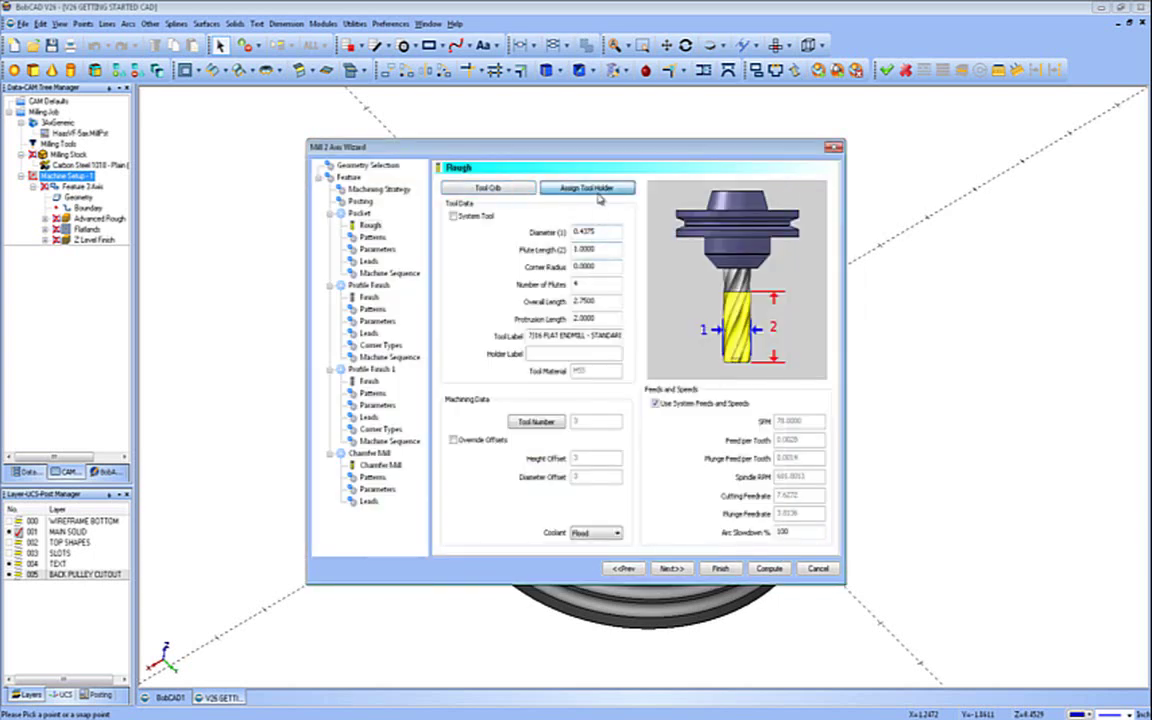
- Assign the 0.5 inch I.D. Arbor CAT 40 holder to the Pocket rough tool and set its protrusion length to 2.5
click(597, 189)
click(588, 259)
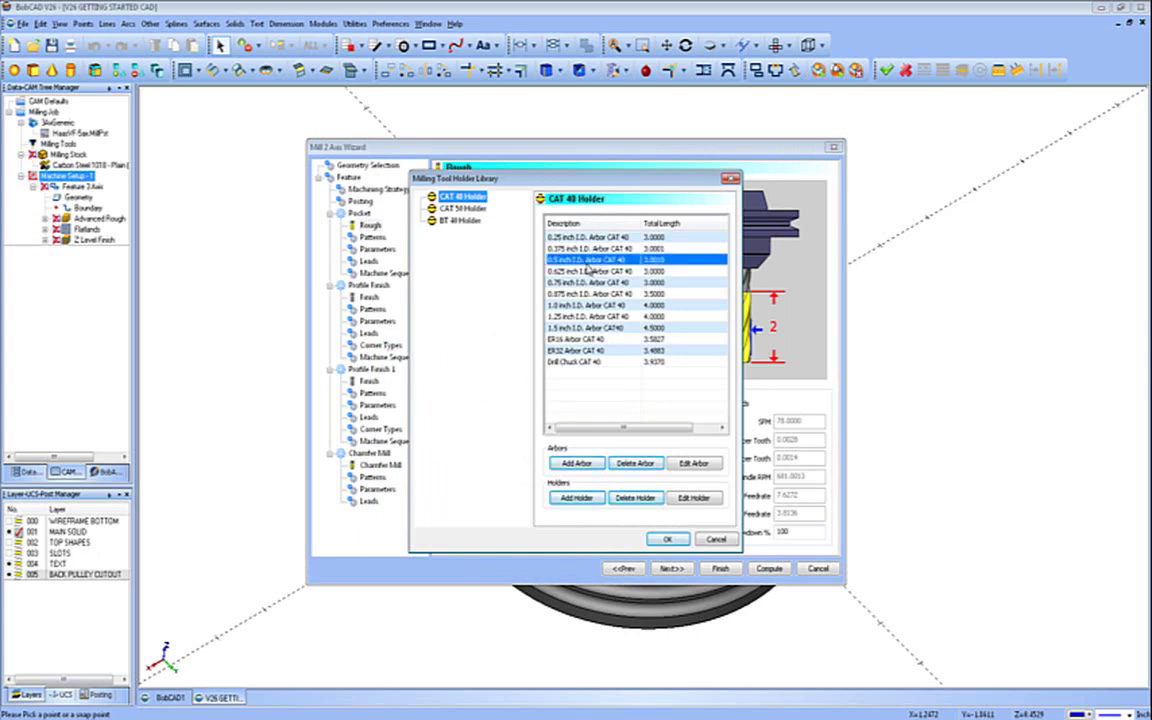
click(666, 540)
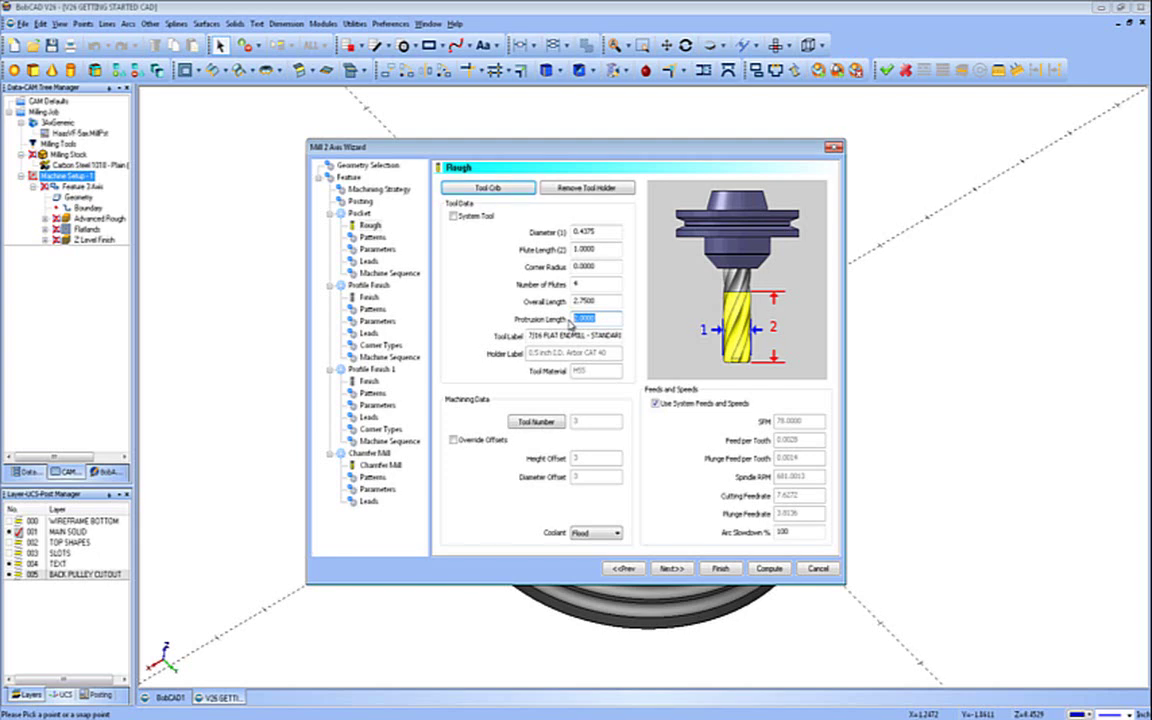
text(2.5)
key(Tab)
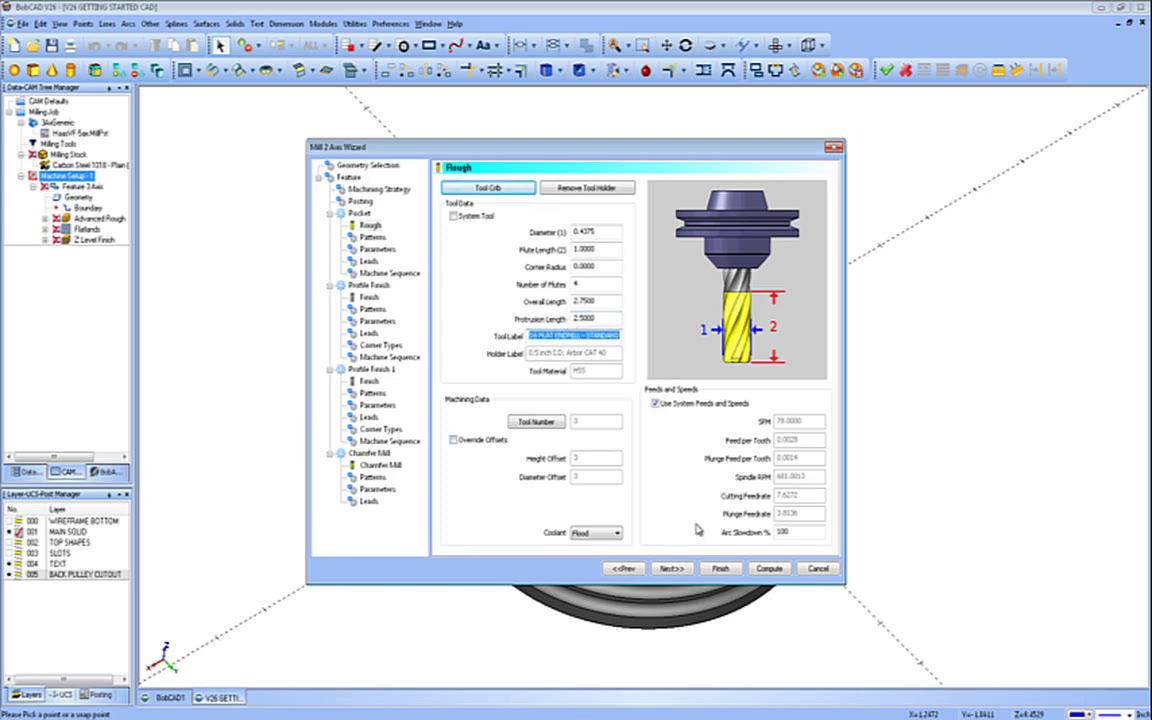
- Compare the available Pocket patterns and choose Offset Pocket Out with Climb Mill as the cut direction
click(686, 567)
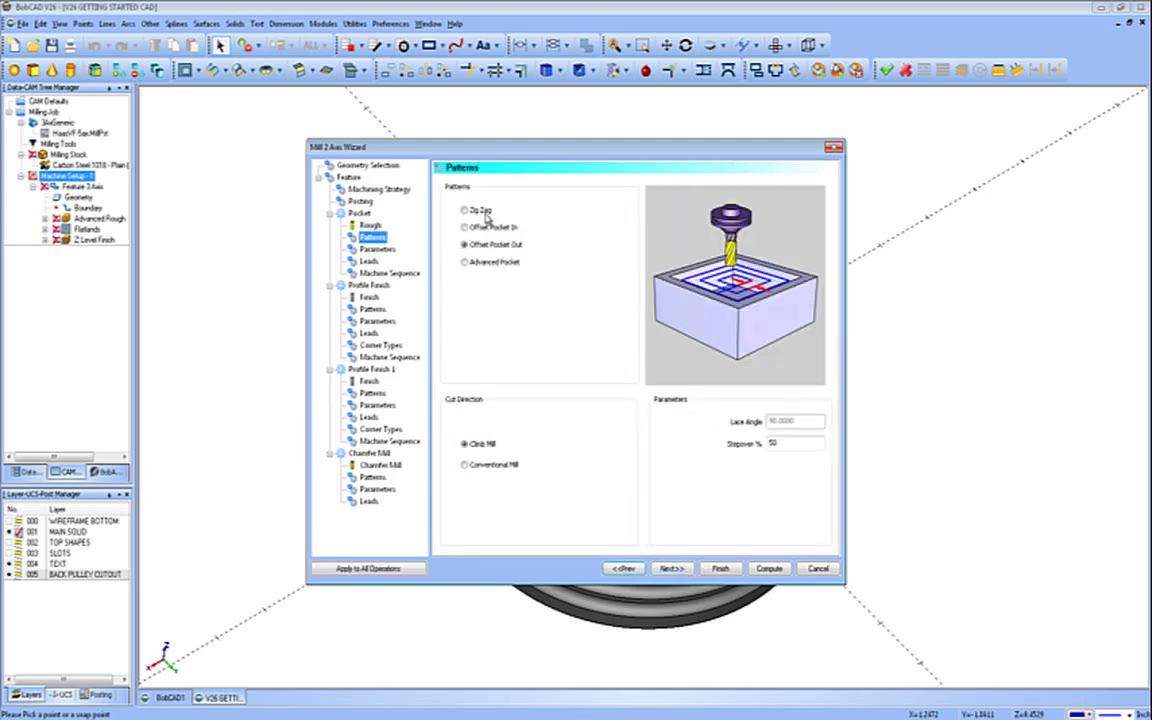
click(465, 210)
click(465, 227)
click(490, 245)
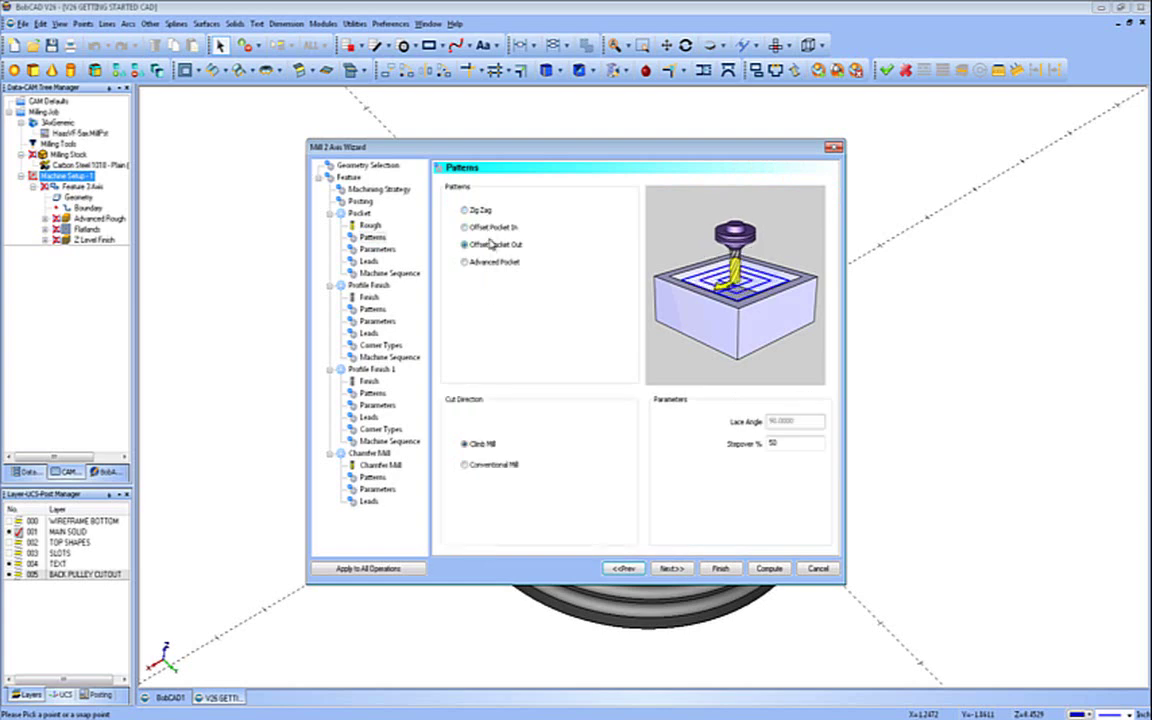
click(484, 263)
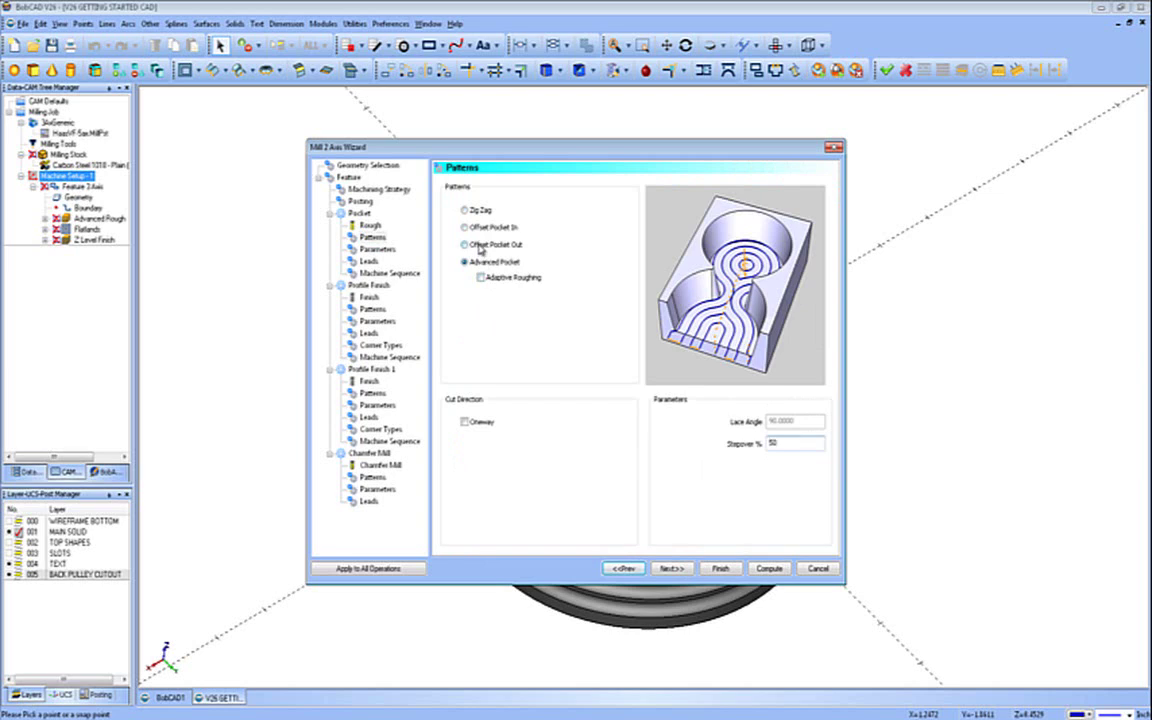
click(480, 246)
click(488, 446)
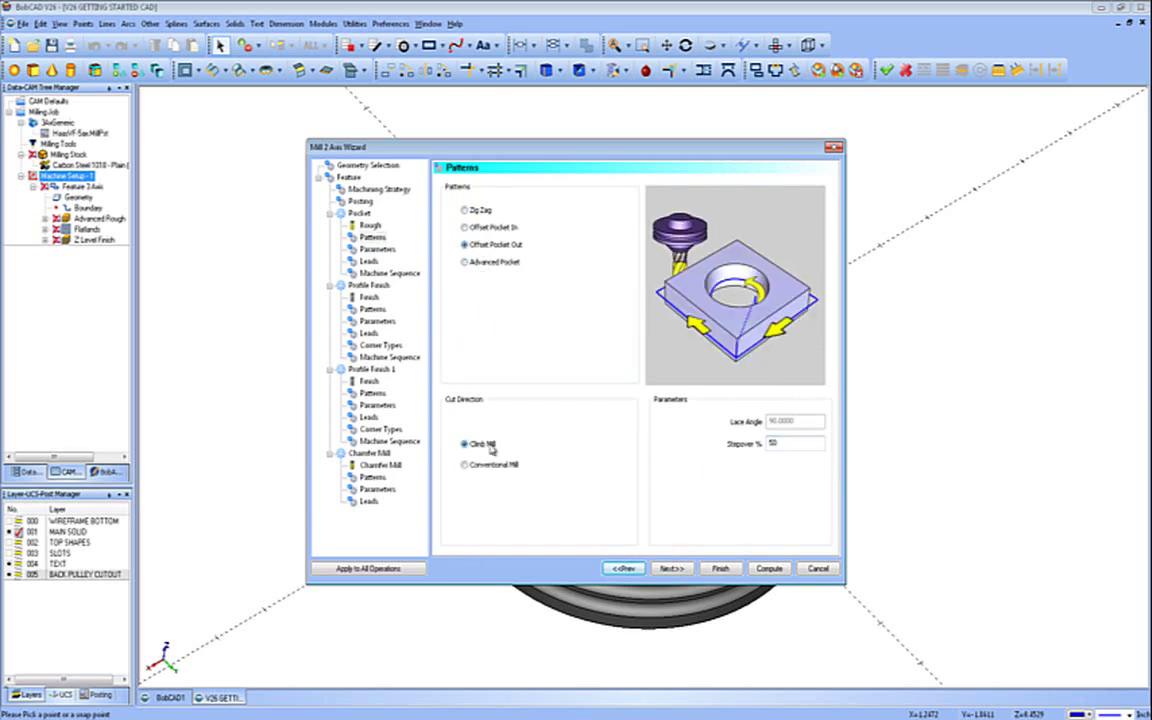
- Set the Pocket side allowance to 0.01 and switch its depth cutting to Multiple Steps
click(673, 569)
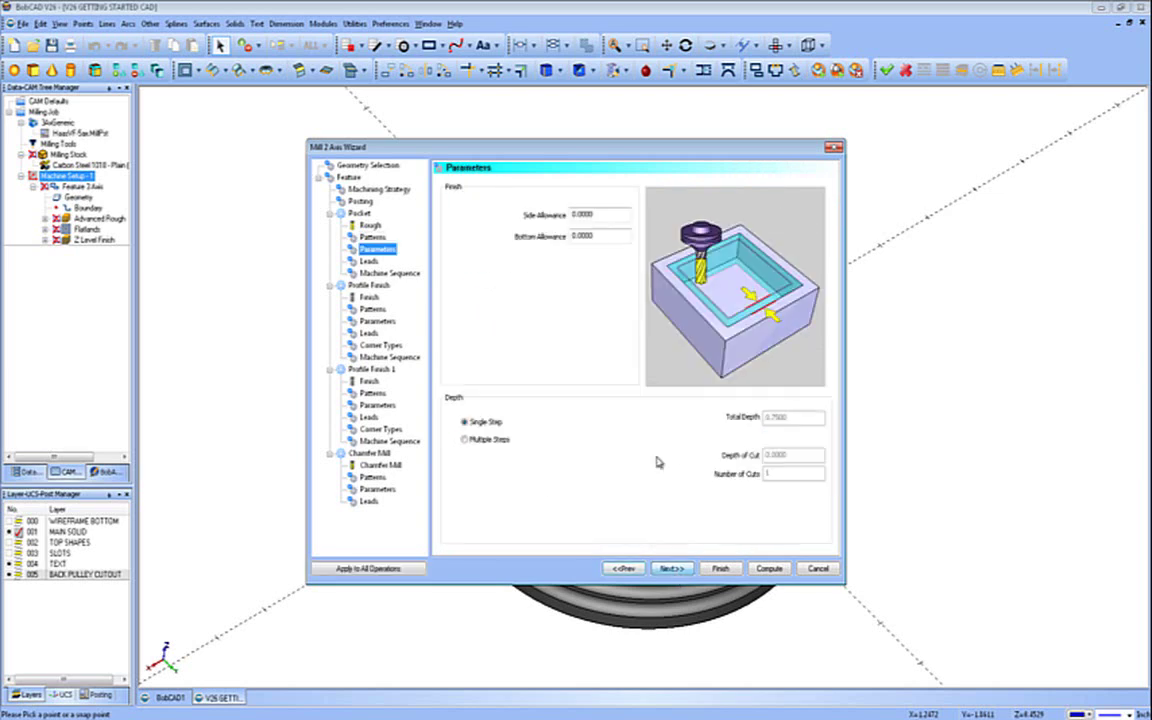
text(.01)
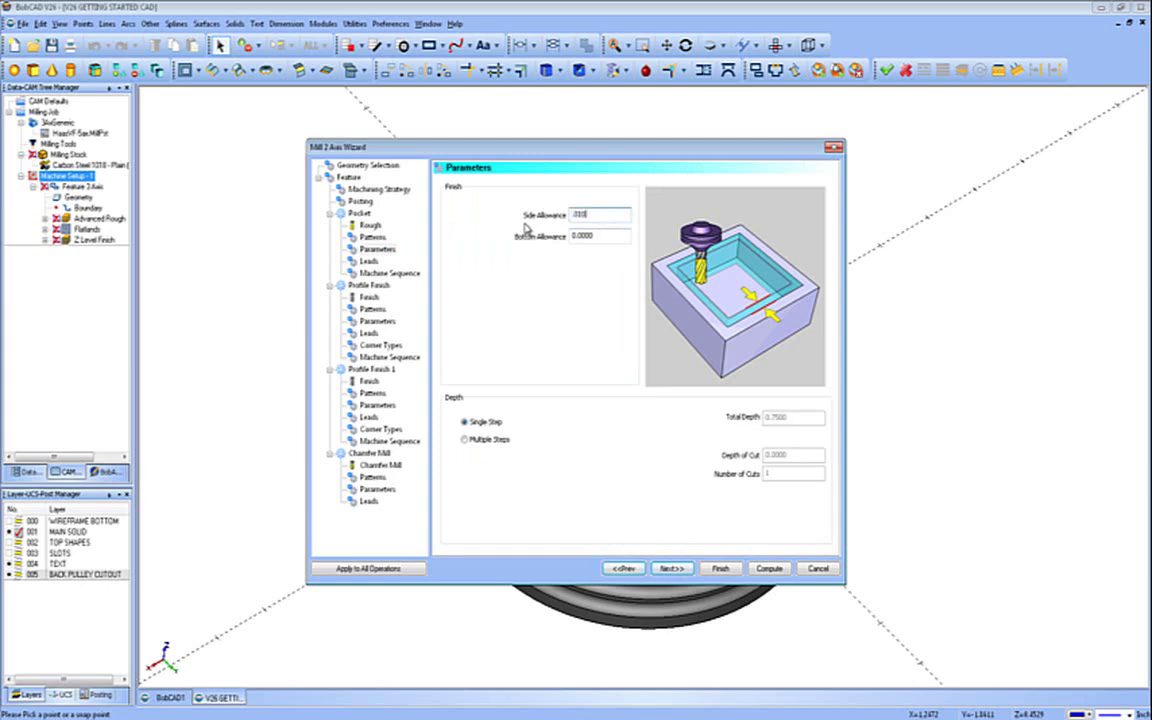
click(495, 440)
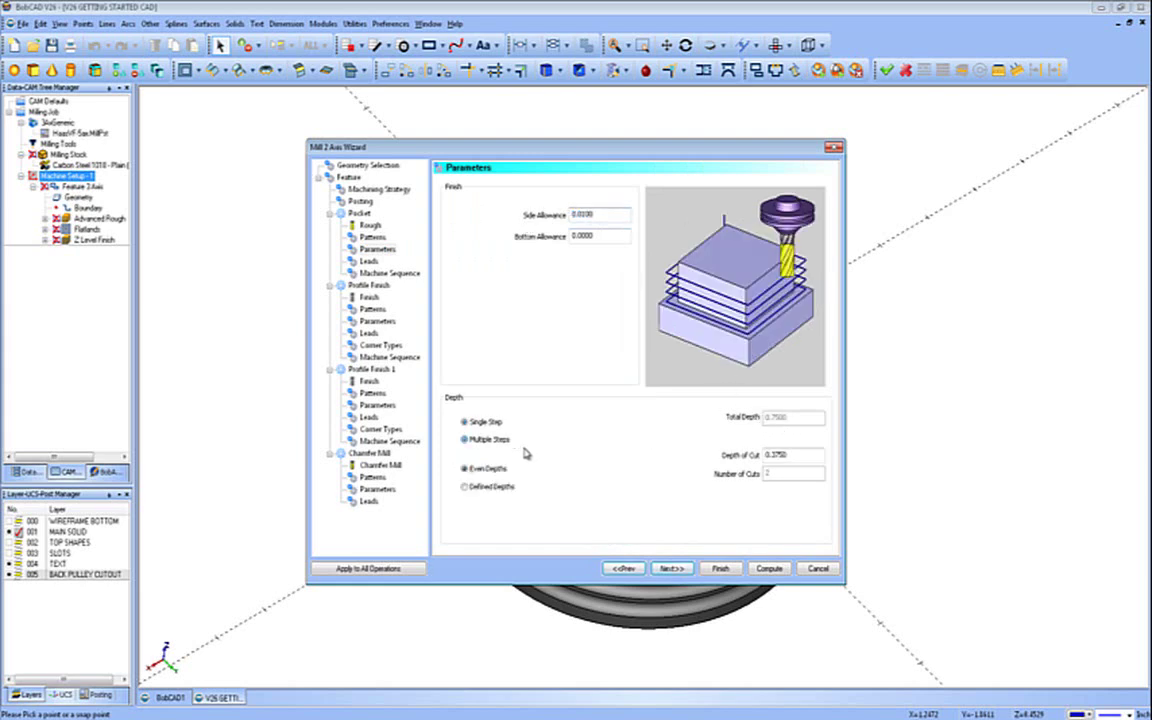
- Set the Pocket depth of cut to 0.25 and choose Ramp as the material entry
double_click(790, 455)
text(.25)
key(Tab)
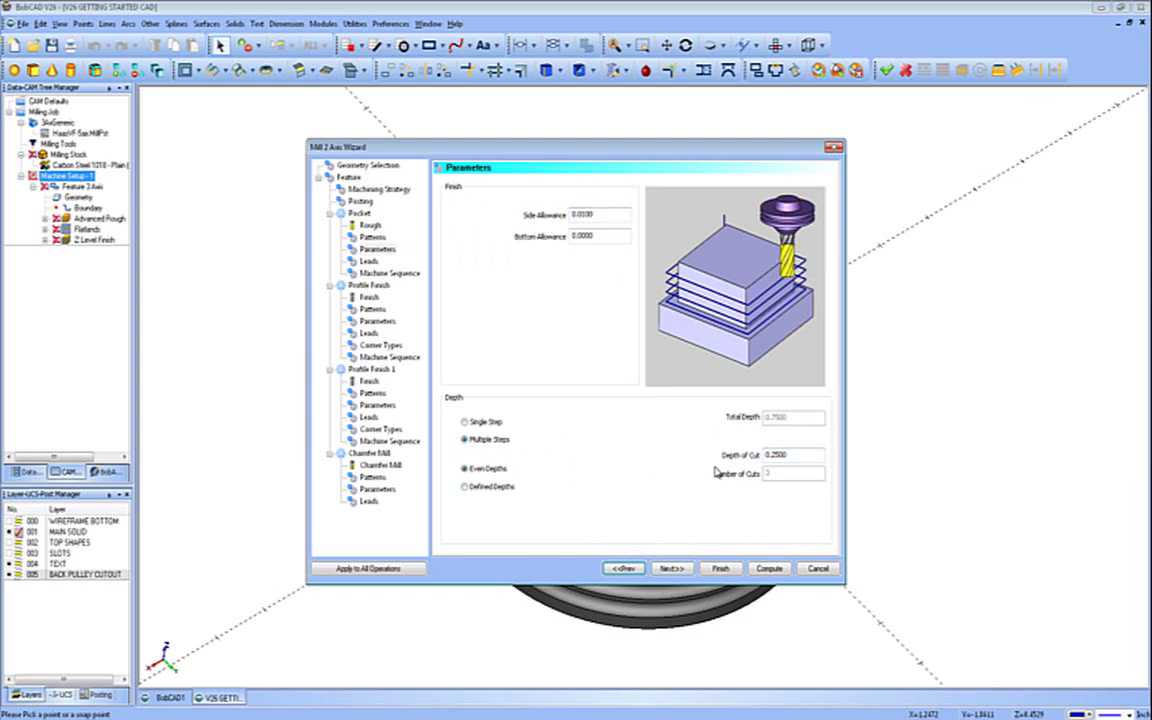
click(671, 568)
click(464, 231)
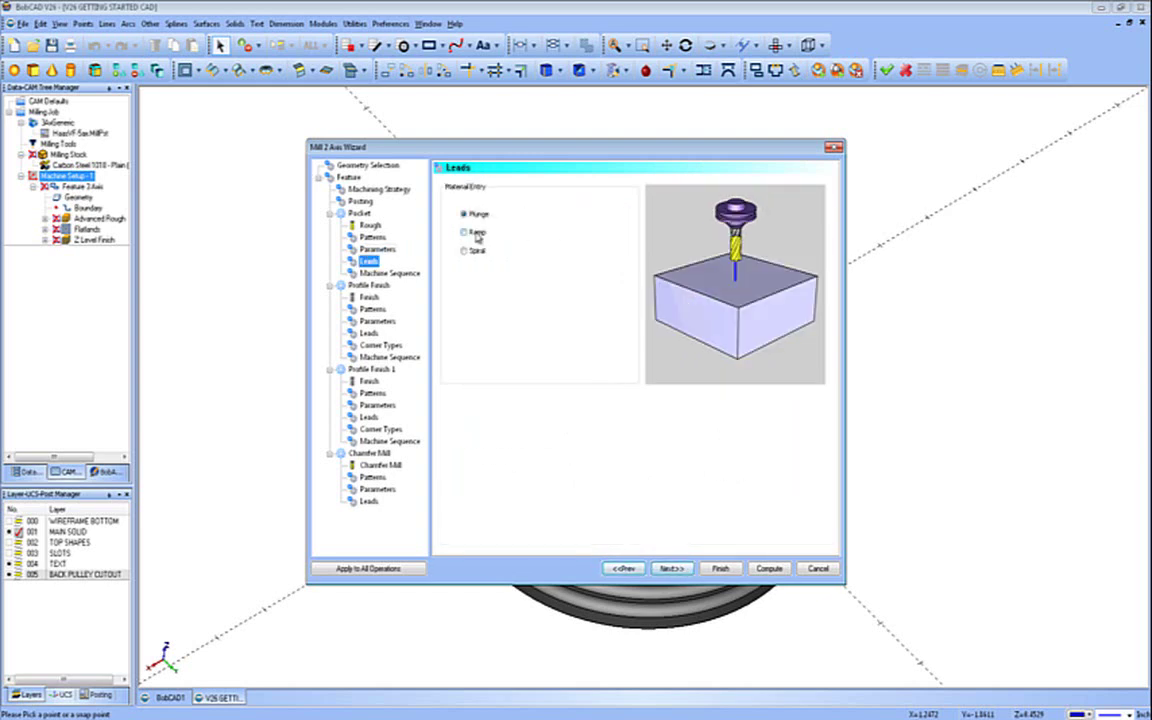
click(671, 568)
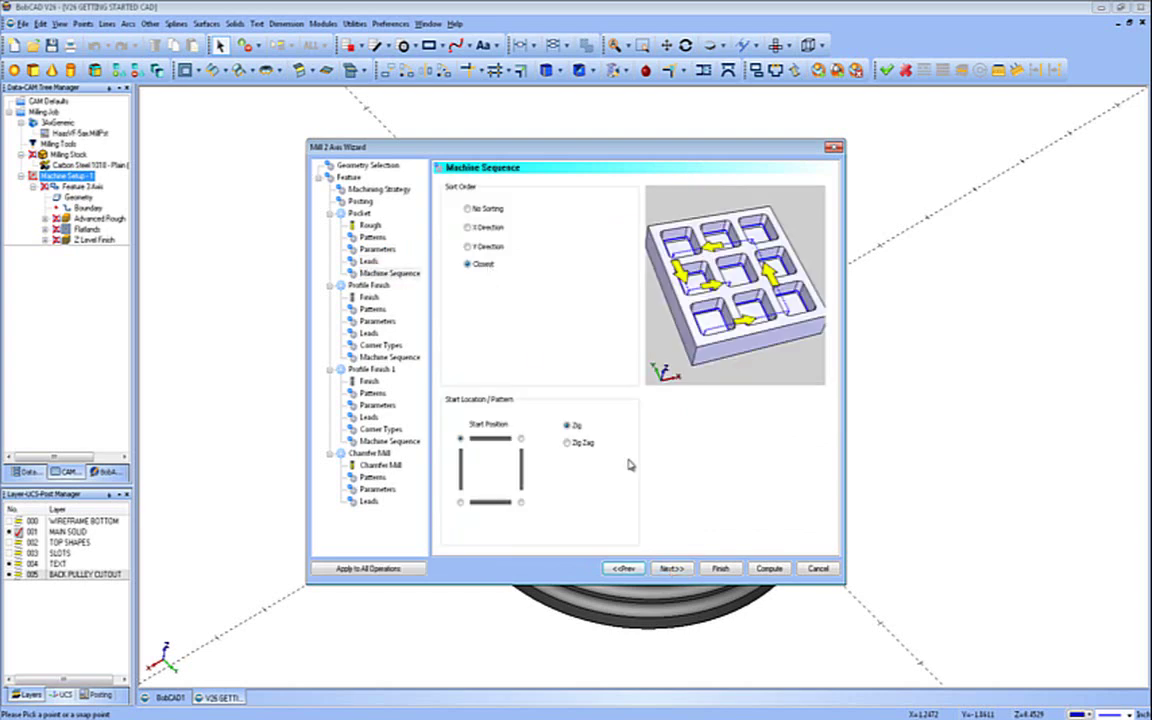
- Add the 3/8 long flat HSS endmill (0.375 diameter, 1.75 flute length) from the tool library to the Profile Finish operation
click(670, 568)
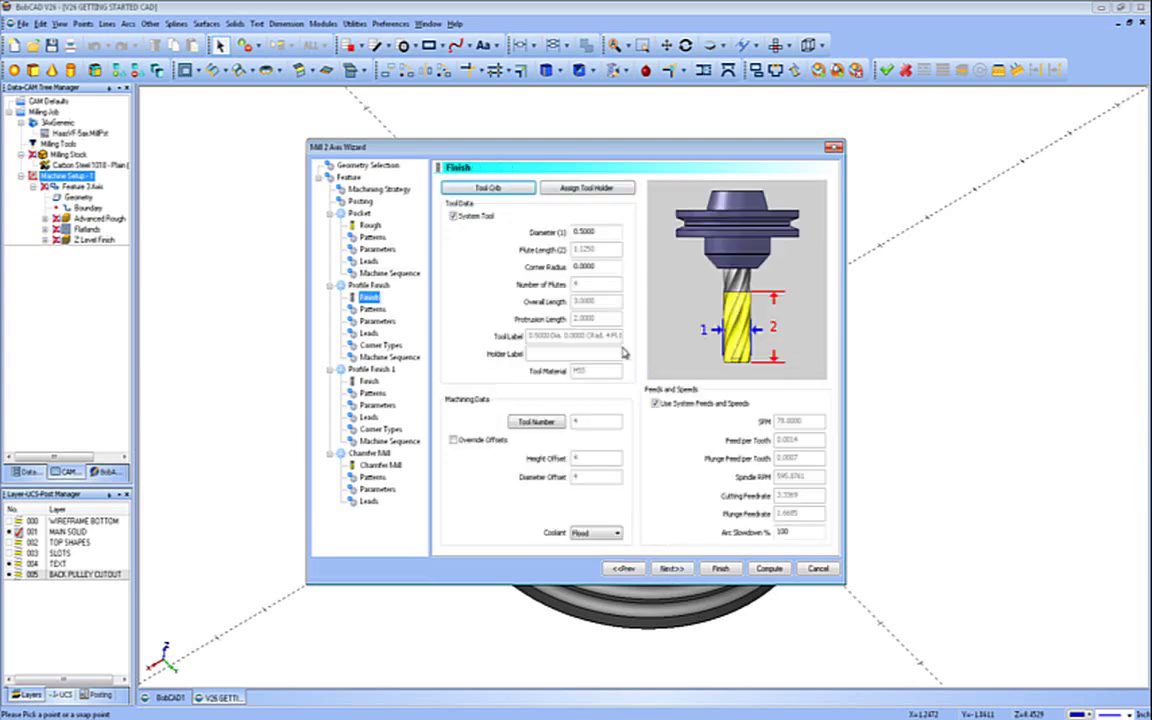
click(487, 188)
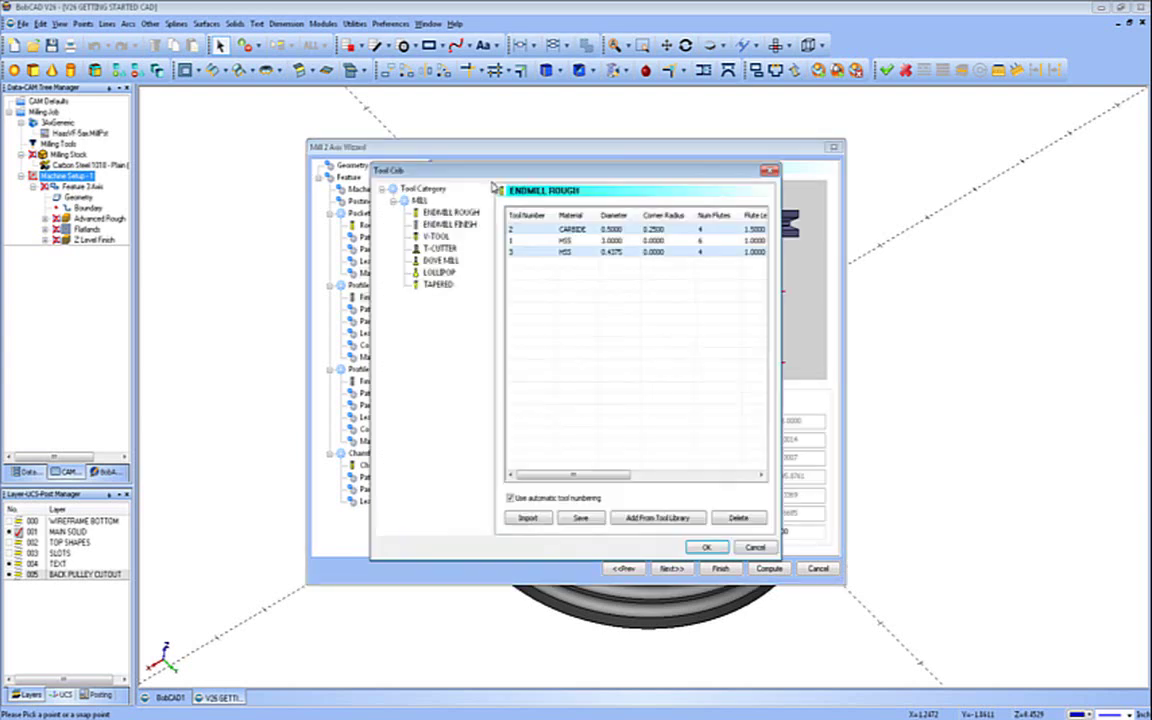
click(657, 517)
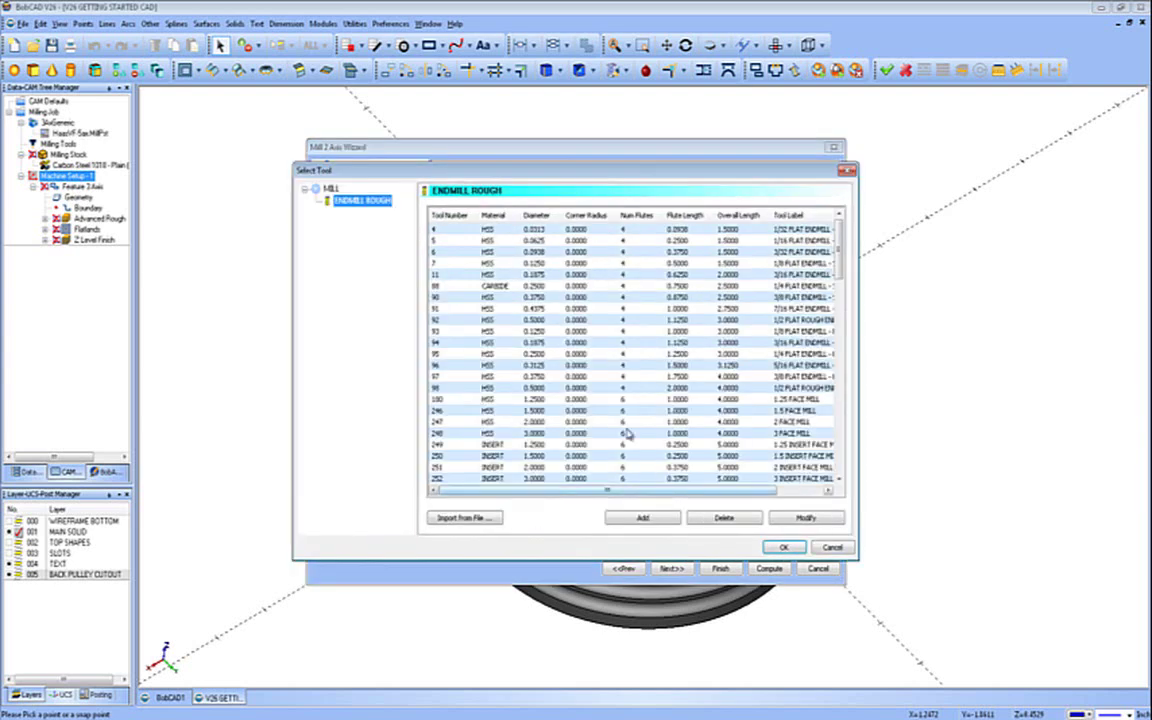
click(555, 378)
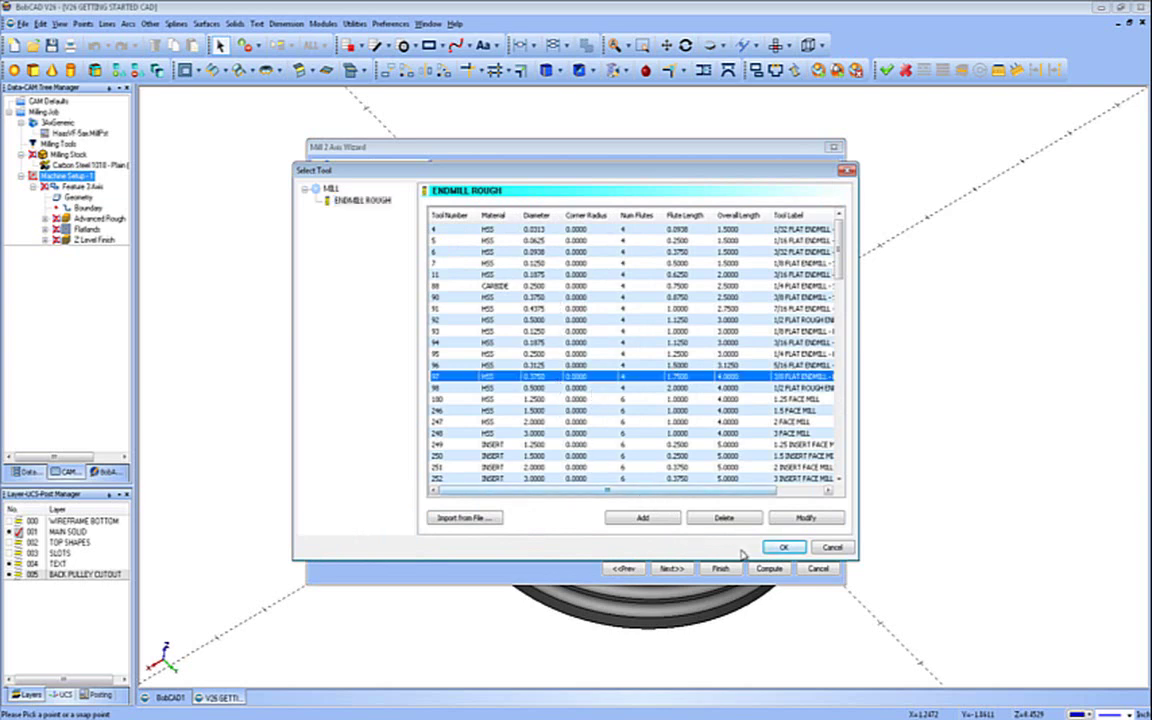
click(781, 548)
click(748, 547)
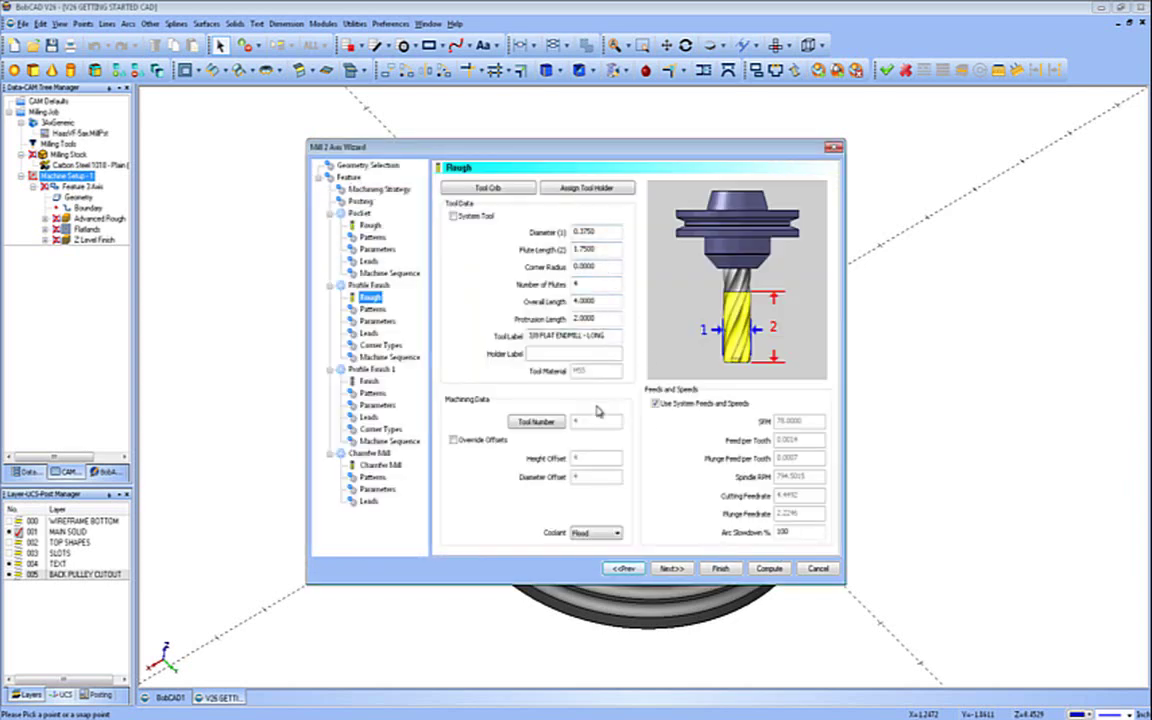
- Set the Profile Finish machine compensation to Comp Left / G41
click(688, 569)
click(545, 484)
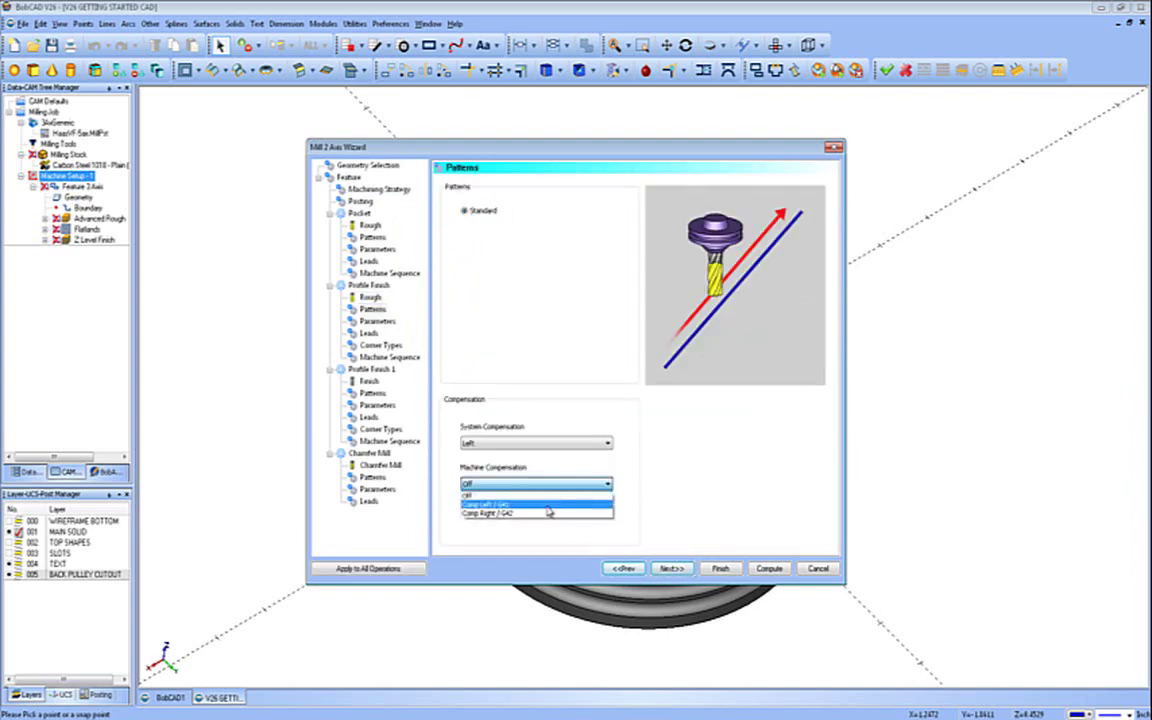
click(545, 505)
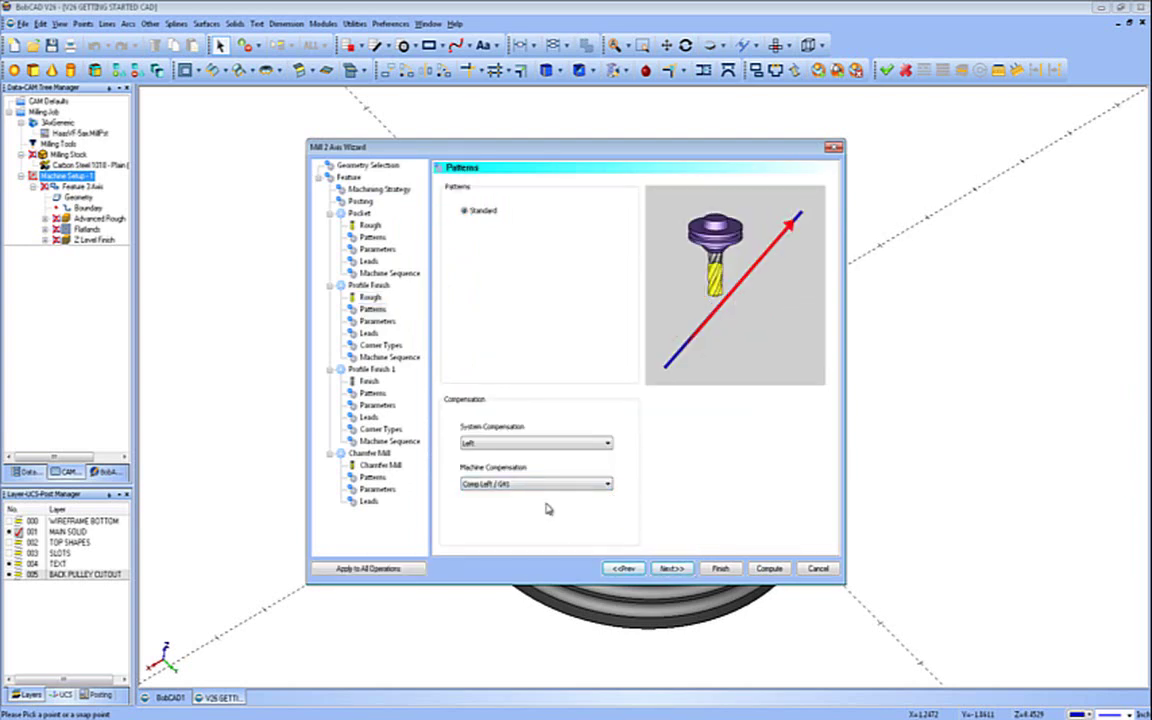
- Give the Profile Finish operation a Circular lead-in with a 0.06 radius, keeping its corner types and machine sequence
click(688, 569)
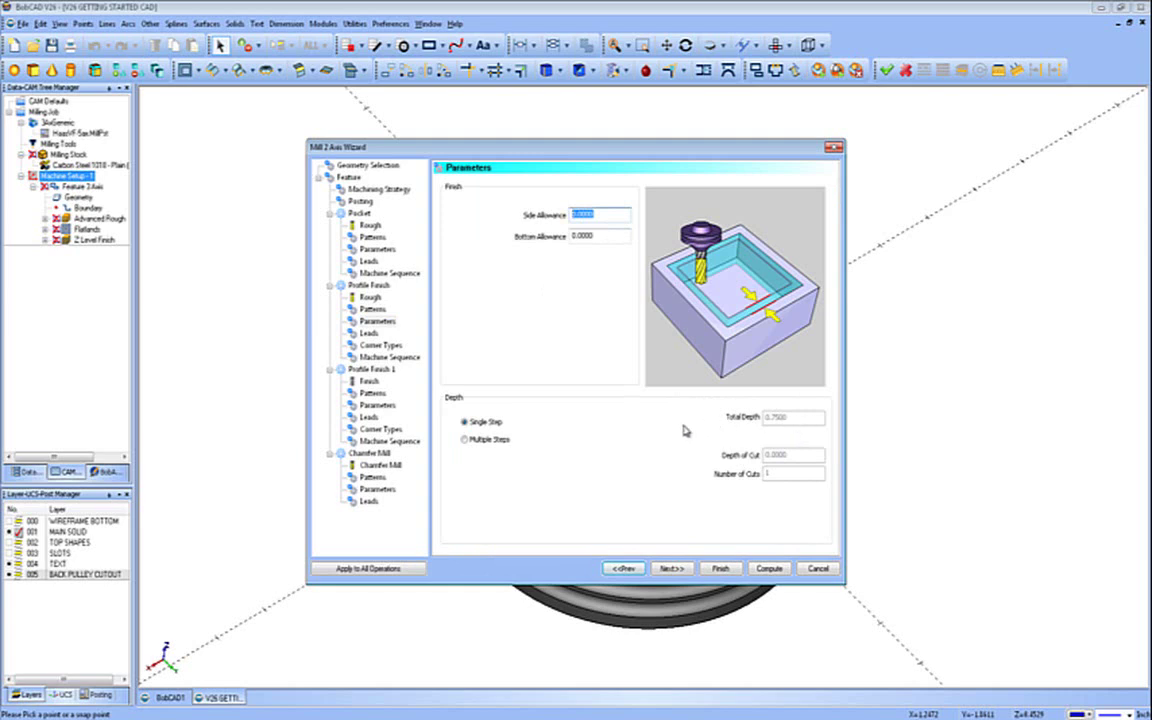
click(660, 570)
click(476, 476)
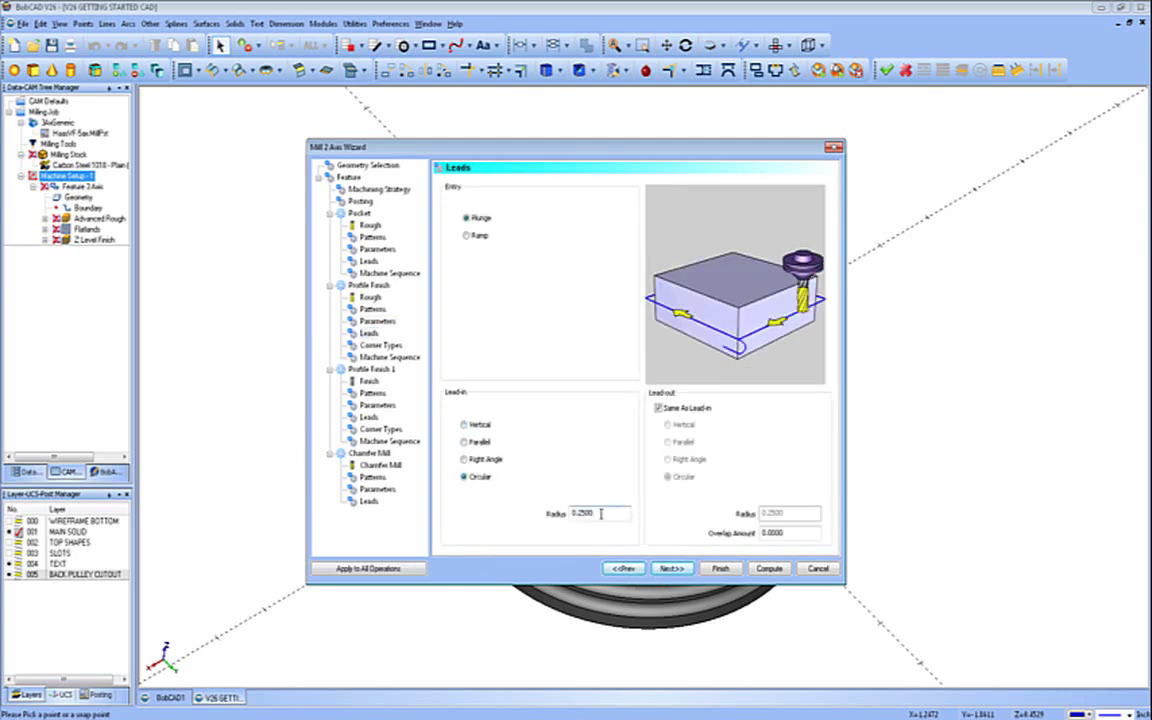
text(1)
click(671, 569)
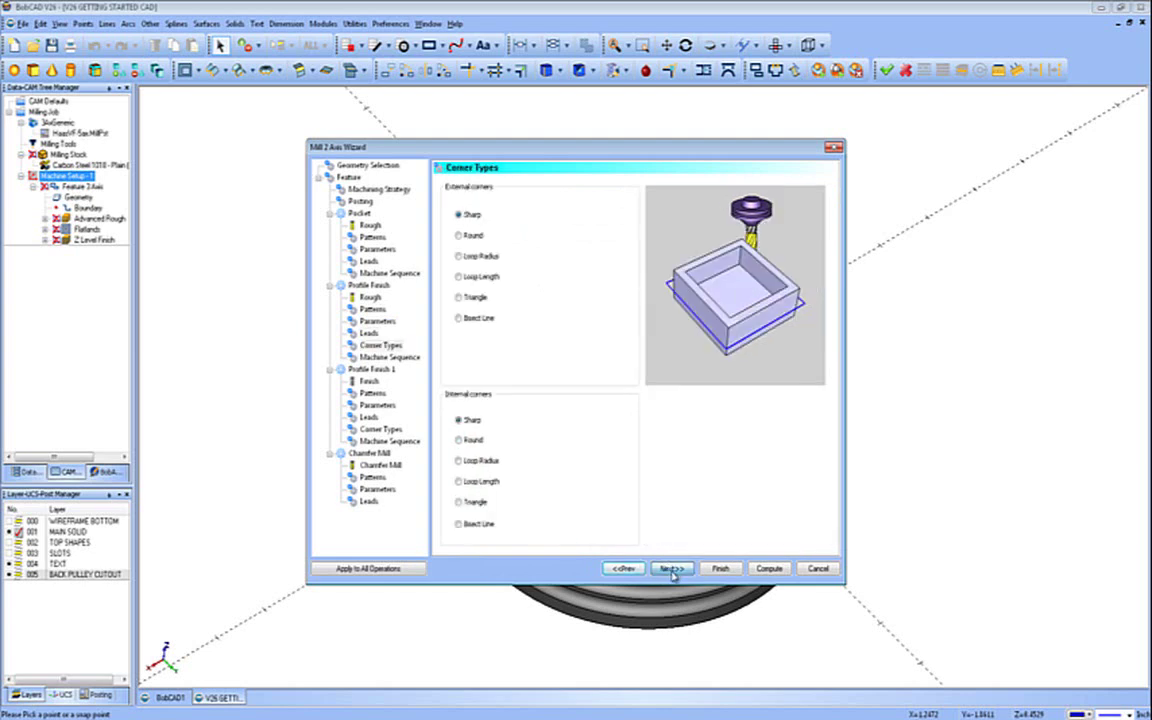
click(670, 569)
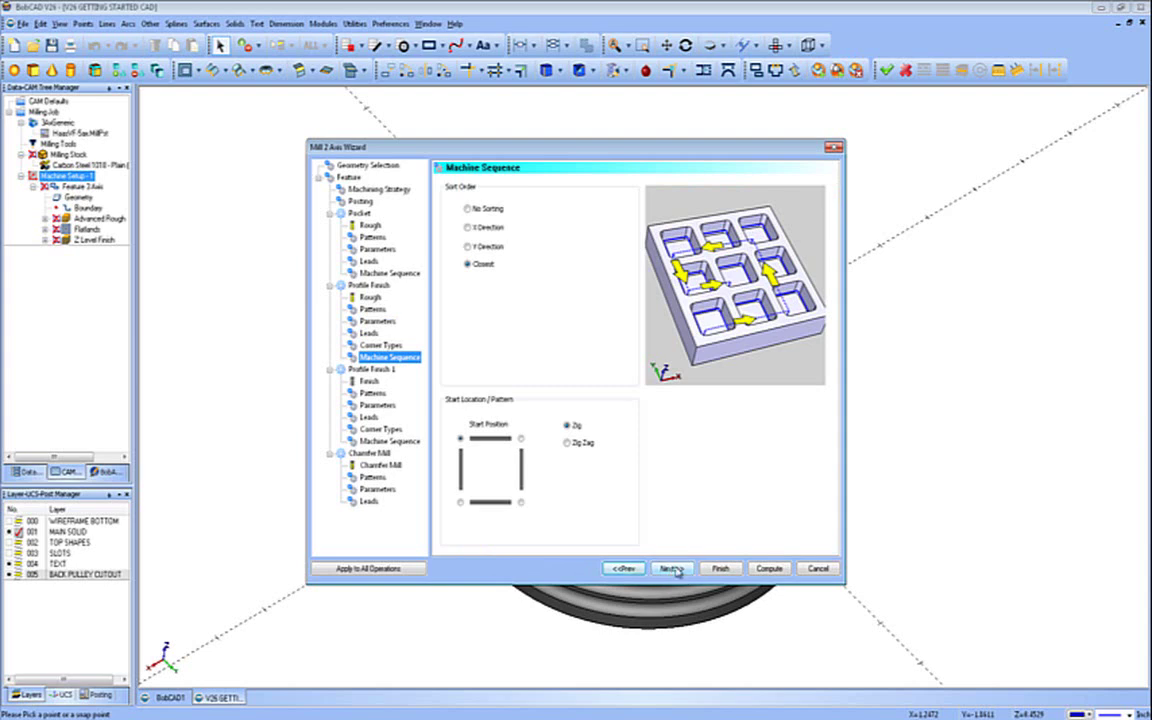
click(675, 570)
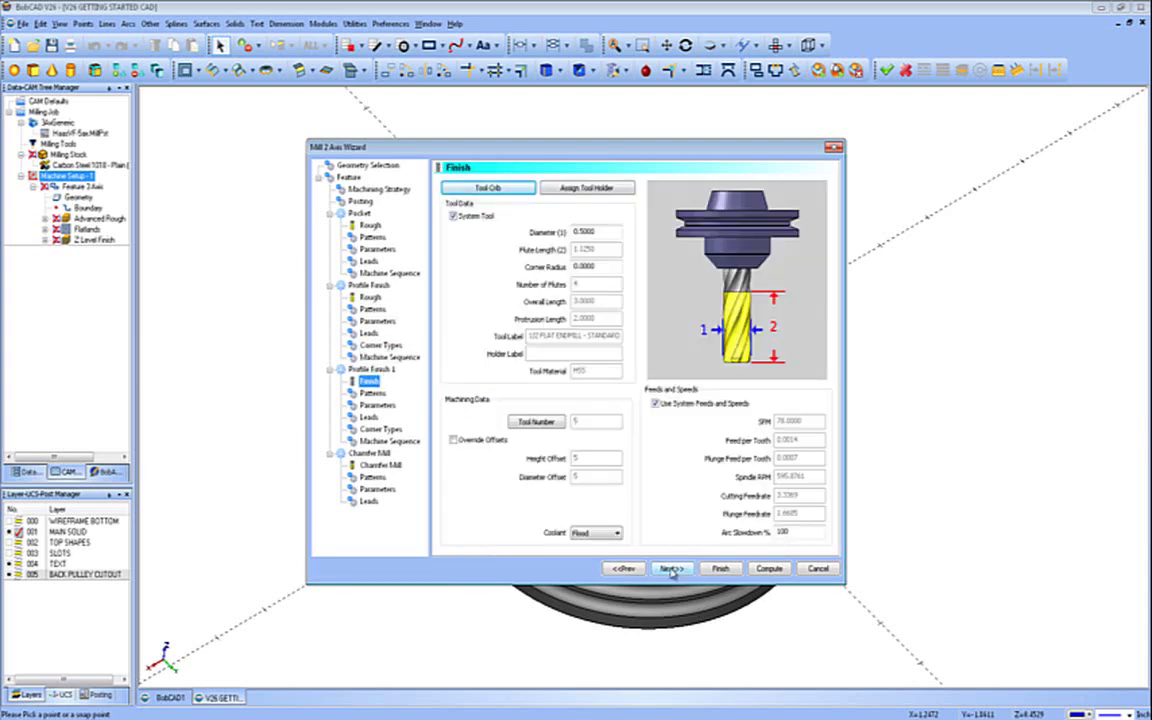
- Apply the Profile Finish compensation and lead settings to all operations of the feature
click(372, 298)
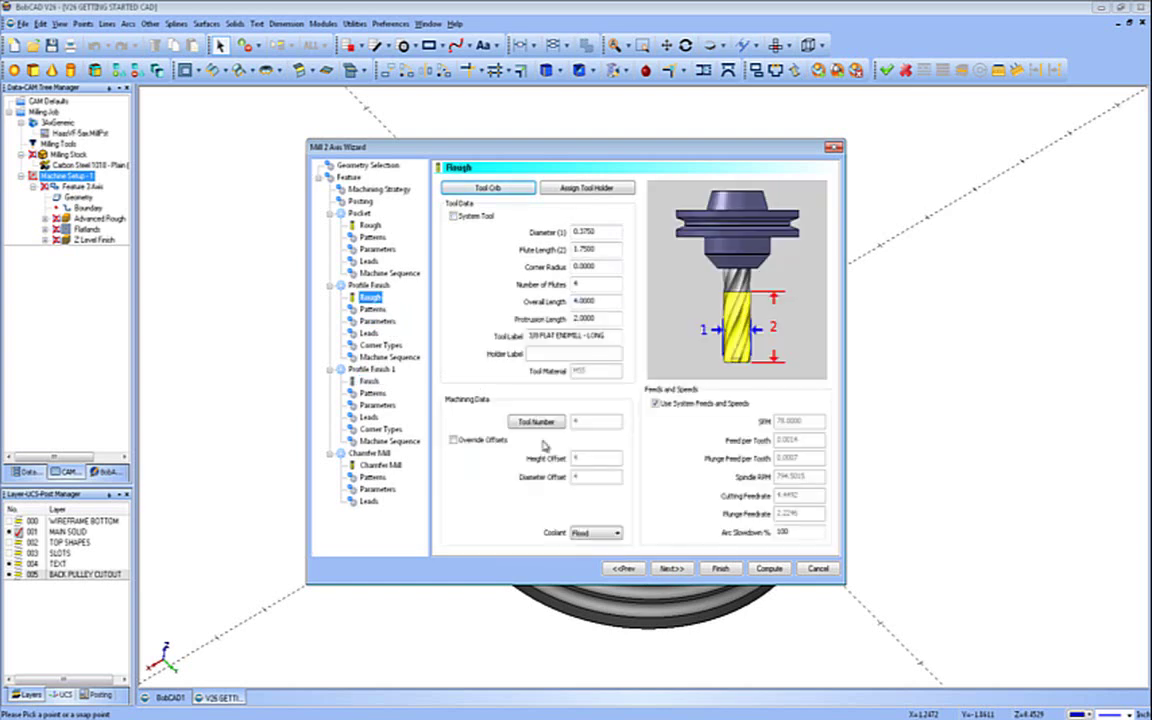
click(668, 569)
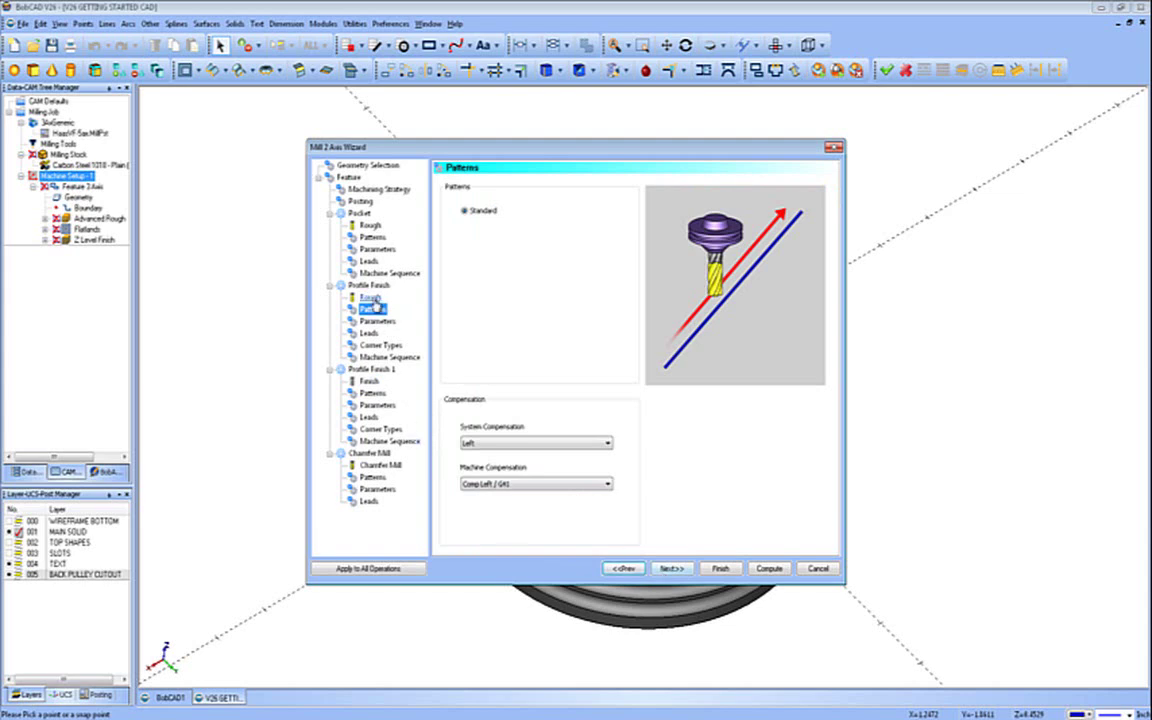
click(399, 569)
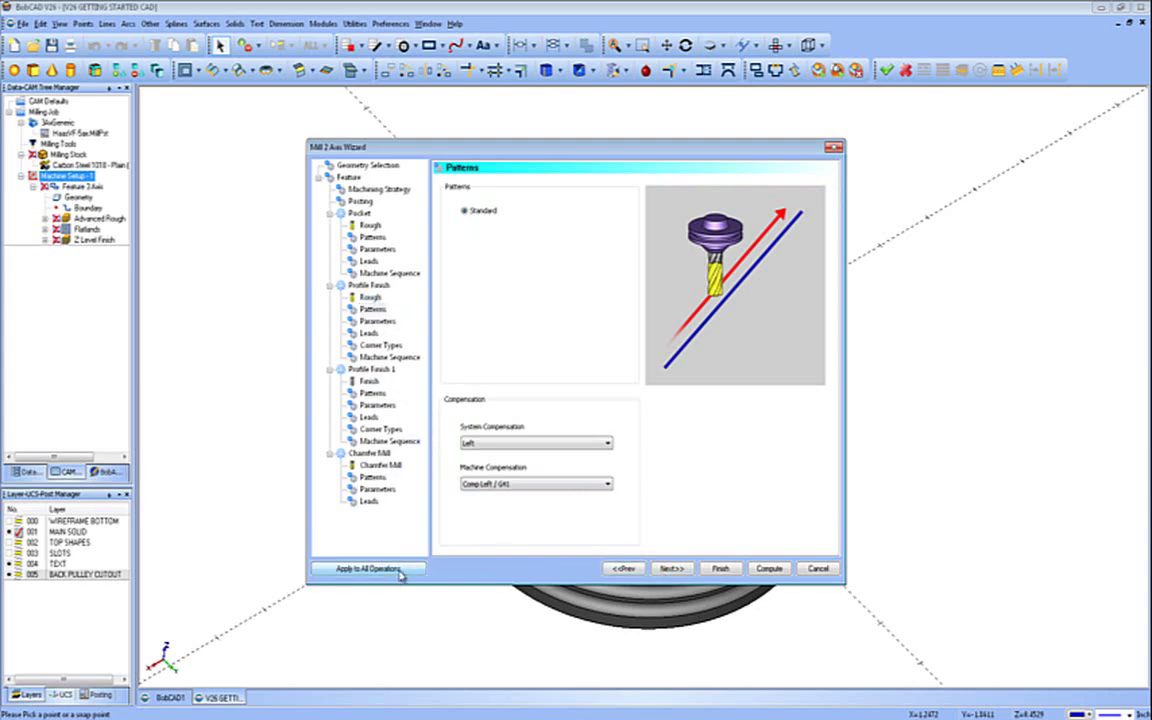
click(660, 572)
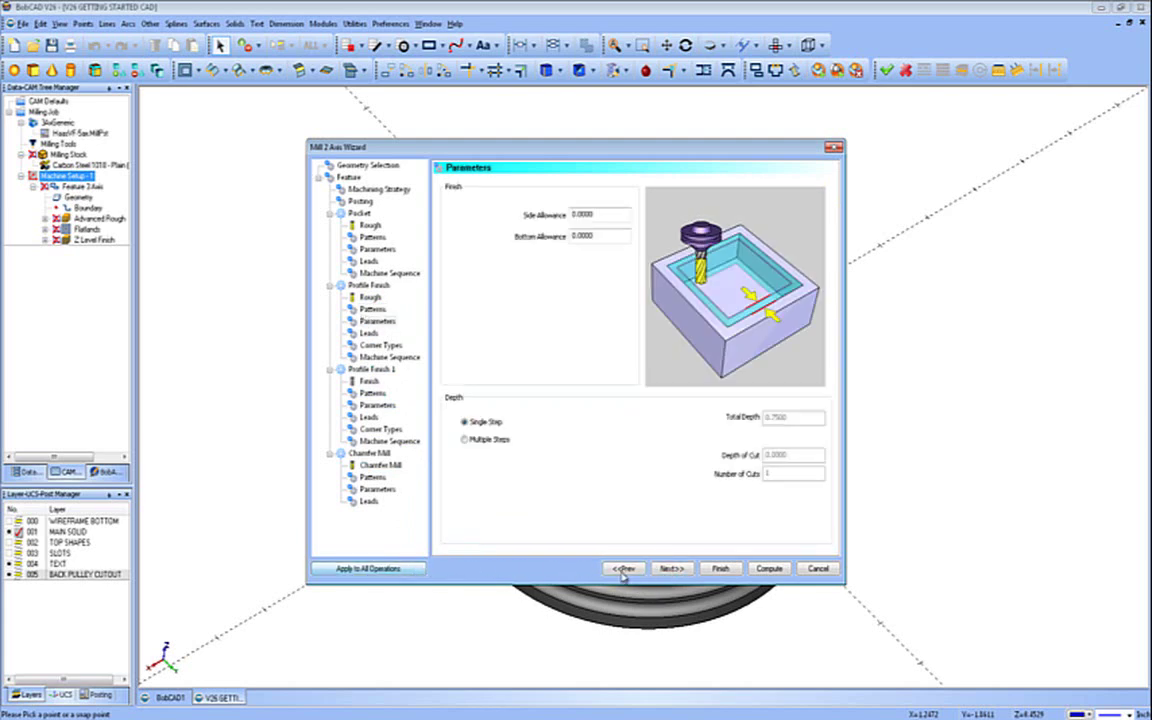
click(668, 569)
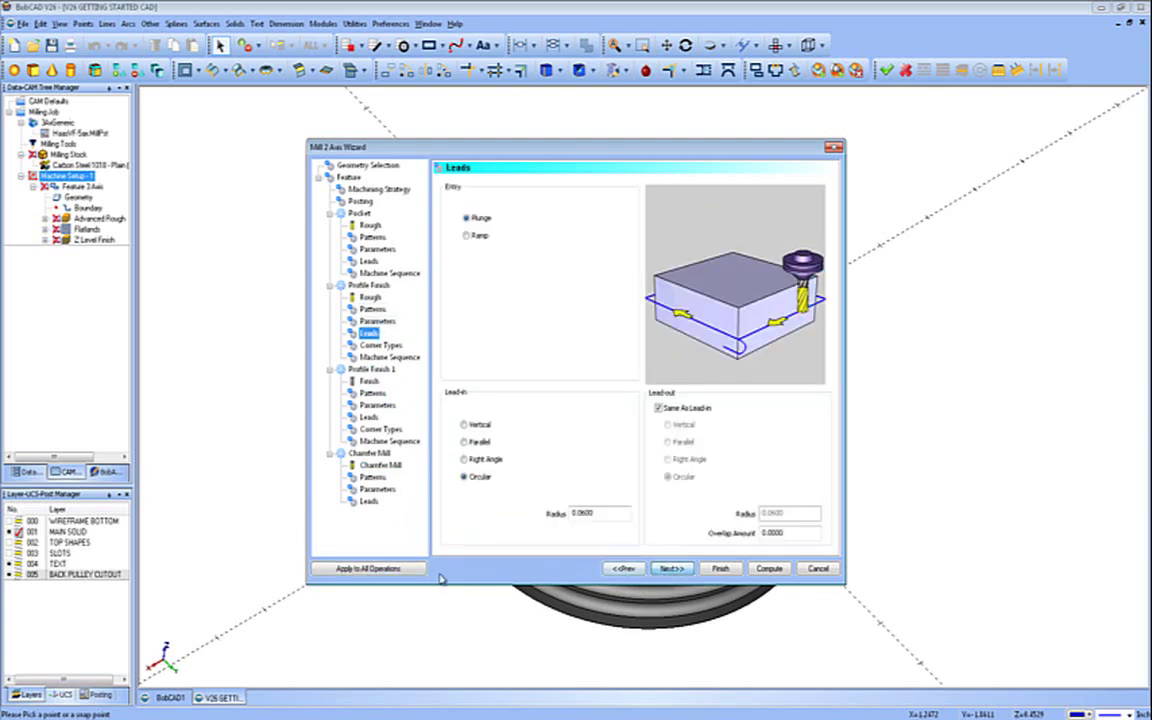
click(664, 569)
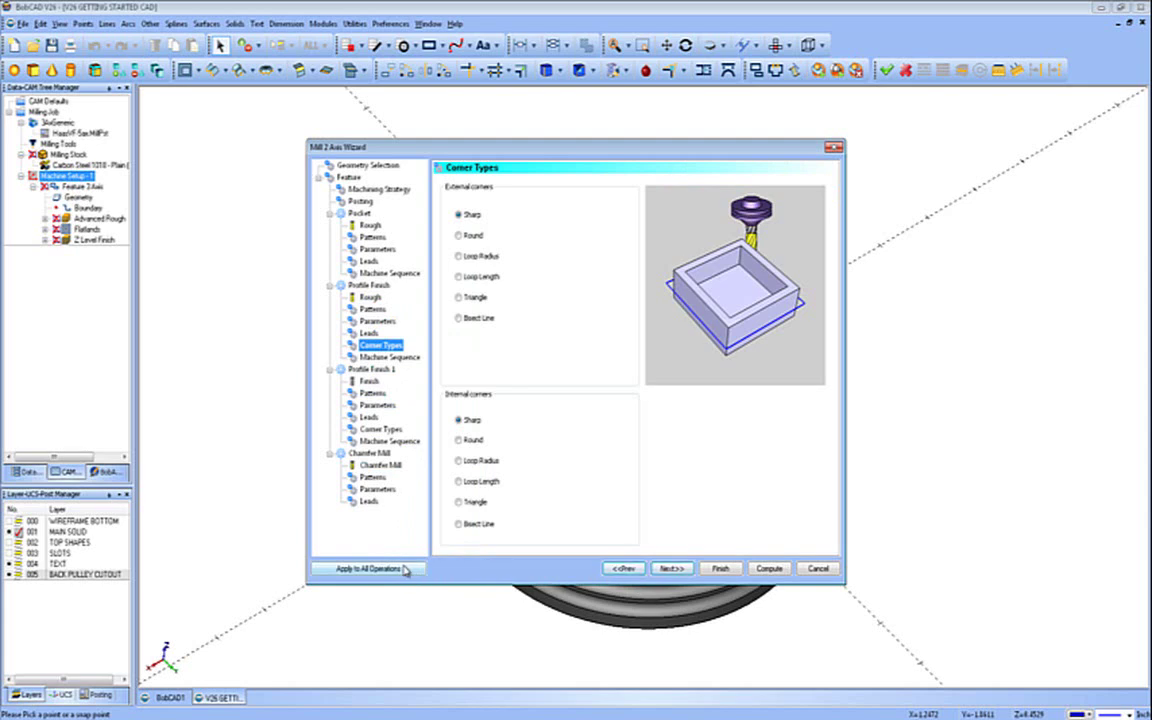
click(680, 570)
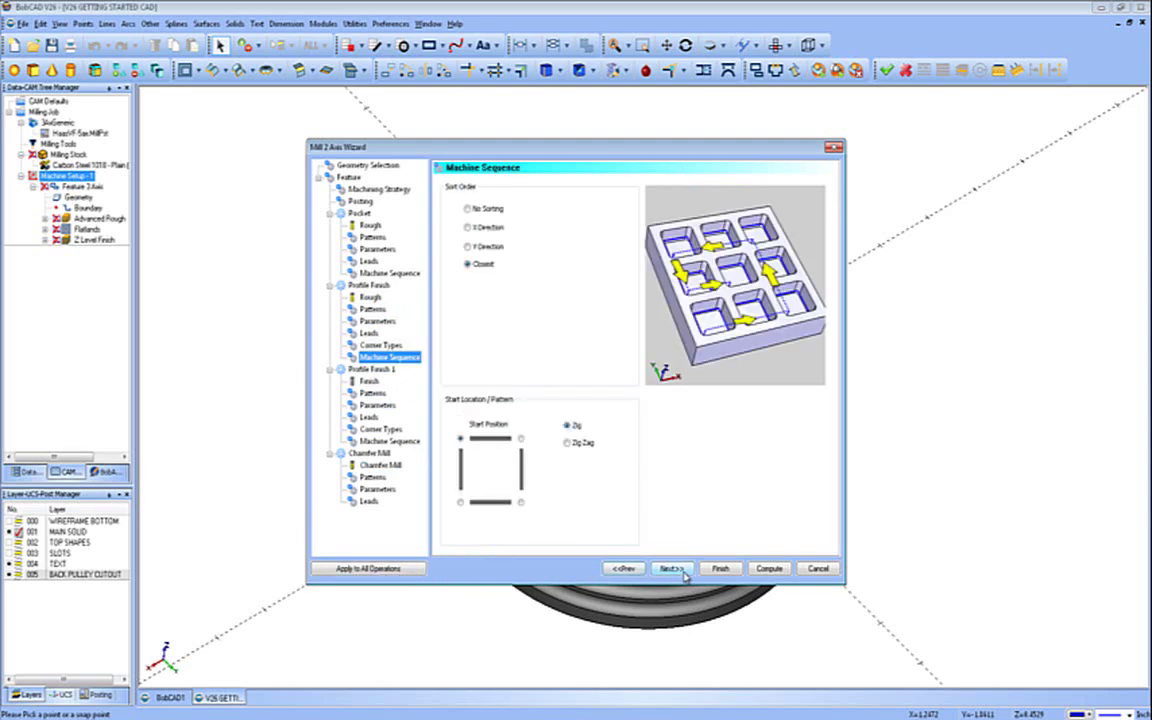
- Assign the 0.375 diameter HSS endmill already in the tool crib to the Profile Finish 1 operation
click(682, 571)
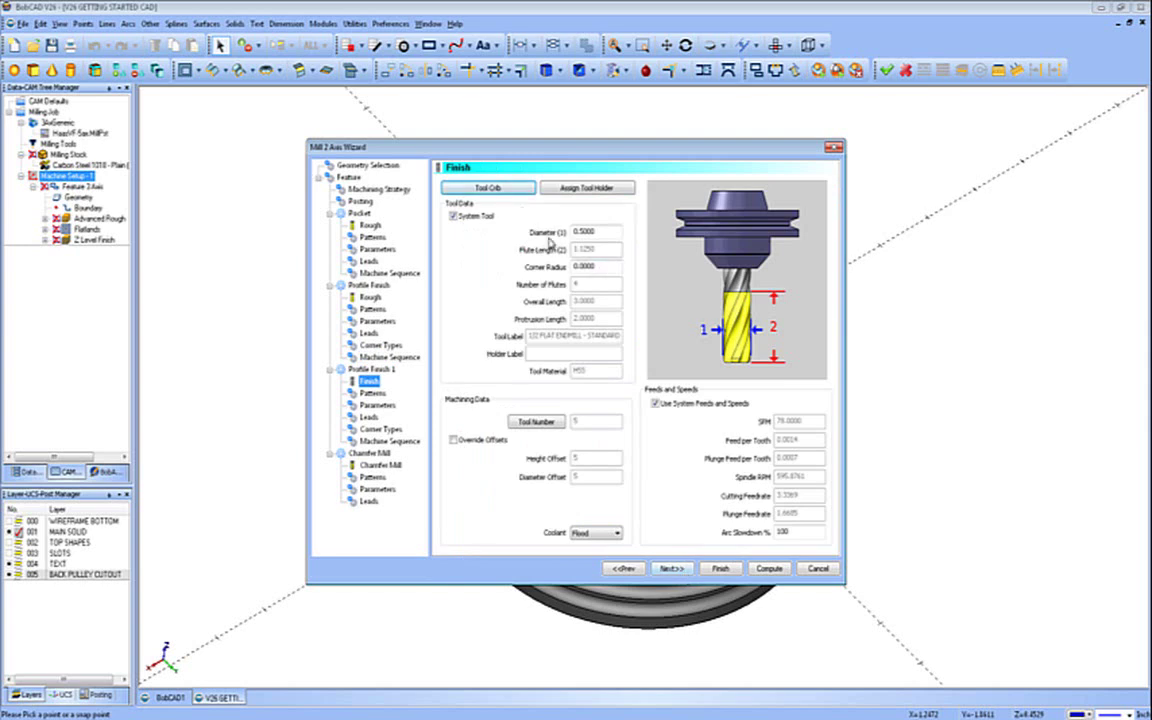
click(486, 188)
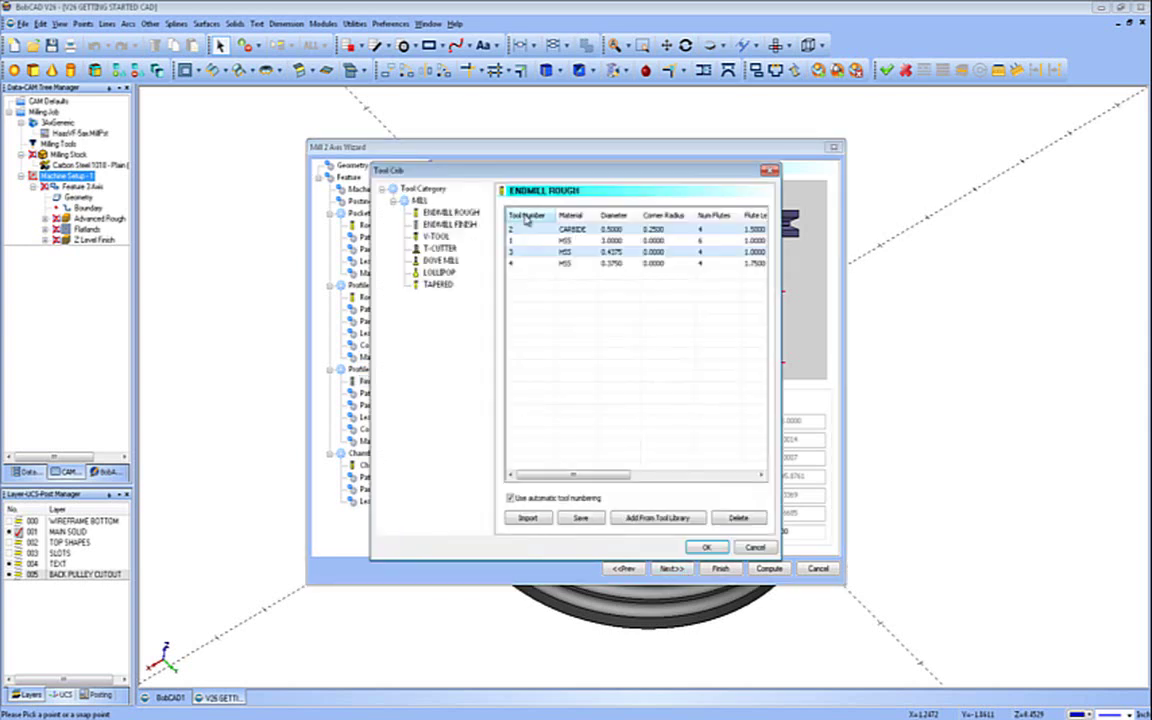
click(611, 264)
click(704, 547)
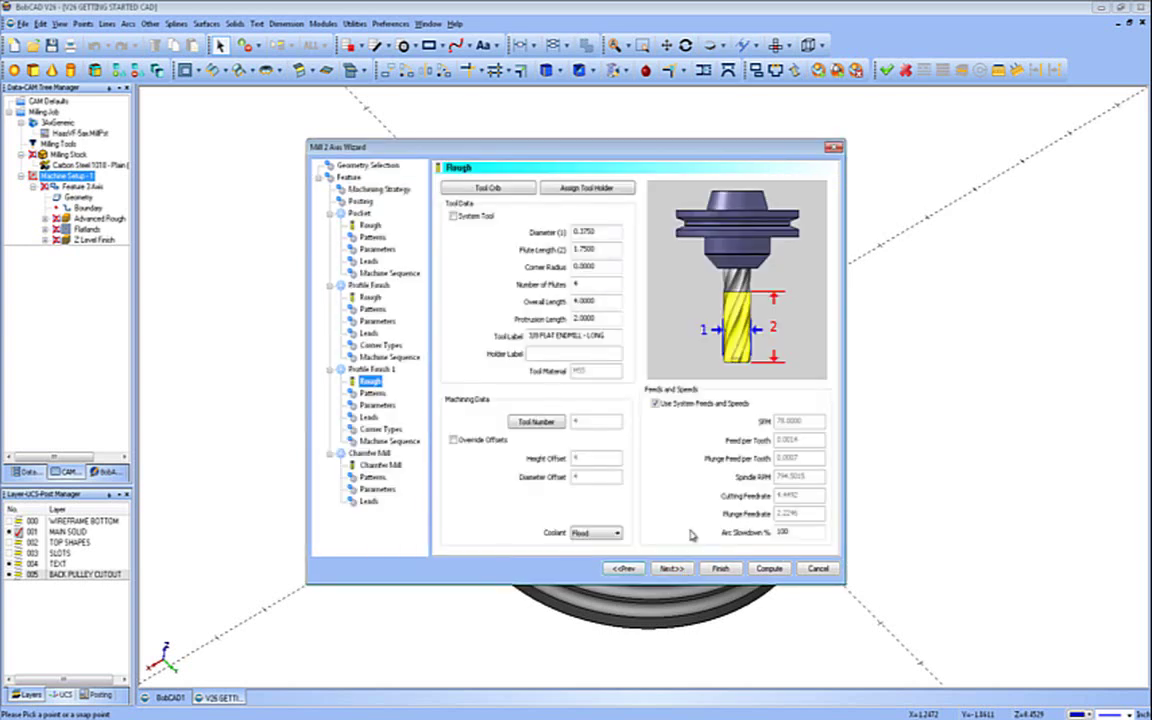
- Check the Profile Finish 1 compensation, allowances, leads, corner types and machine sequence
click(681, 571)
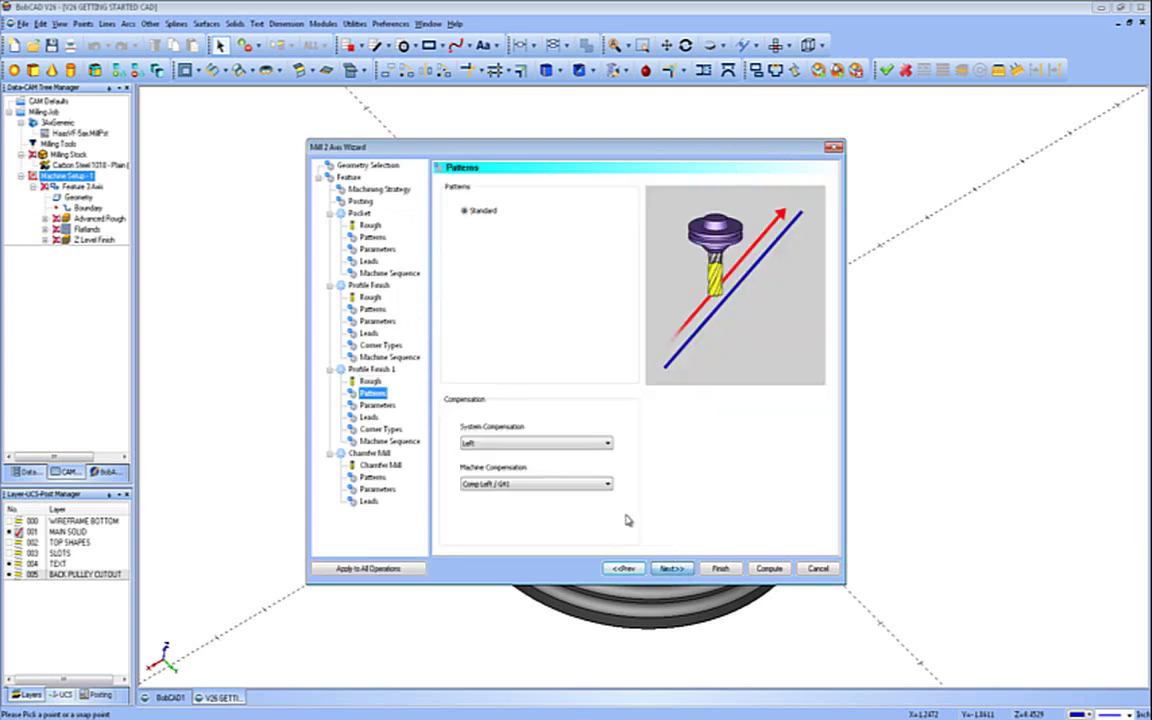
click(670, 568)
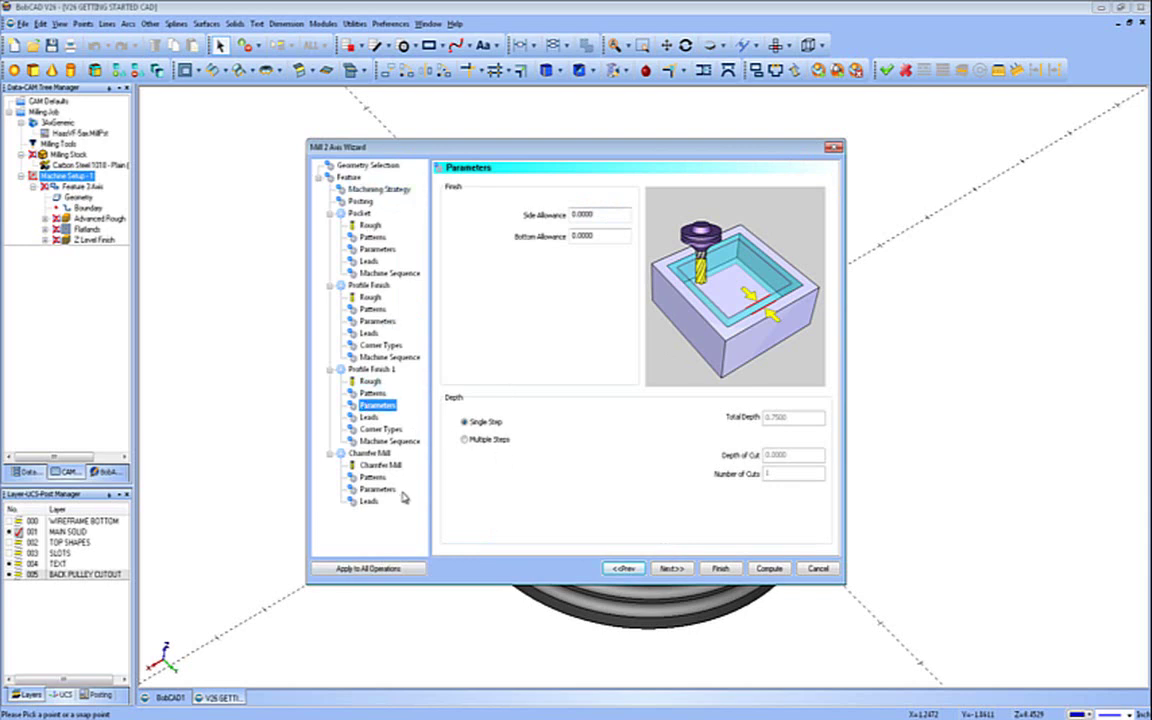
click(672, 568)
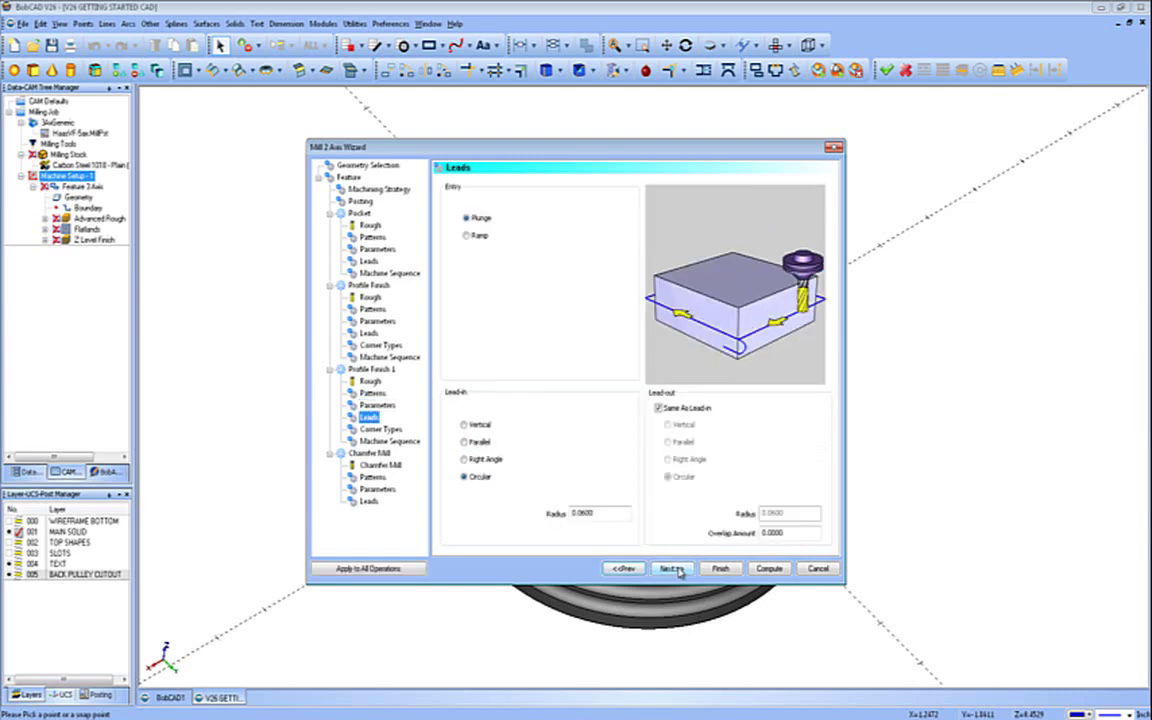
click(673, 568)
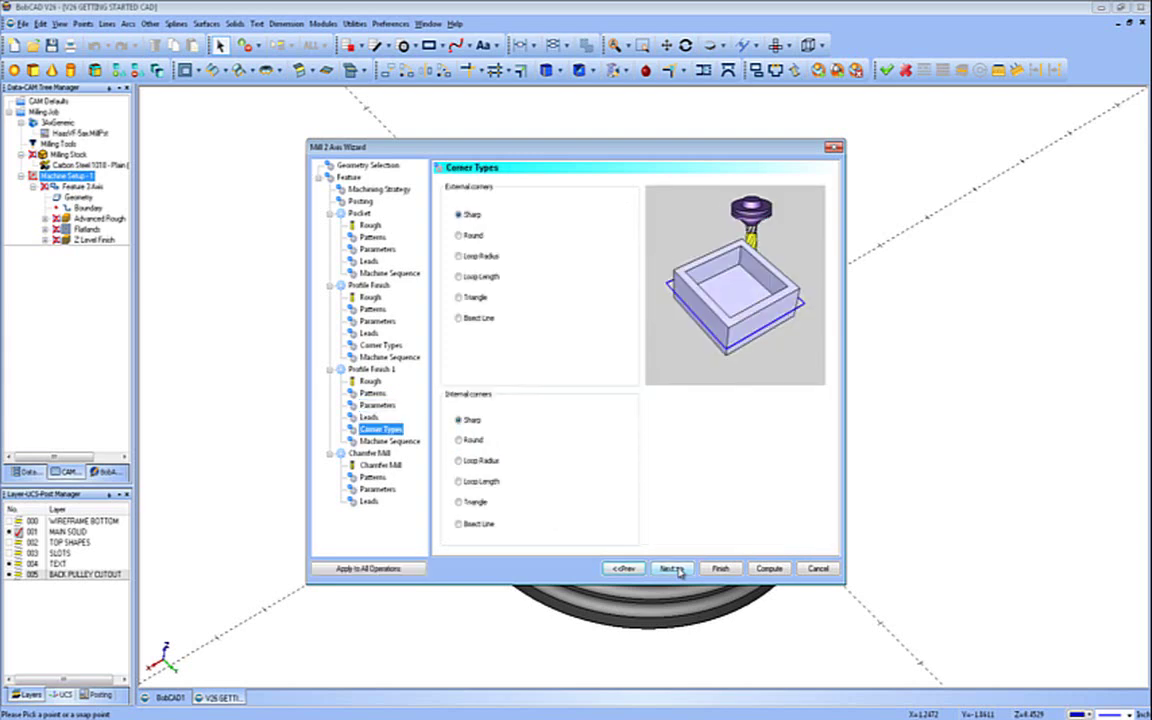
click(673, 568)
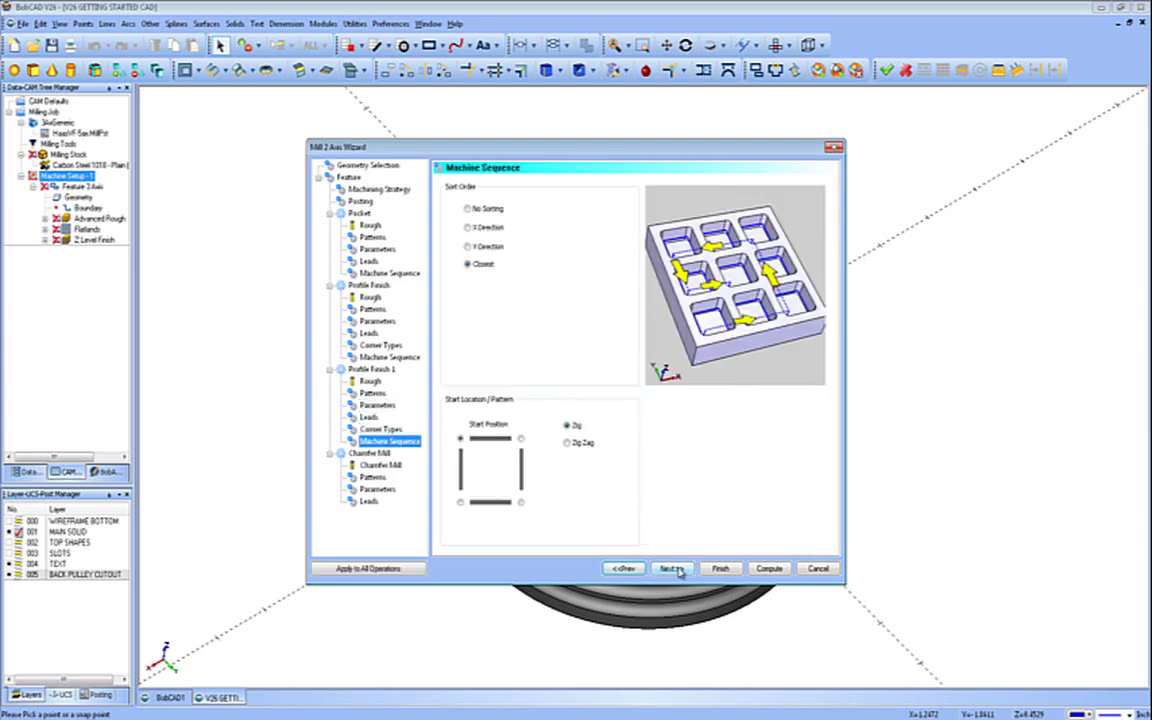
click(673, 568)
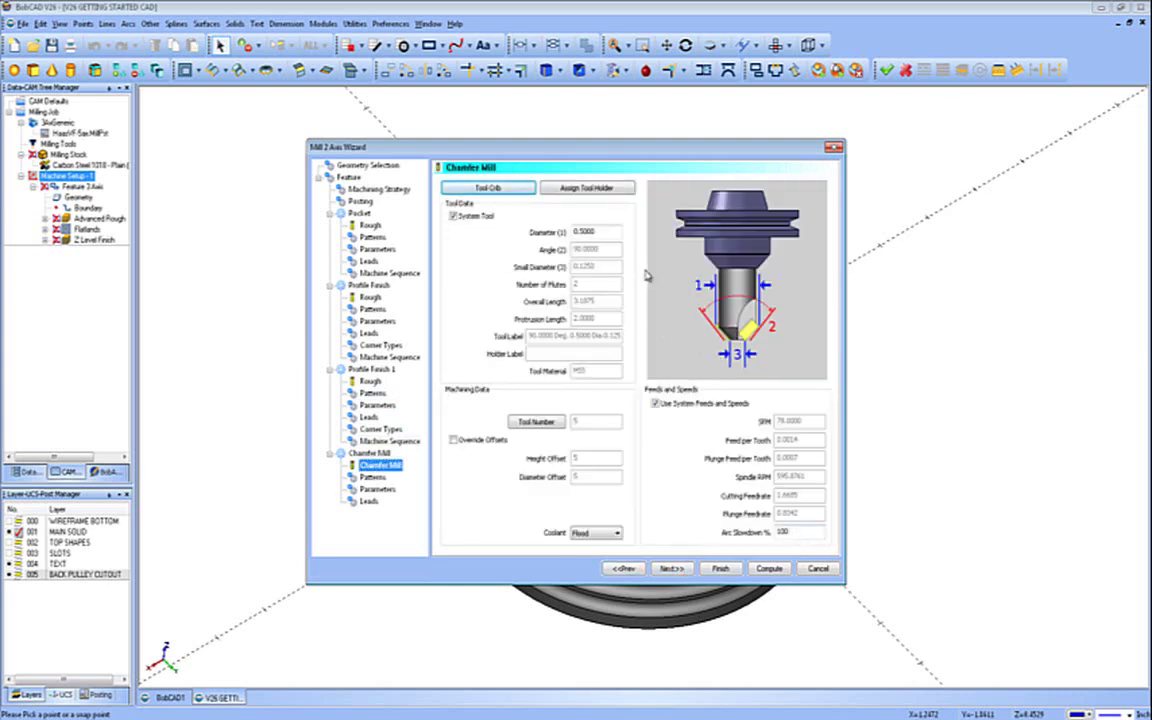
- Try to pick the Chamfer Mill bottom depth on the pulley's front curved slot
click(673, 568)
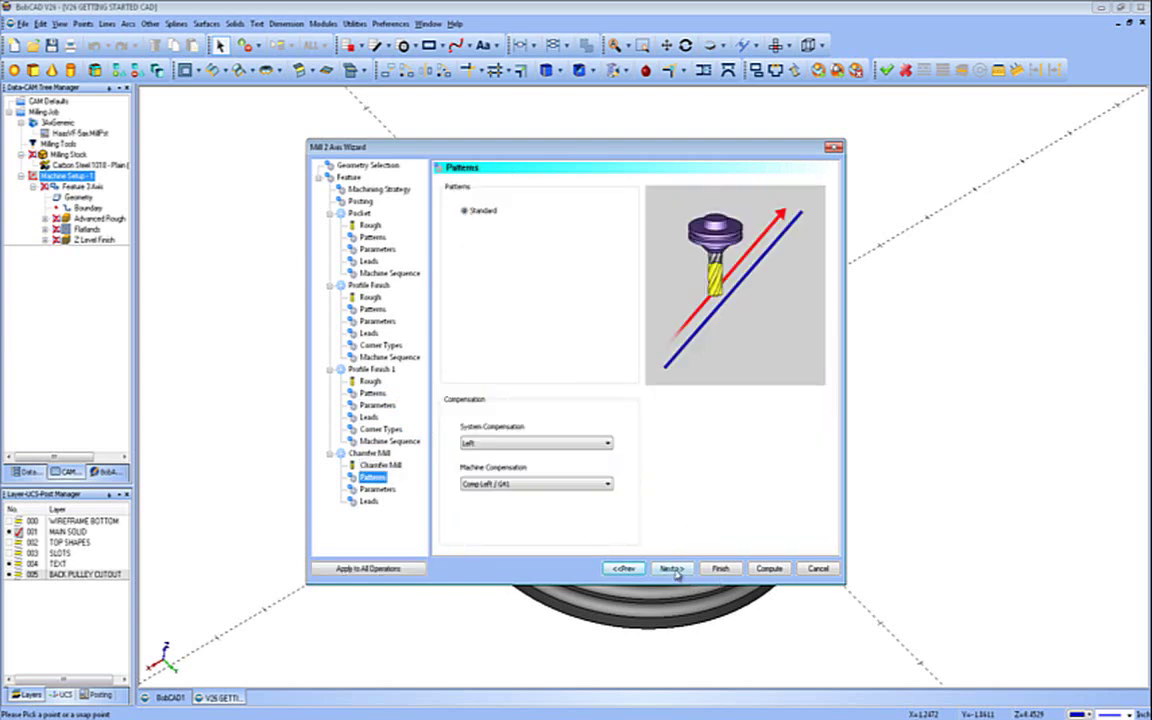
click(673, 568)
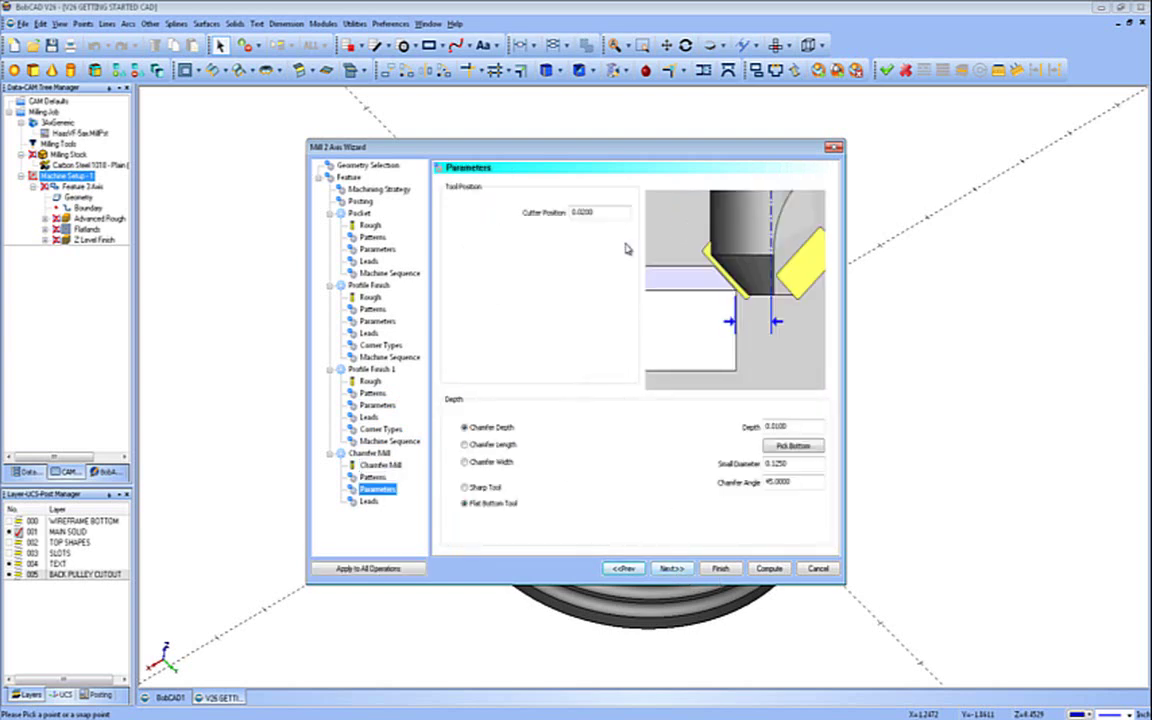
click(784, 446)
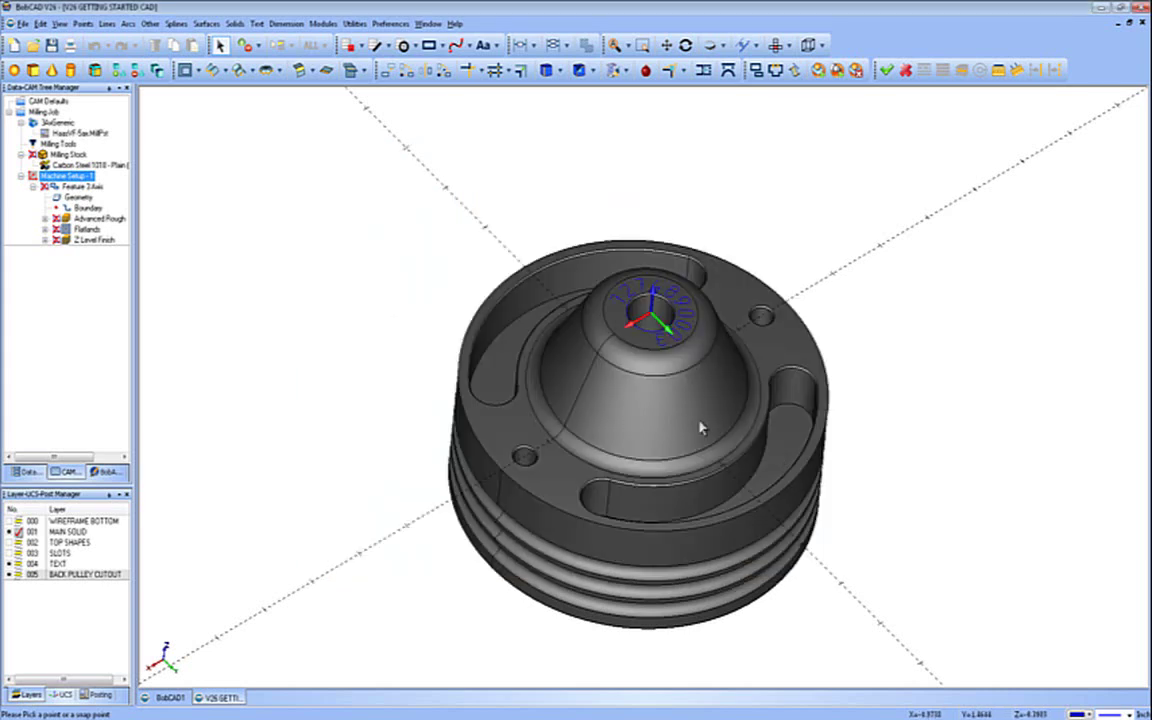
click(619, 490)
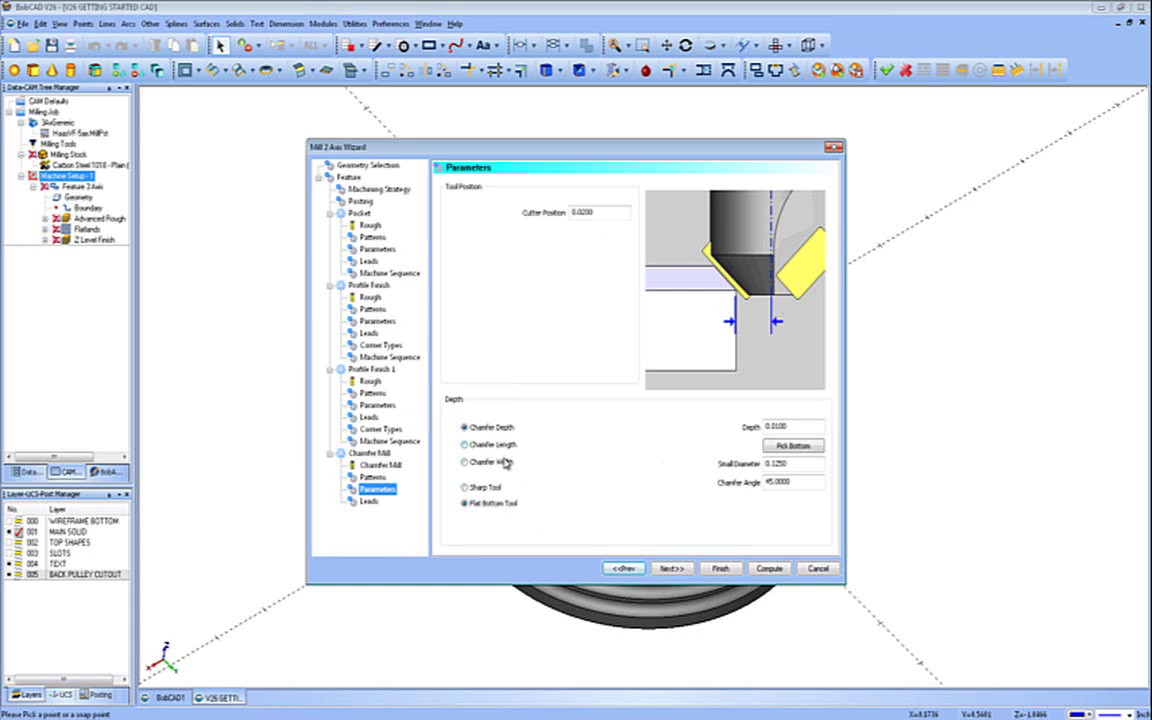
- Accept the Chamfer Mill's circular lead-in with matching lead-out and complete the 2-axis feature
click(669, 569)
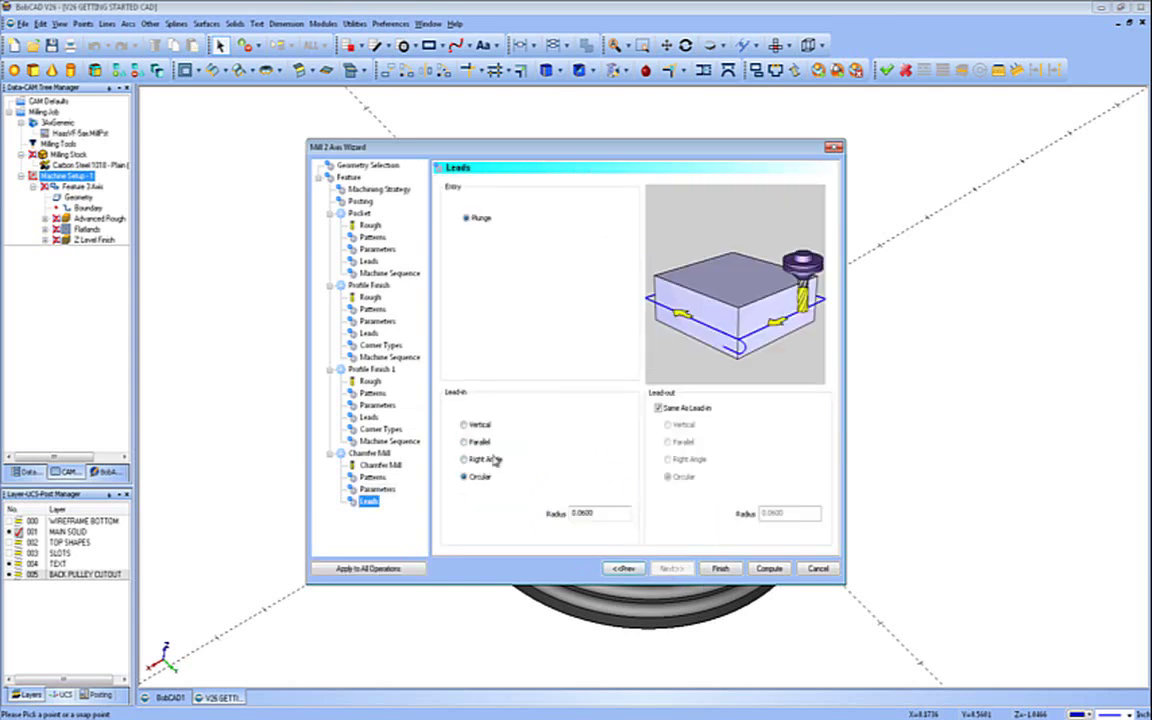
double_click(585, 513)
click(720, 568)
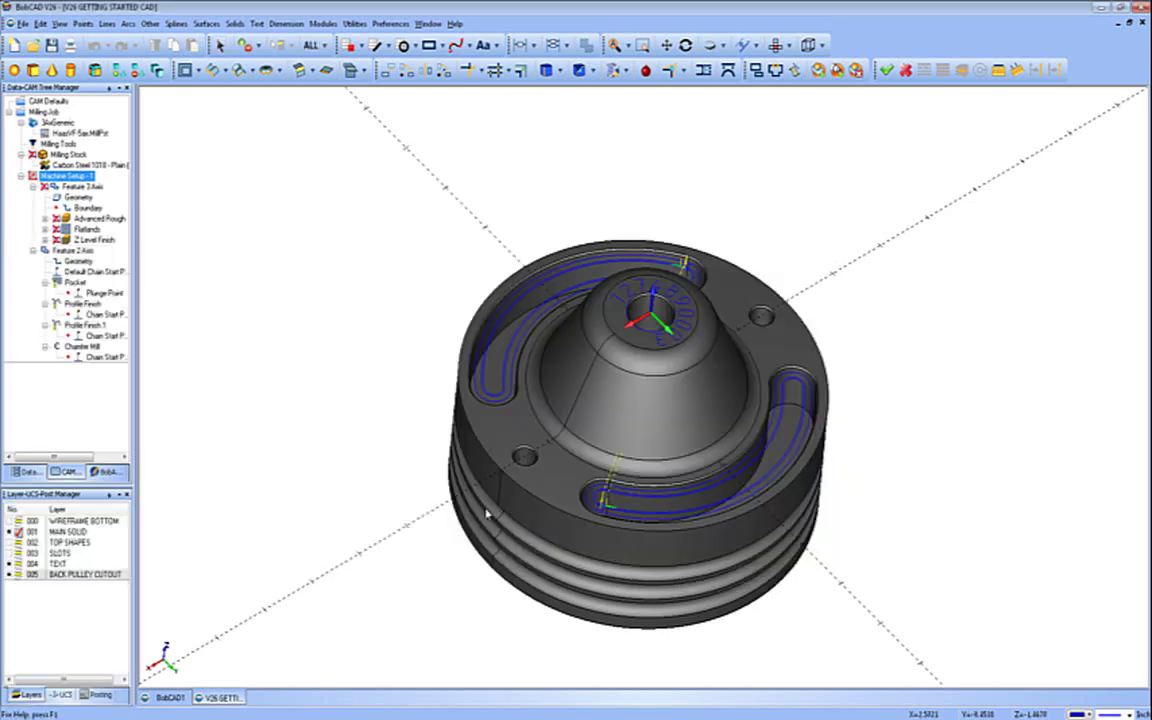
middle_drag(566, 431, 630, 470)
- Set the Pocket operation's toolpath color to orange
click(80, 283)
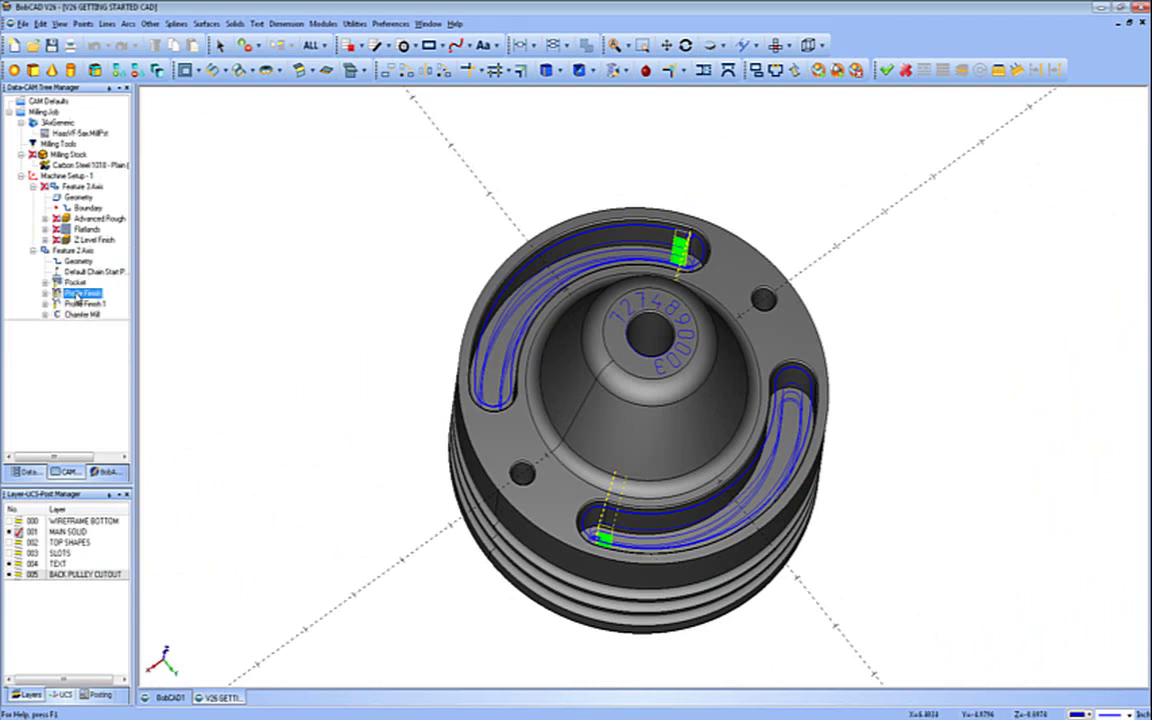
right_click(128, 293)
click(72, 287)
right_click(73, 288)
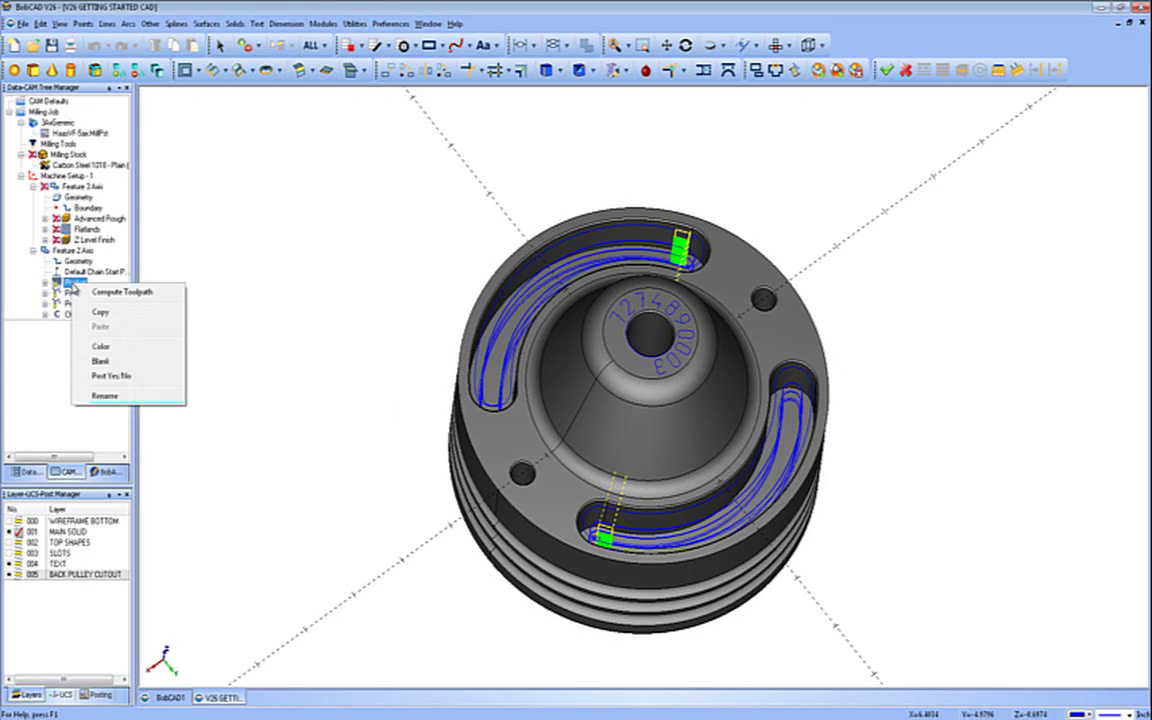
click(97, 345)
click(468, 334)
click(465, 455)
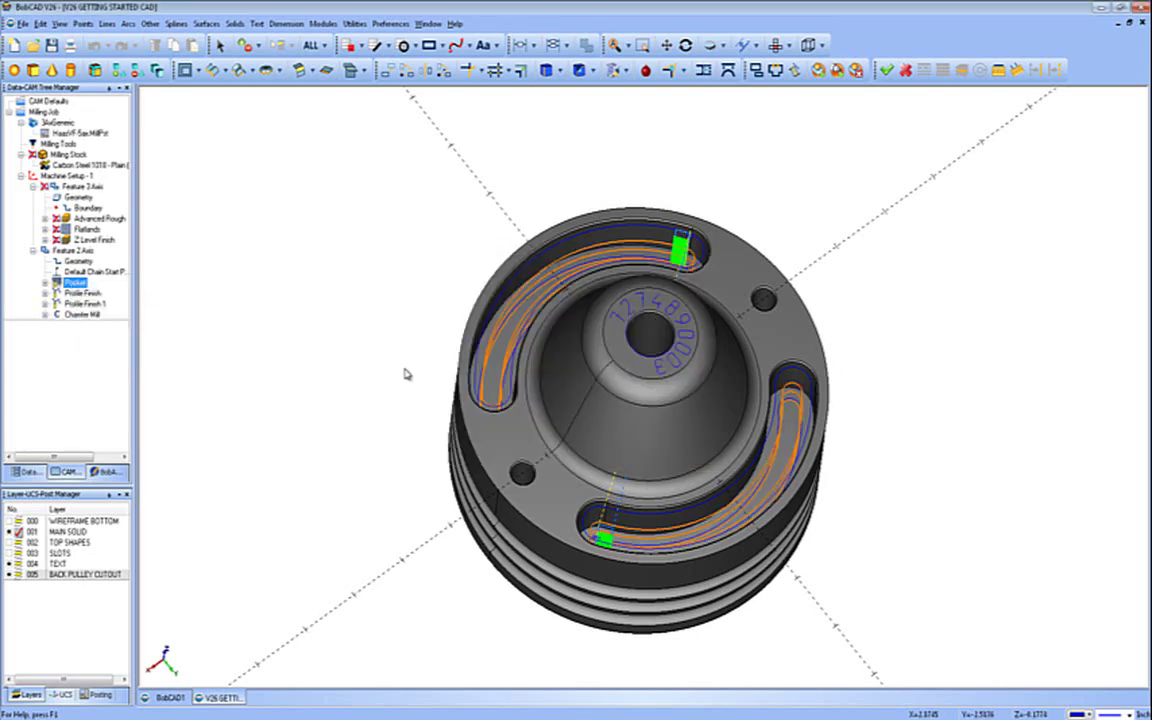
mouse_move(404, 375)
middle_down()
mouse_move(625, 367)
mouse_move(388, 373)
middle_up()
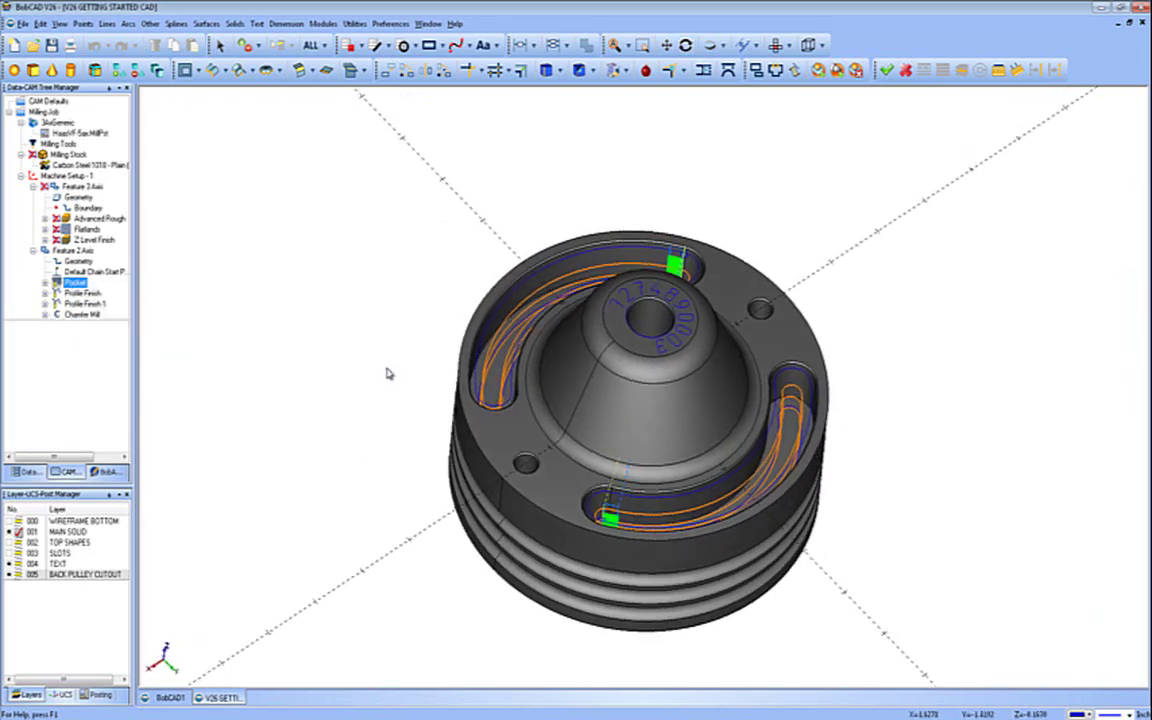
- Set the Profile Finish operation's toolpath color to green
click(84, 293)
right_click(99, 295)
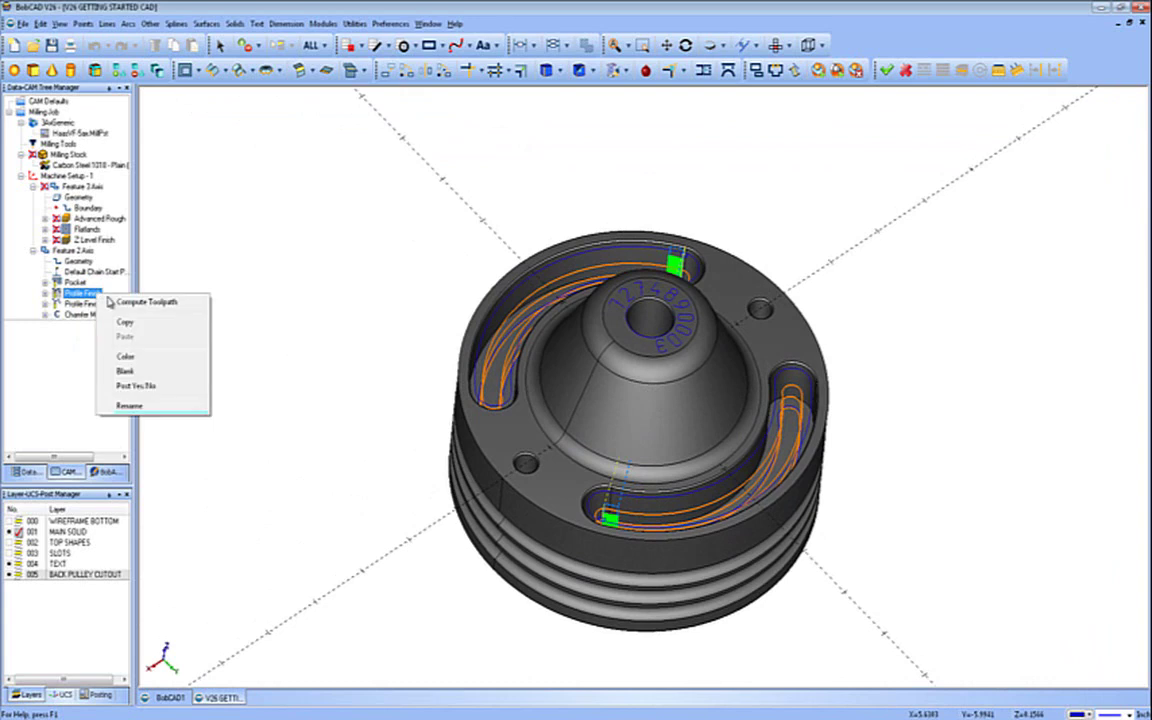
click(140, 357)
key(Return)
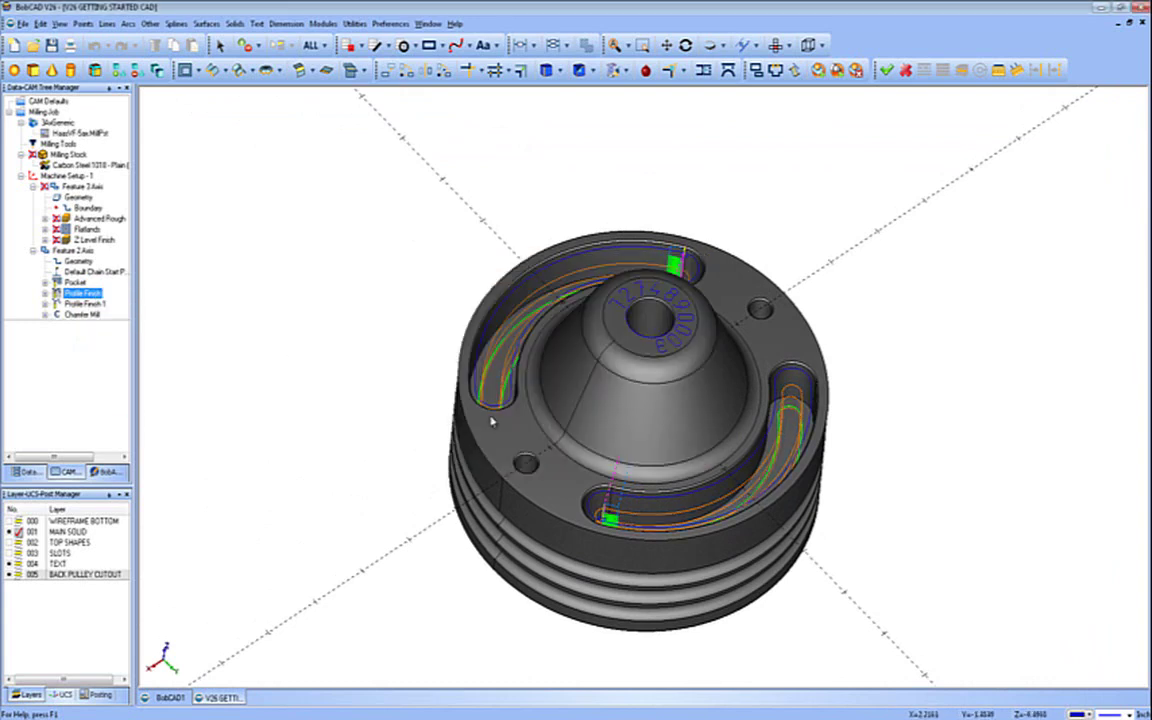
- Rename the Profile Finish 1 operation as SKIM PASS
click(84, 303)
right_click(86, 305)
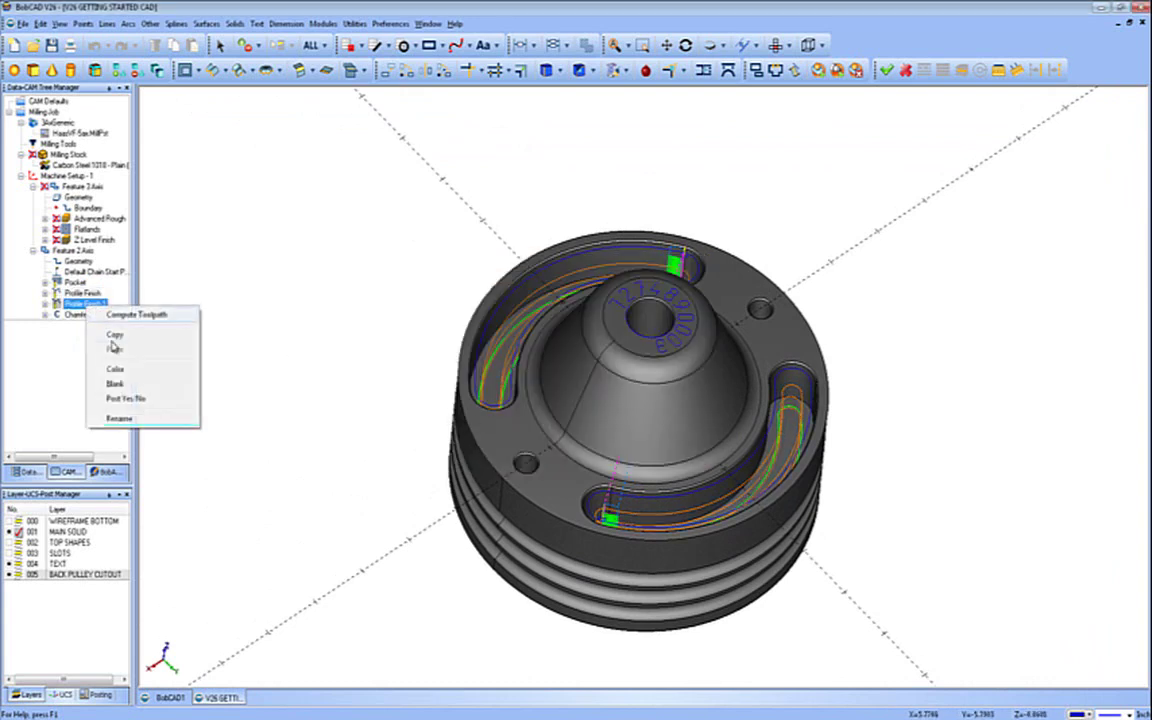
click(122, 418)
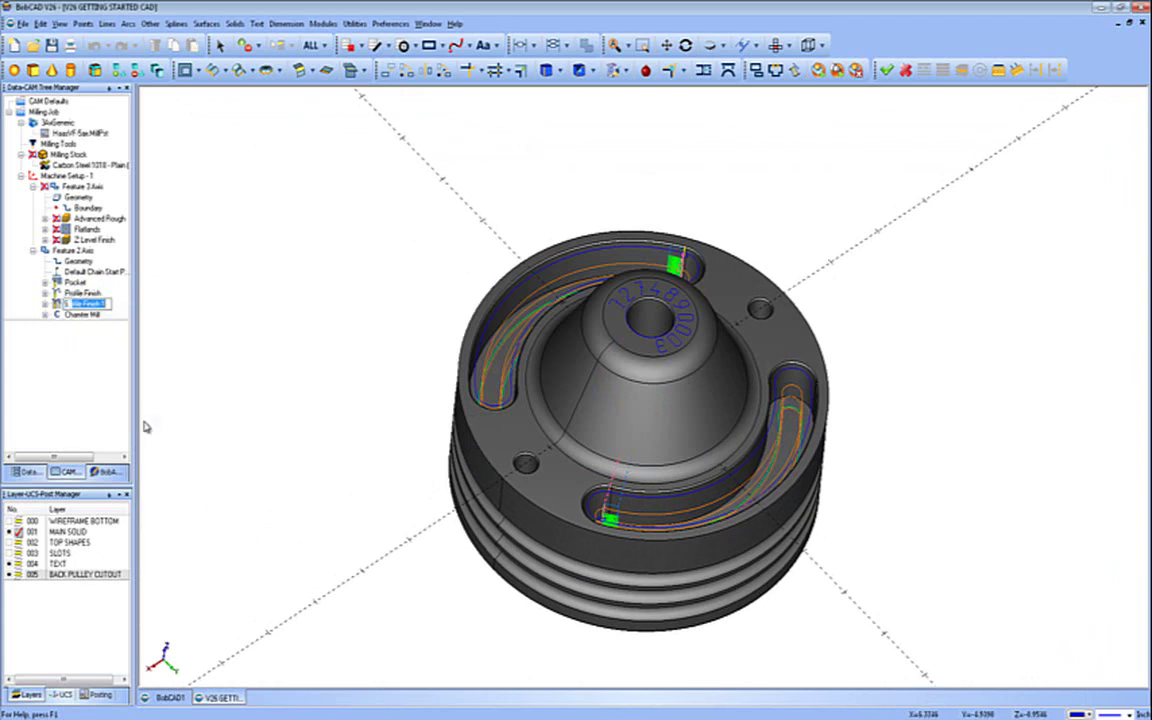
text(SKIM PASS)
key(Return)
- Set the SKIM PASS operation's toolpath color to cyan
right_click(82, 305)
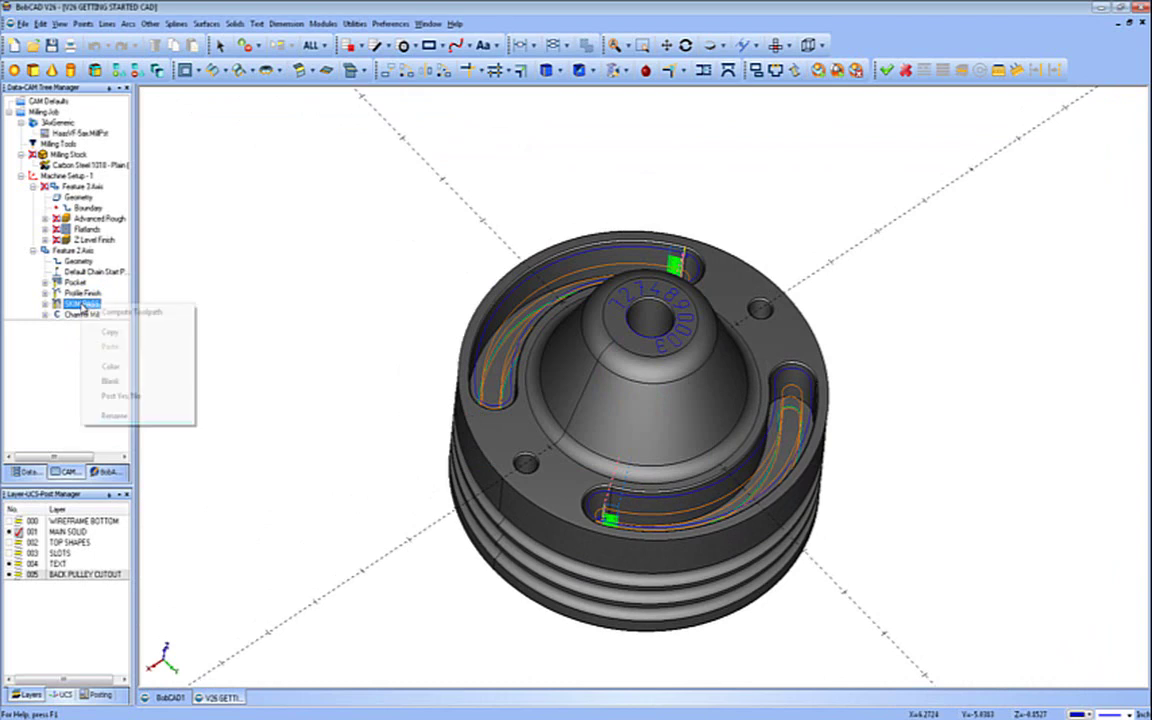
click(110, 366)
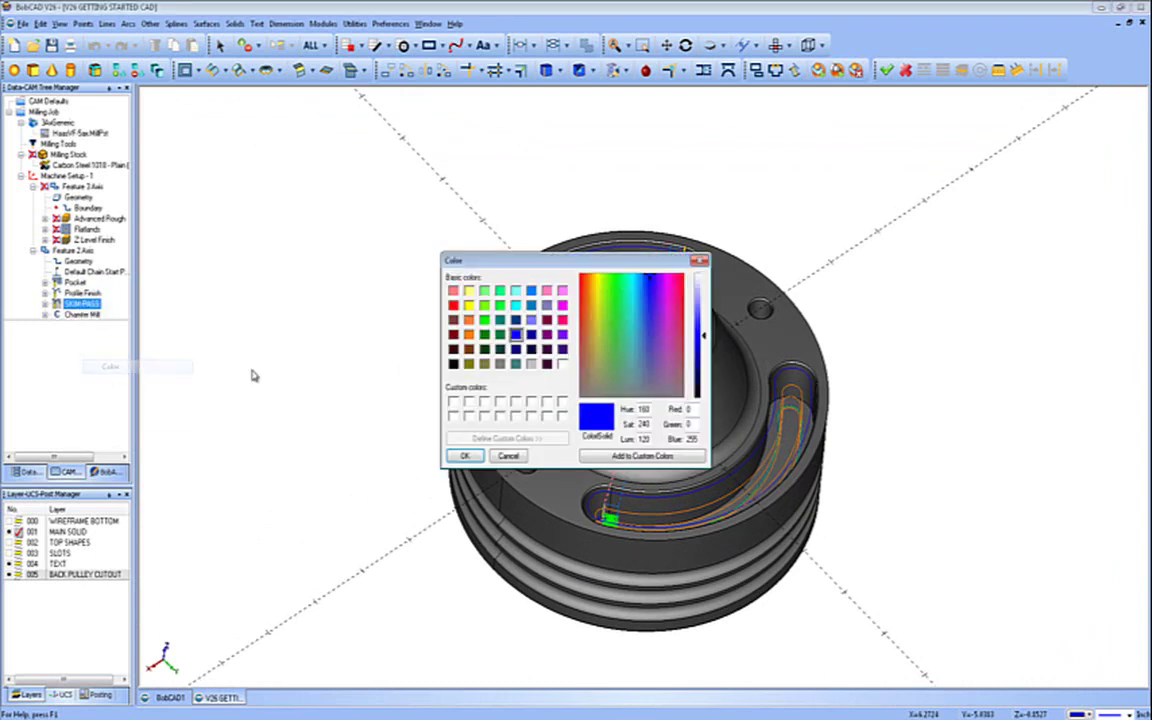
click(515, 304)
click(464, 455)
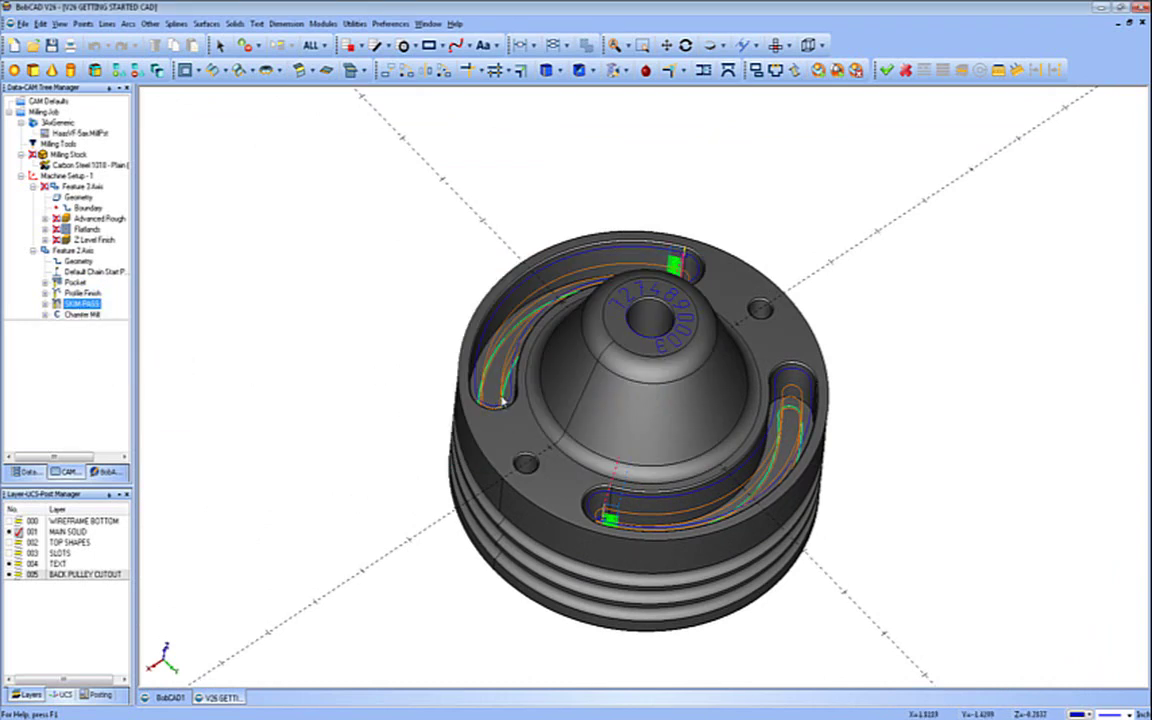
- Set the Chamfer Mill operation's toolpath color to light pink
right_click(82, 315)
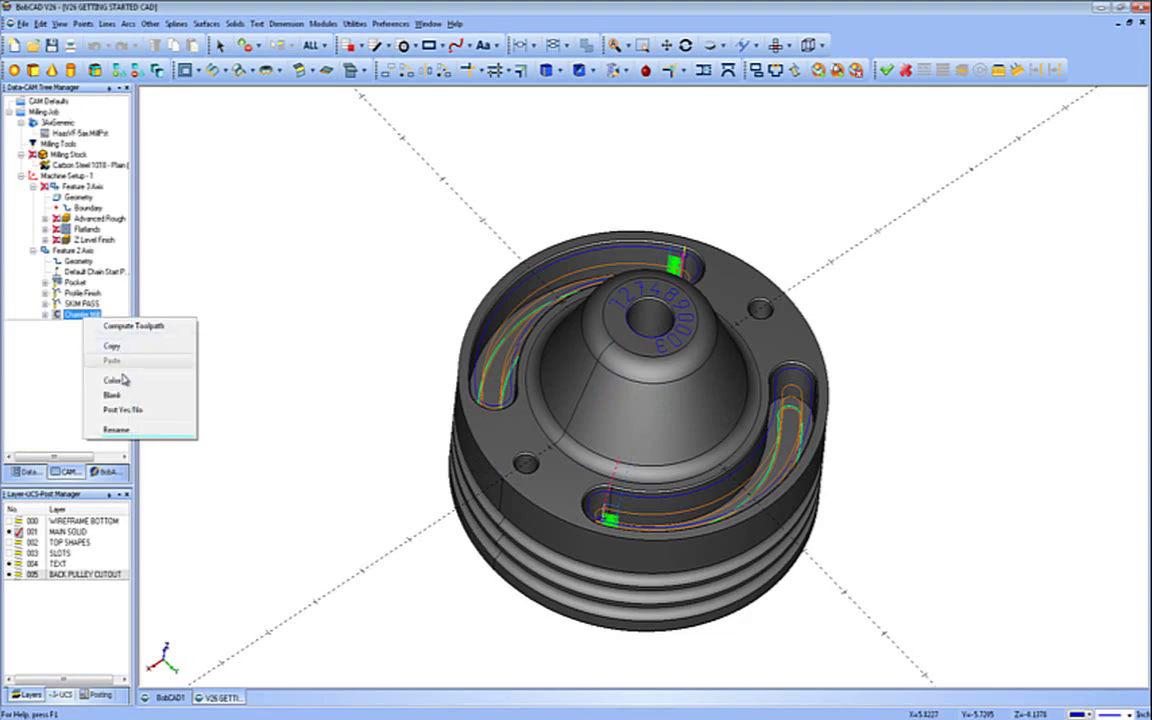
click(116, 380)
click(560, 292)
click(464, 455)
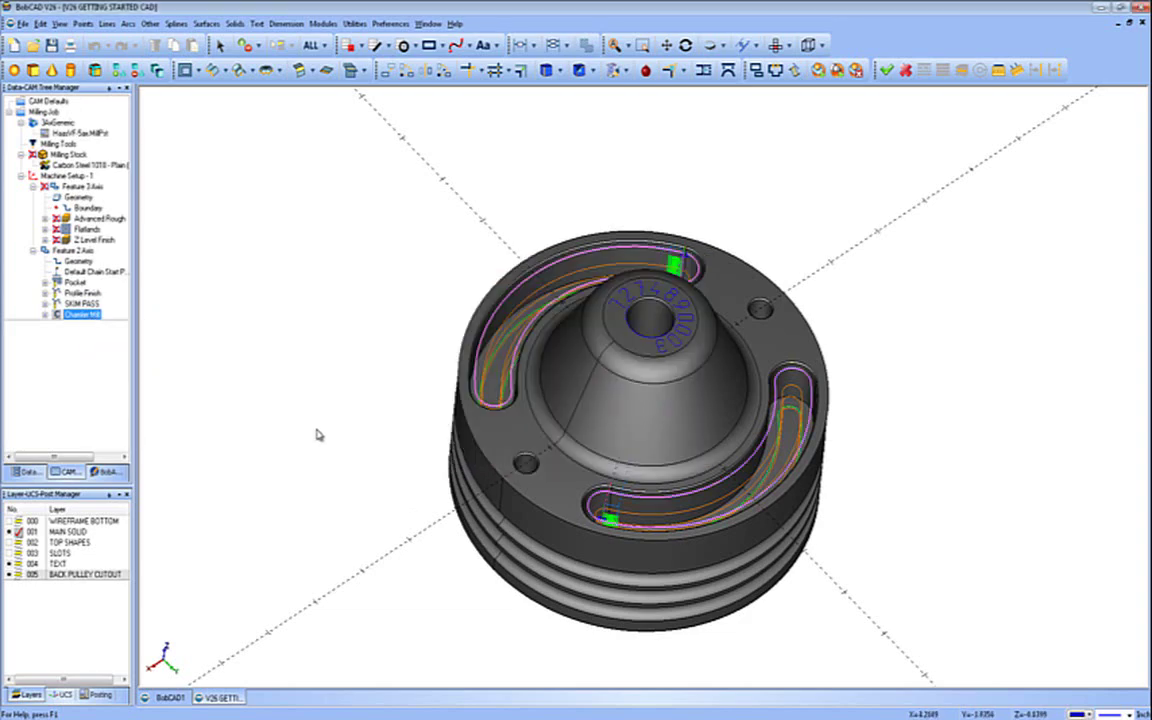
middle_drag(580, 383, 535, 422)
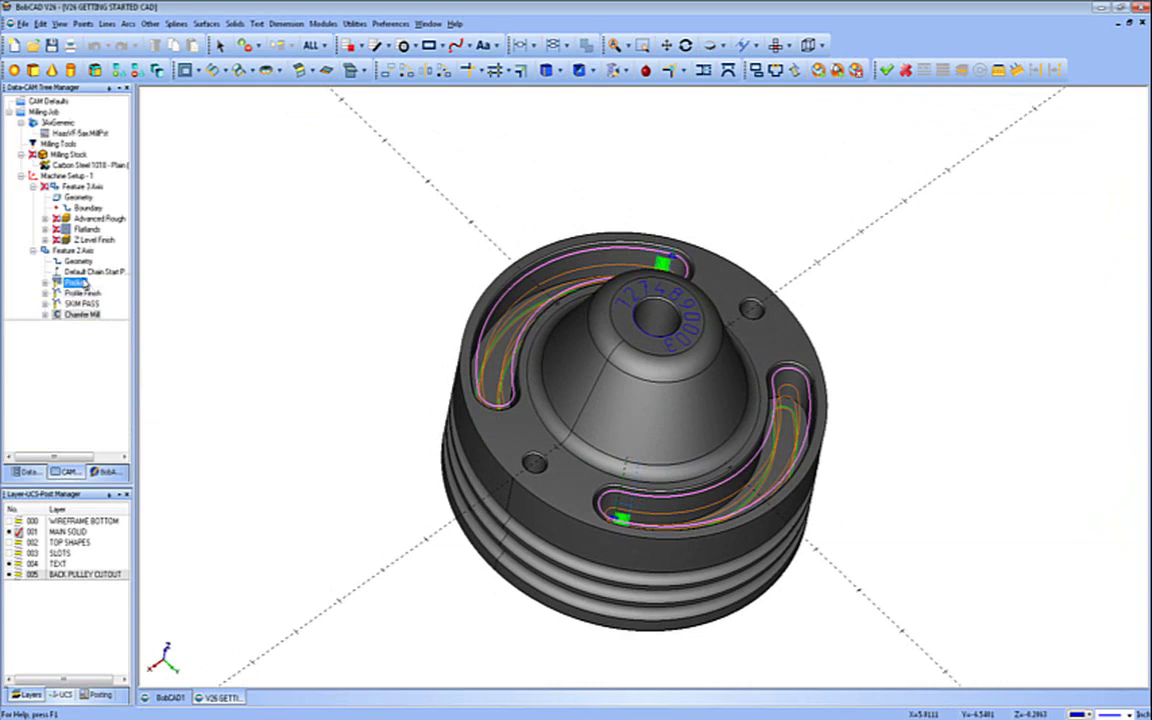
- Add a Mill Drill Hole feature to Machine Setup - 1, selecting the edges of the two flange holes and the central bore as geometry
right_click(62, 177)
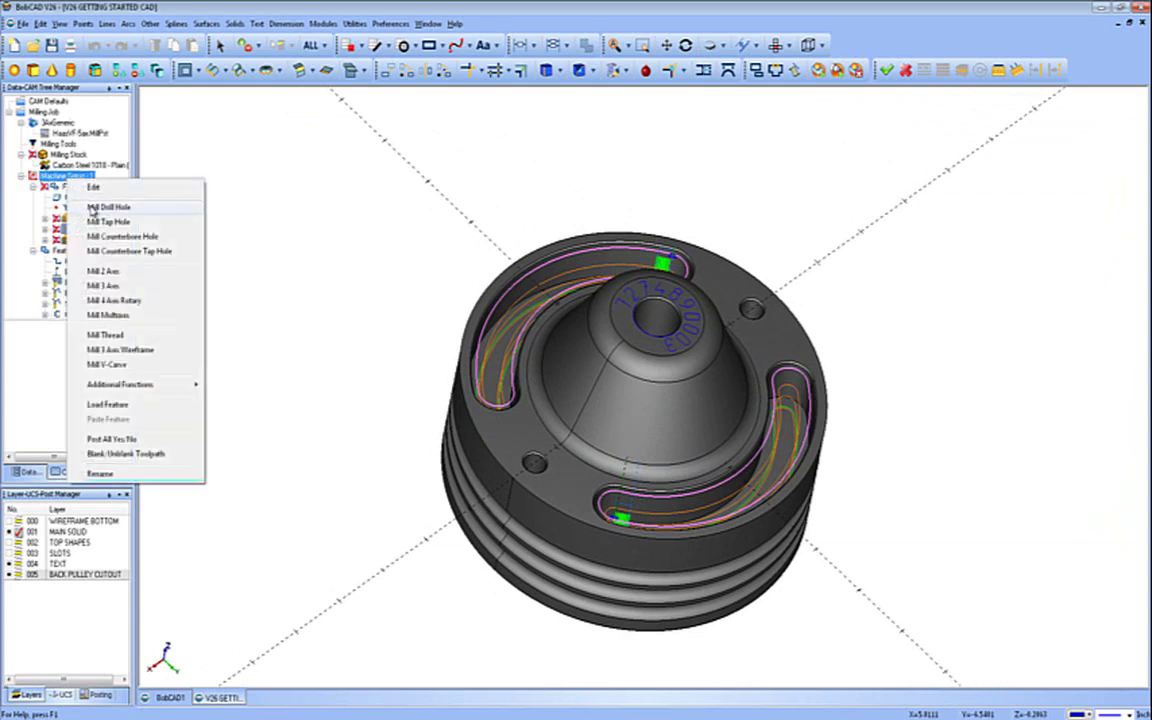
click(92, 207)
click(527, 211)
scroll(476, 525, up, 5)
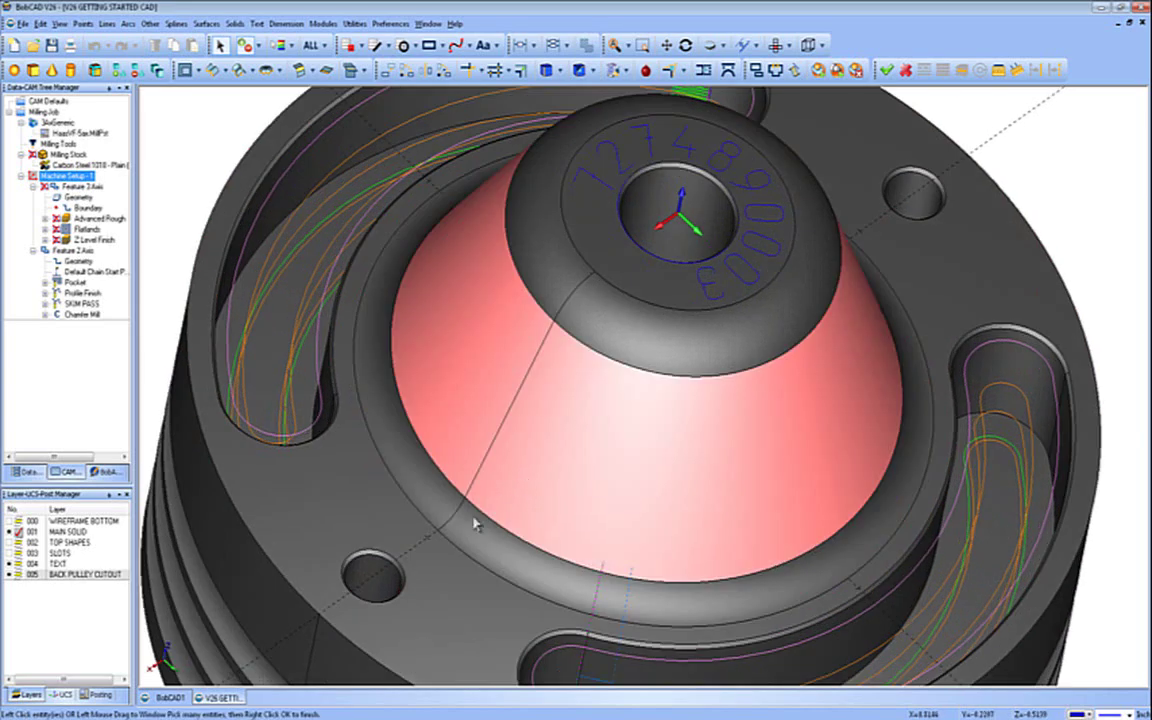
click(392, 572)
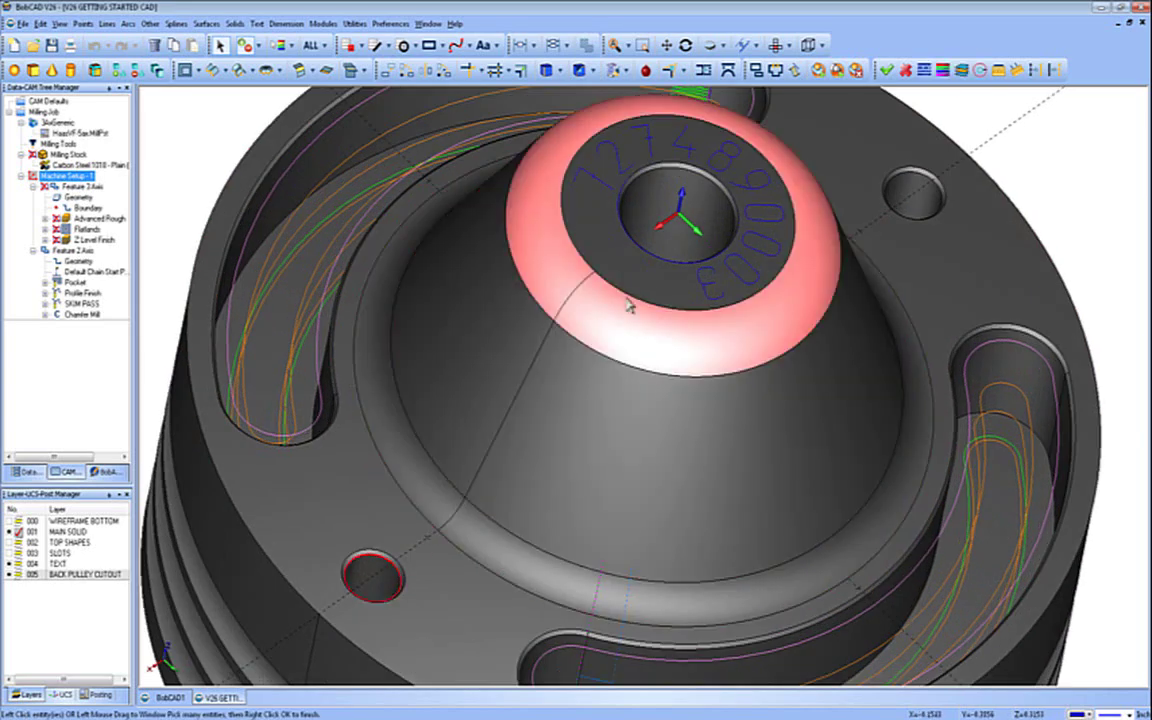
click(716, 191)
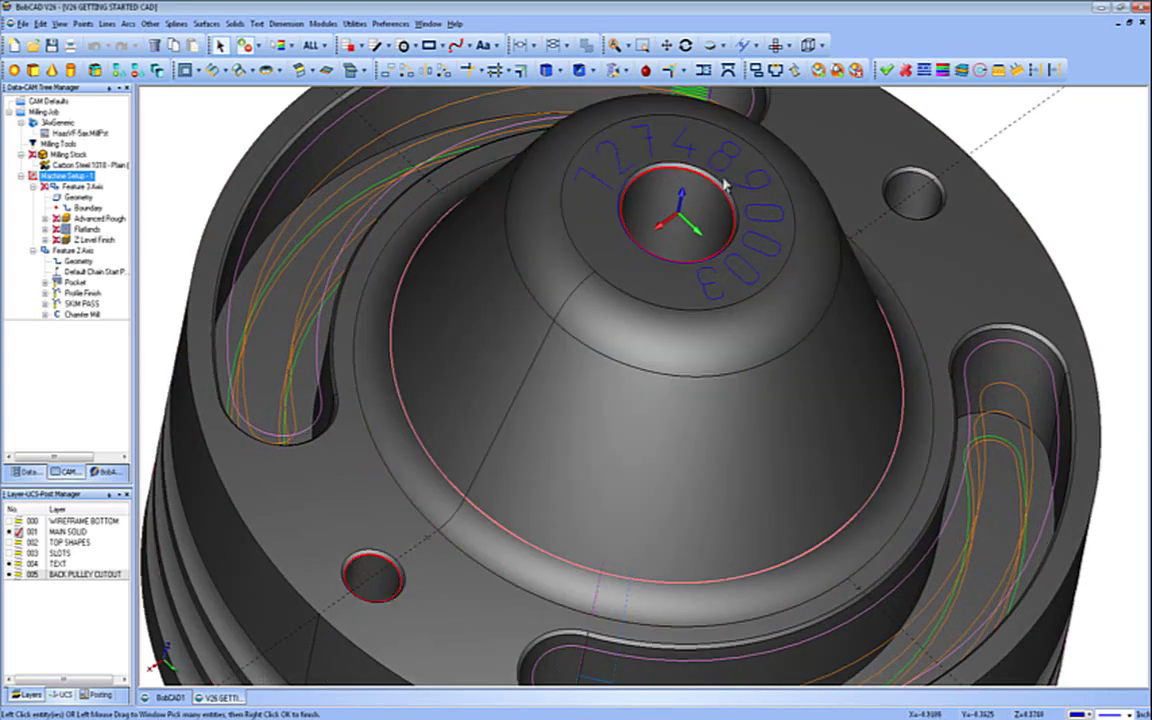
click(916, 181)
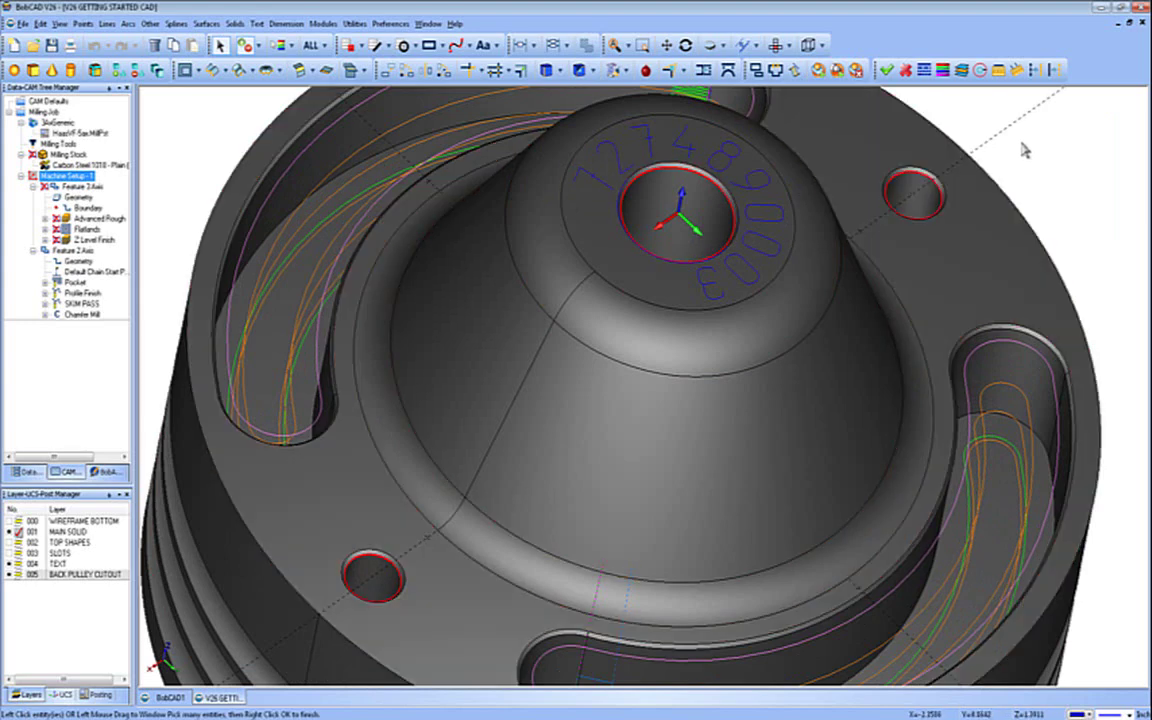
right_click(190, 226)
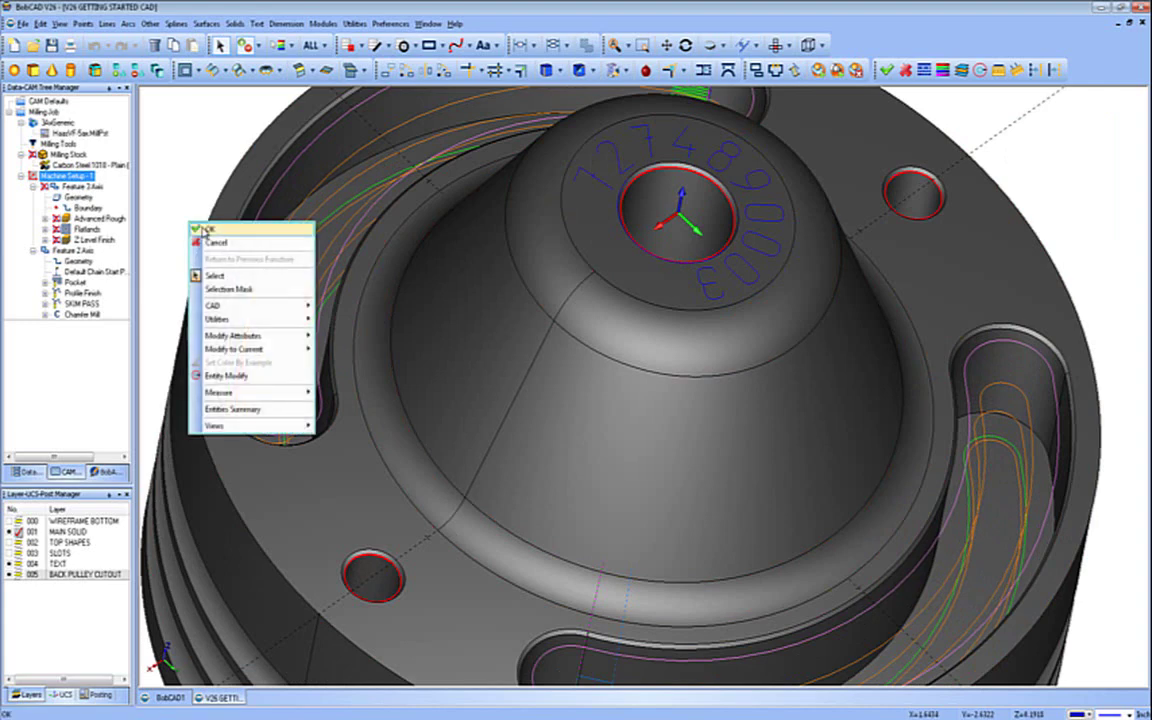
click(200, 233)
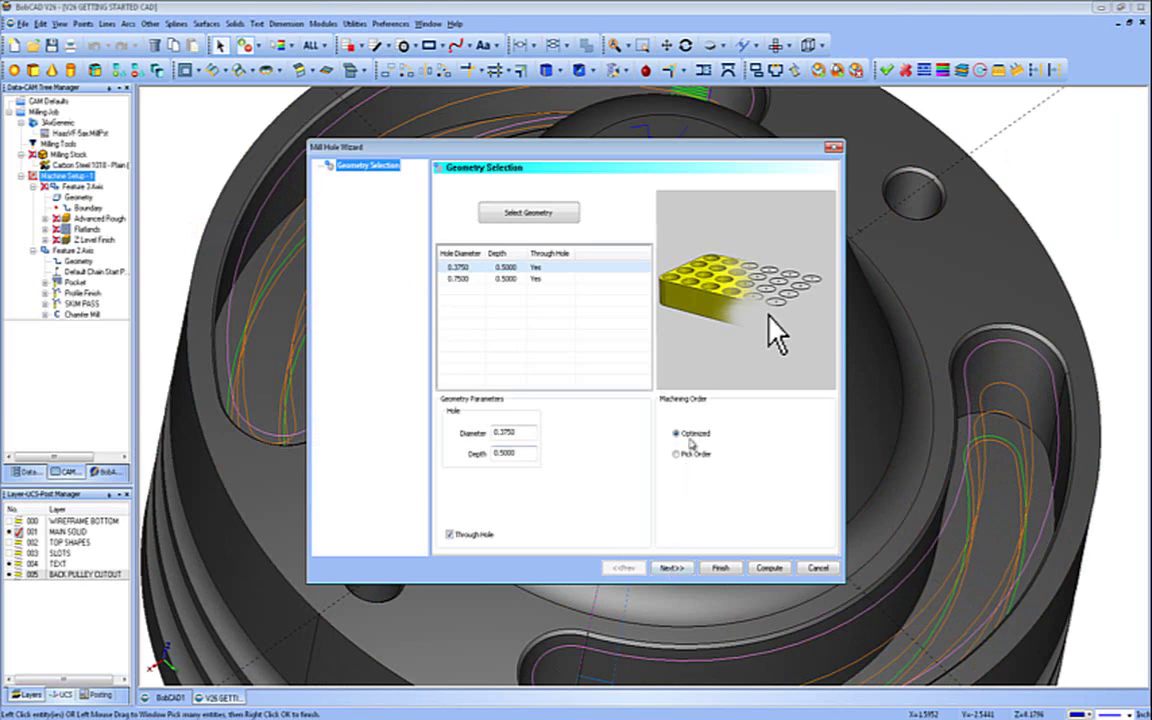
- Set both the rapid plane and the feed plane of the 0.3750 diameter hole feature to 1.6
click(673, 569)
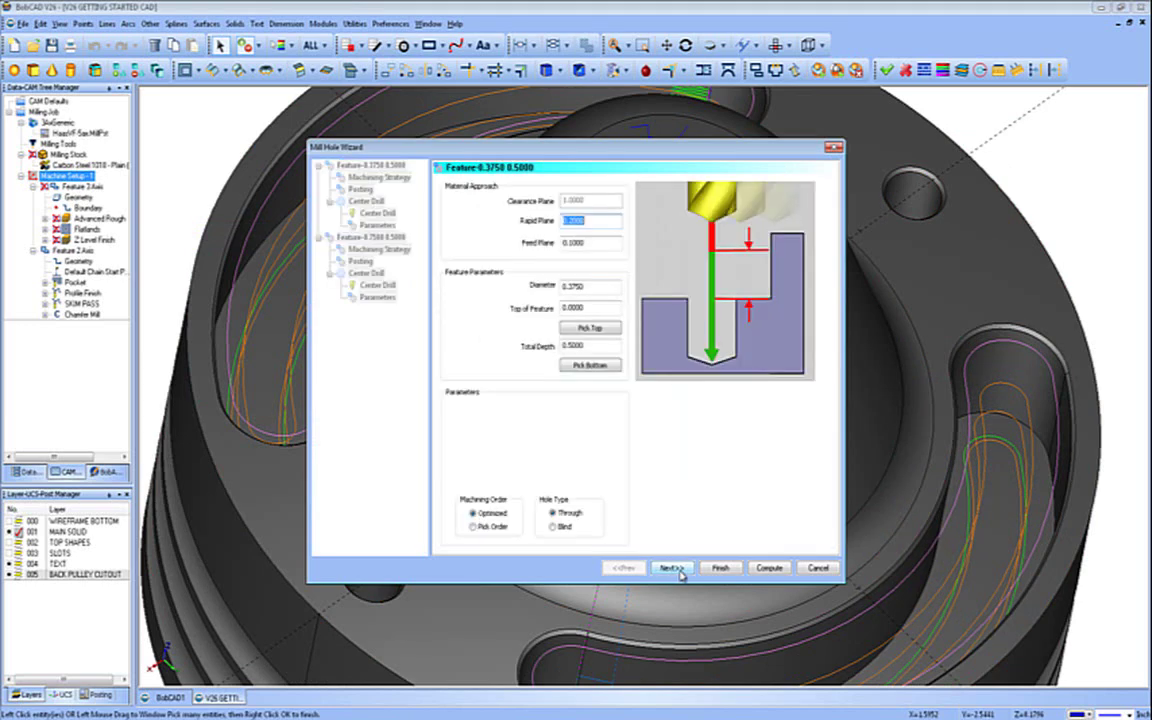
key(Tab)
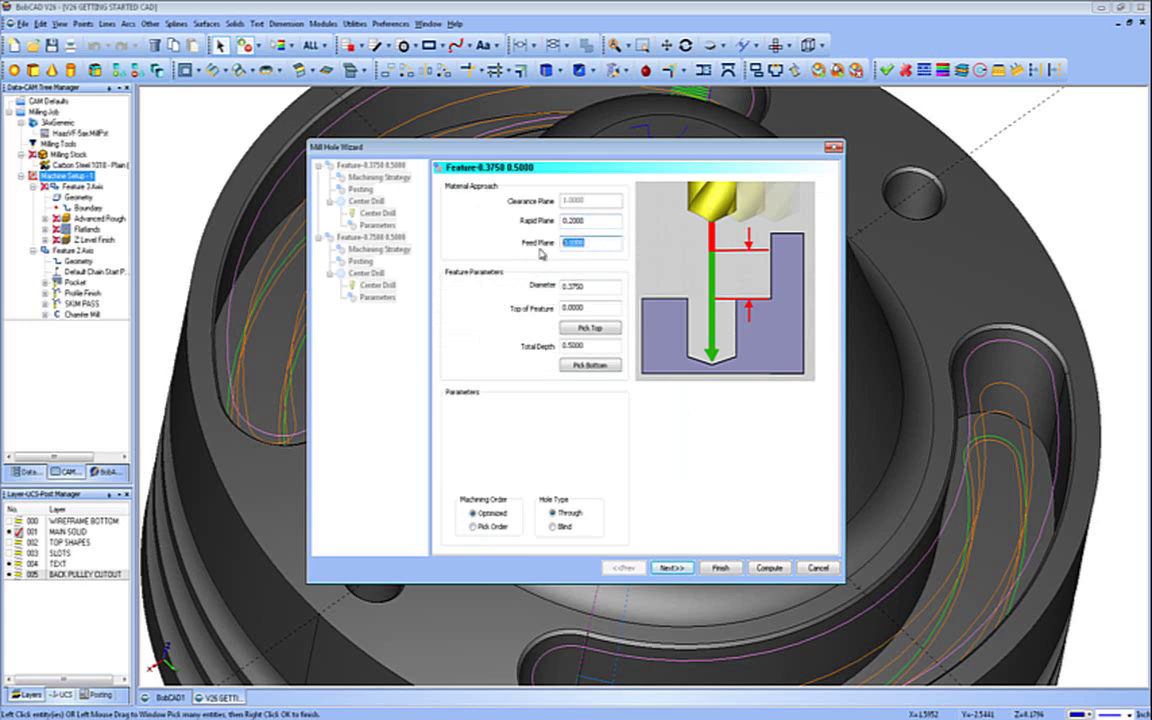
key(shift+Tab)
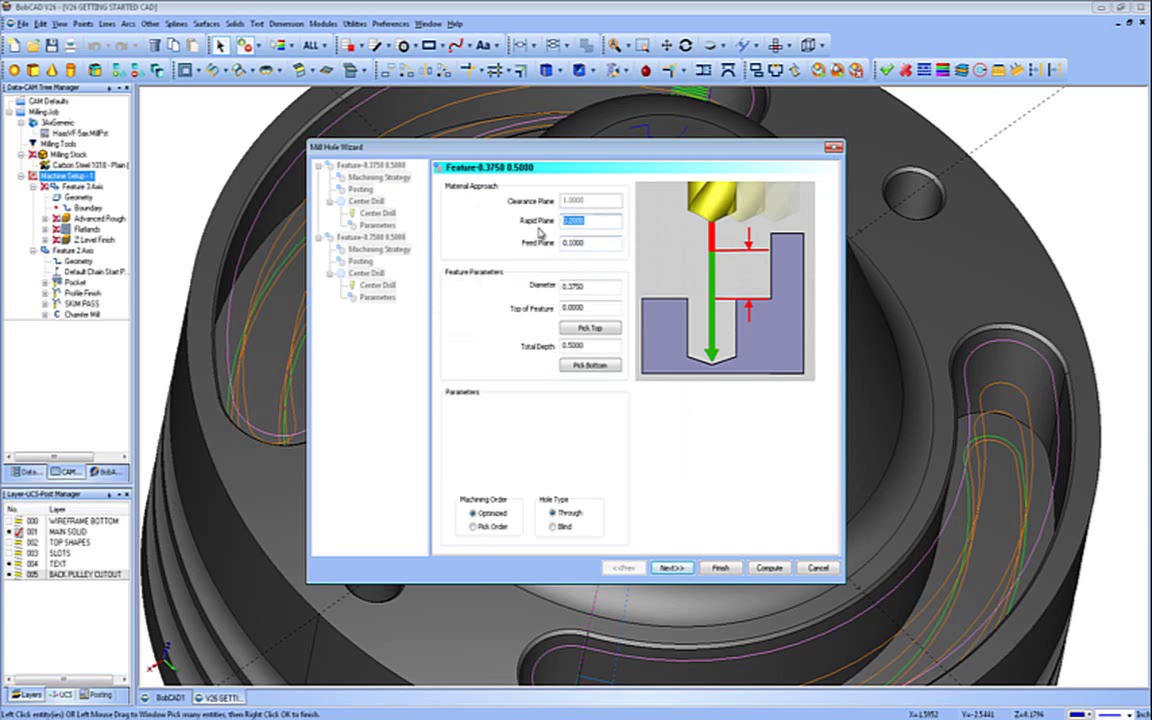
key(Tab)
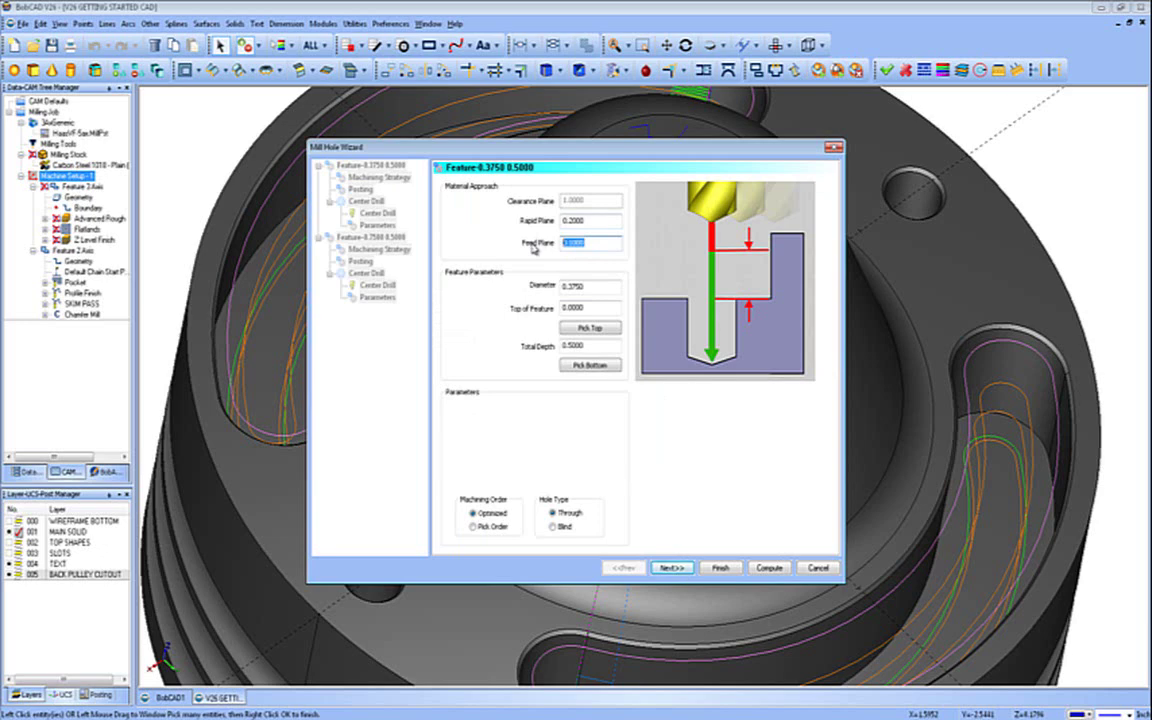
text(1.6)
key(shift+Tab)
text(1)
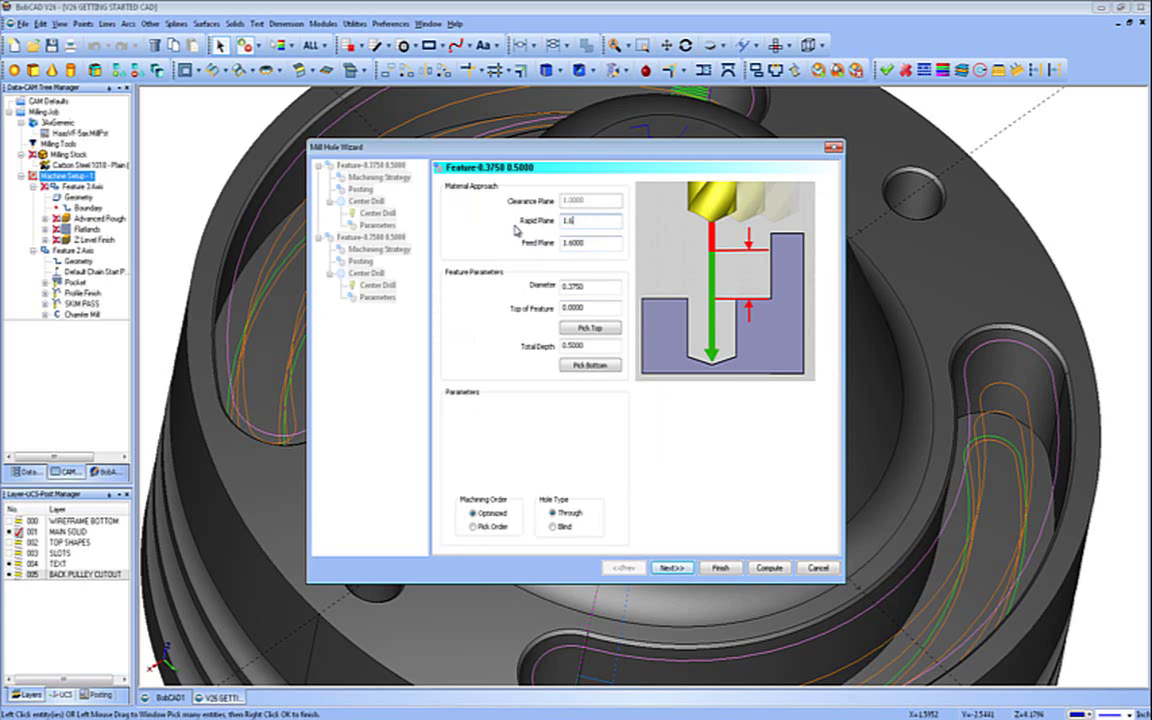
- Pick the 0.3750 hole feature's top at -1.5000 on the flange's outer rim and its bottom for a 2.0000 total depth
click(590, 308)
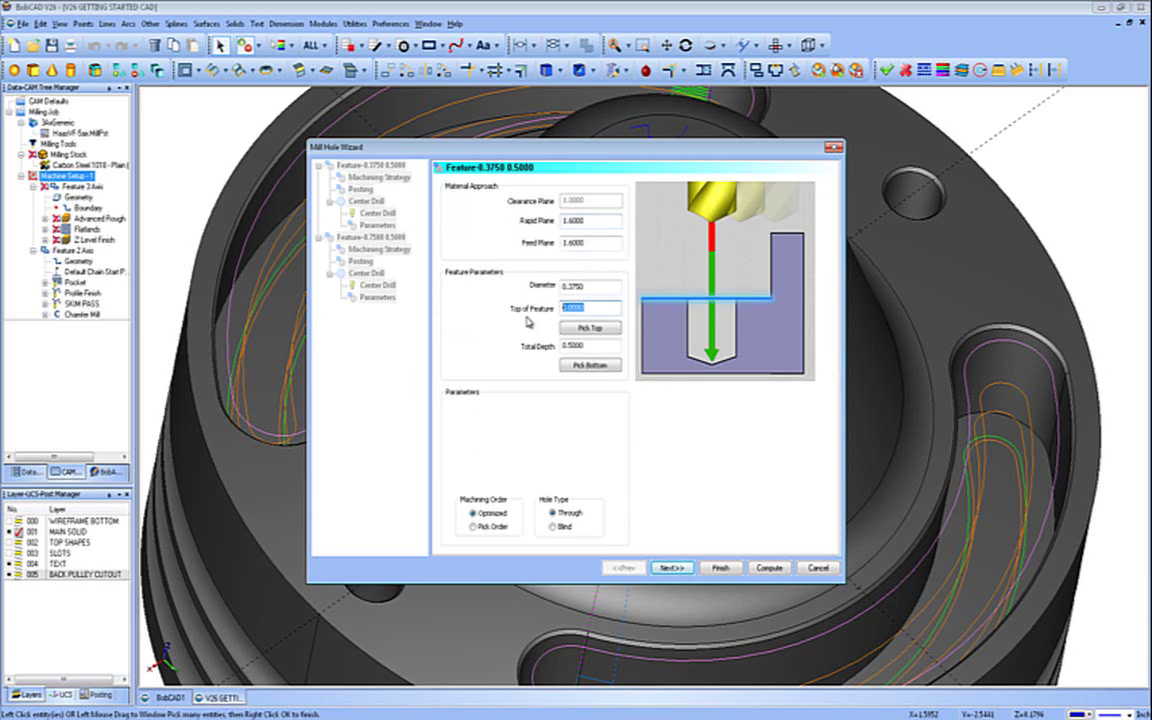
click(590, 328)
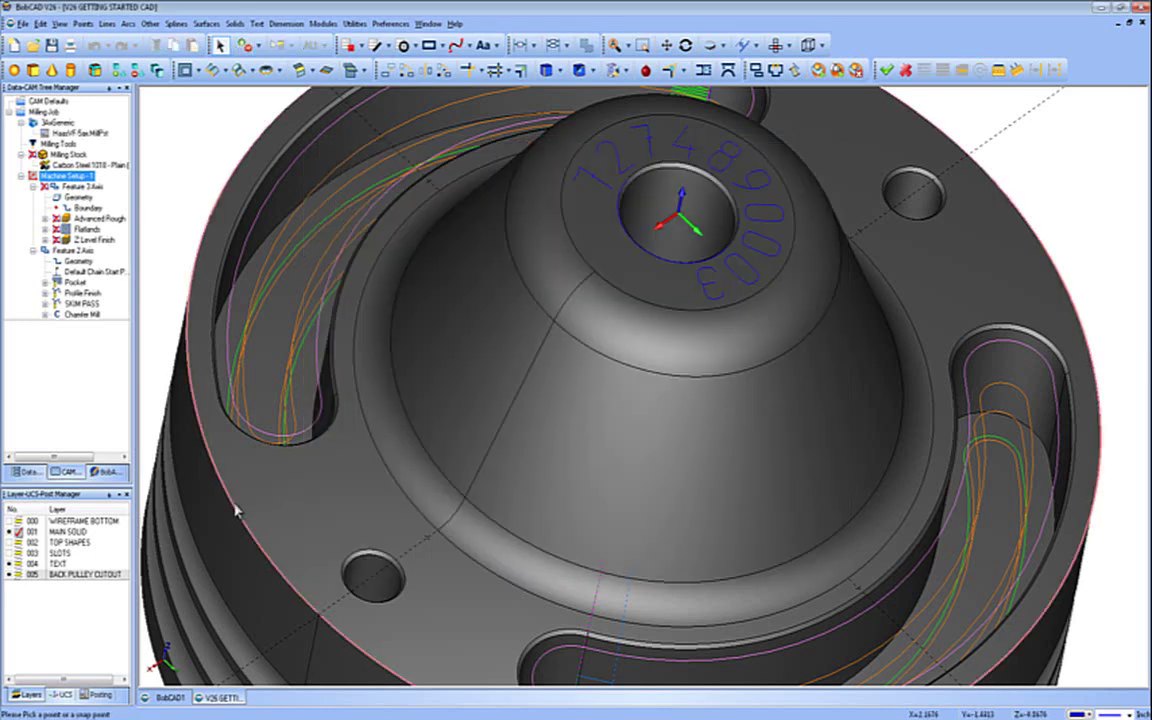
click(237, 511)
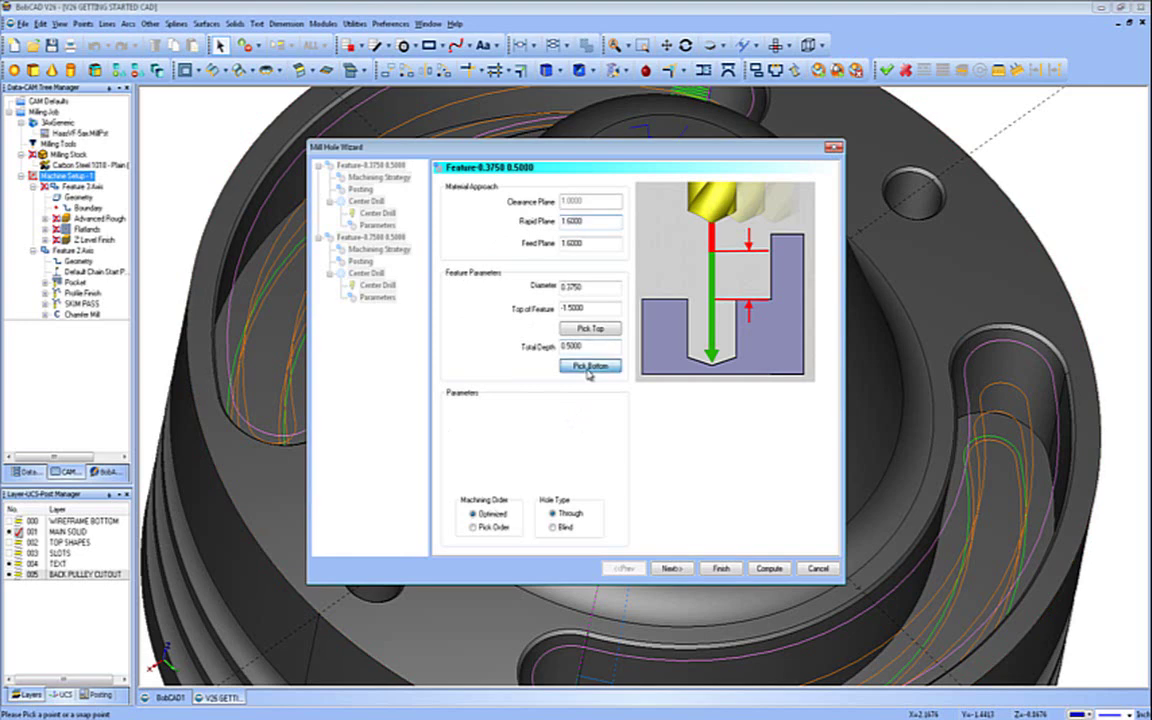
click(589, 368)
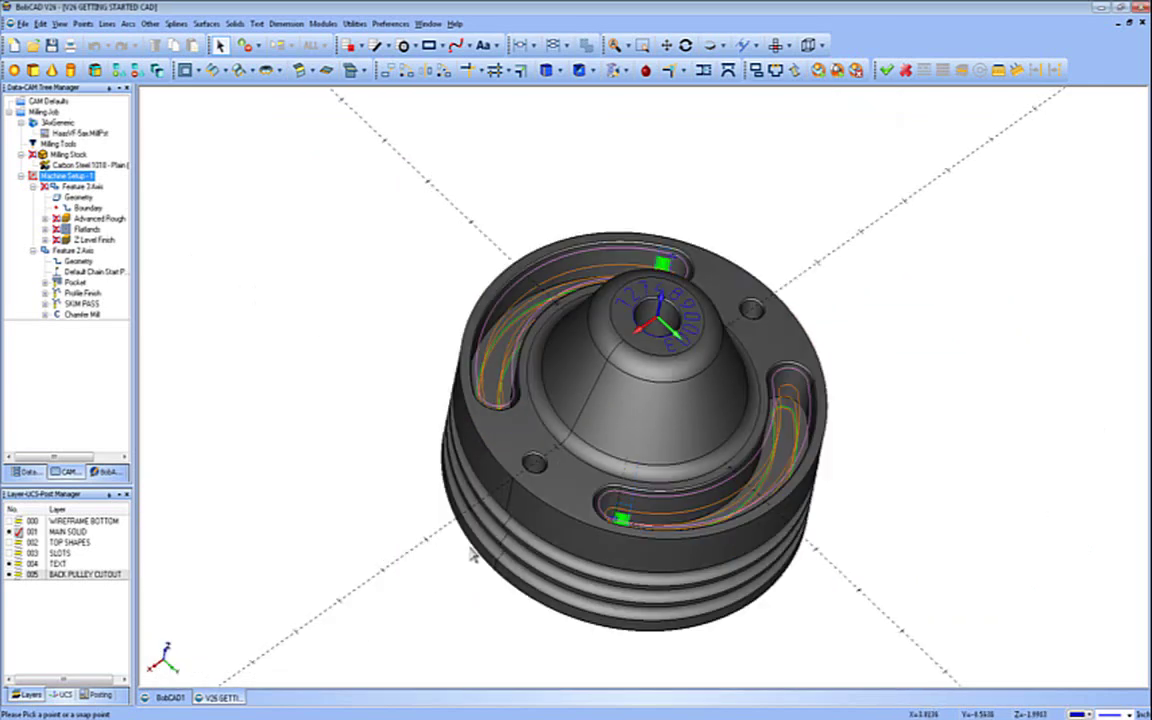
click(425, 502)
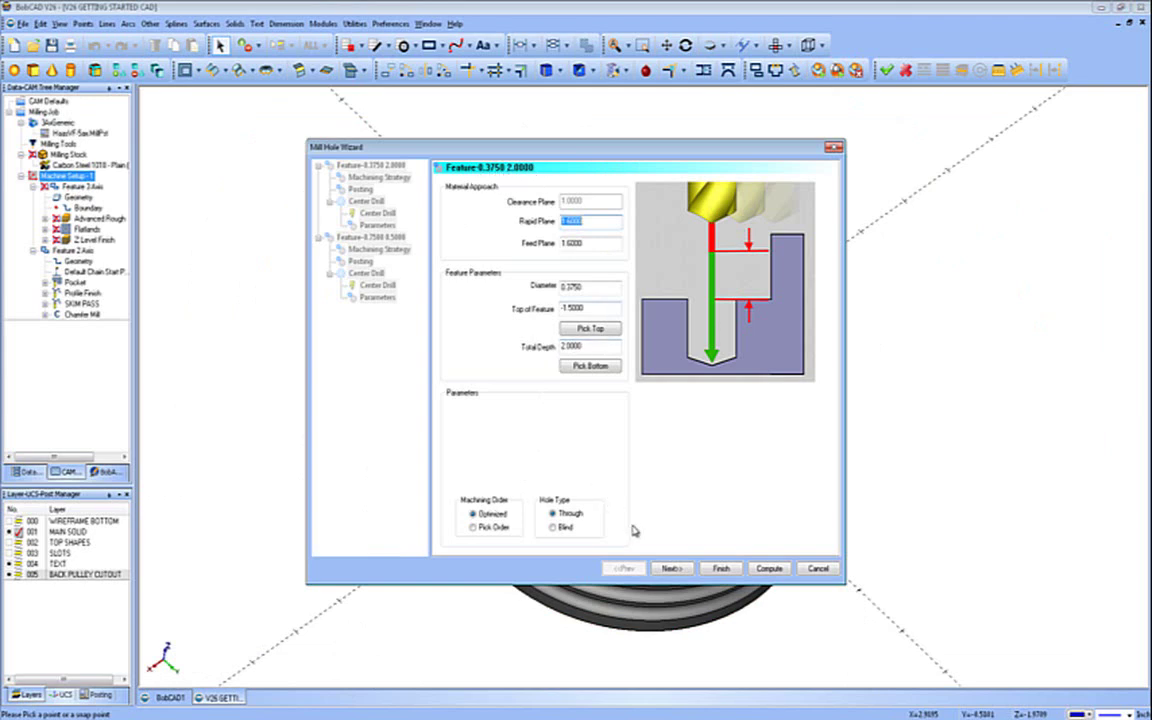
- Apply the Hole template to the 0.3750 diameter feature and replace its Chamfer Drill operation with Chamfer Mill
click(669, 569)
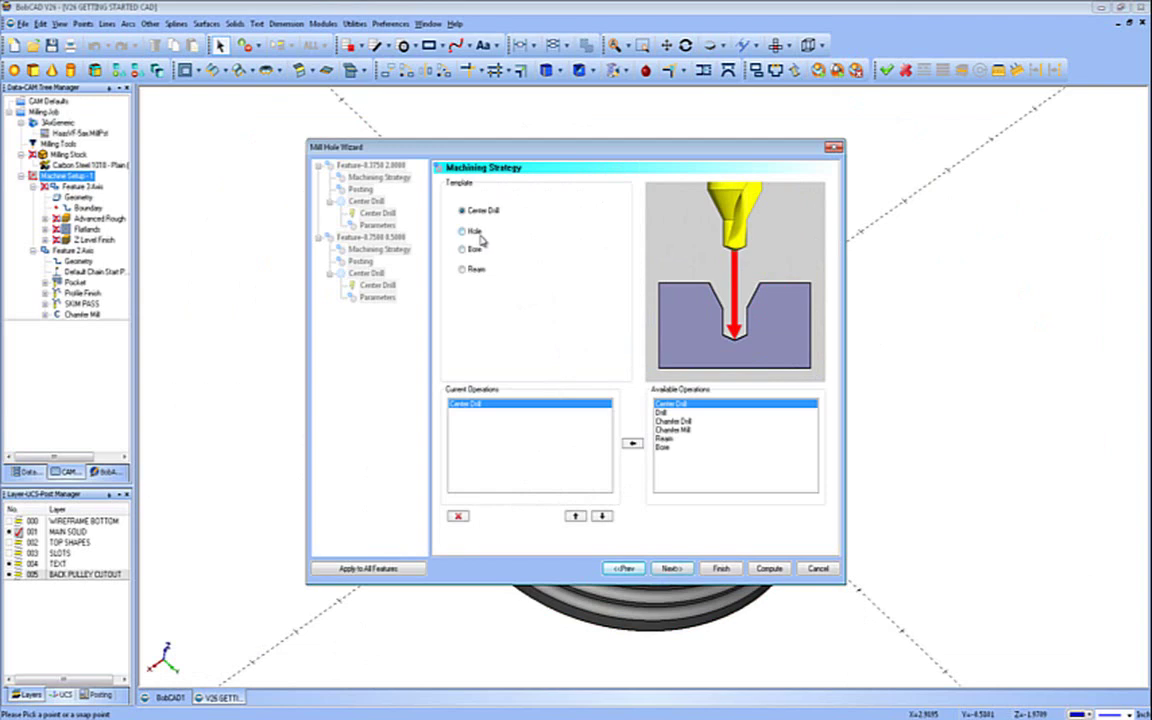
click(476, 233)
click(470, 422)
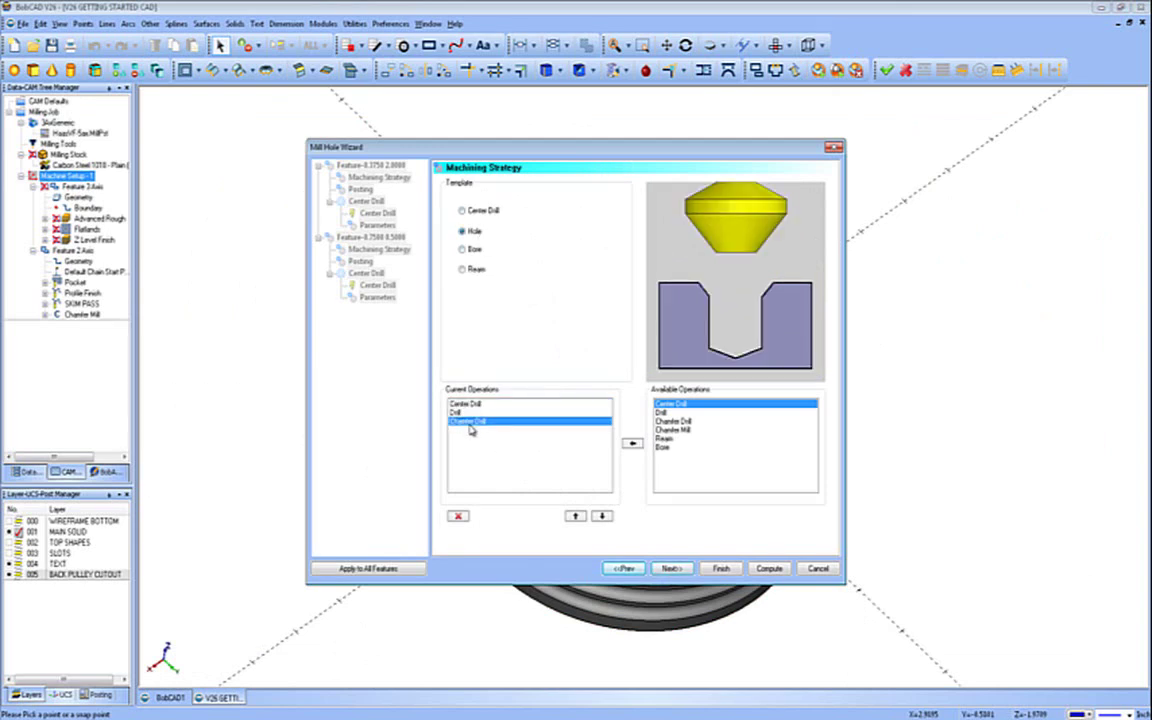
click(458, 516)
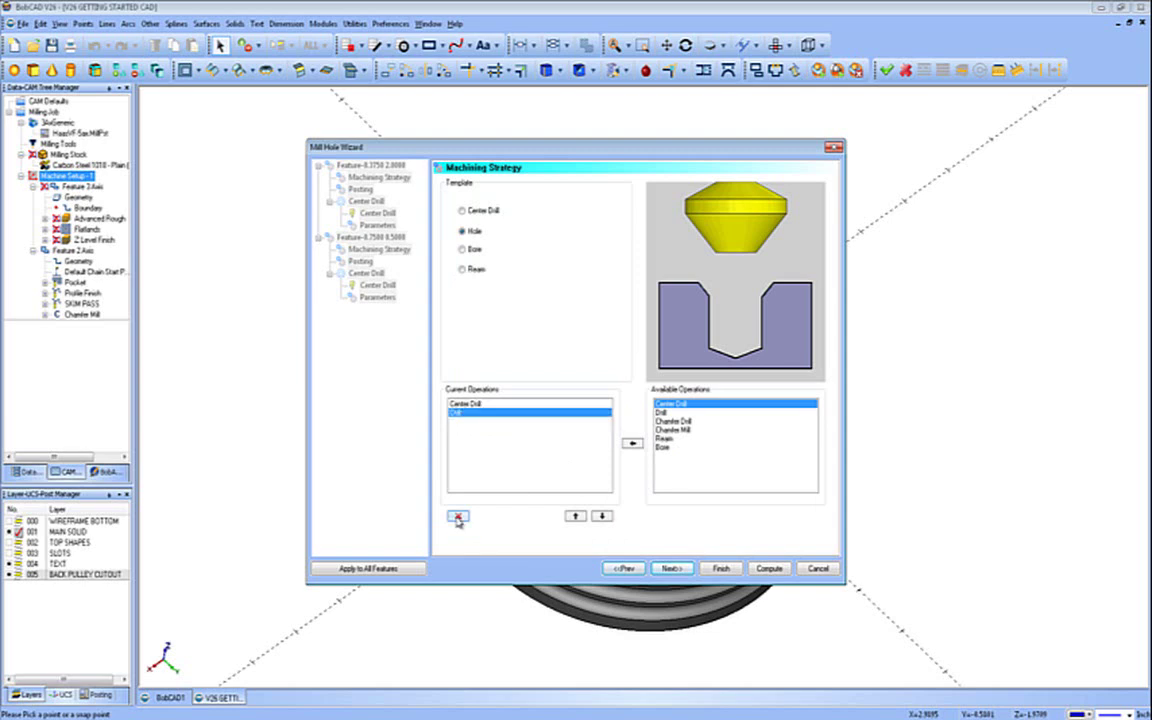
click(672, 429)
click(632, 443)
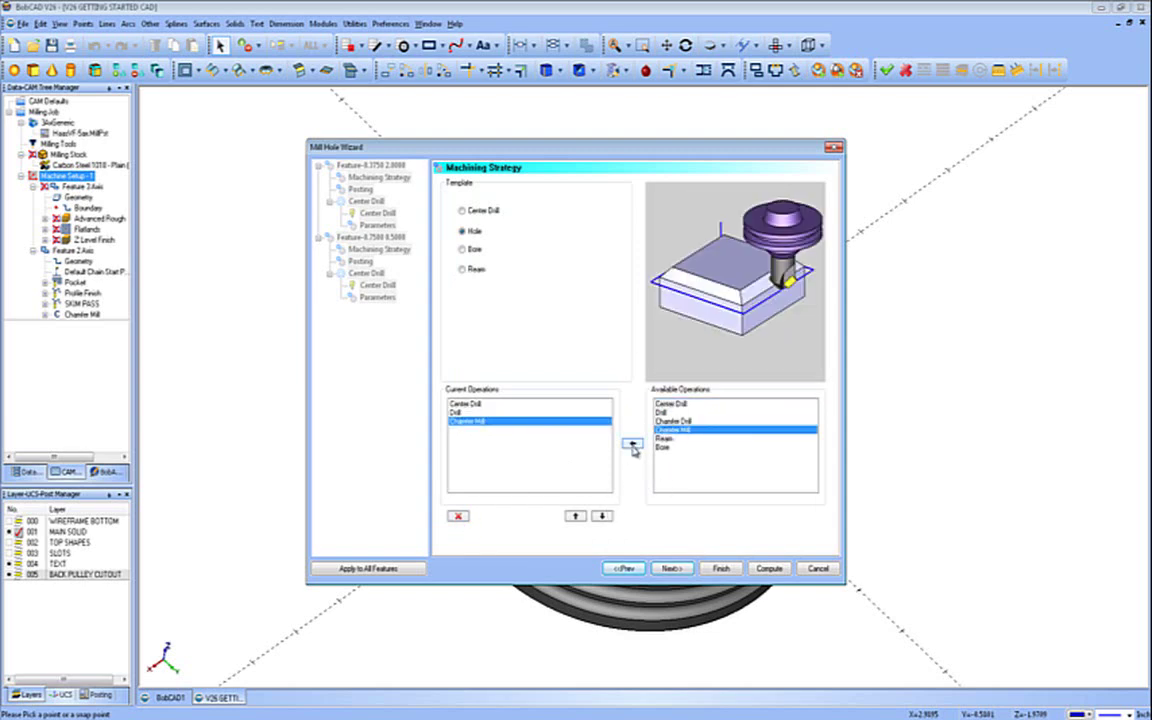
- Add the 3/4 - 90 DEGREE SPOT DRILL from the tool library and use it for the Center Drill operation
click(669, 569)
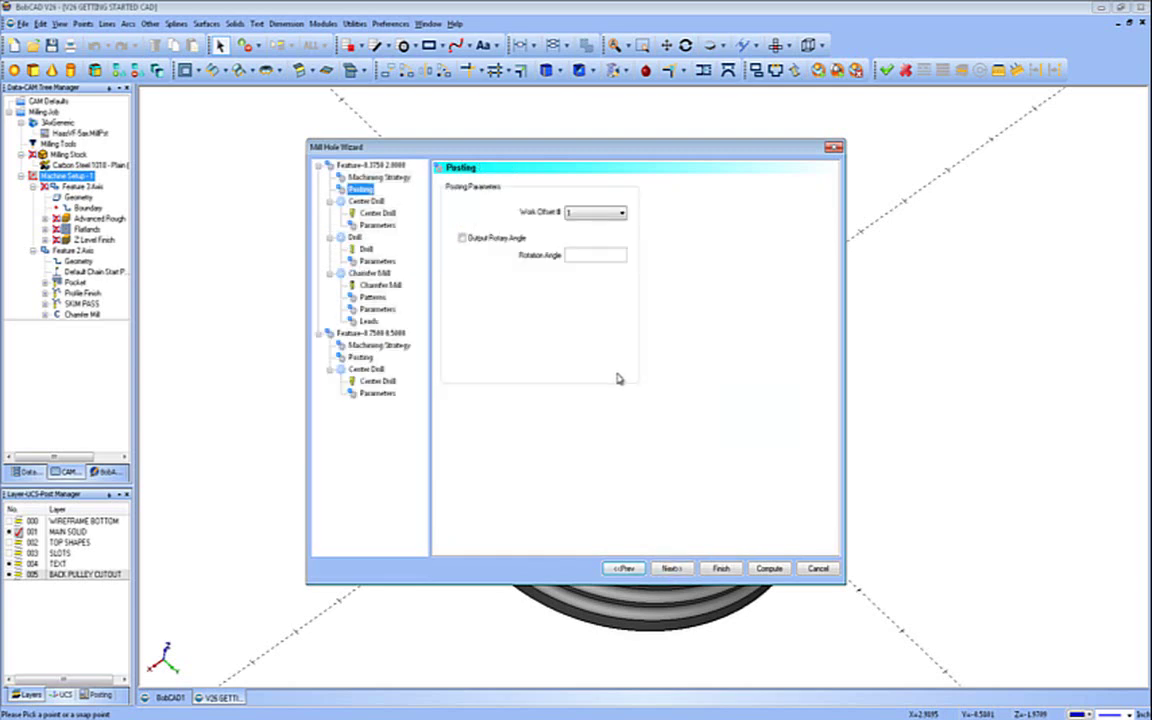
click(669, 569)
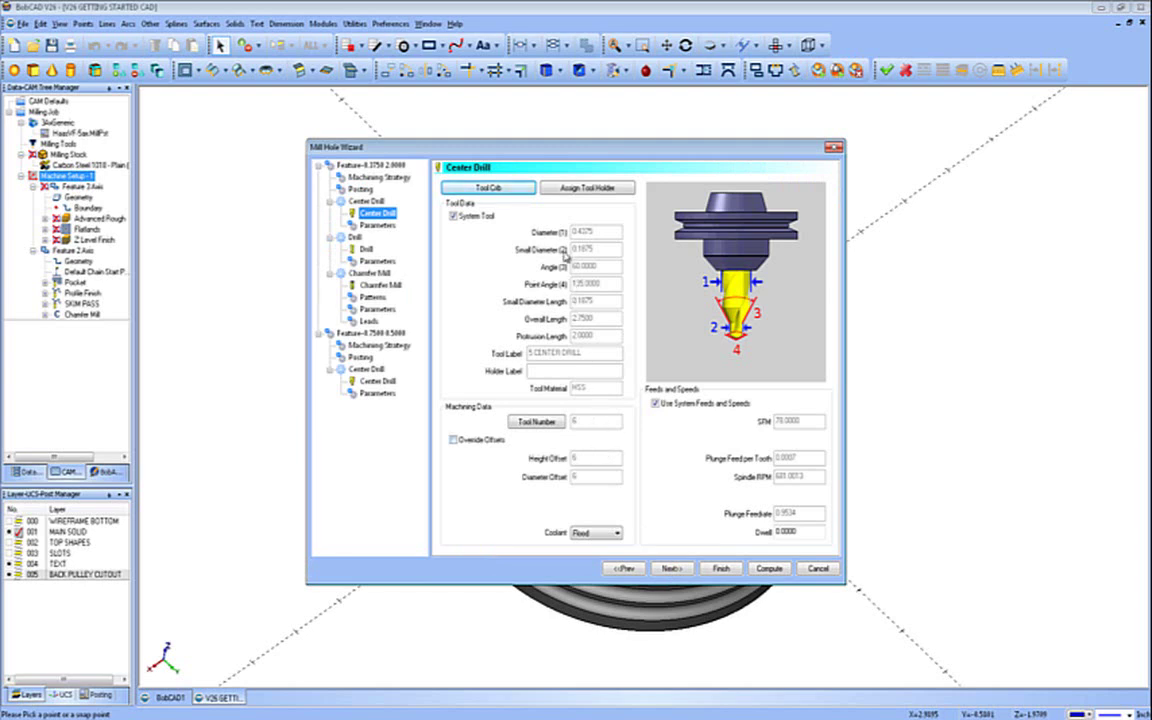
click(476, 187)
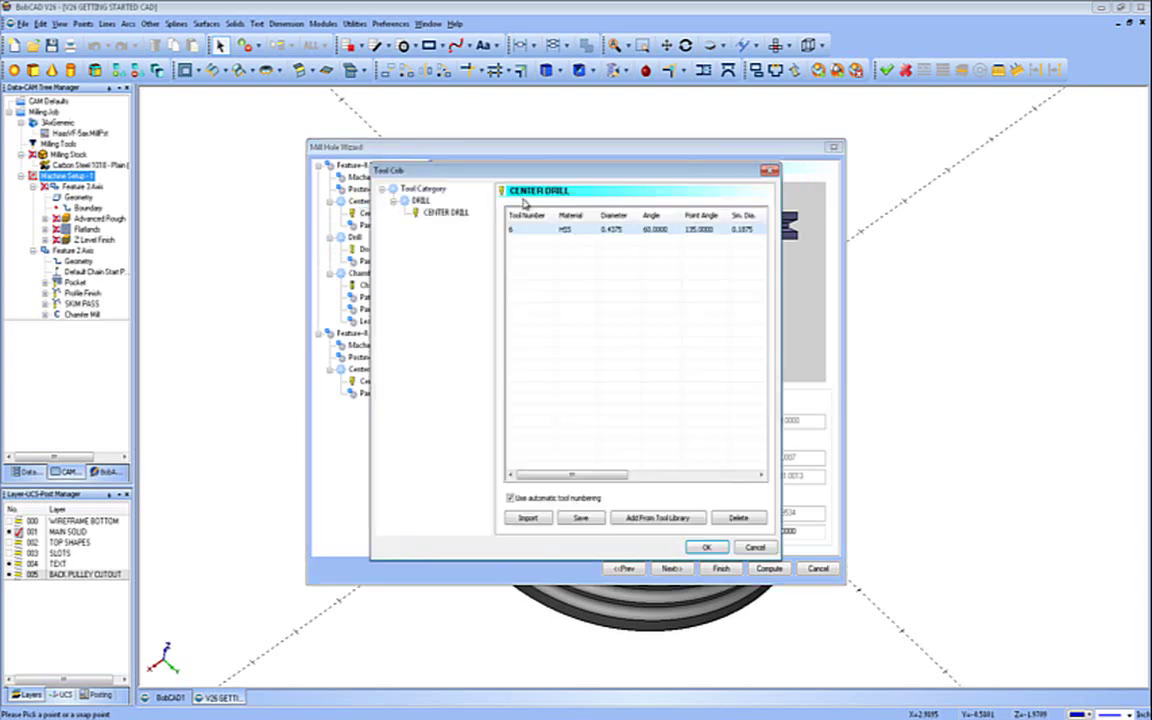
click(660, 518)
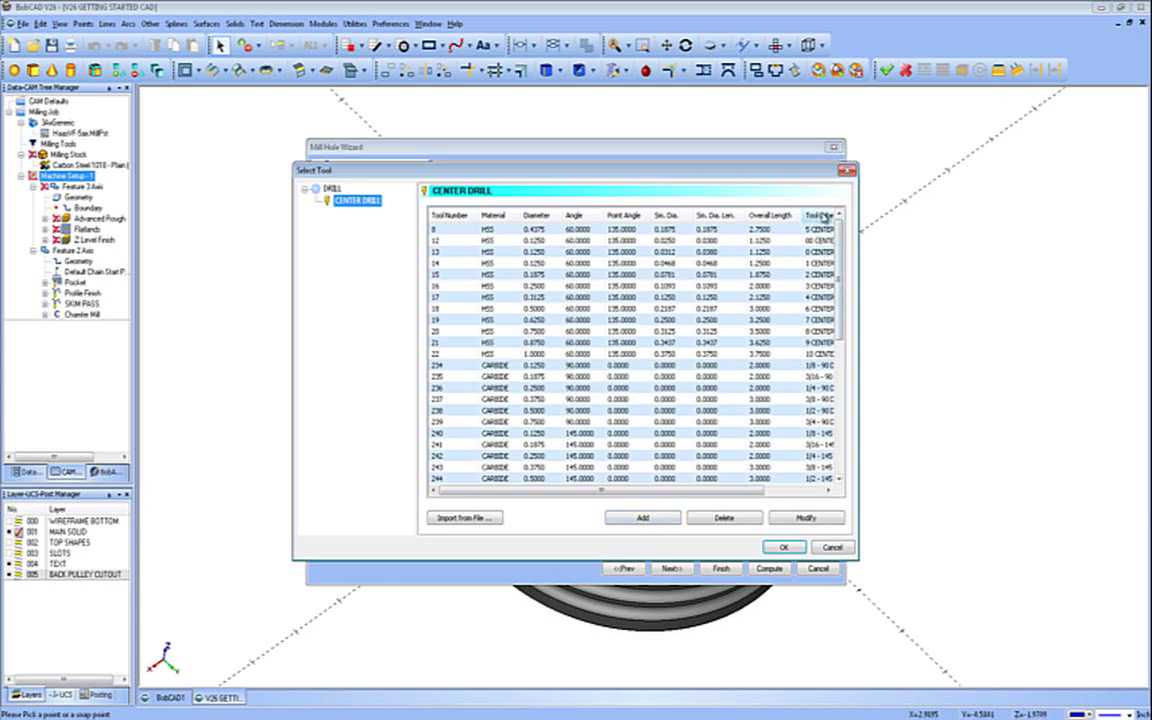
drag(665, 222, 508, 218)
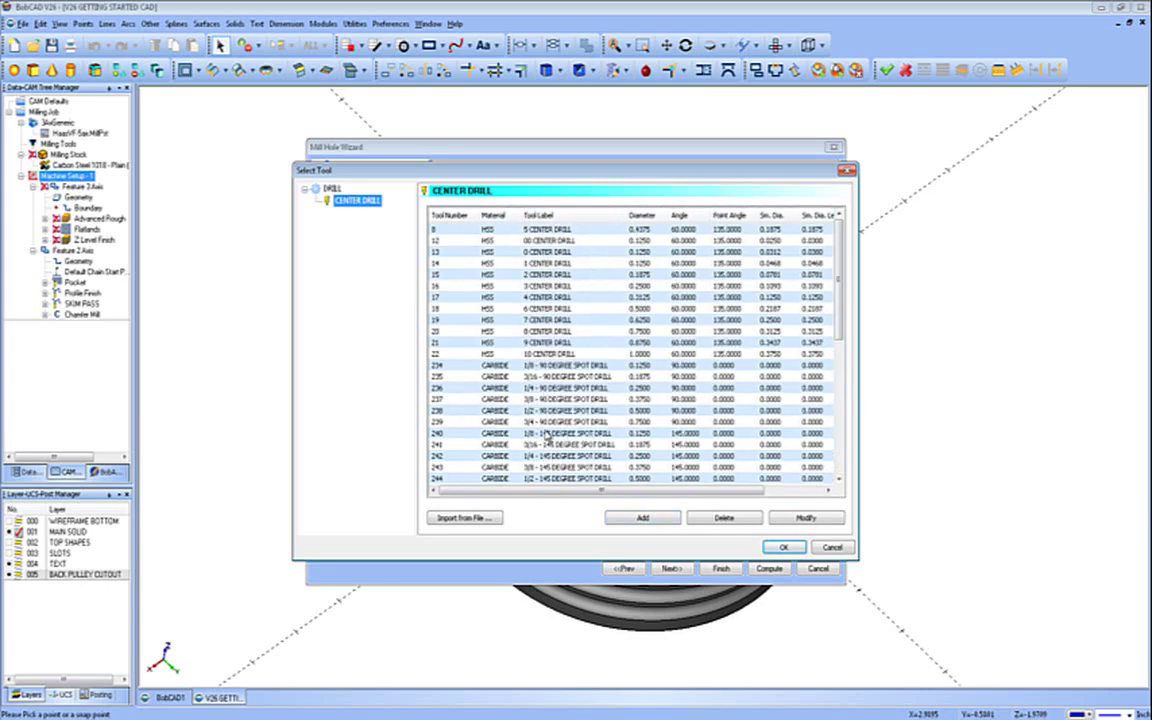
click(555, 421)
click(784, 552)
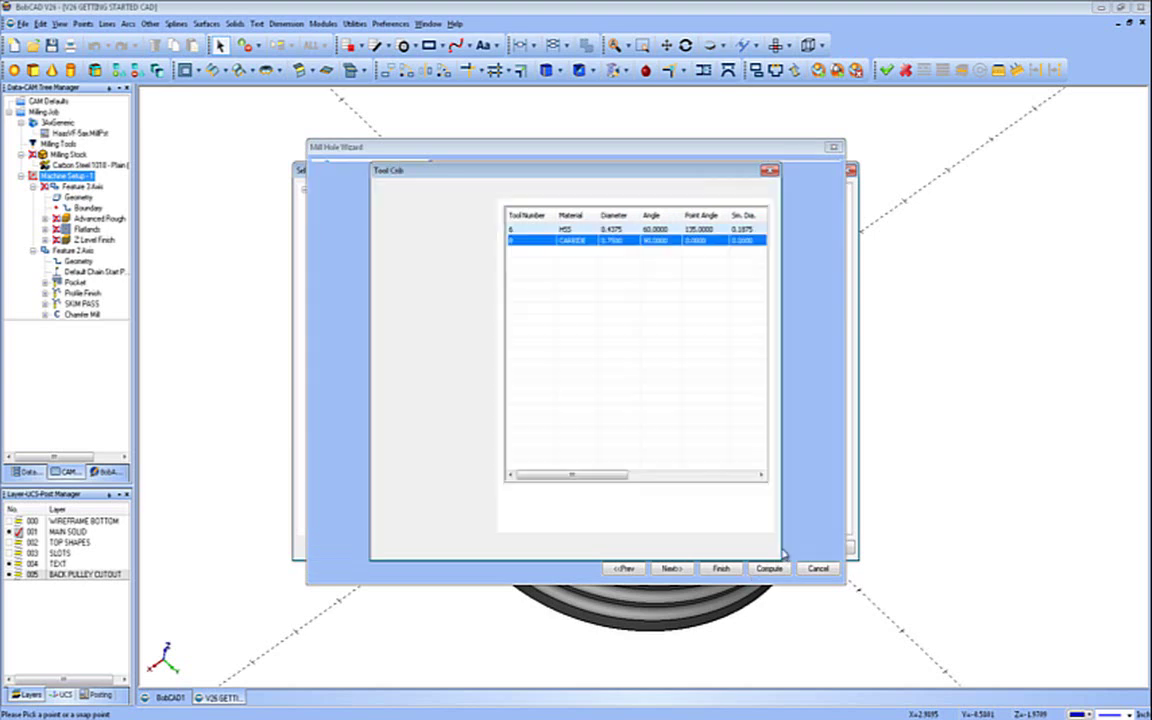
click(706, 547)
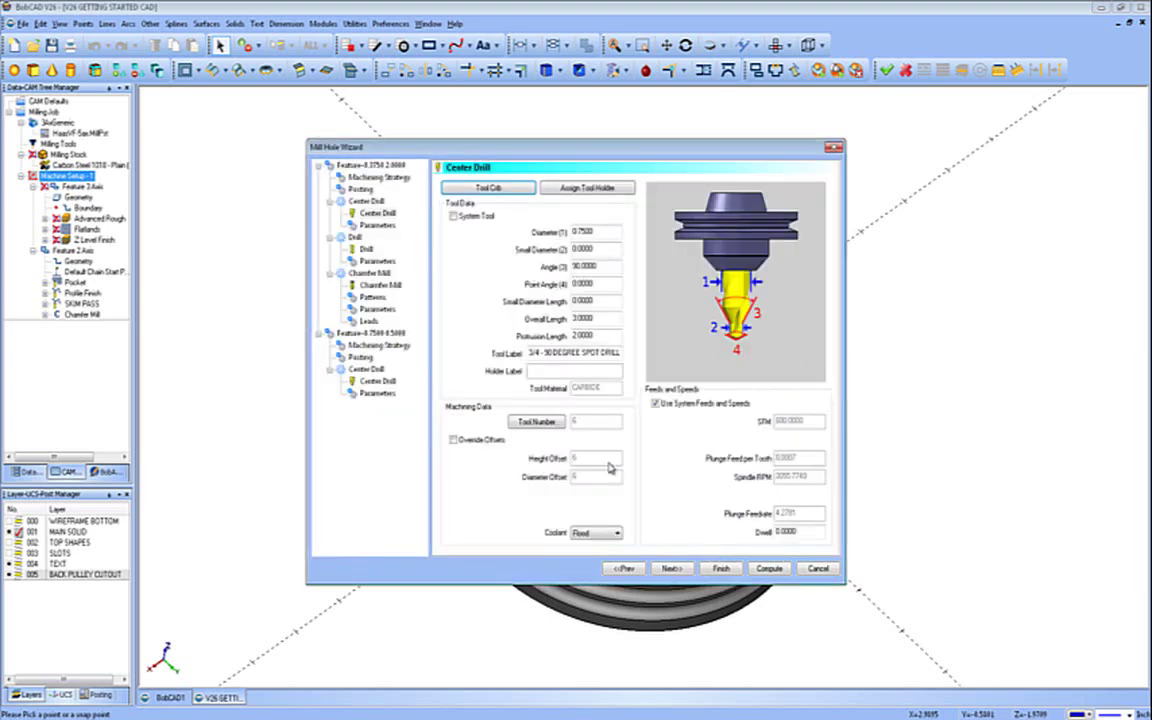
- Assign the Drill Chuck CAT 40 holder to the spot drill and set its protrusion length to 4.0000
click(576, 189)
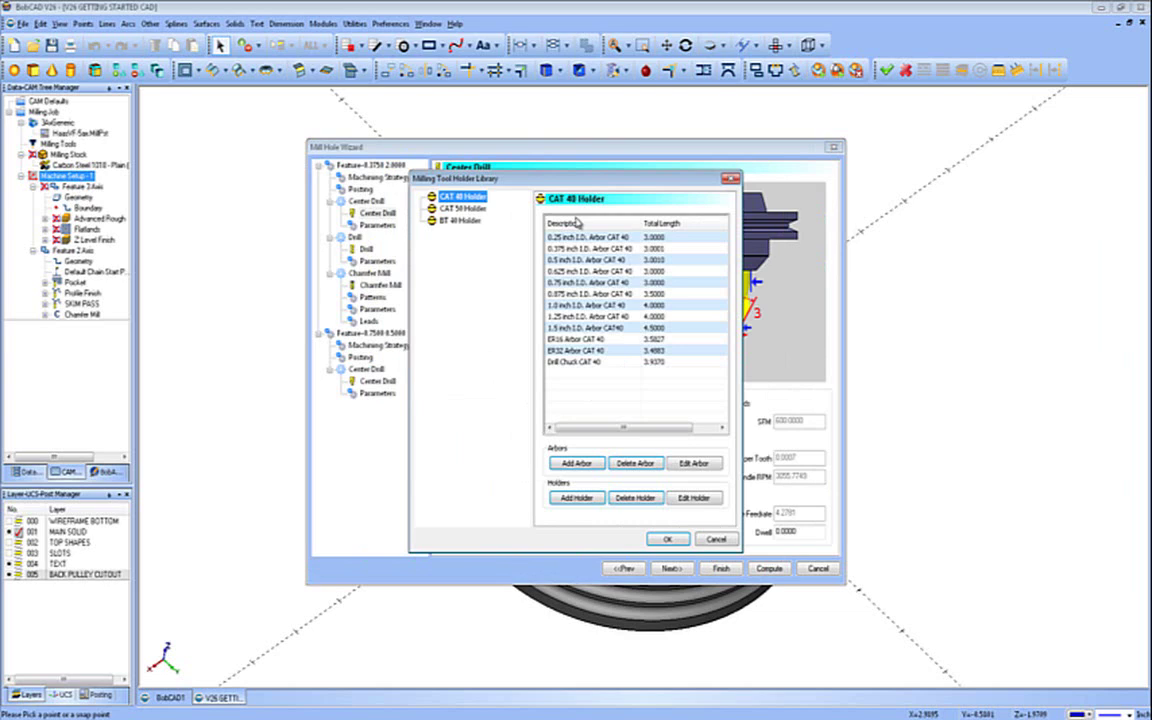
click(586, 362)
click(665, 538)
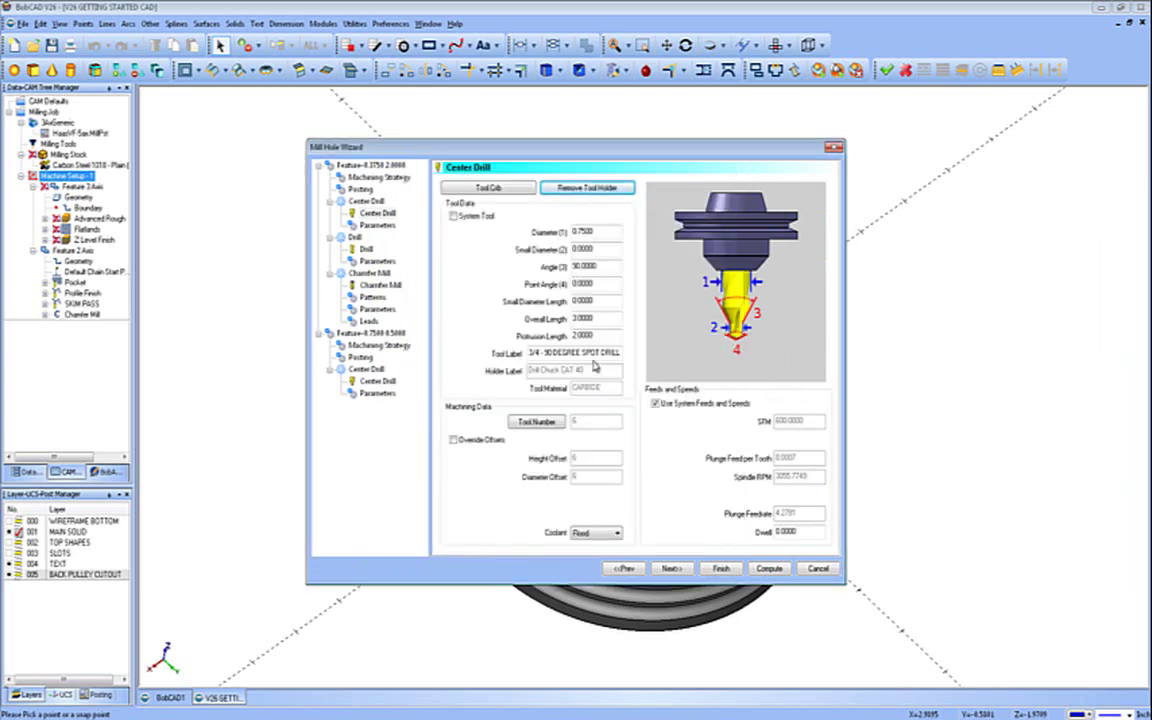
drag(612, 336, 562, 341)
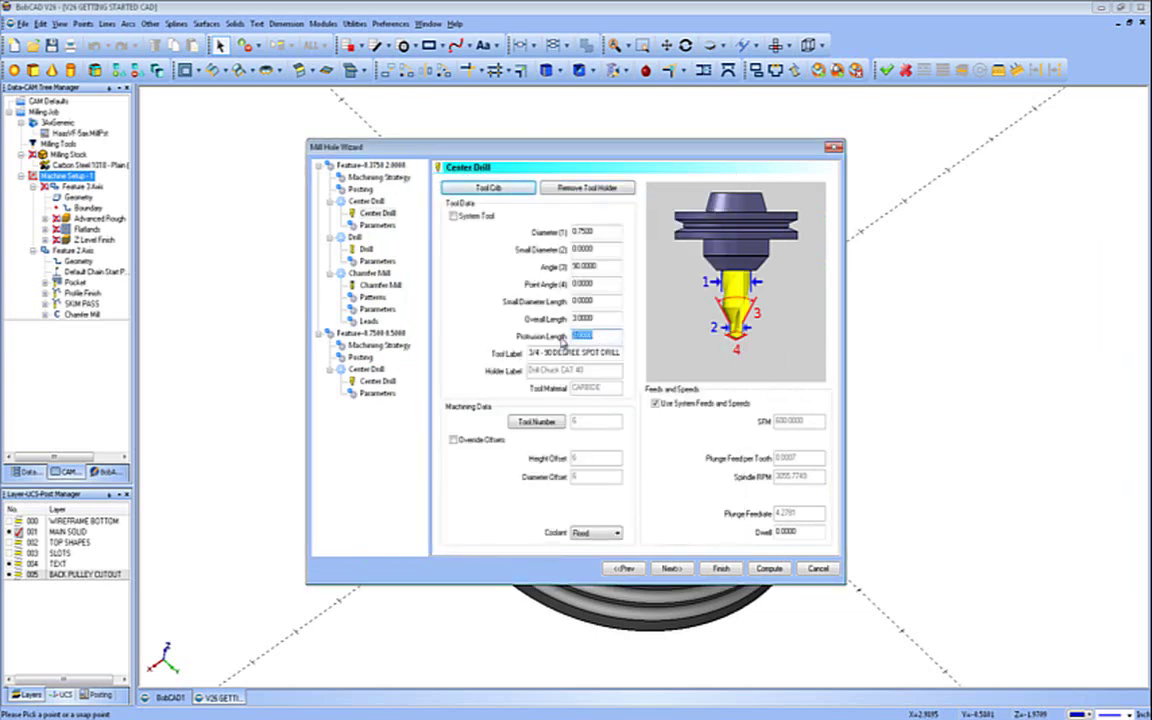
text(4)
key(Tab)
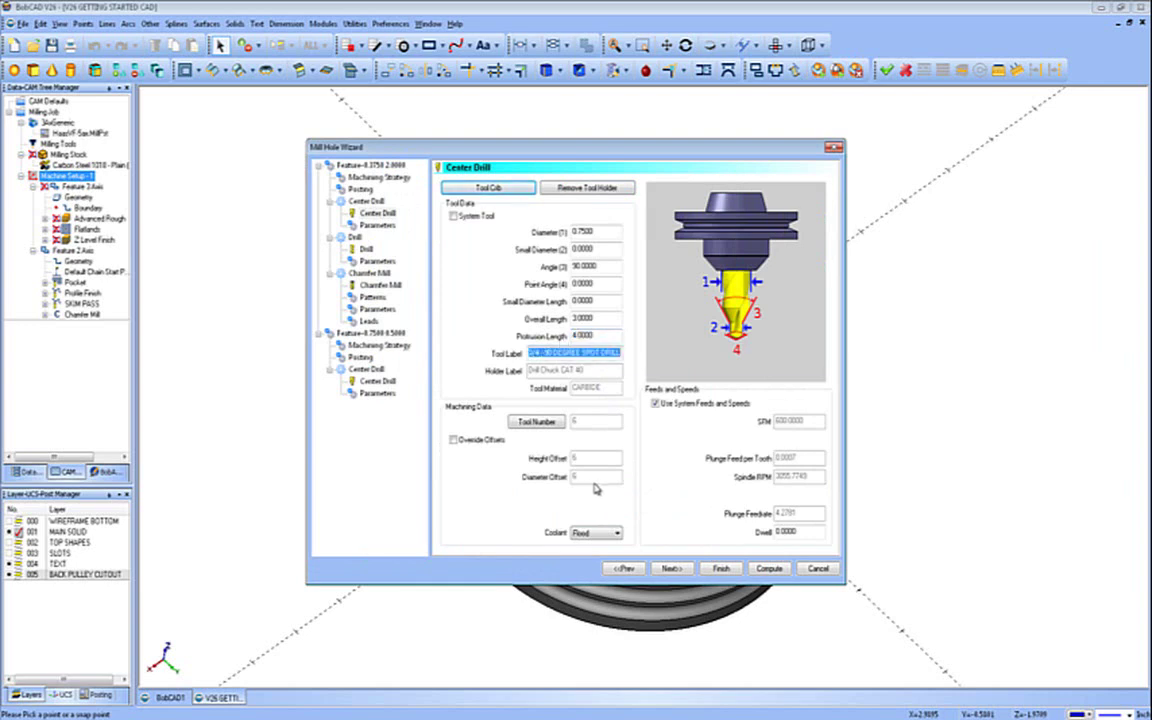
- Set the Center Drill operation's depth to 0.1000, giving a center diameter of 0.2000
click(686, 570)
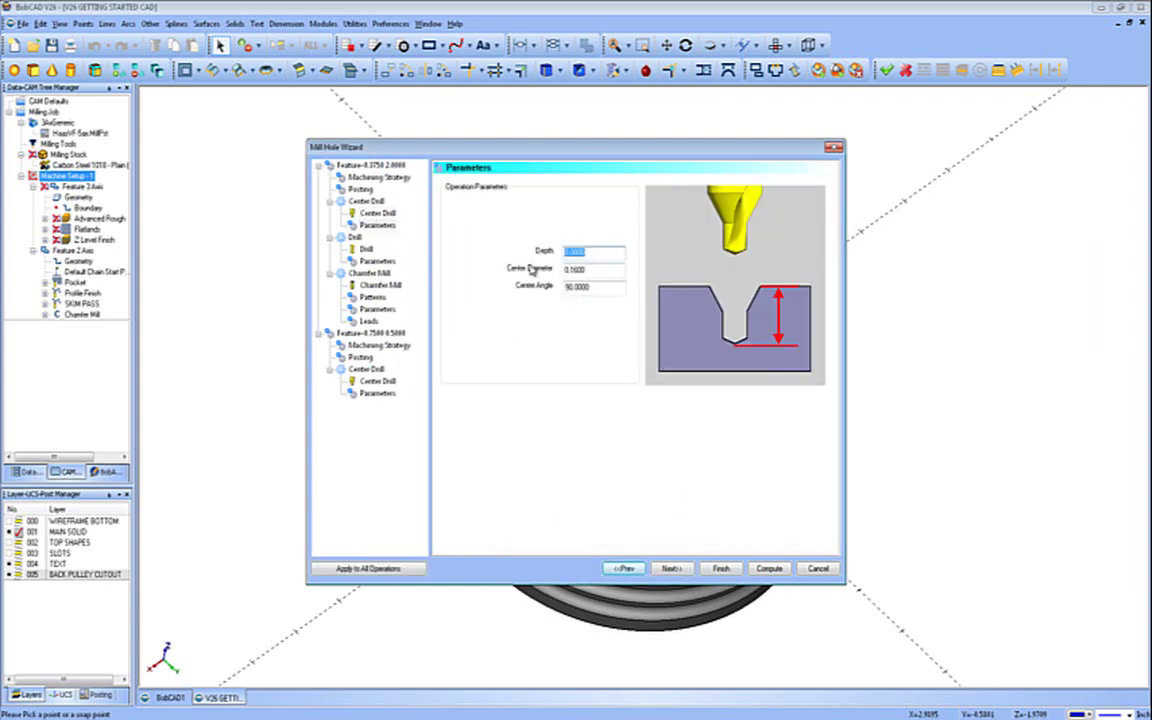
key(BackSpace)
click(603, 272)
click(604, 286)
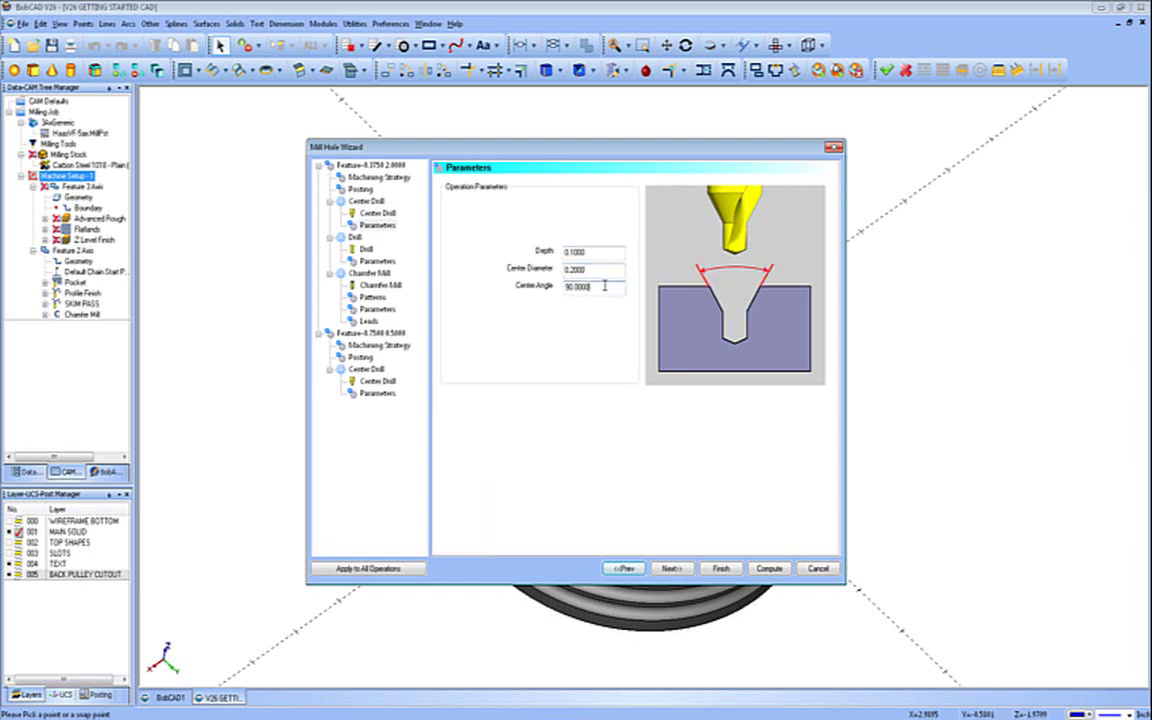
- Override the system tool for the Drill operation, assign the Drill Chuck CAT 40 holder and set the protrusion length to 4.0000
click(670, 568)
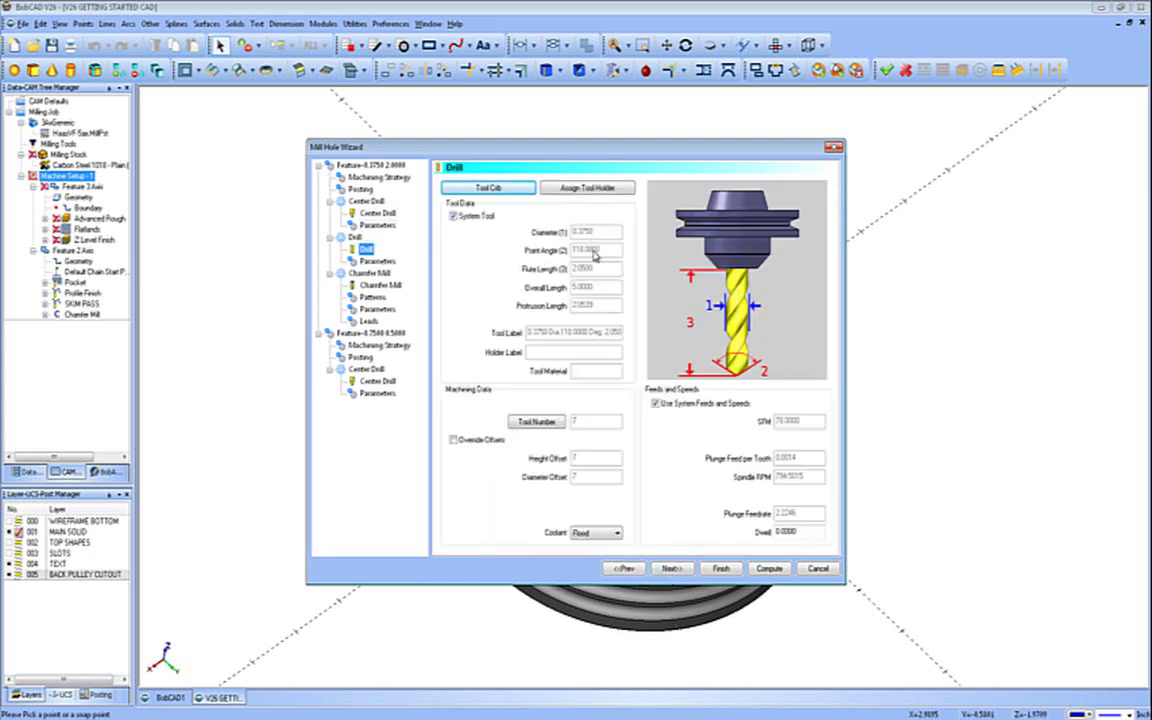
click(453, 216)
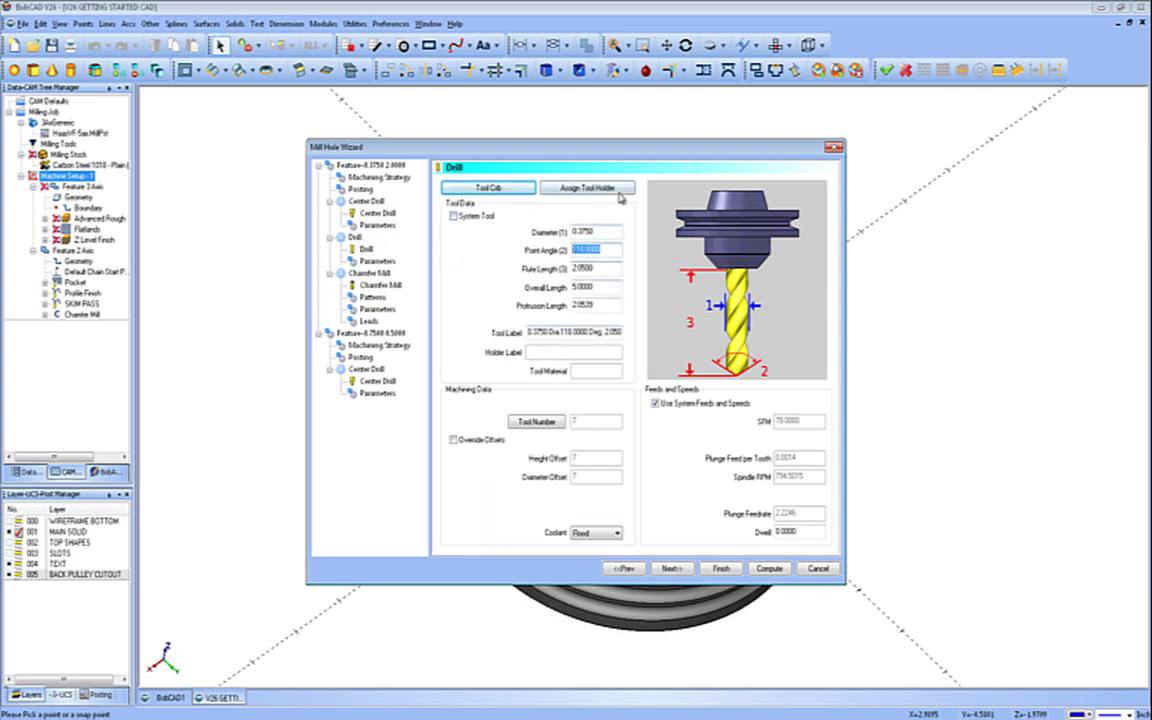
click(558, 186)
click(590, 363)
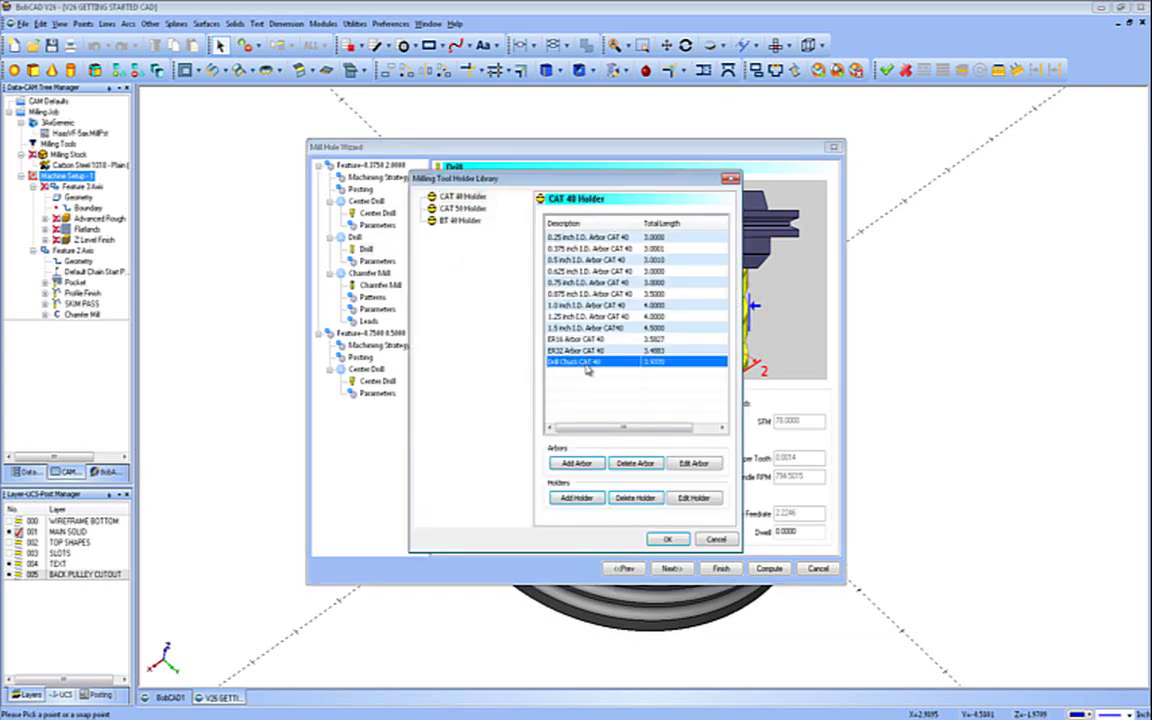
click(666, 539)
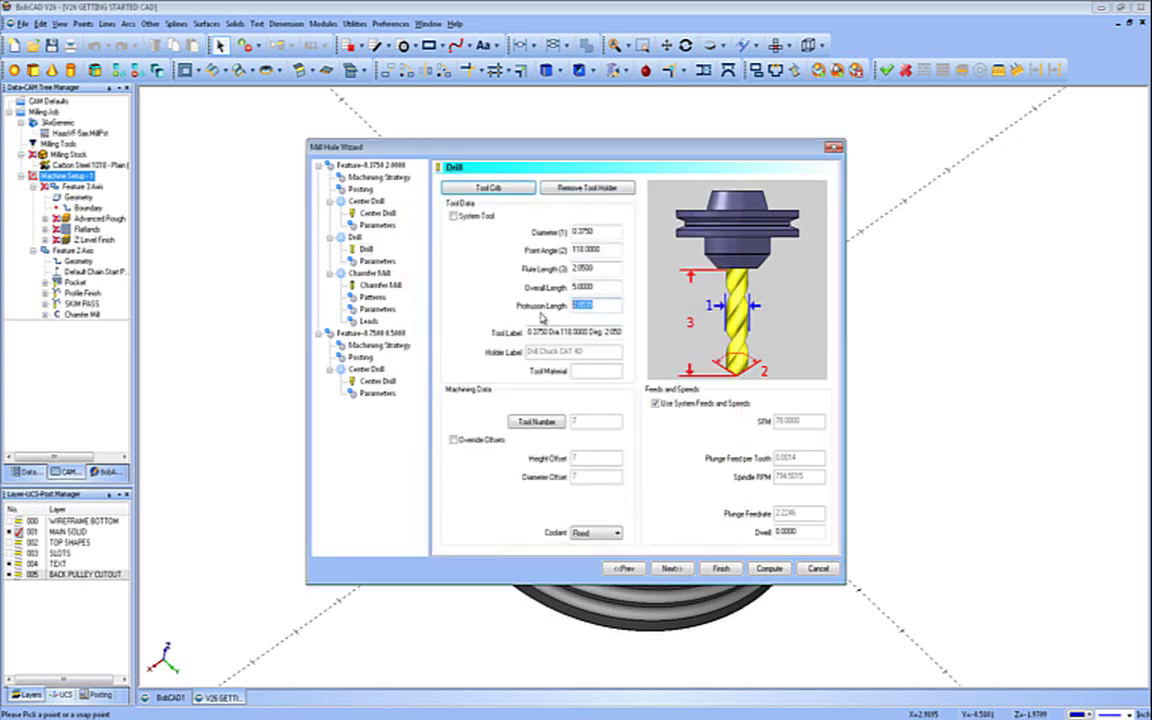
text(4)
key(Tab)
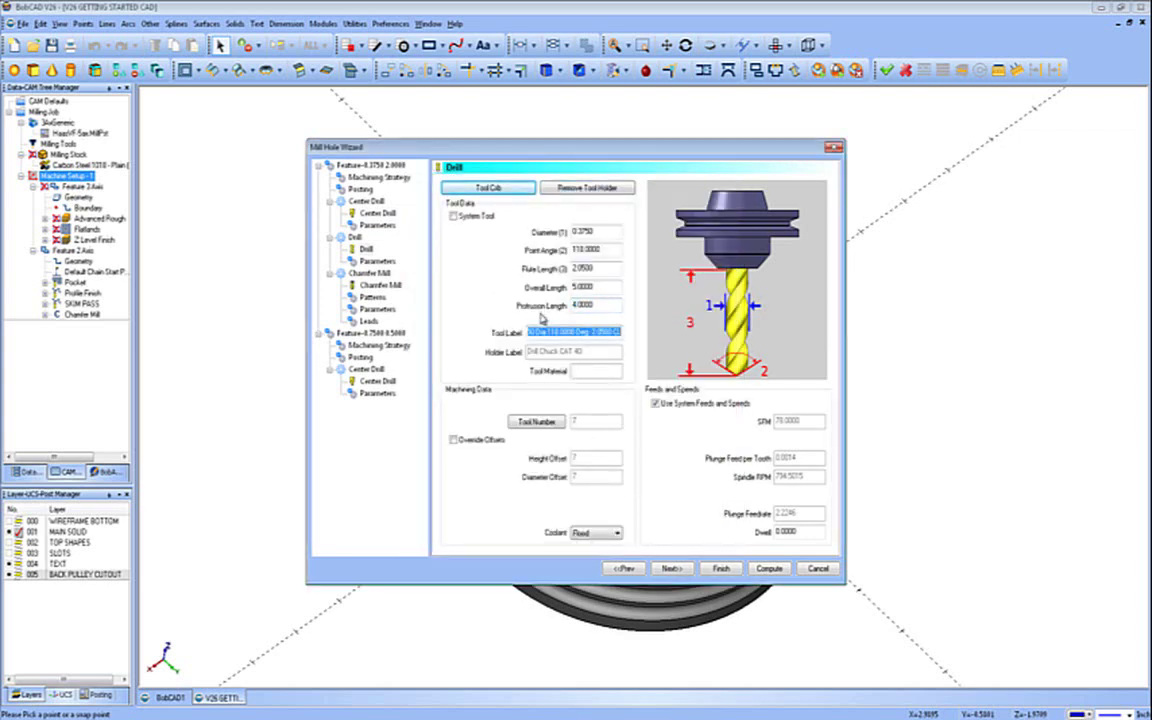
click(670, 569)
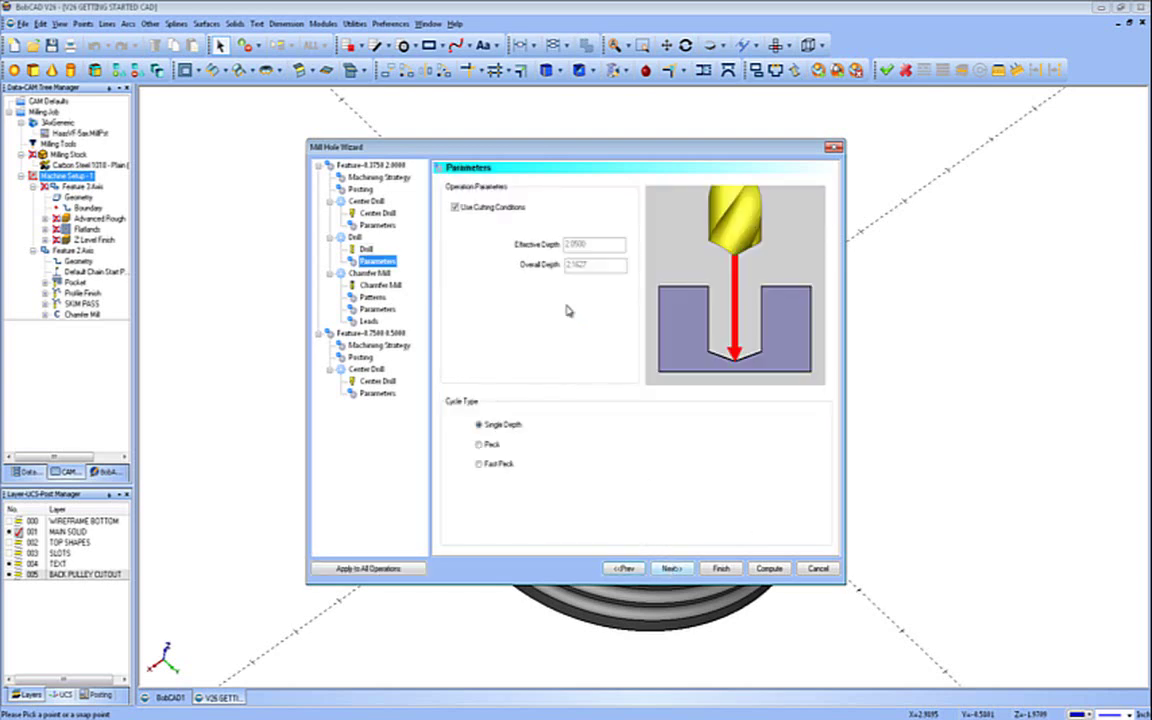
click(470, 209)
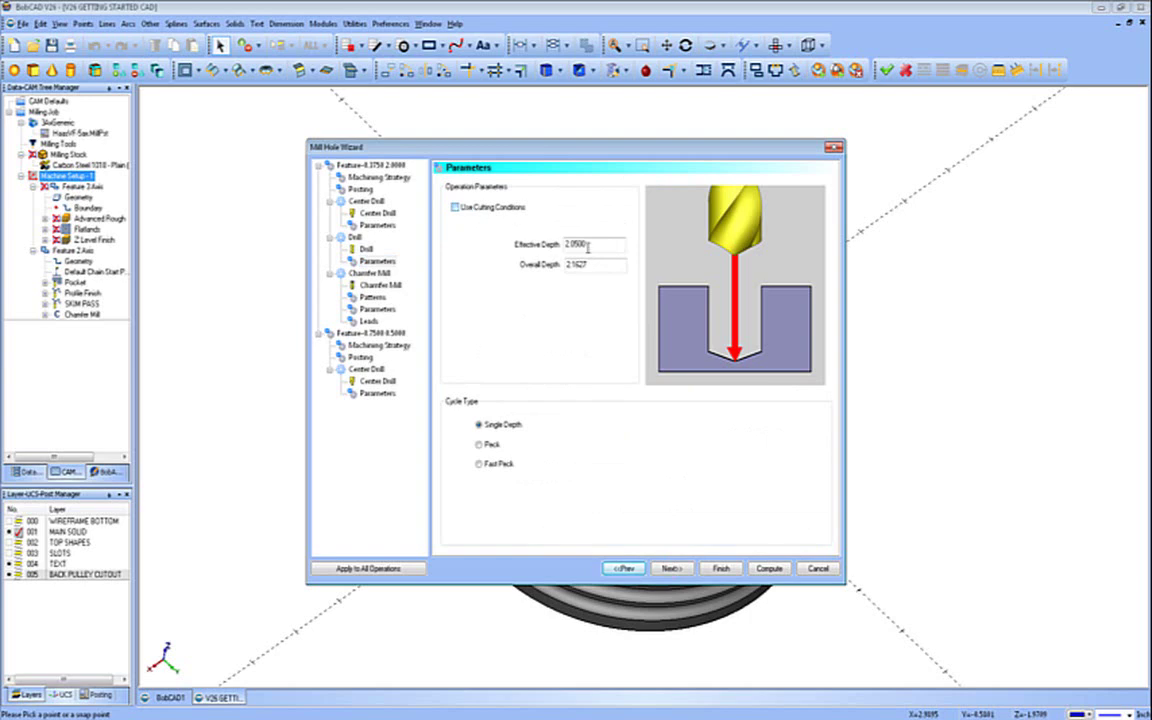
click(455, 207)
click(455, 207)
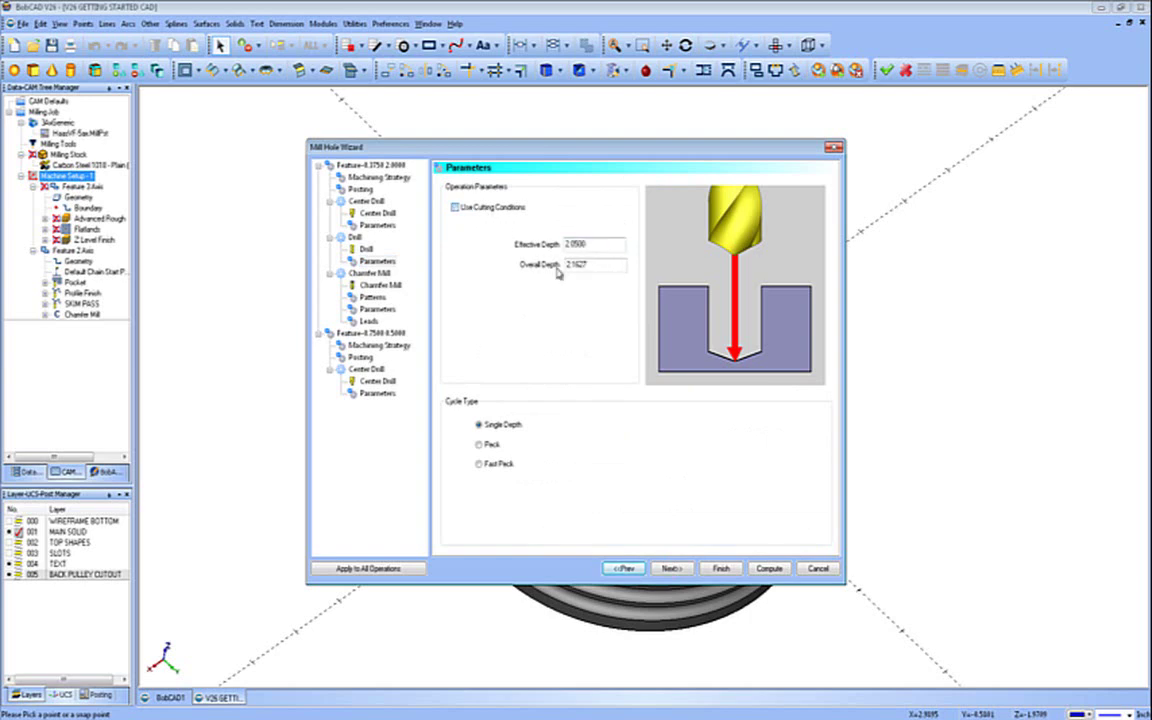
click(477, 209)
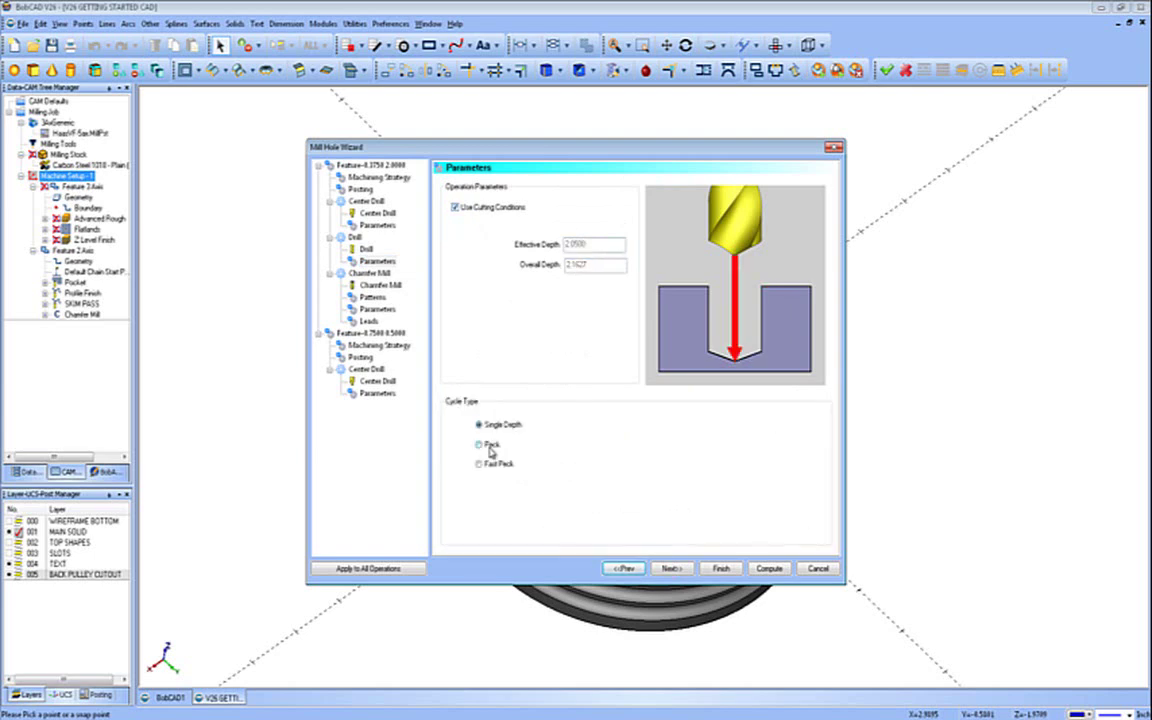
- Set the Drill operation's cycle type to Peck and override the automatic peck values
click(490, 447)
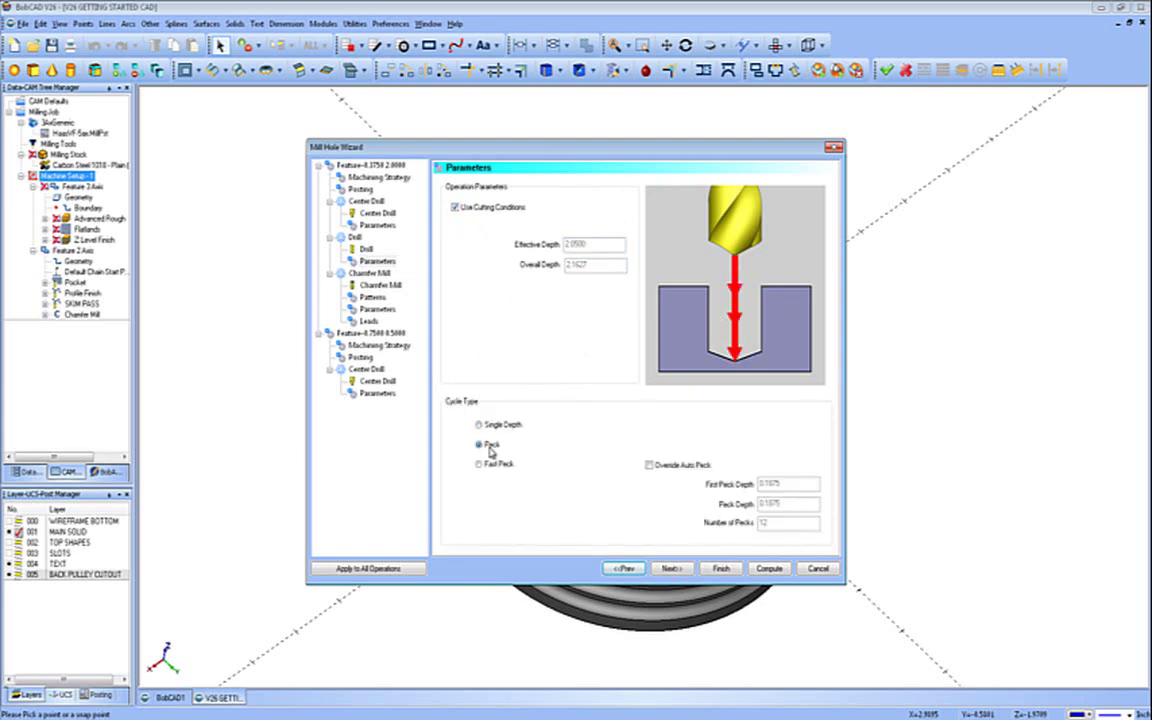
click(650, 465)
key(Tab)
key(Tab)
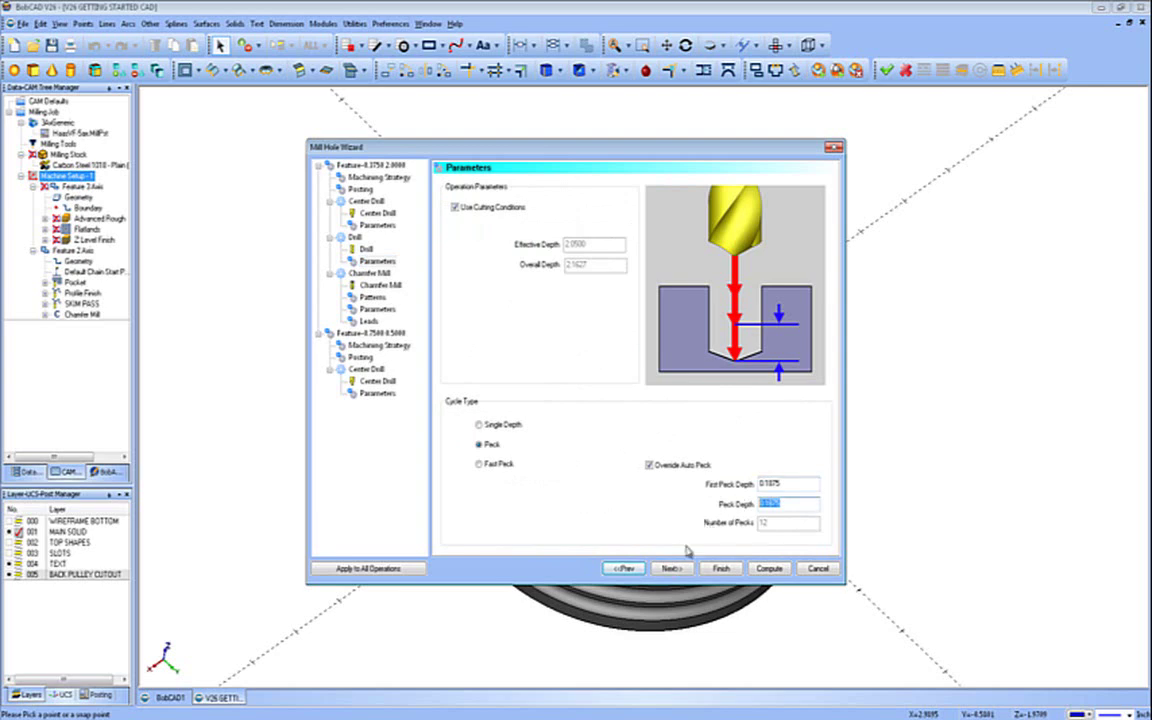
- Set the Chamfer Mill operation's machine compensation to Comp Left / G41 and its chamfer depth to 0.03
click(680, 570)
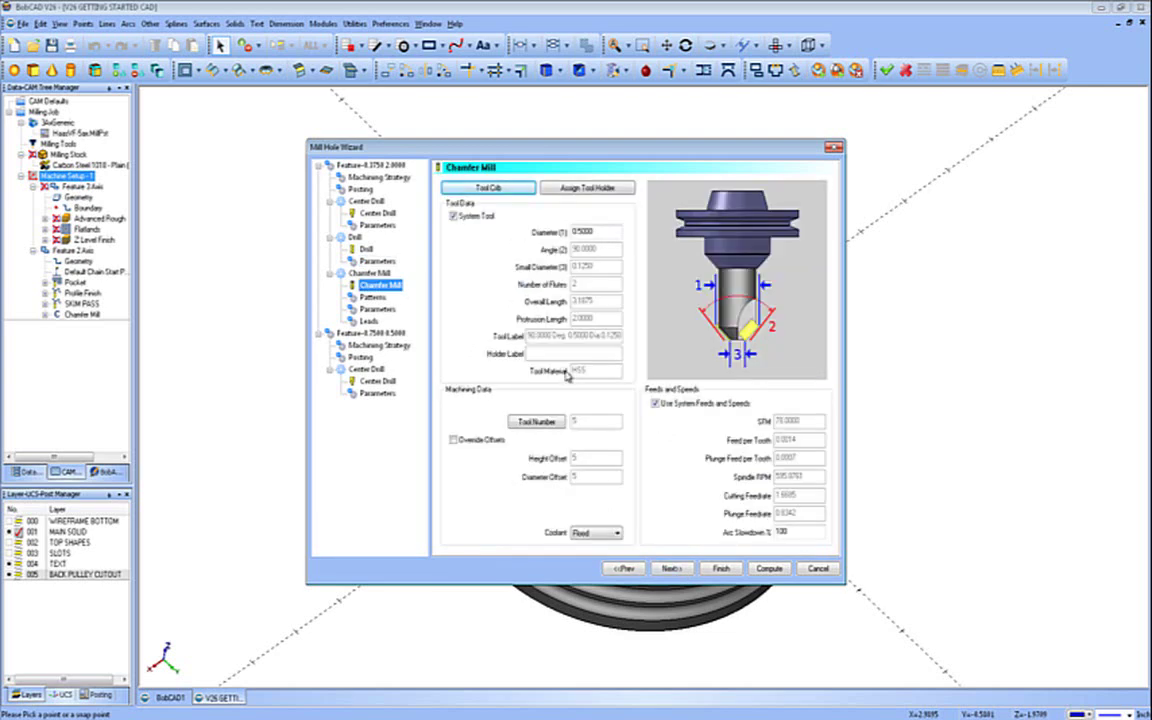
click(600, 233)
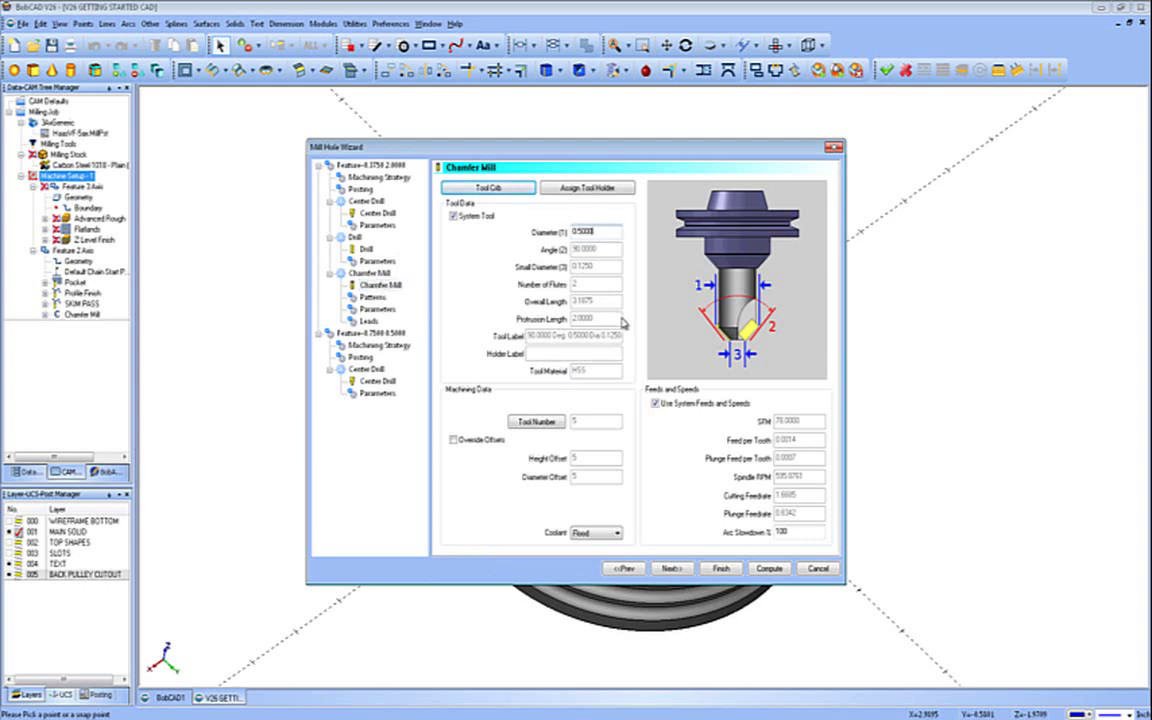
click(672, 568)
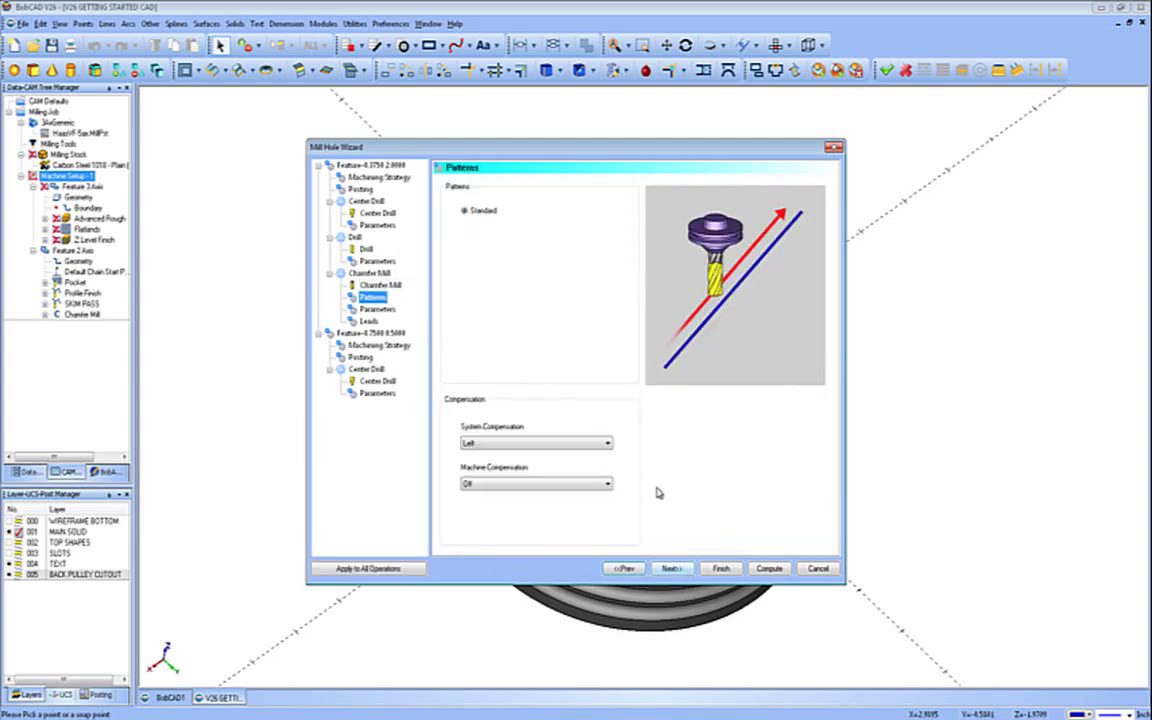
click(568, 484)
click(561, 505)
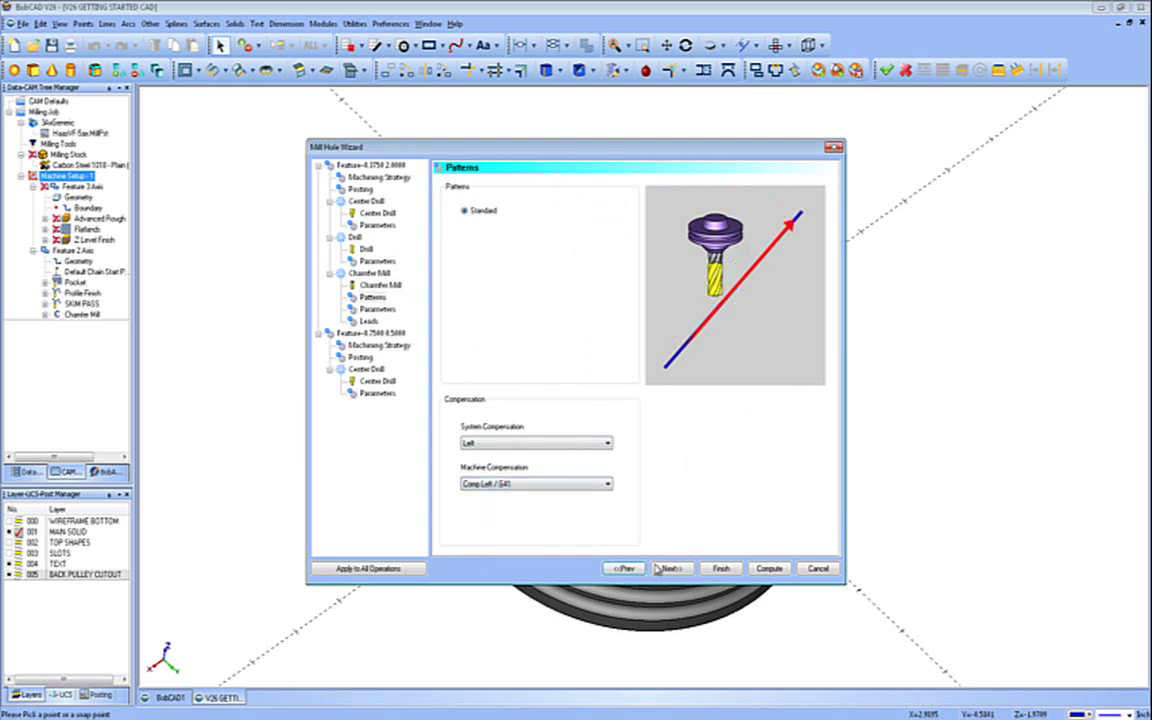
key(Return)
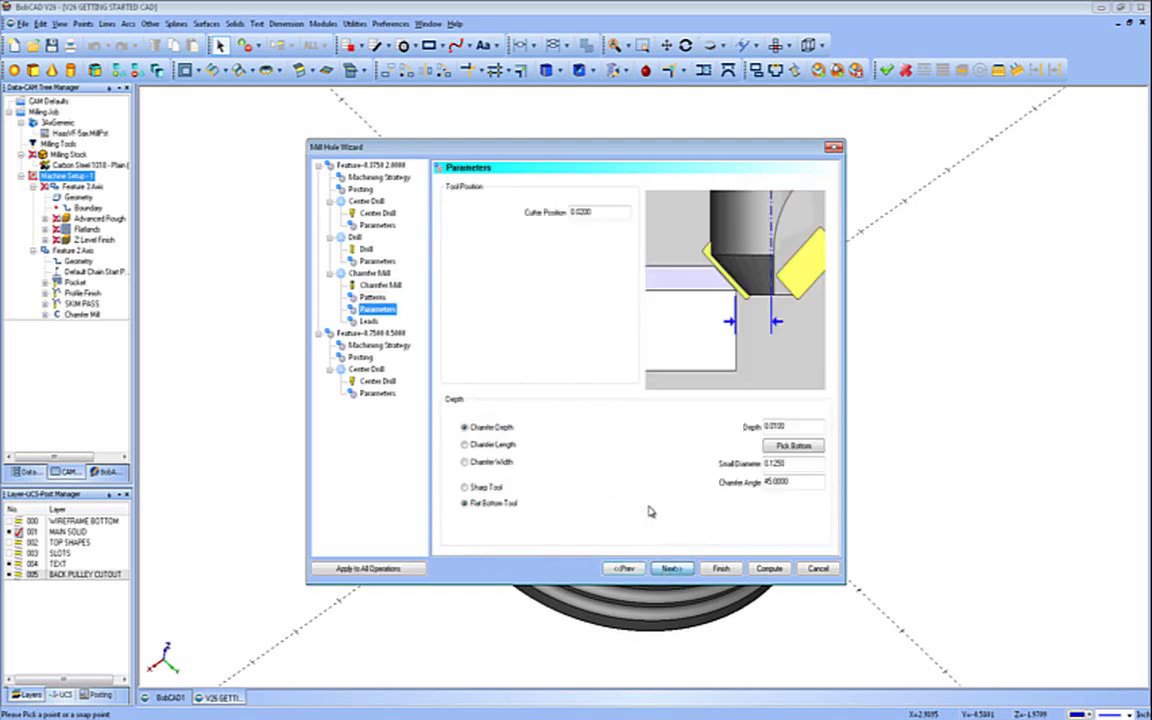
click(784, 426)
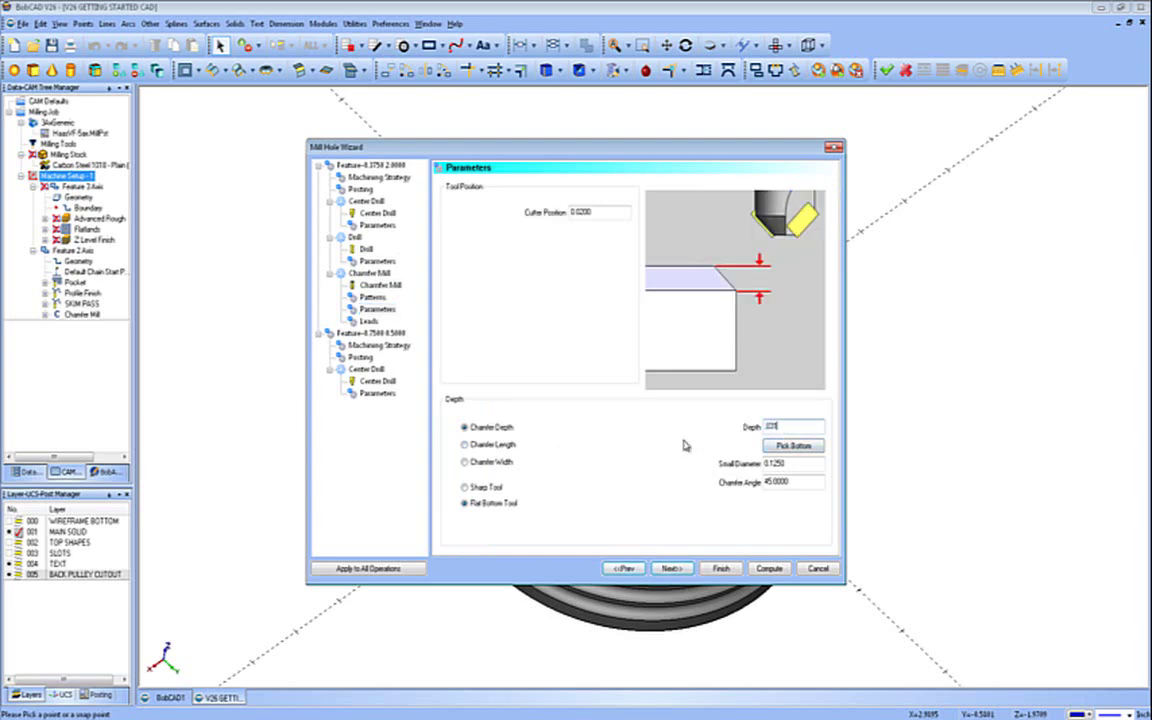
- Give the flange holes' Chamfer Mill operation a circular lead-in with a radius of 0.06, using the same values for the lead-out
click(672, 568)
click(478, 477)
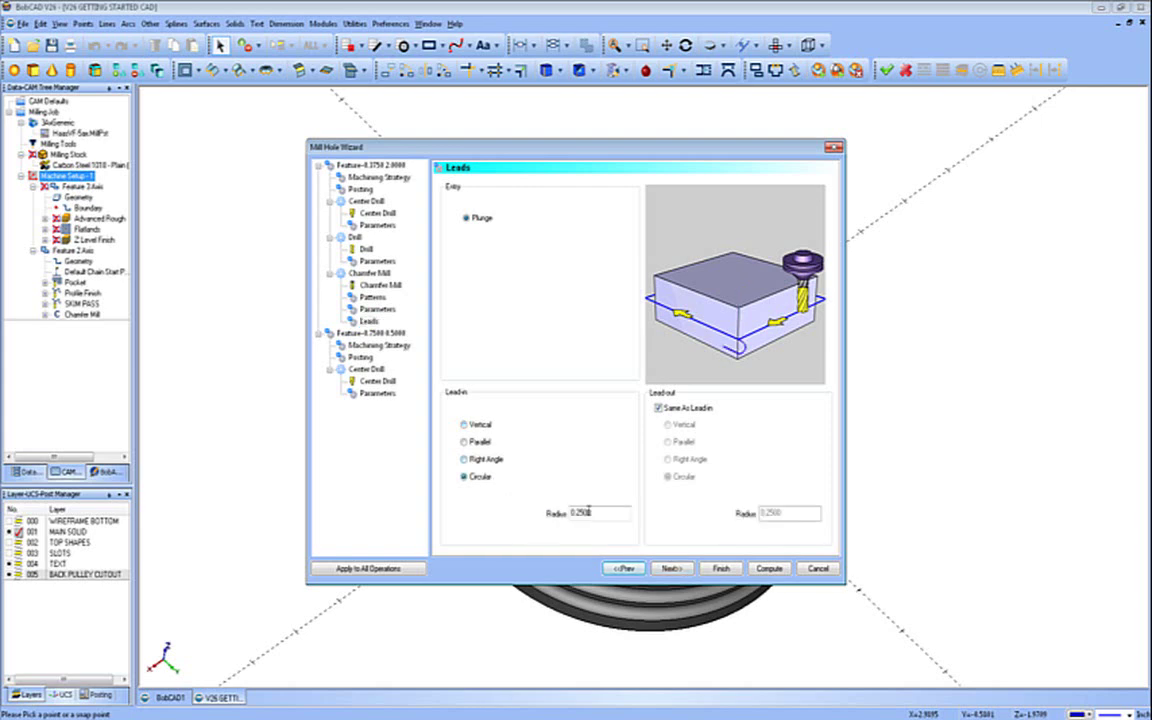
text(.06)
- Set the 0.7500 diameter central hole's total depth to 3.5000 by picking its bottom on the pulley model
click(668, 568)
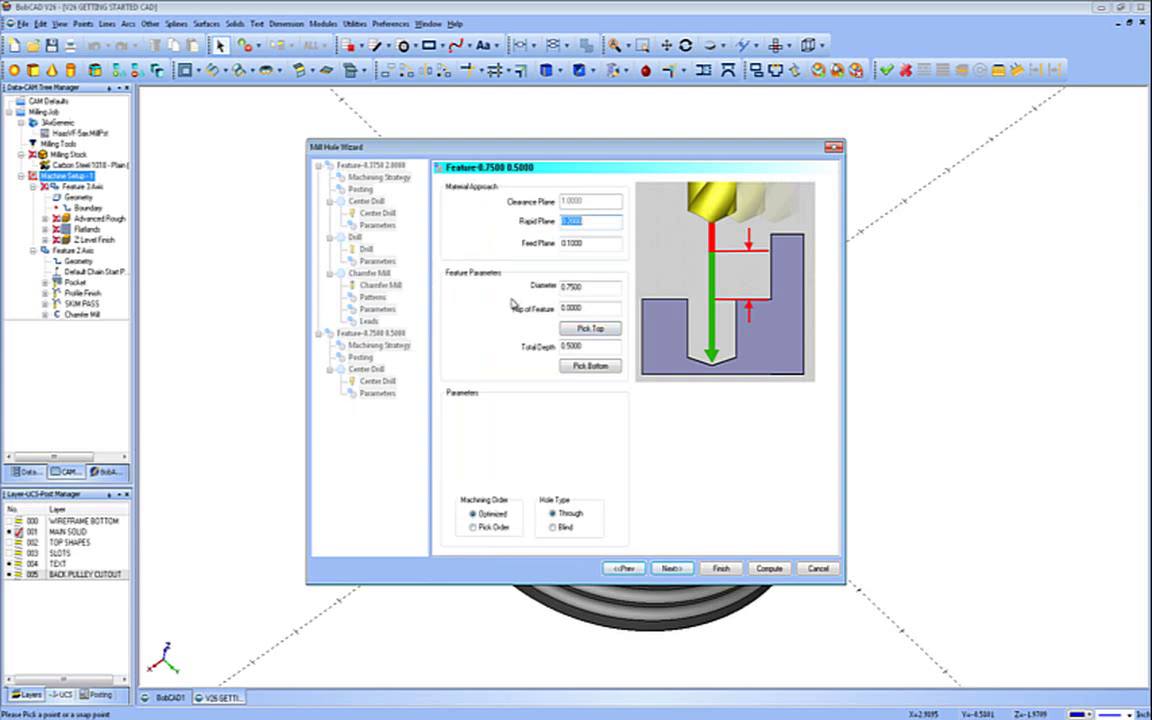
key(Tab)
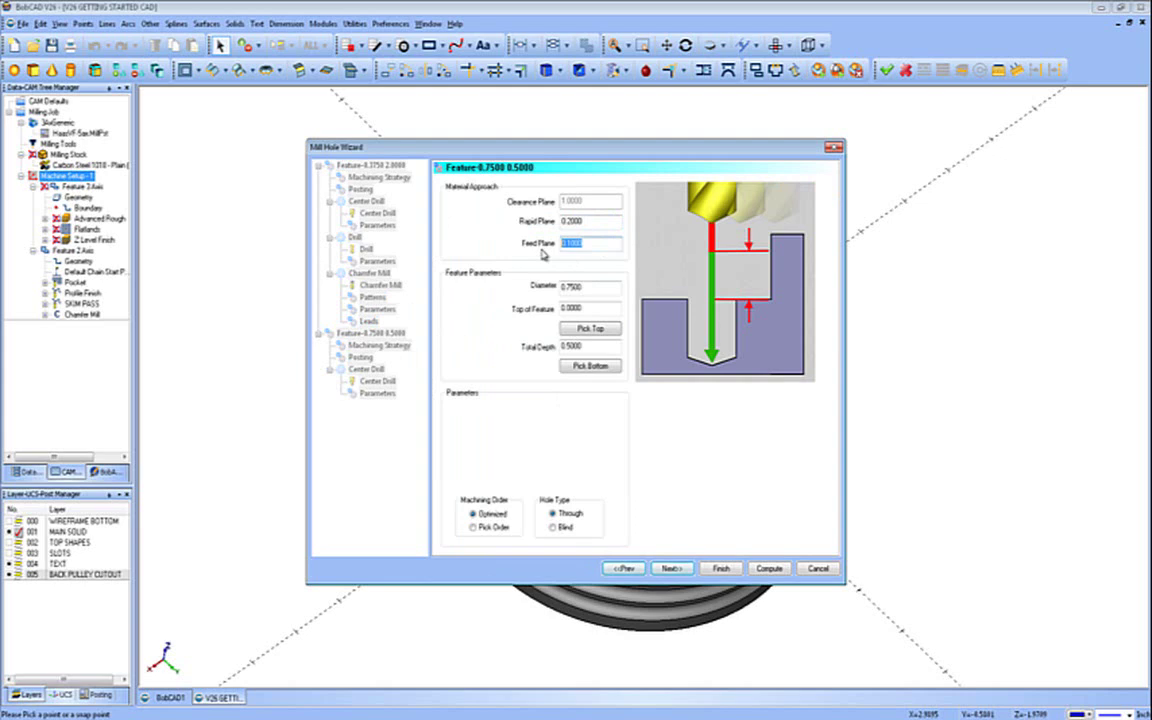
key(Tab)
key(Tab)
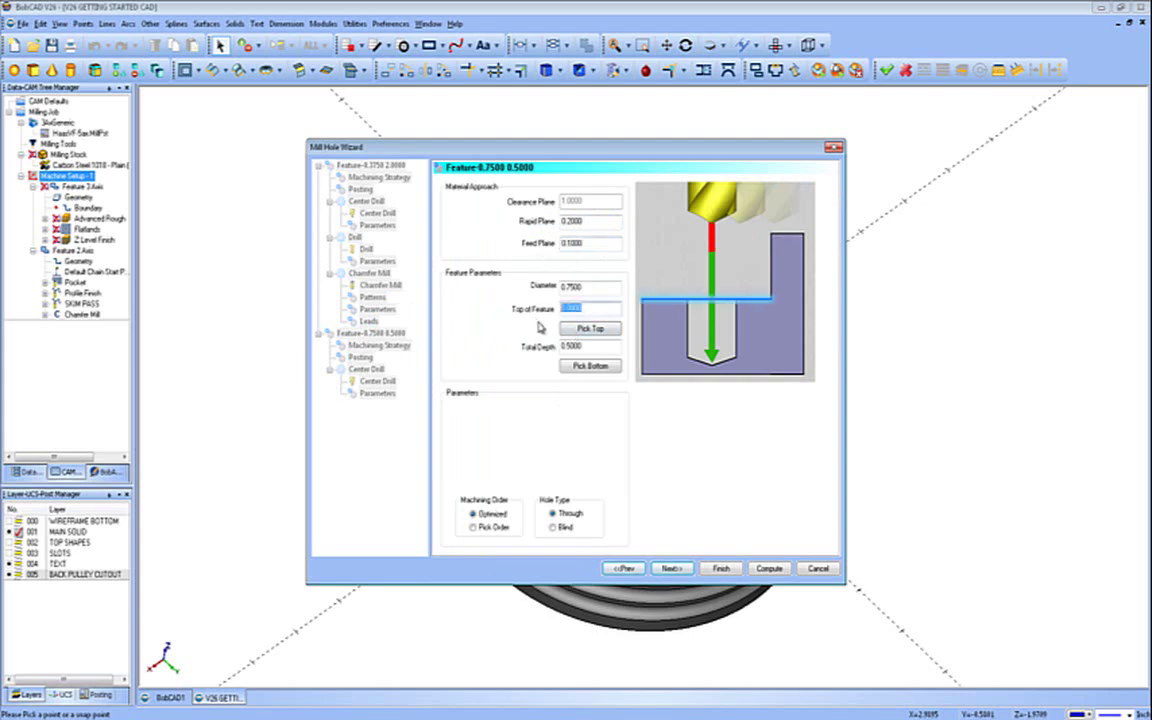
click(567, 366)
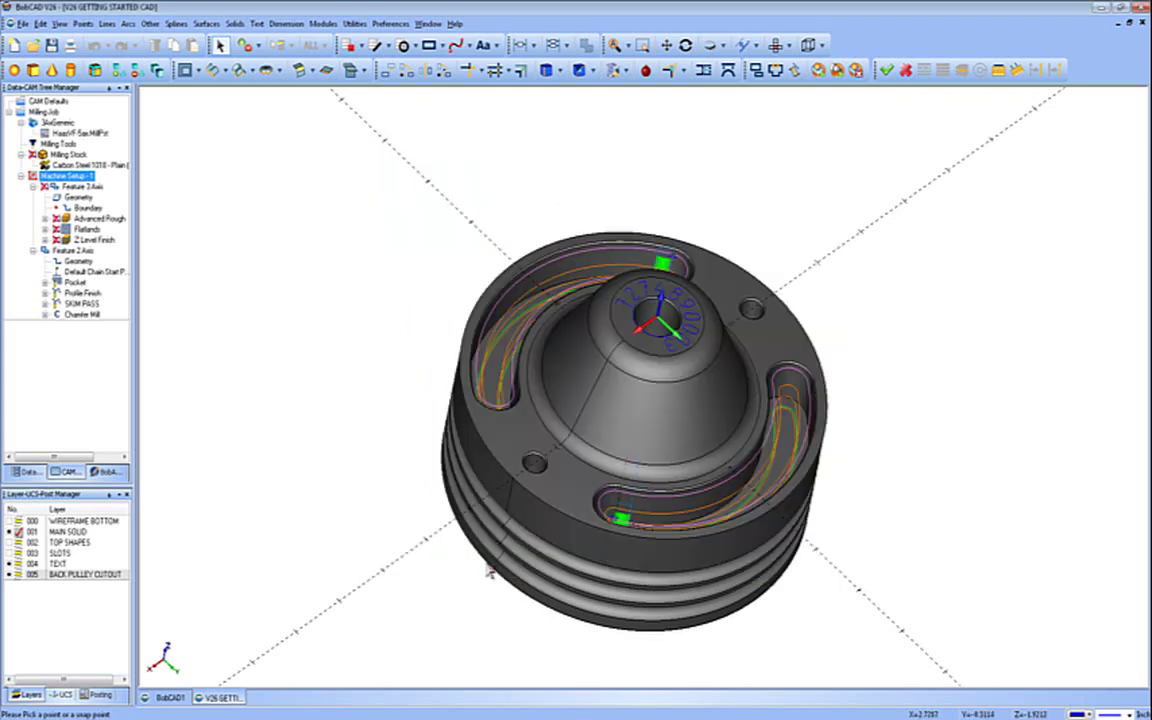
click(440, 510)
click(575, 346)
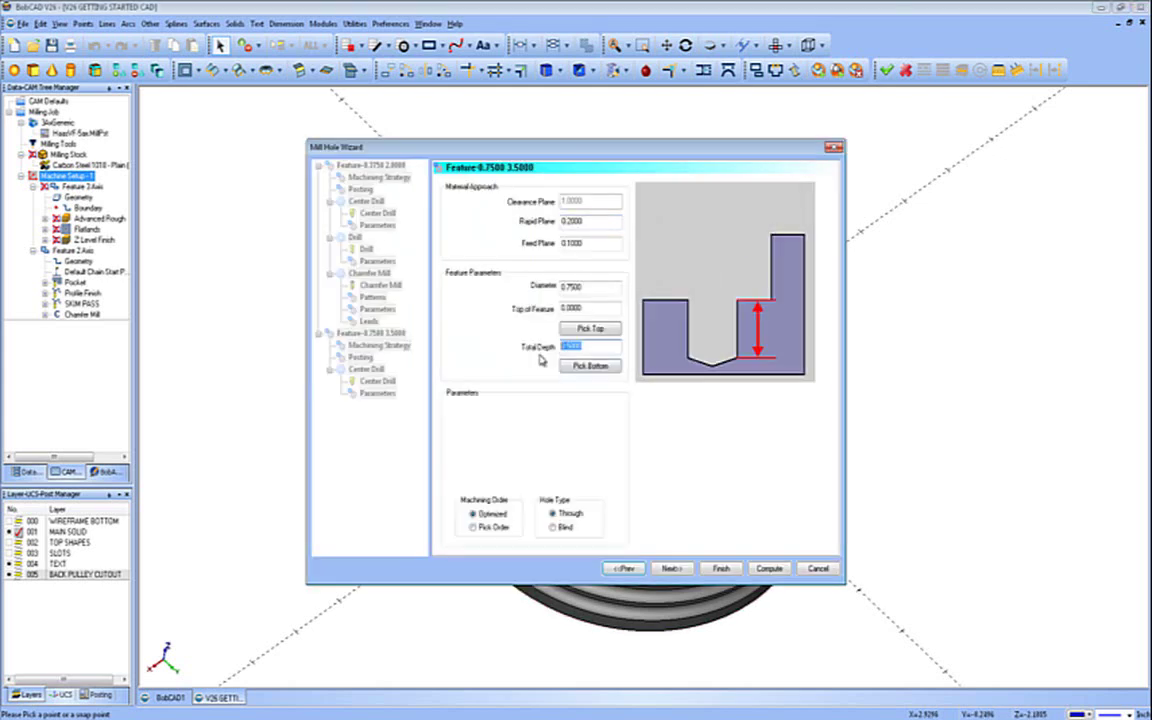
- Apply the Hole template to the 0.7500 hole and replace its Chamfer Drill operation with Chamfer Mill
click(668, 568)
click(462, 231)
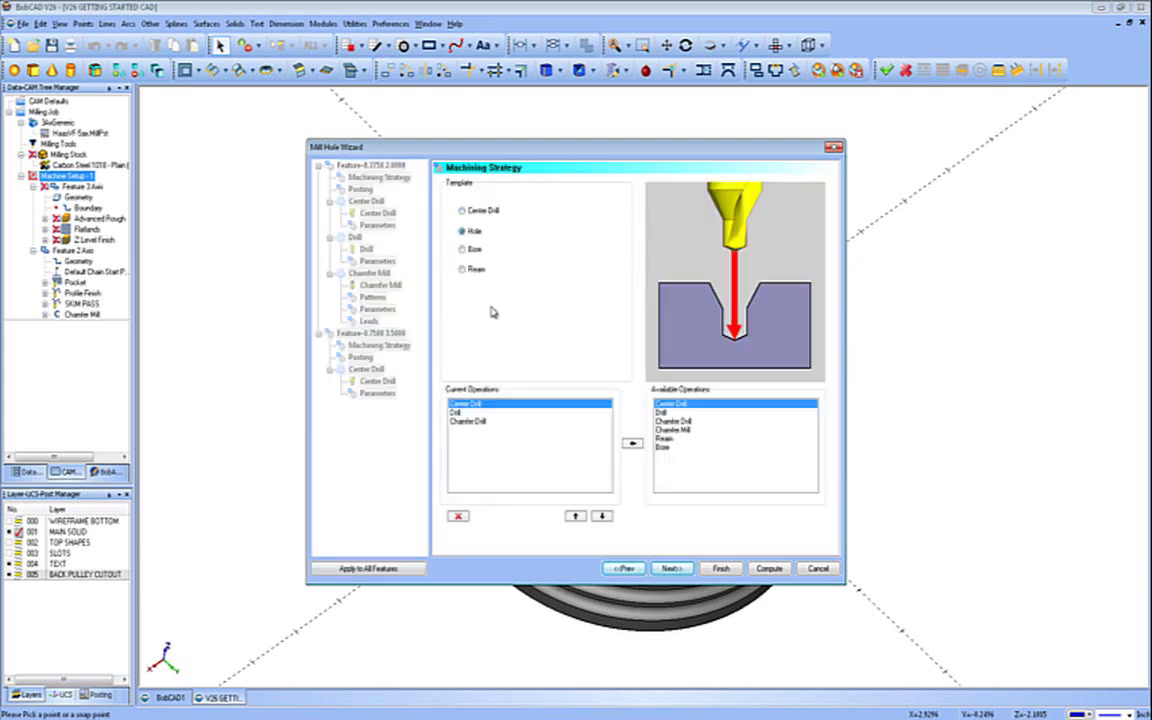
click(468, 421)
click(458, 516)
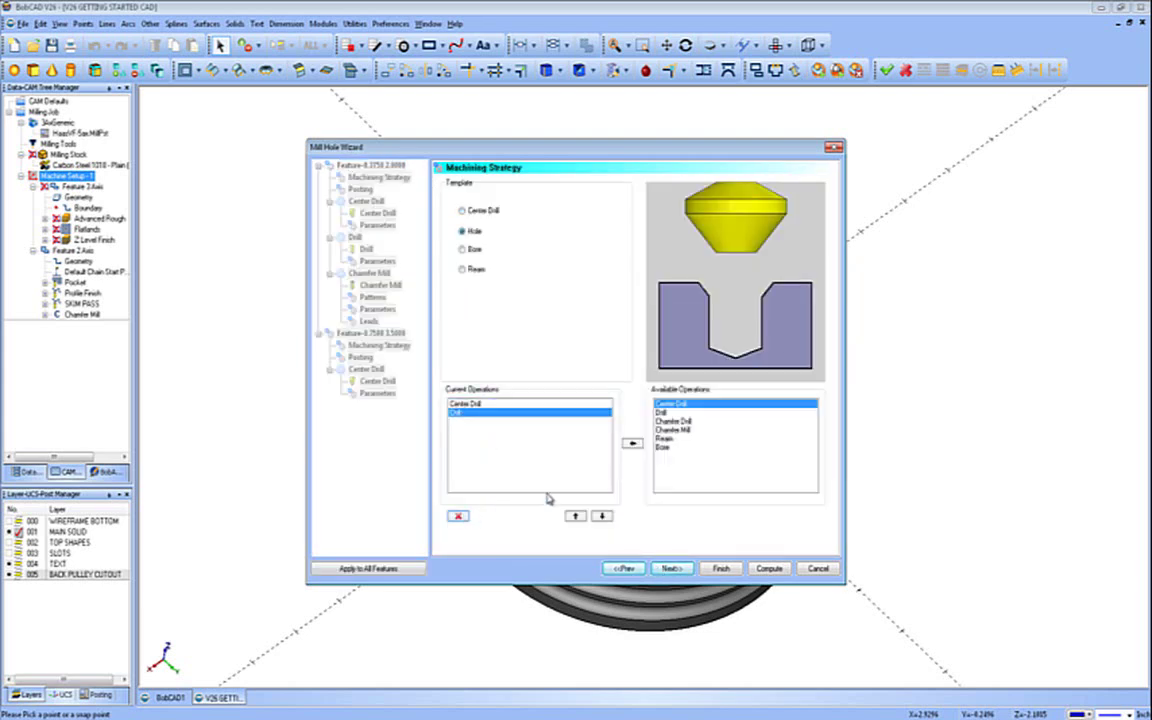
click(673, 429)
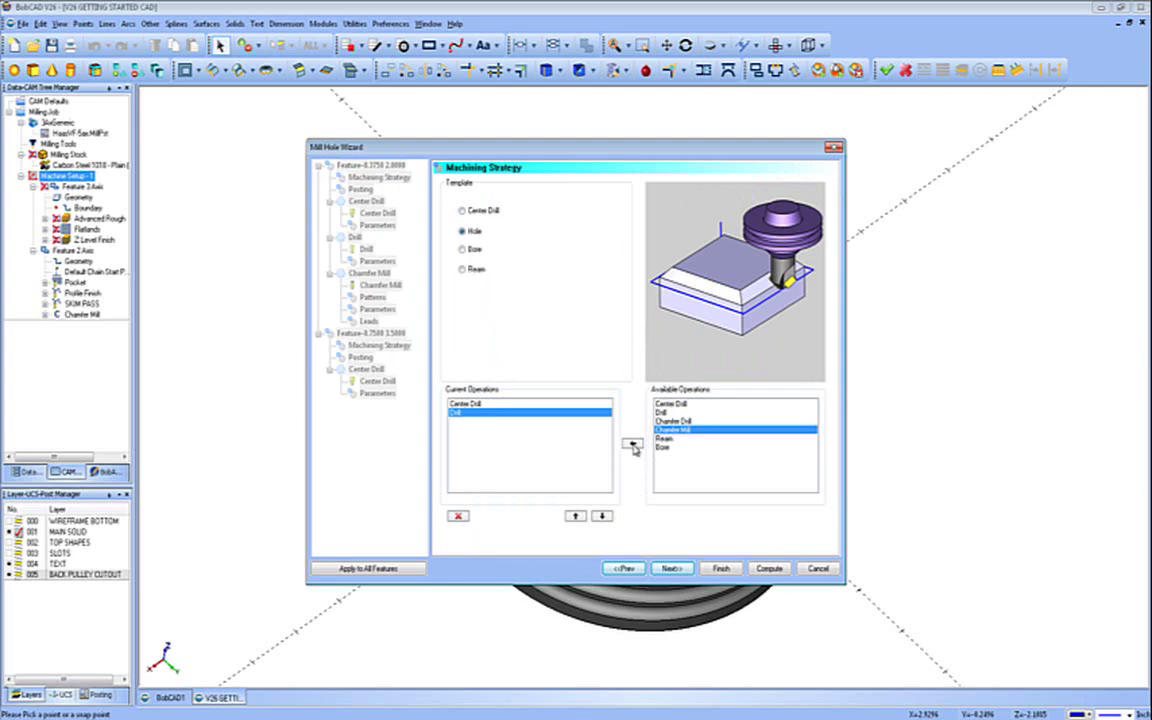
click(634, 446)
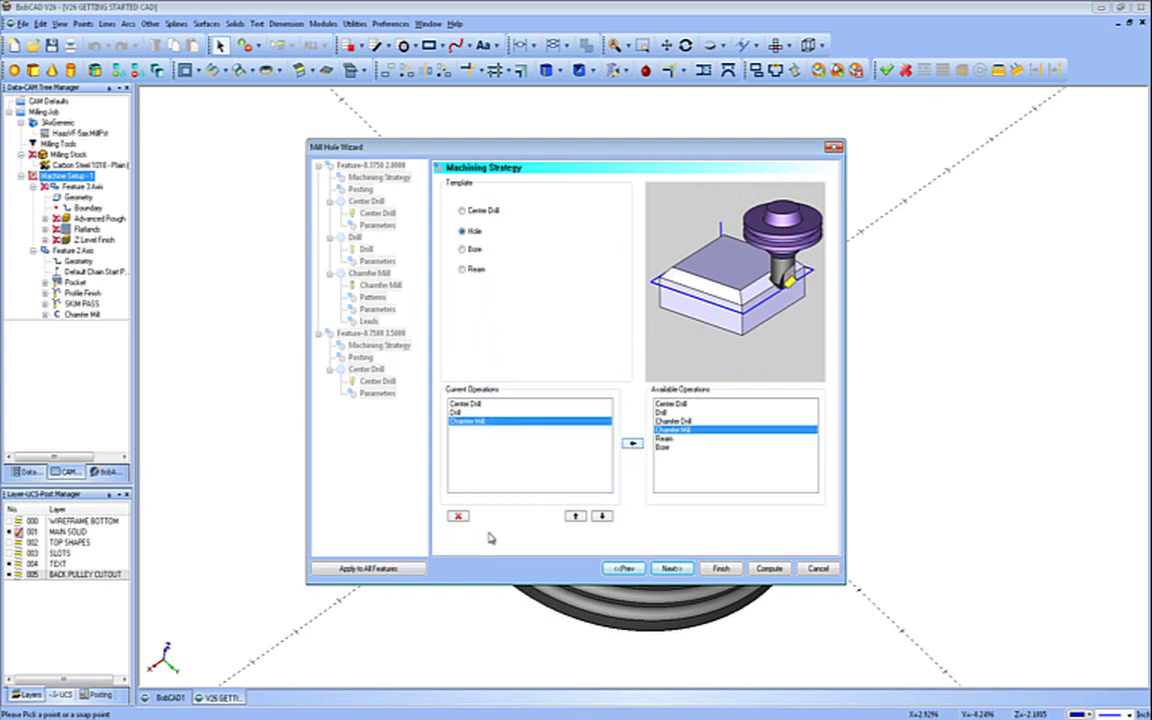
- Assign tool number 6, the carbide 3/4 90 degree spot drill, to the 0.7500 hole's Center Drill operation
click(671, 568)
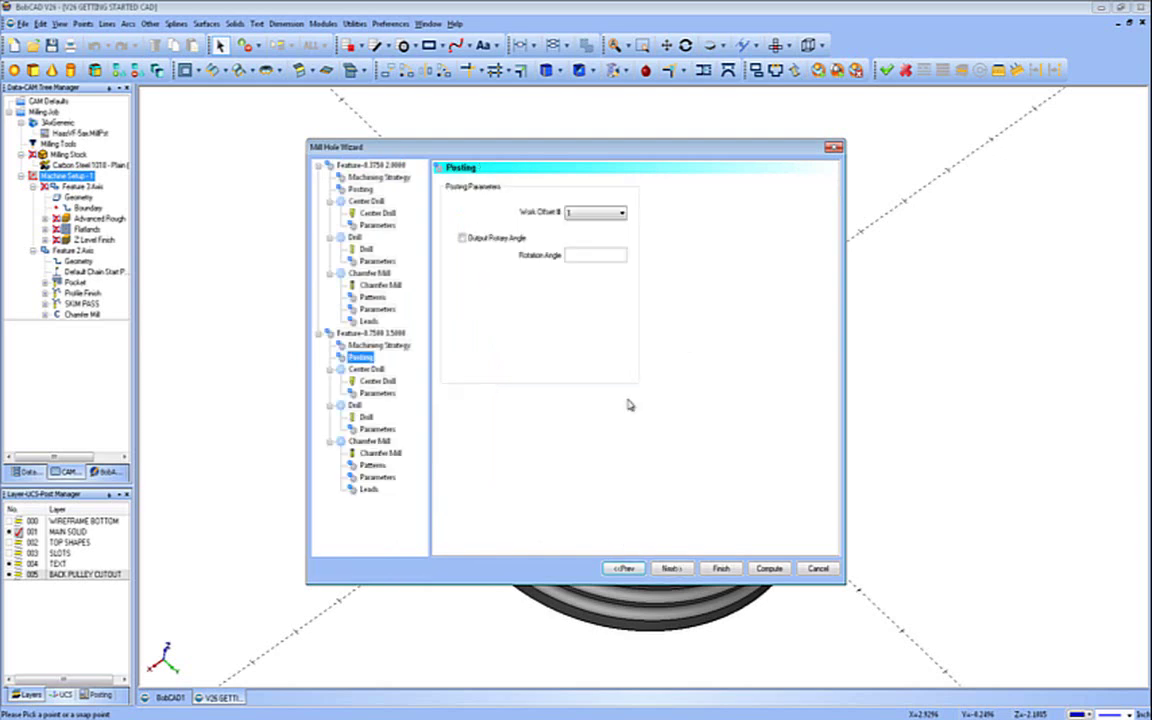
click(671, 568)
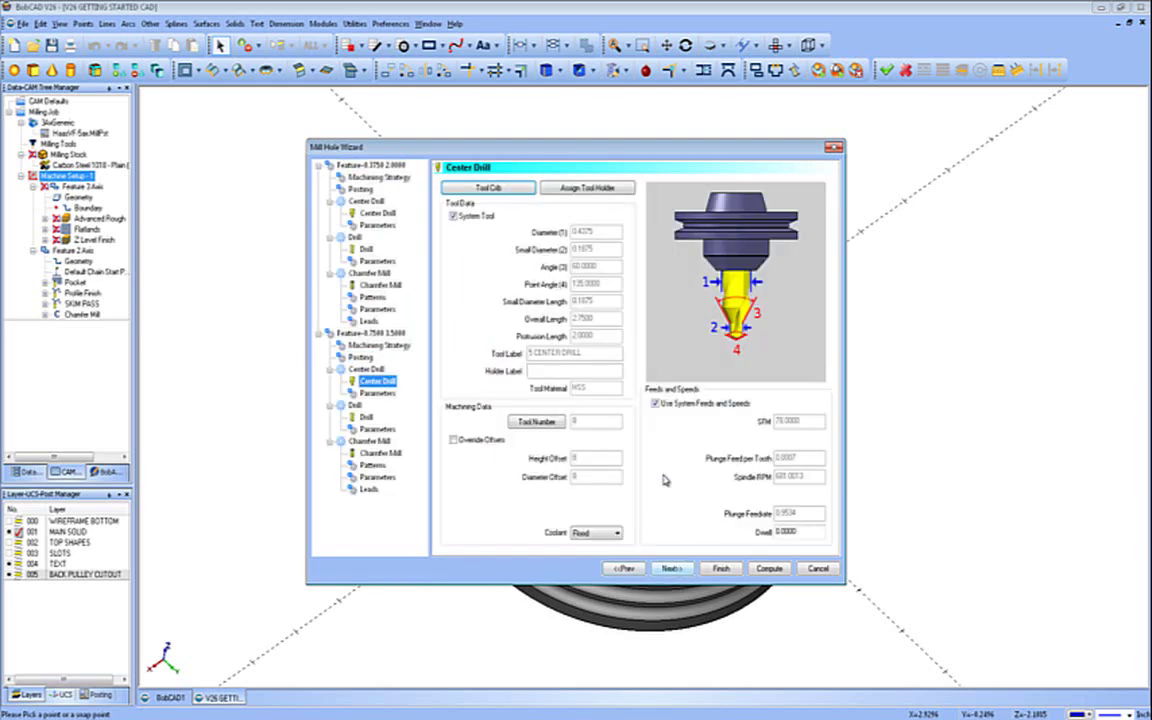
click(465, 187)
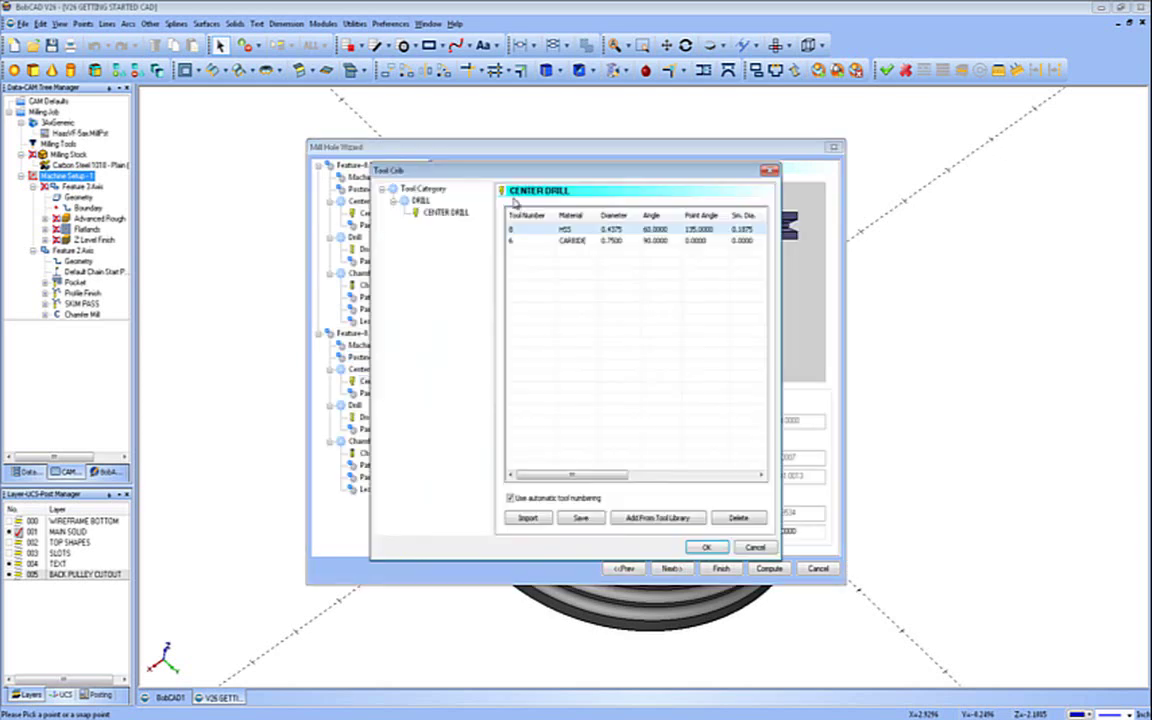
click(578, 243)
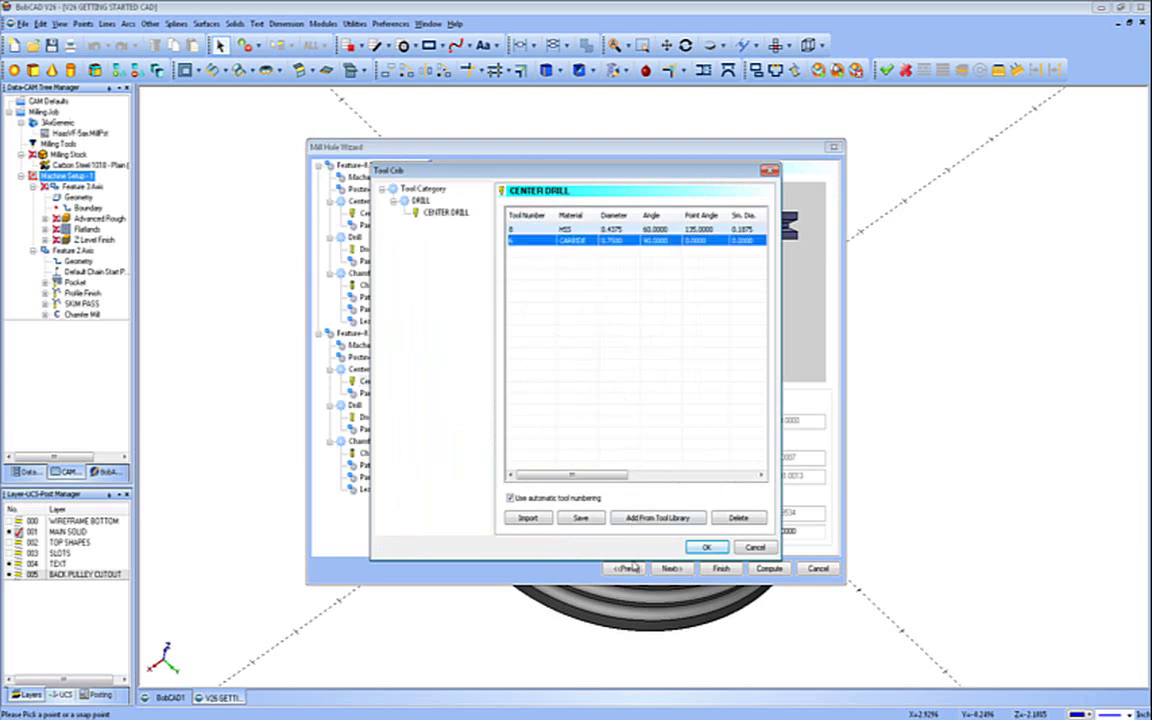
click(704, 548)
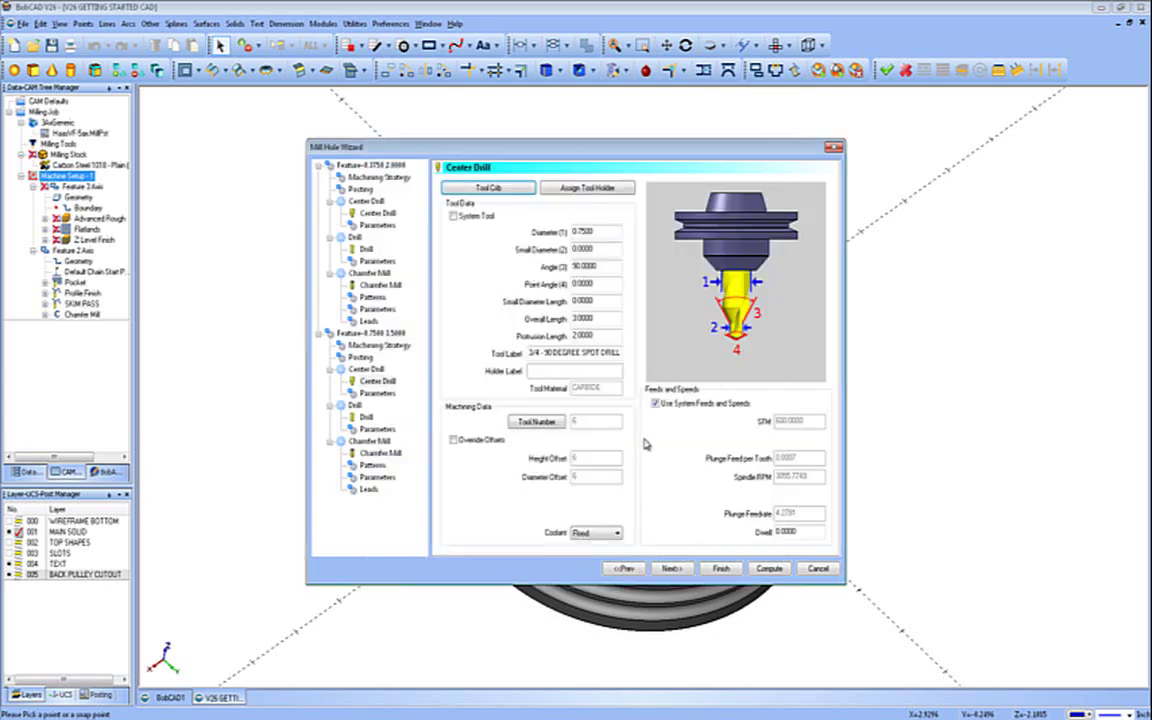
- Assign the Drill Chuck CAT 40 holder to the spot drill and set its protrusion length to 4
click(587, 189)
click(586, 361)
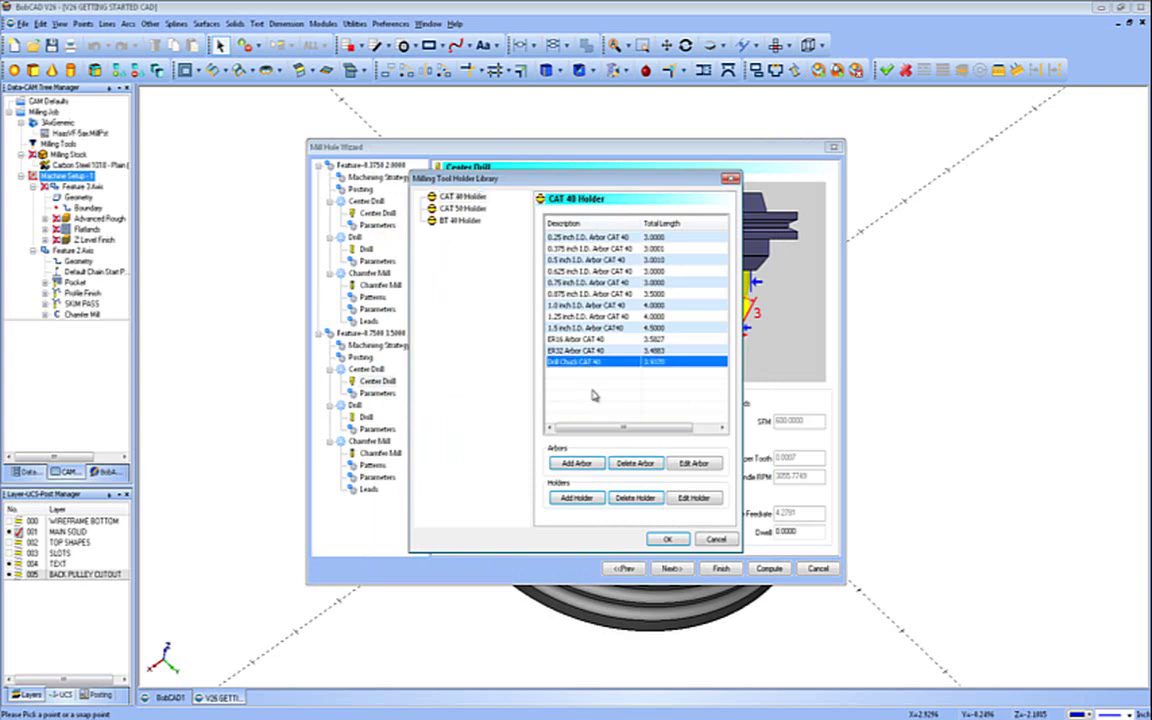
click(667, 539)
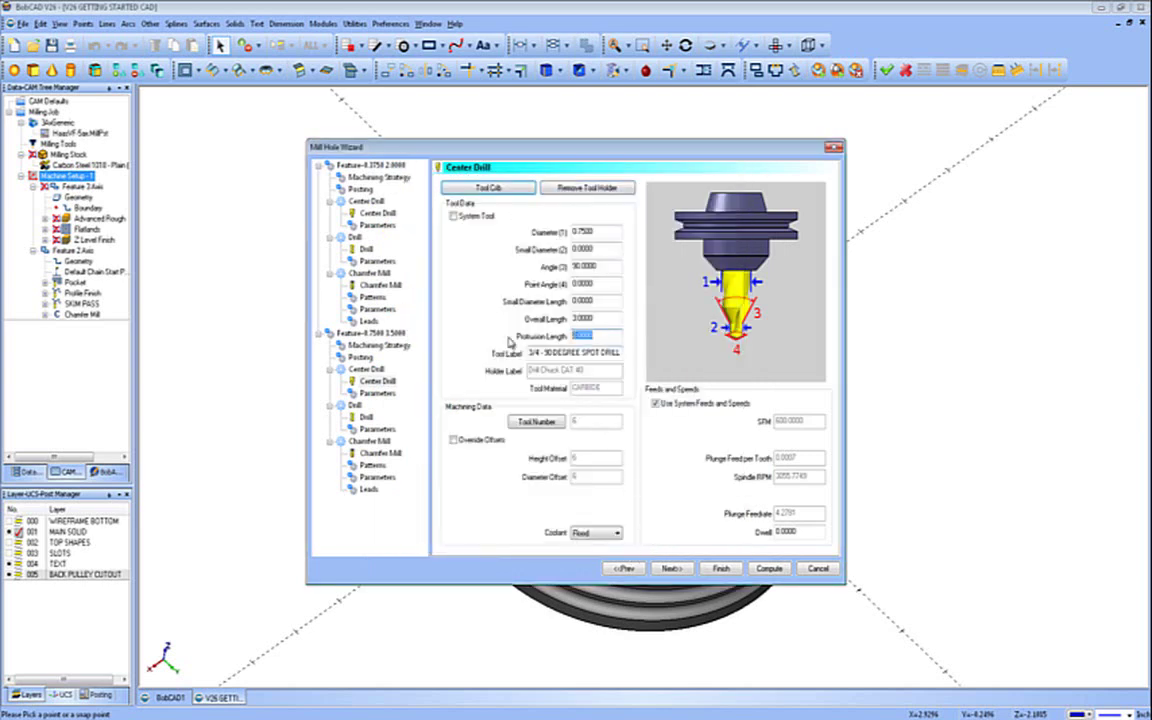
text(4)
- Enter a new depth for the 0.7500 hole's Center Drill operation
click(670, 568)
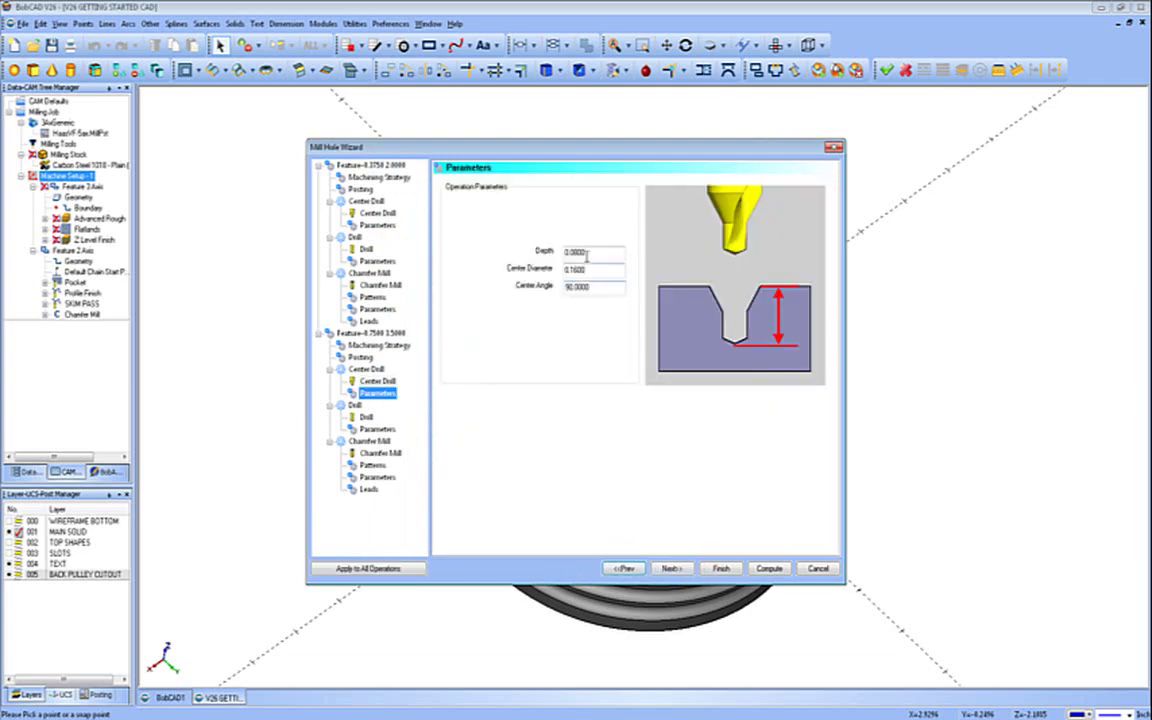
key(Tab)
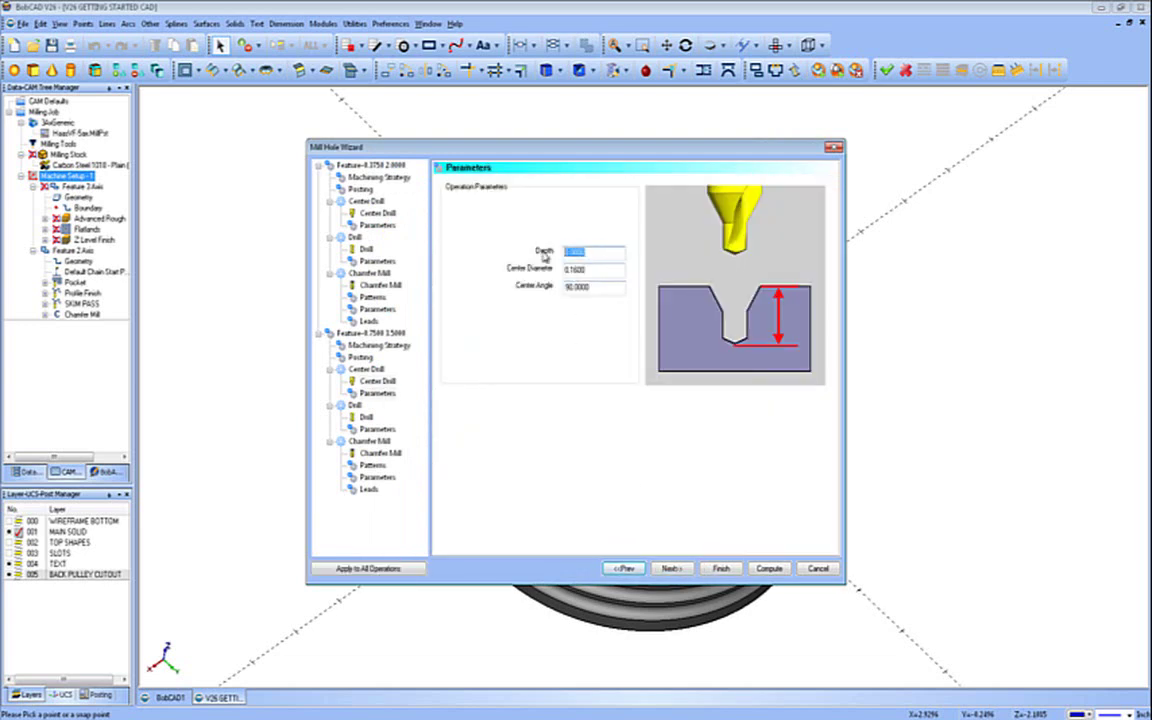
text(5)
- Assign the Drill Chuck CAT 40 holder to the 0.7500 drill, override the system tool and set the protrusion length to 4.0
click(670, 568)
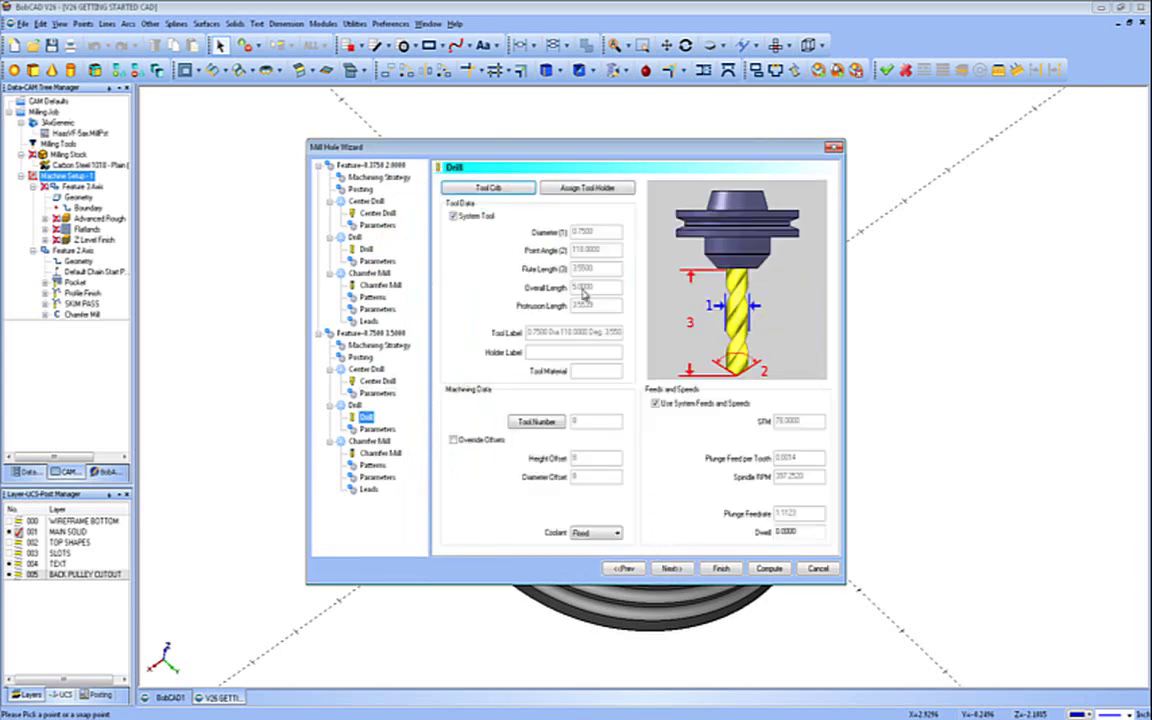
click(587, 190)
click(585, 361)
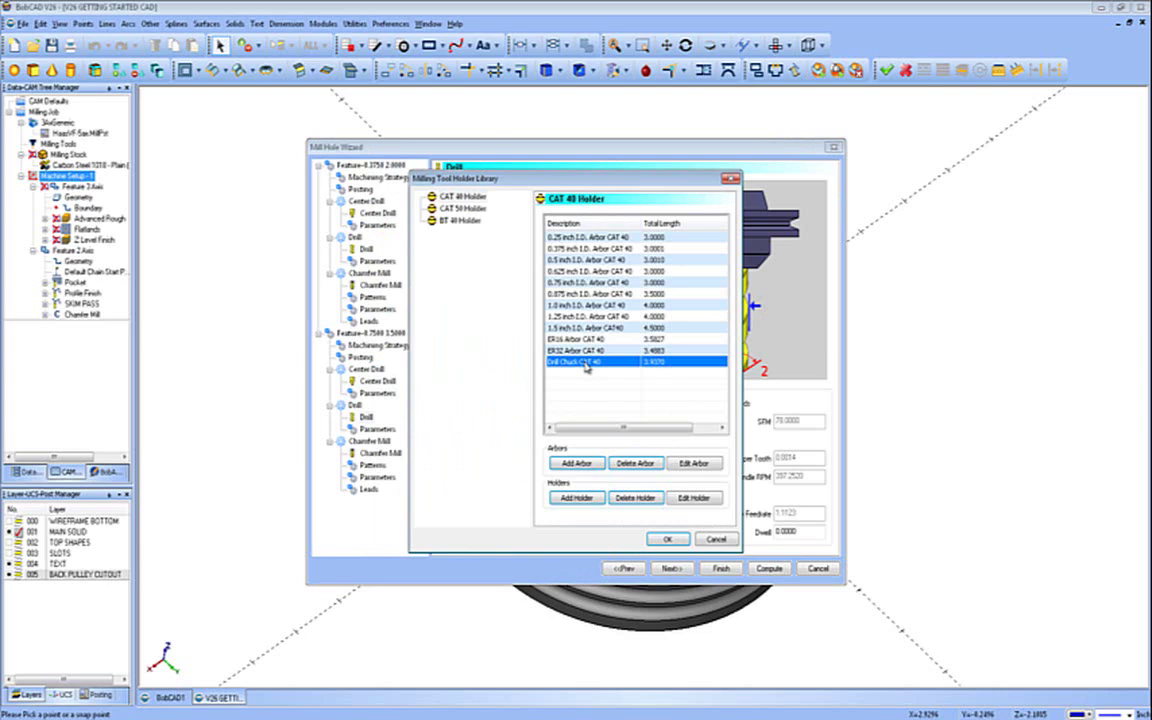
click(668, 539)
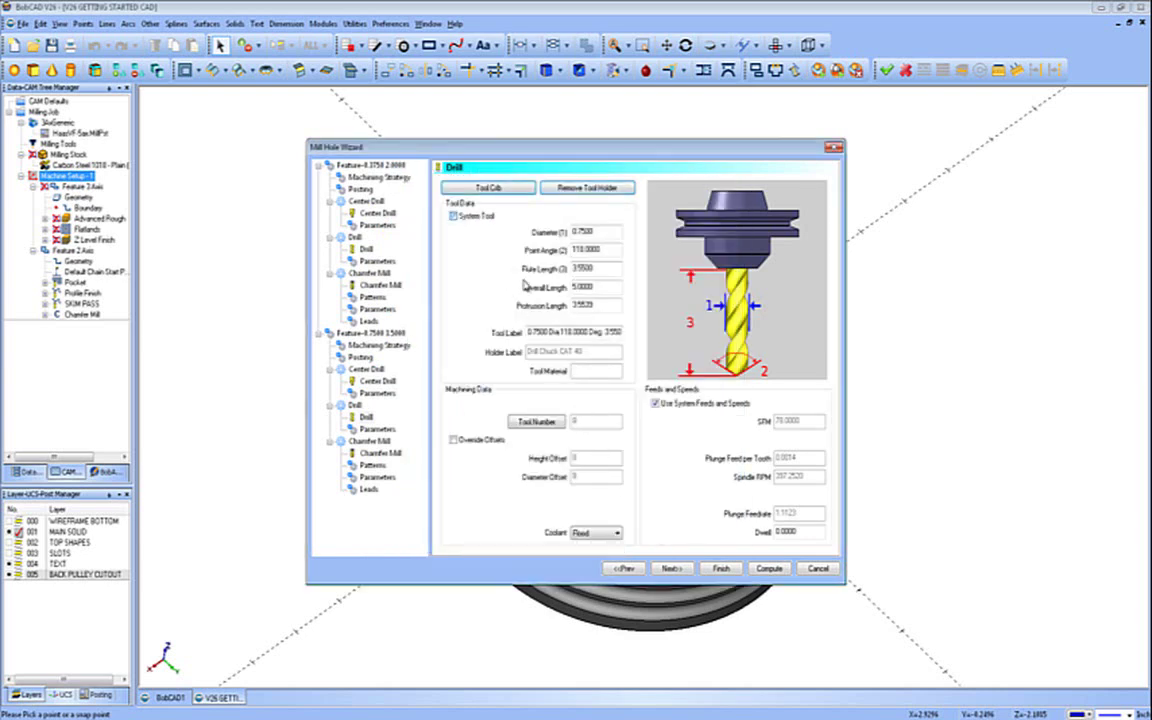
key(Tab)
text(4)
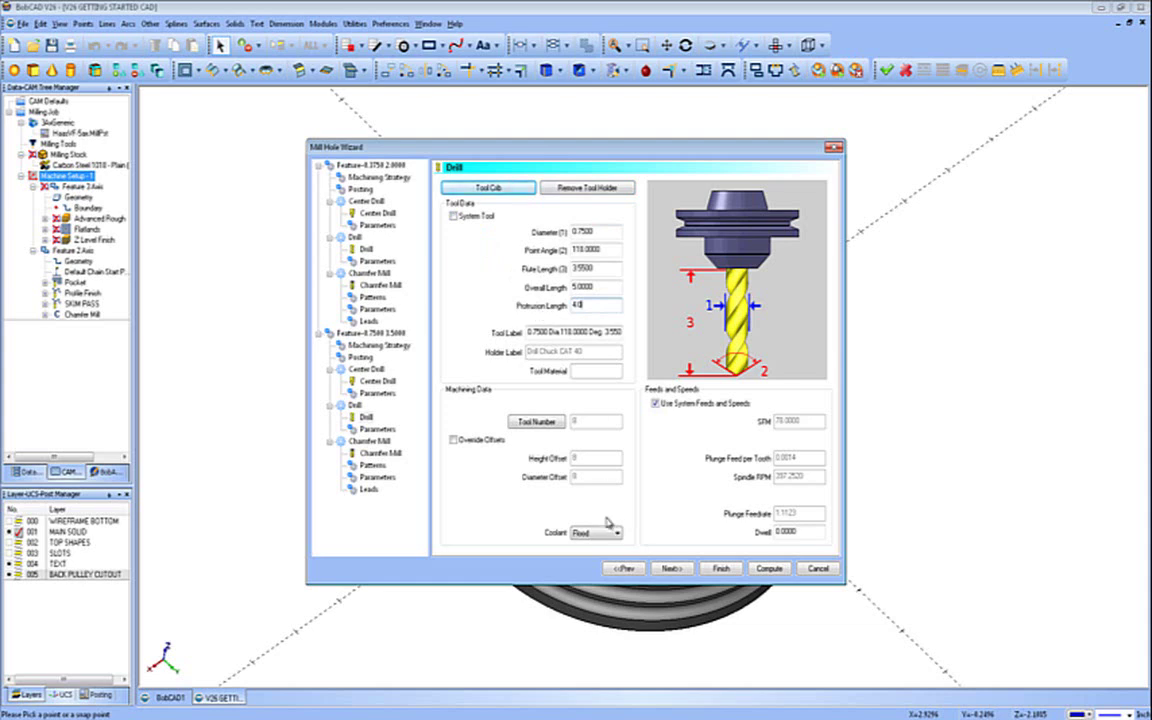
- Set the 0.7500 hole's Drill cycle to Peck and override the automatic pecks with a first peck depth and peck depth of 0.1250
click(671, 569)
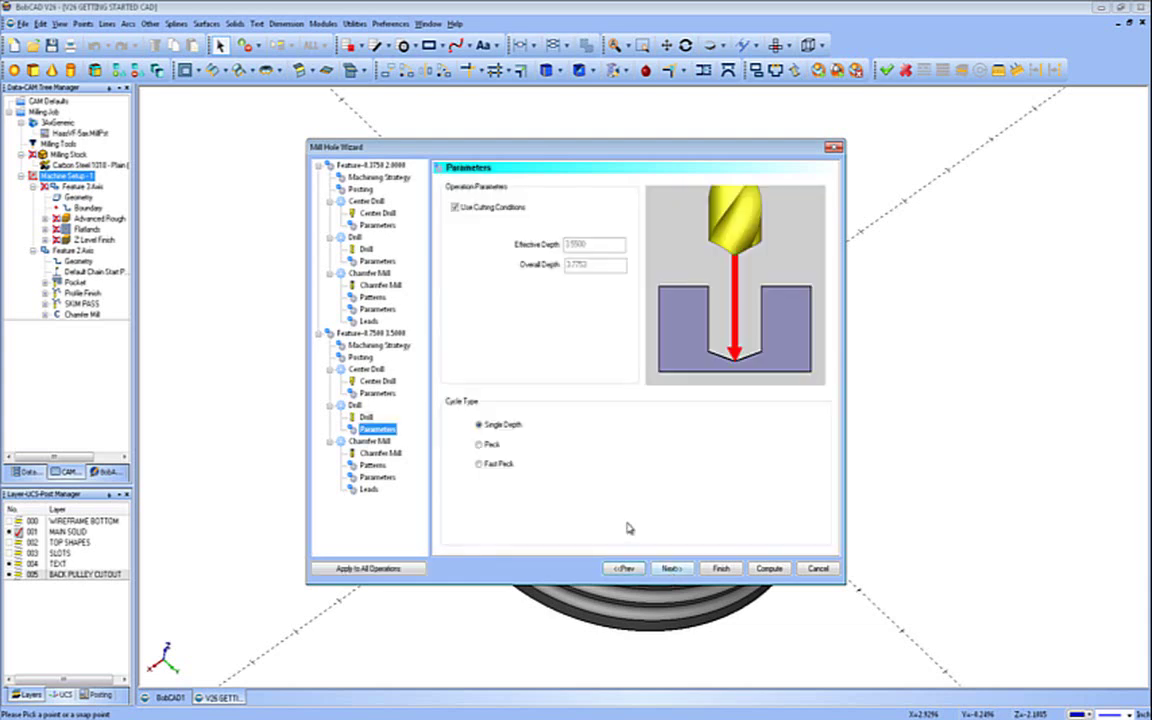
click(488, 445)
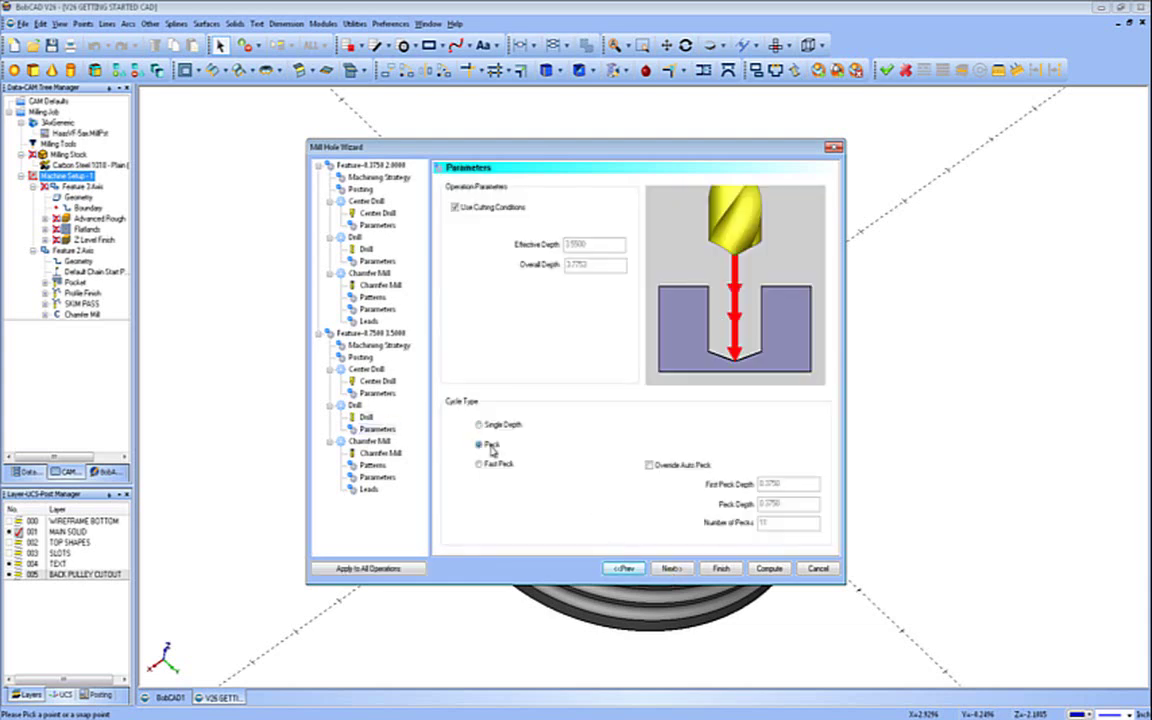
click(668, 466)
key(Tab)
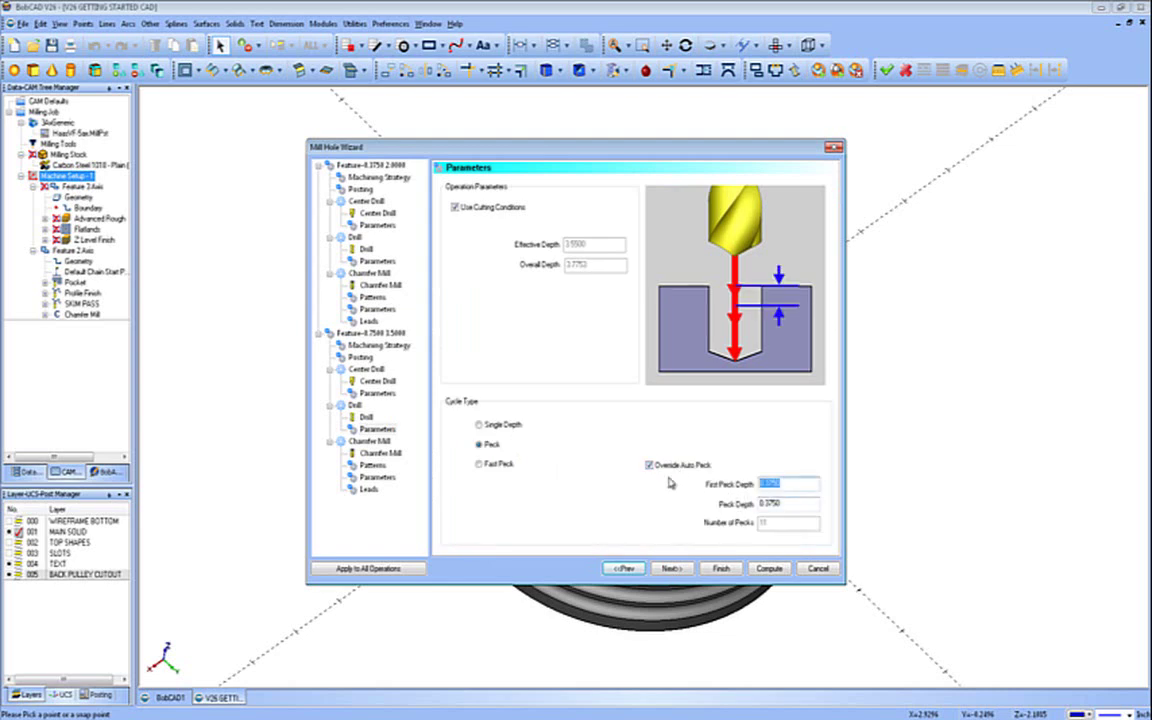
text(125)
key(Tab)
text(.125)
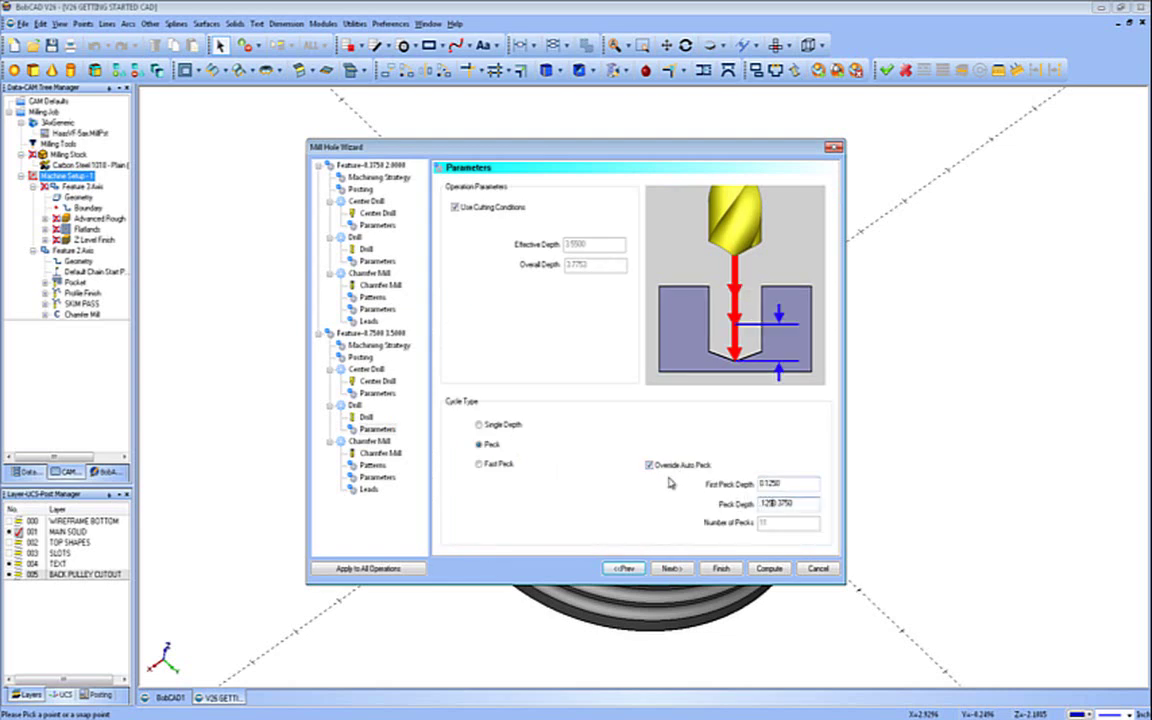
key(Tab)
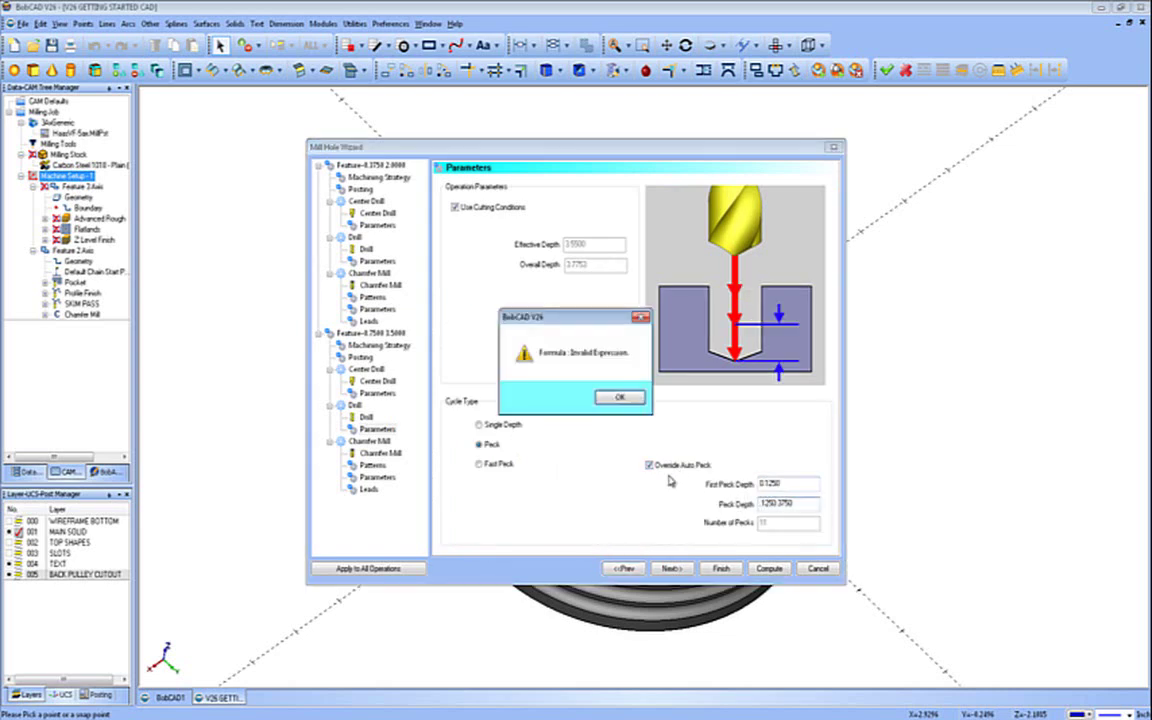
click(618, 397)
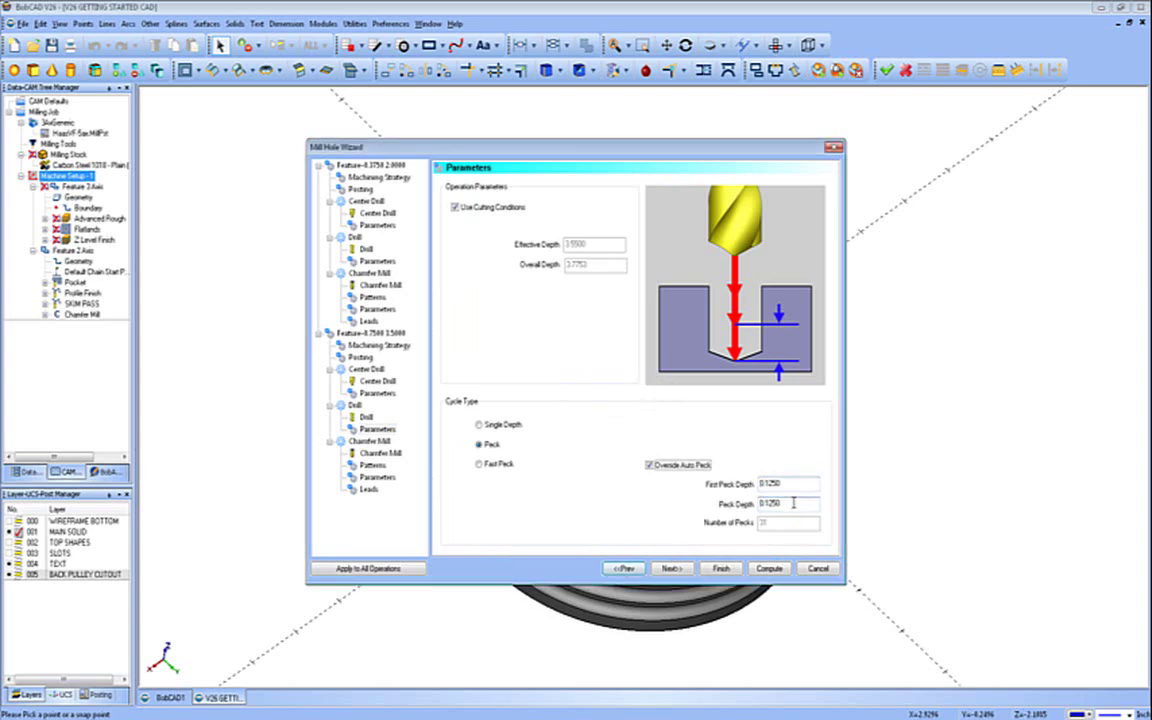
- Set the 0.7500 hole's Chamfer Mill machine compensation to Comp Left / G41 and its chamfer depth to 0.035
click(686, 569)
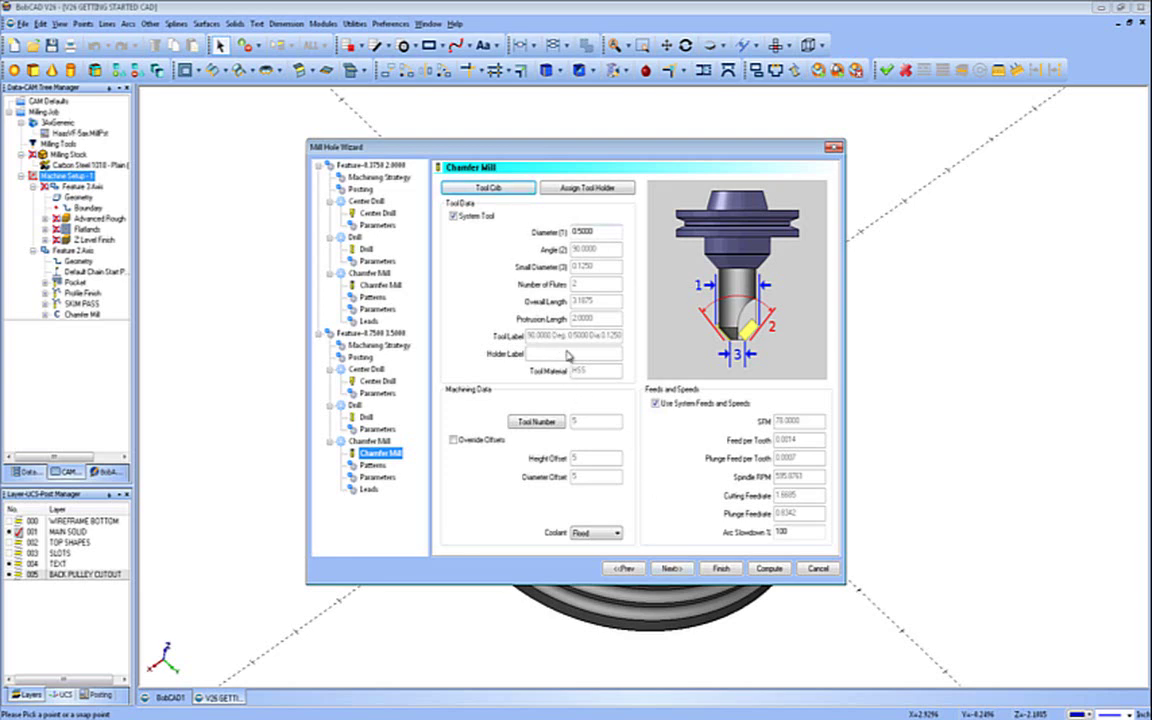
click(670, 568)
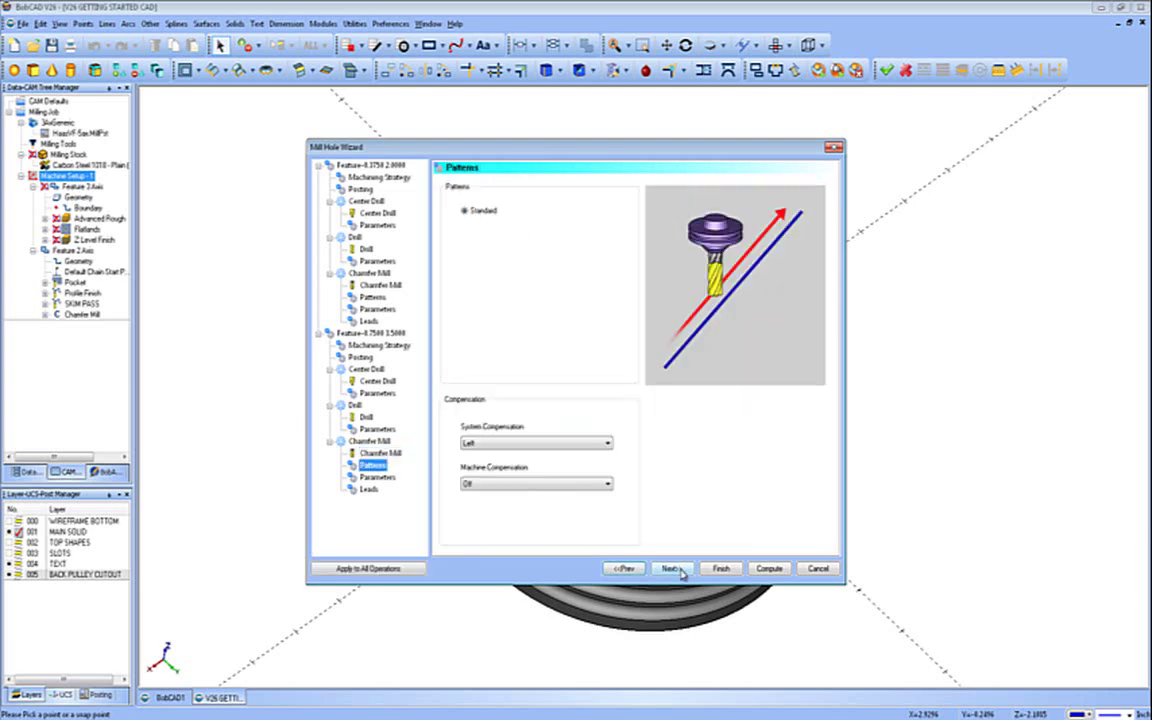
click(568, 484)
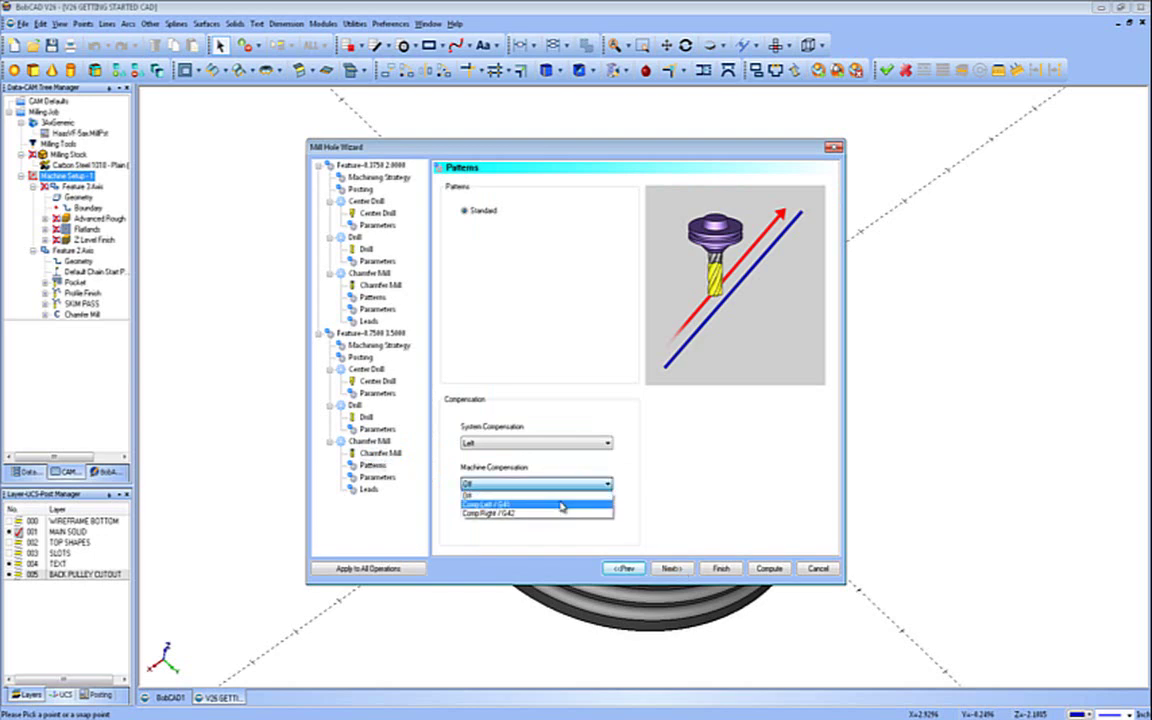
click(562, 504)
click(670, 568)
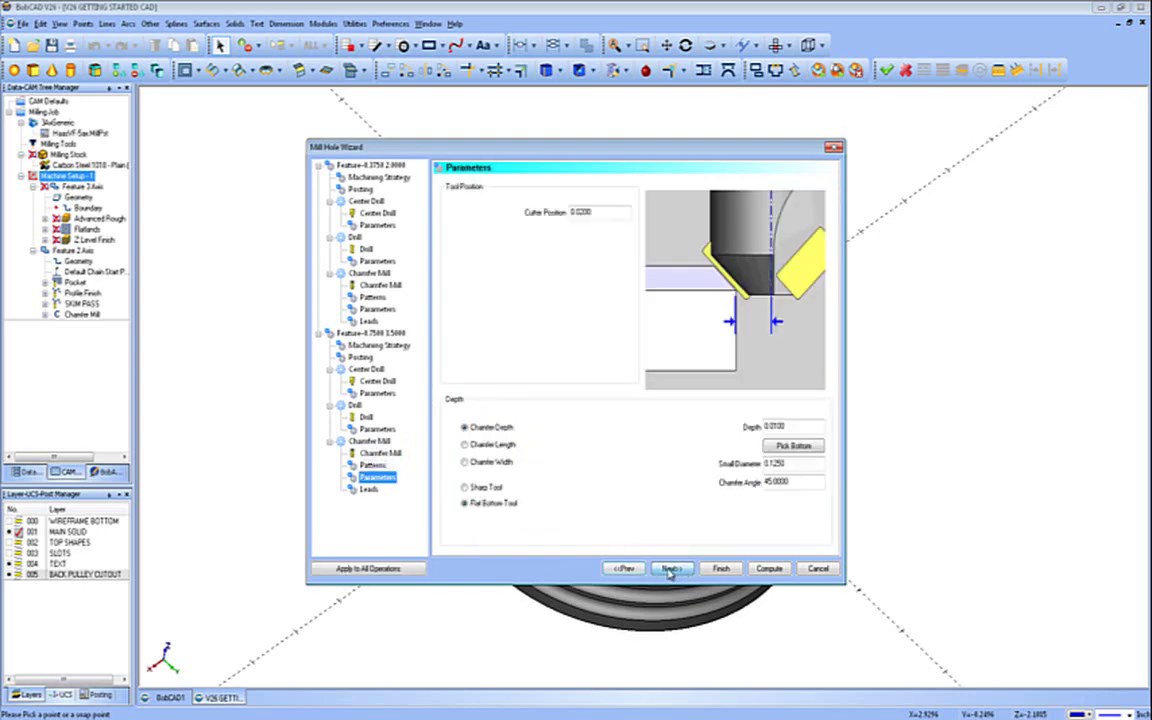
double_click(780, 426)
key(BackSpace)
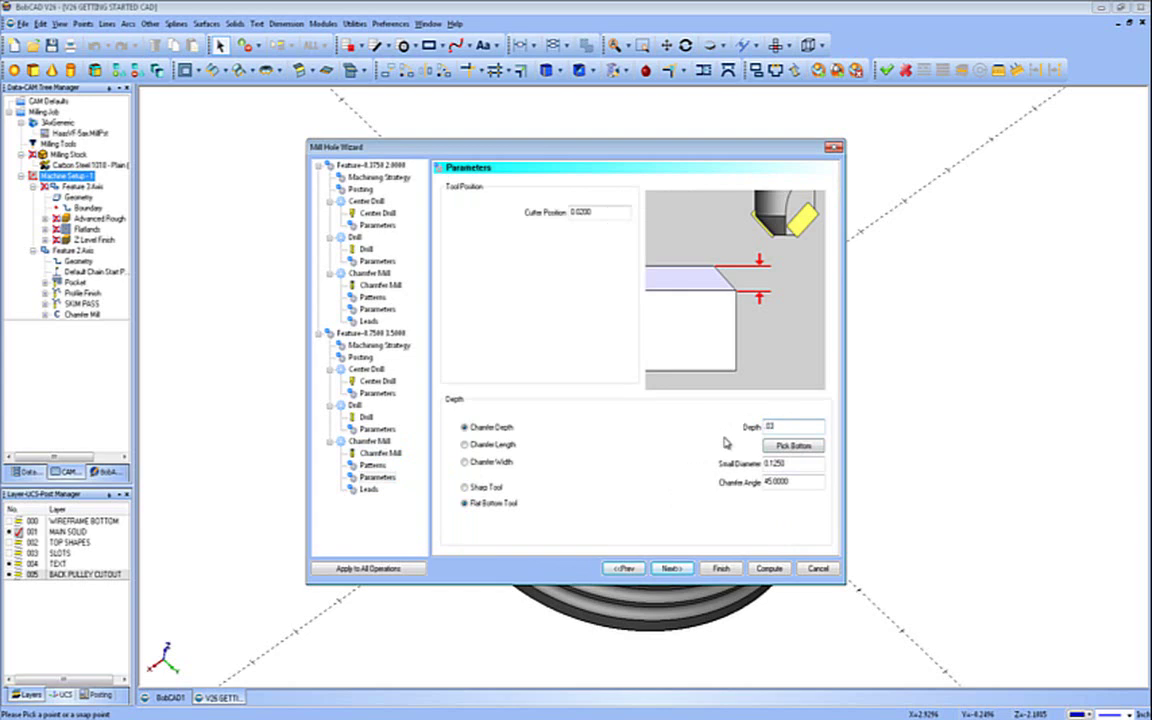
text(035)
click(667, 572)
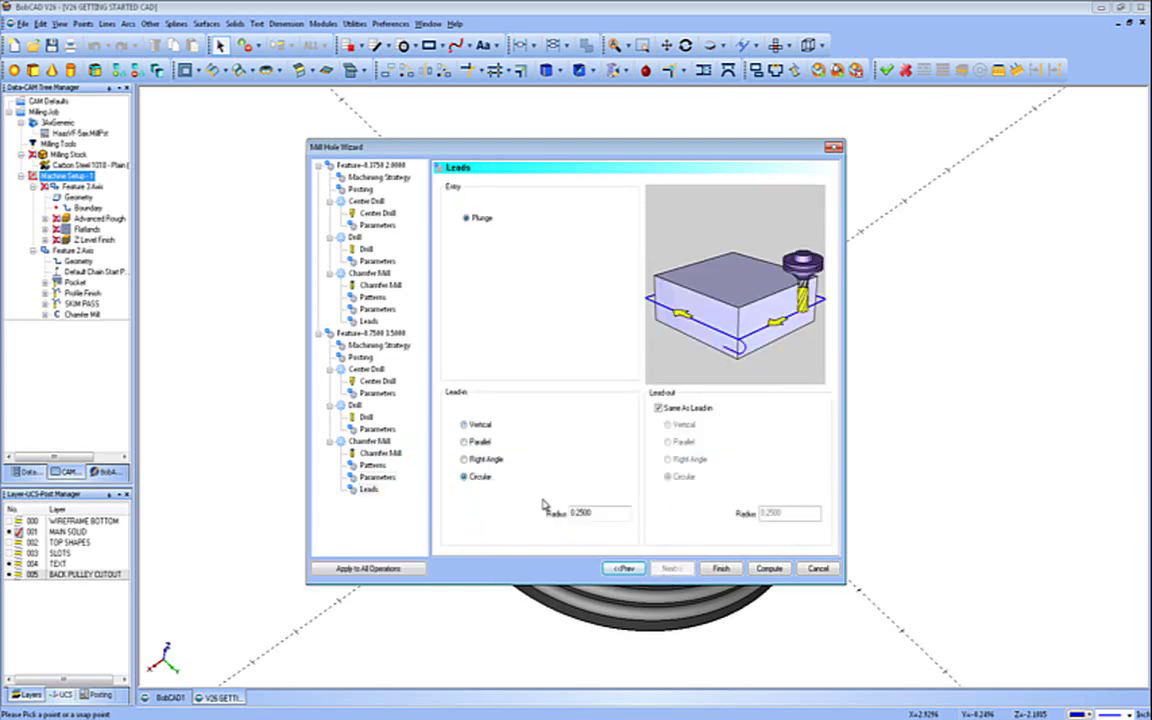
- Set the 0.7500 hole's Chamfer Mill circular lead-in radius to 0.06 and compute the hole toolpaths
key(Tab)
text(06)
click(766, 569)
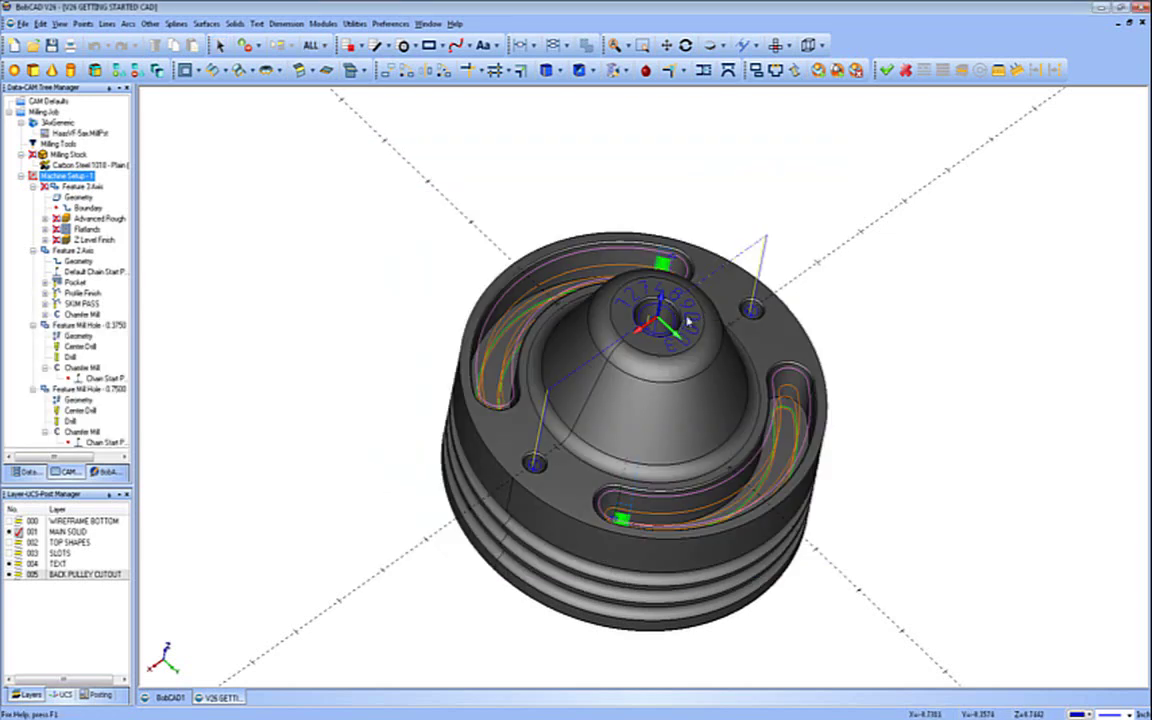
middle_drag(688, 318, 589, 462)
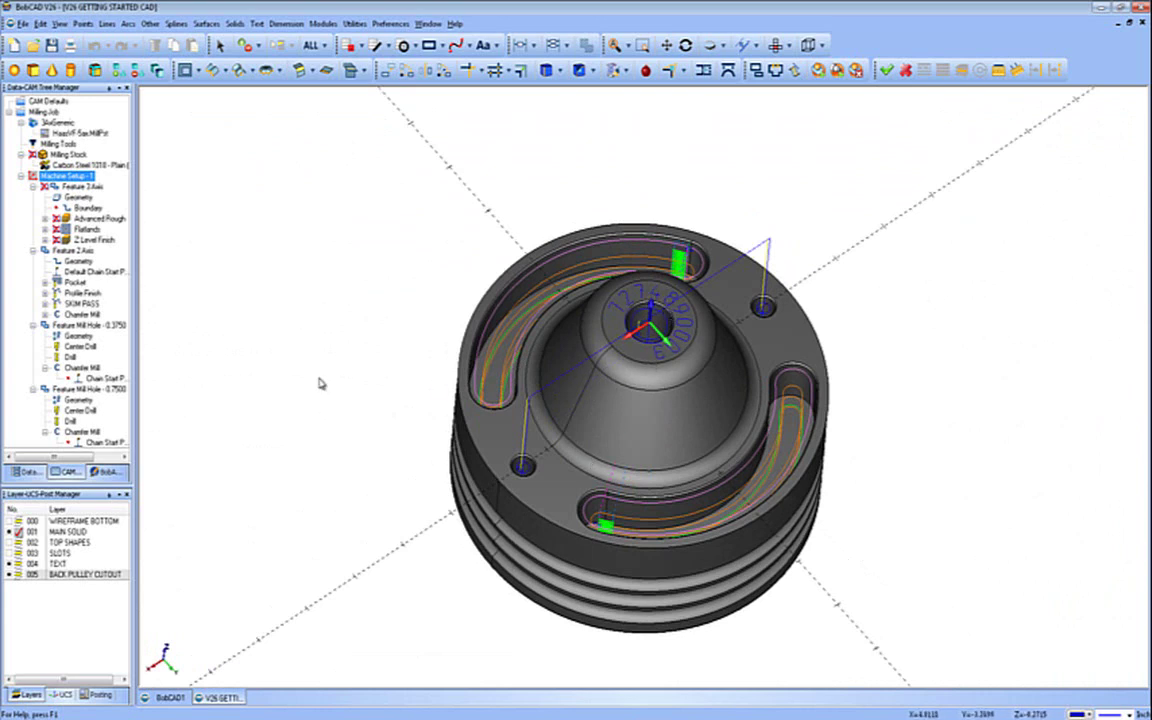
- Add a Mill 3 Axis Wireframe feature to Machine Setup - 1, using the number text on the hub's top face as geometry
click(77, 197)
click(66, 176)
right_click(65, 176)
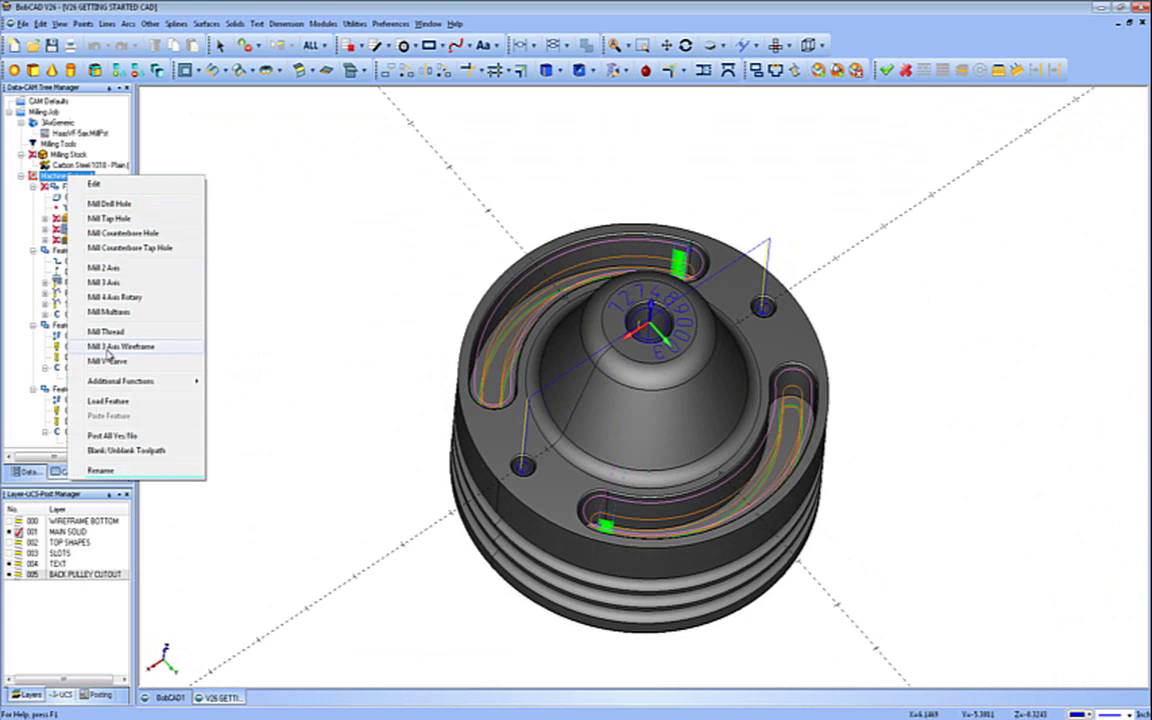
click(110, 347)
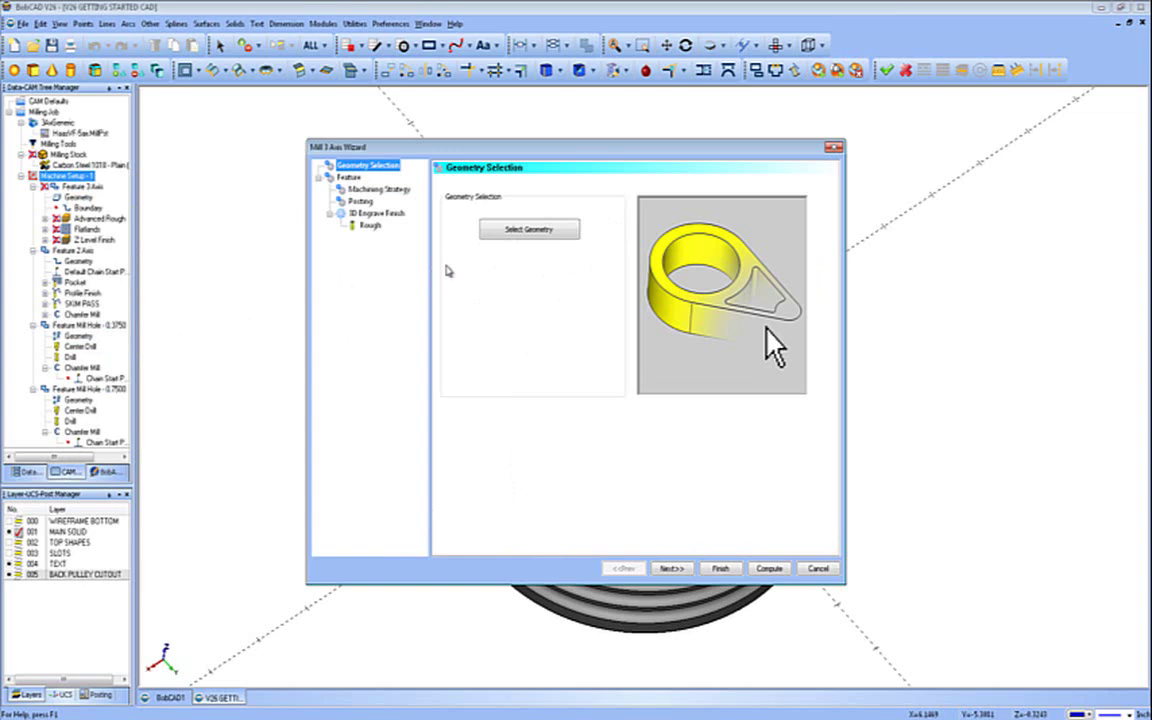
click(505, 231)
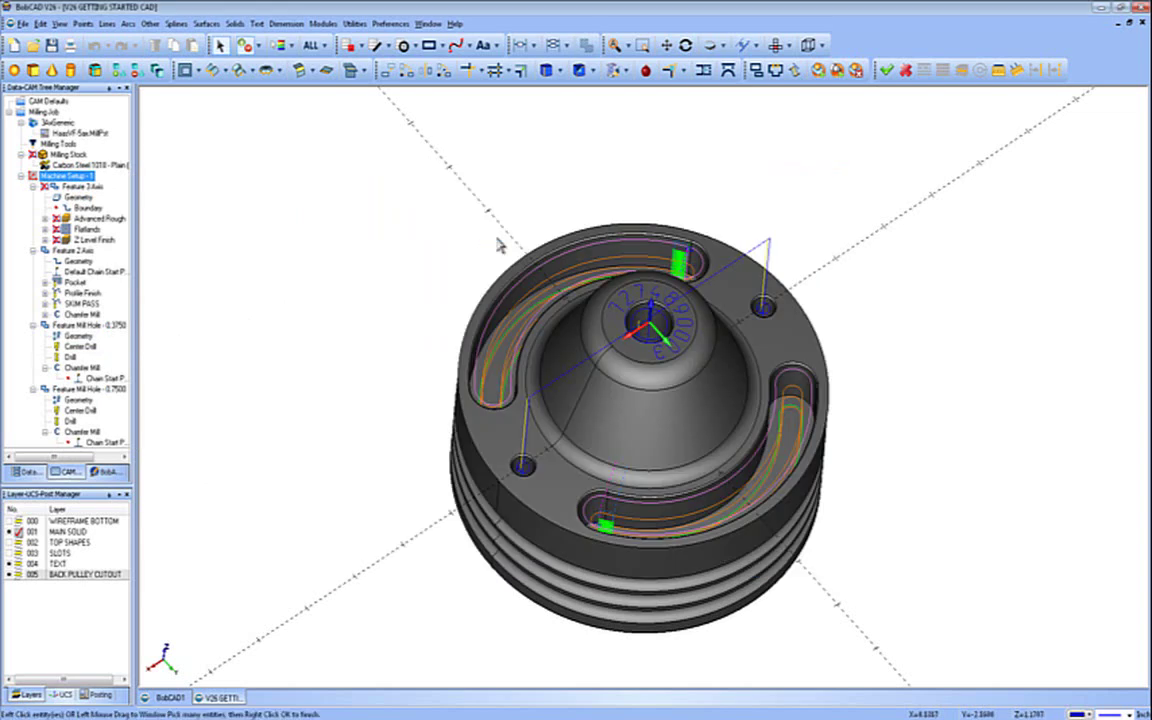
click(619, 314)
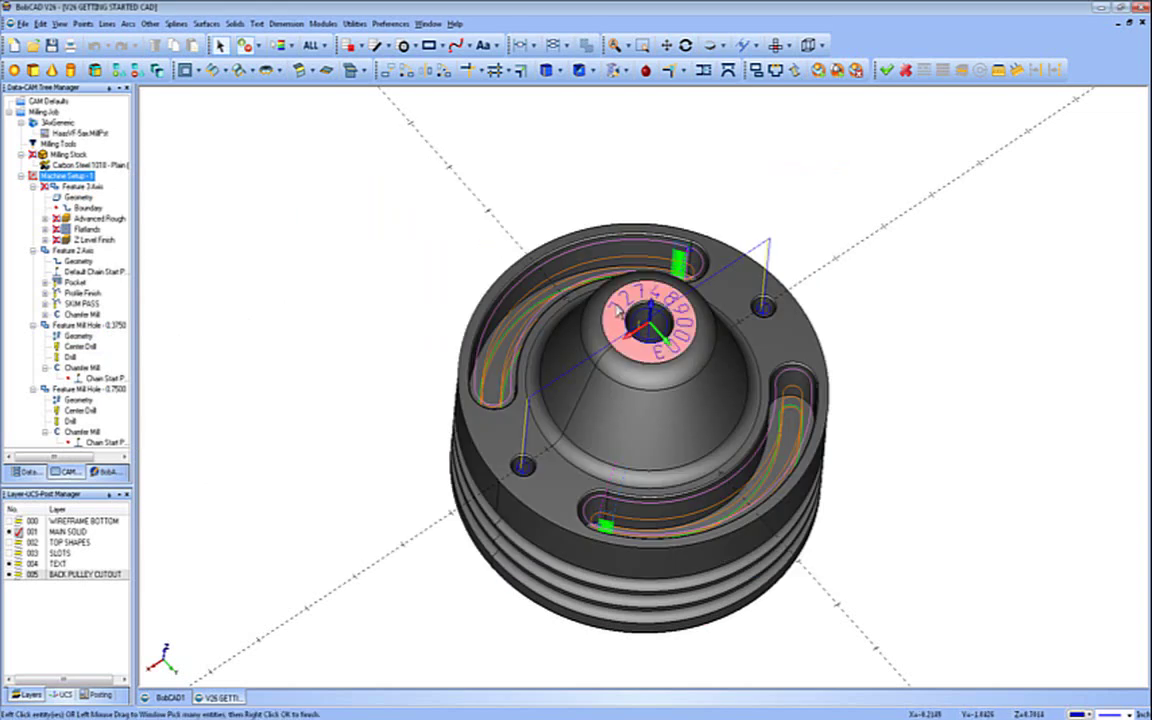
click(619, 315)
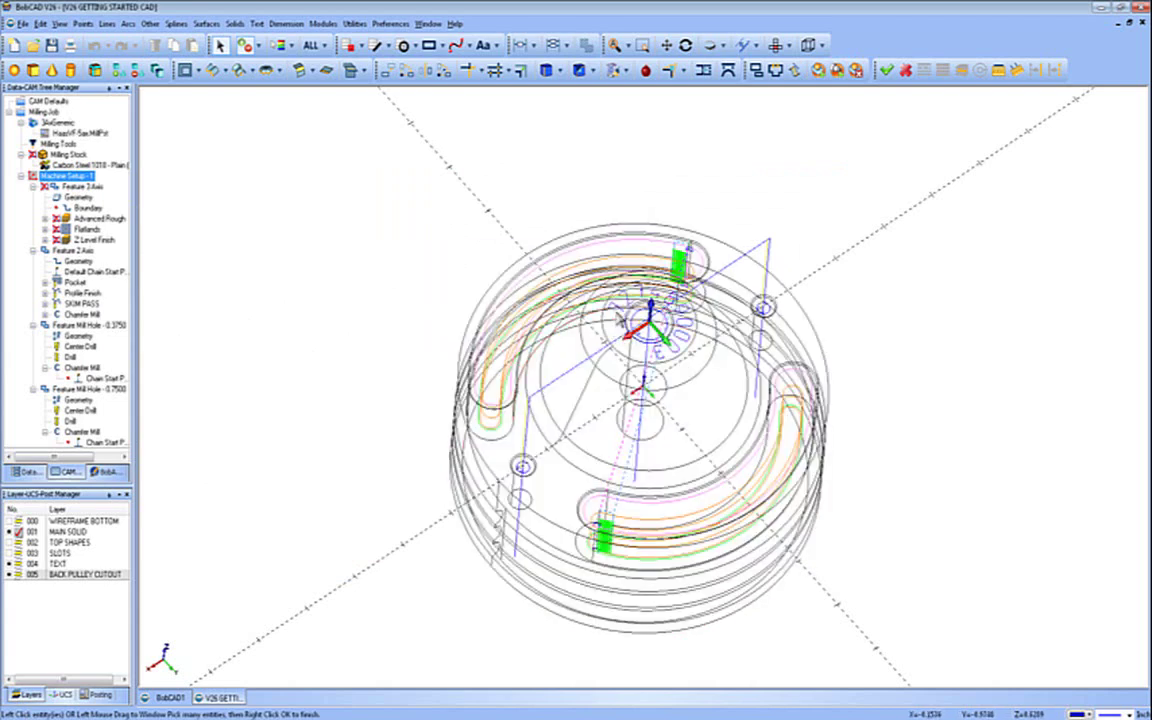
right_click(452, 230)
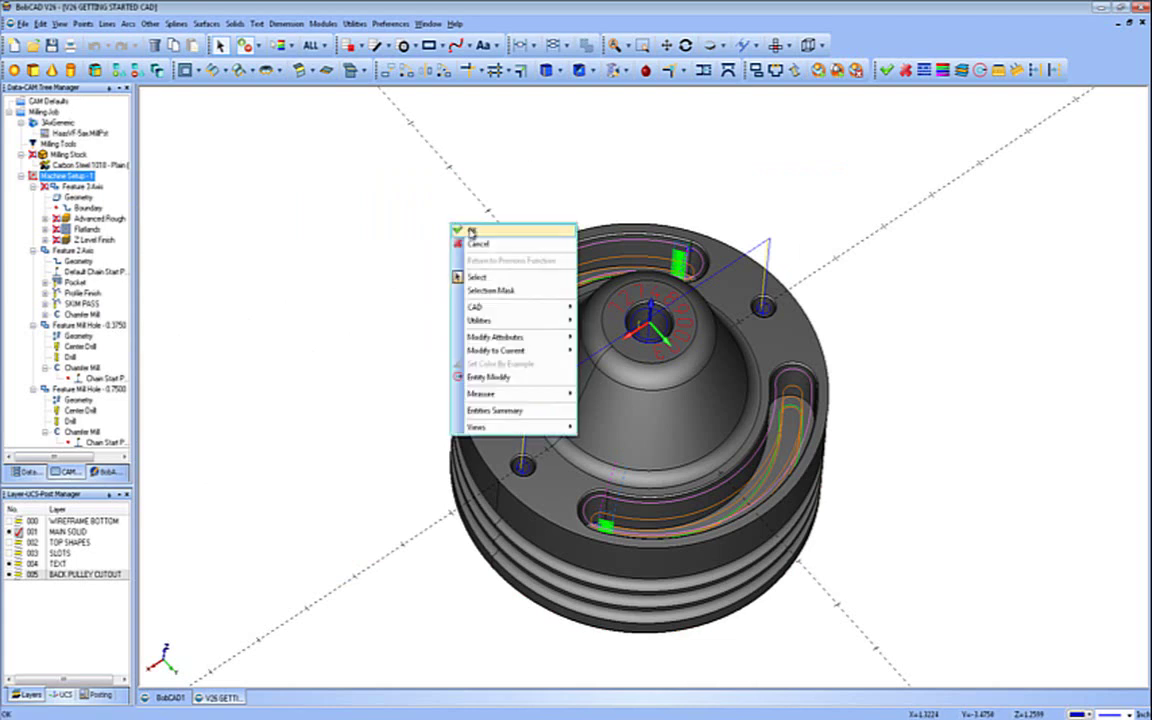
click(471, 232)
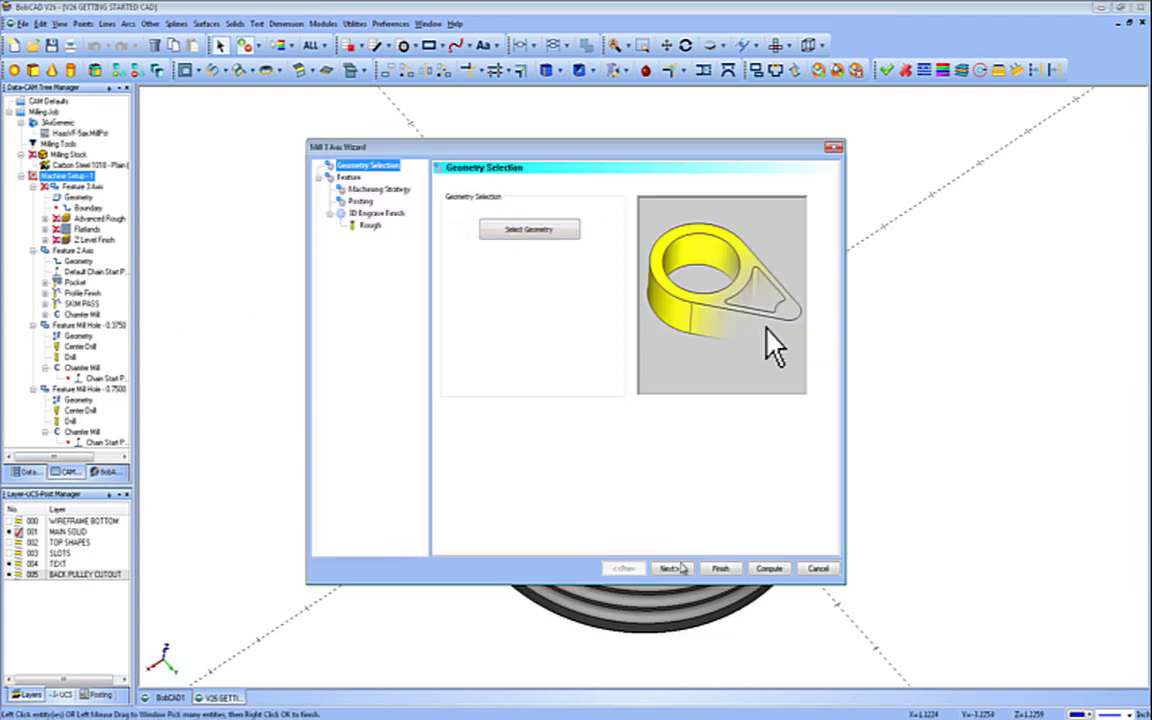
- Add a 3D Engrave Rough operation to the wireframe feature's machining strategy and order it before 3D Engrave Finish
click(672, 568)
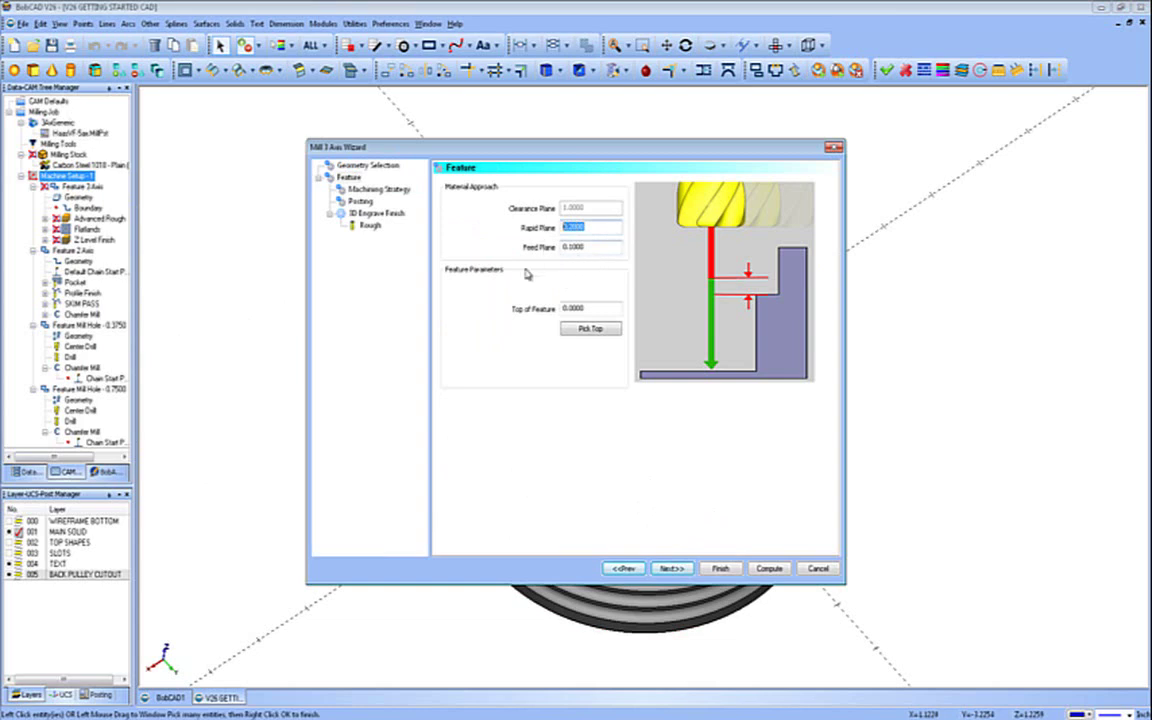
click(593, 311)
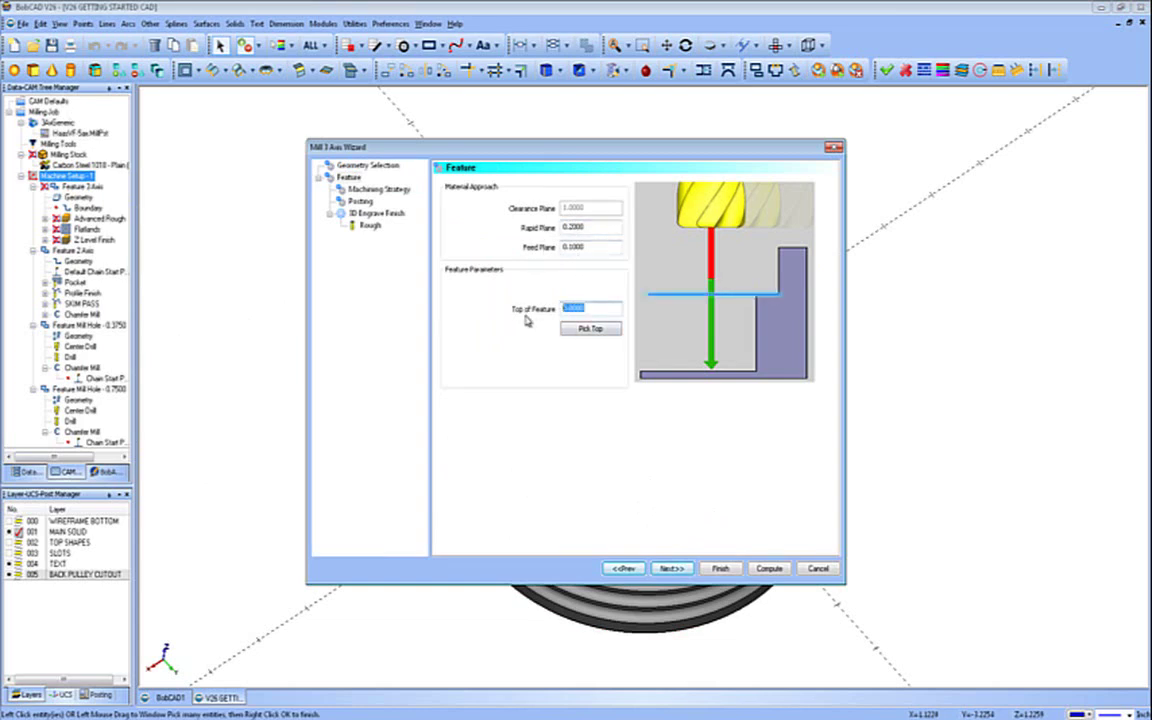
click(668, 568)
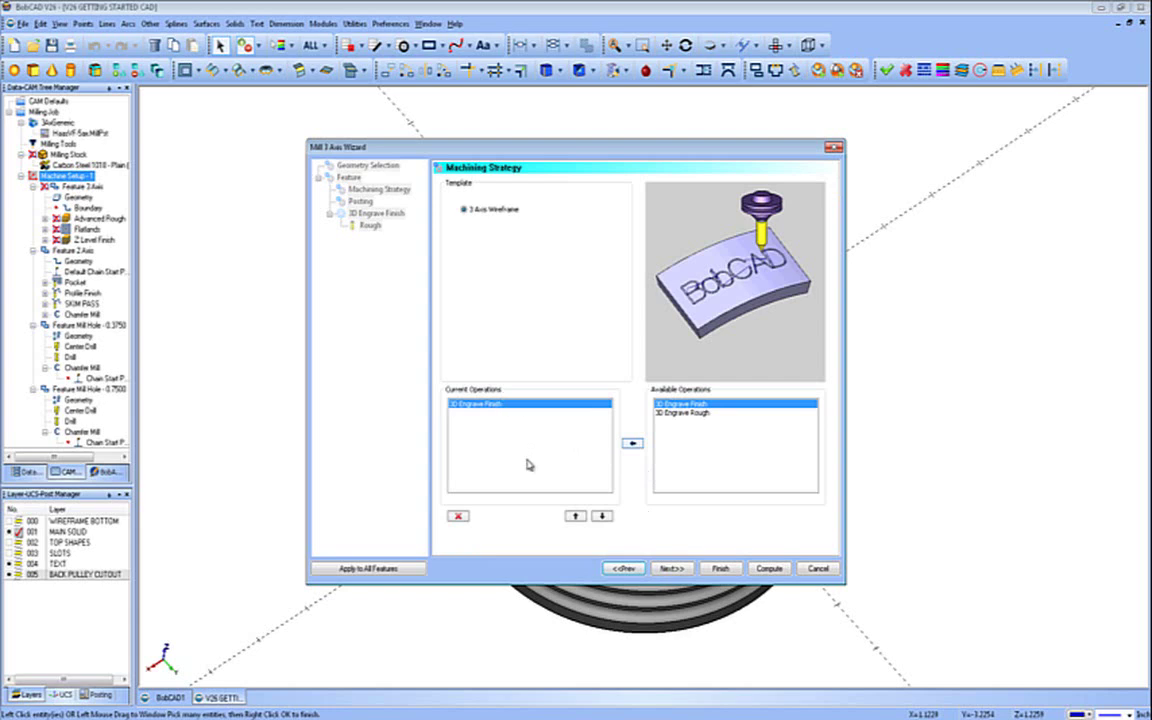
click(688, 413)
click(632, 443)
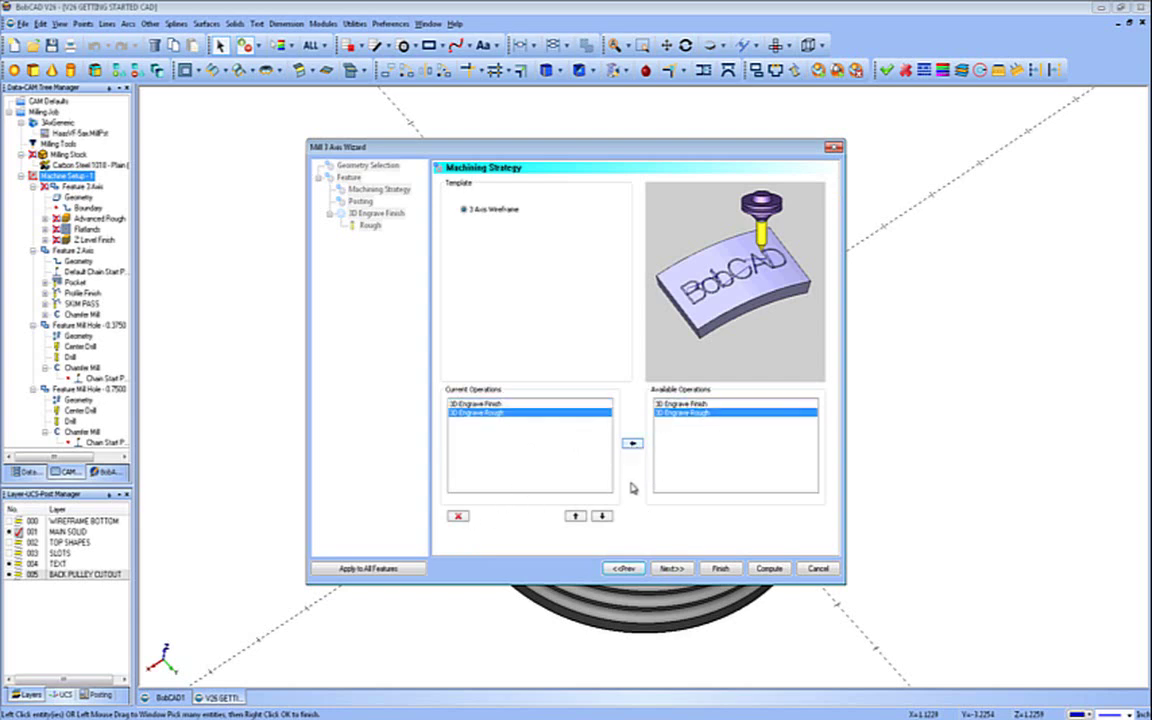
click(576, 516)
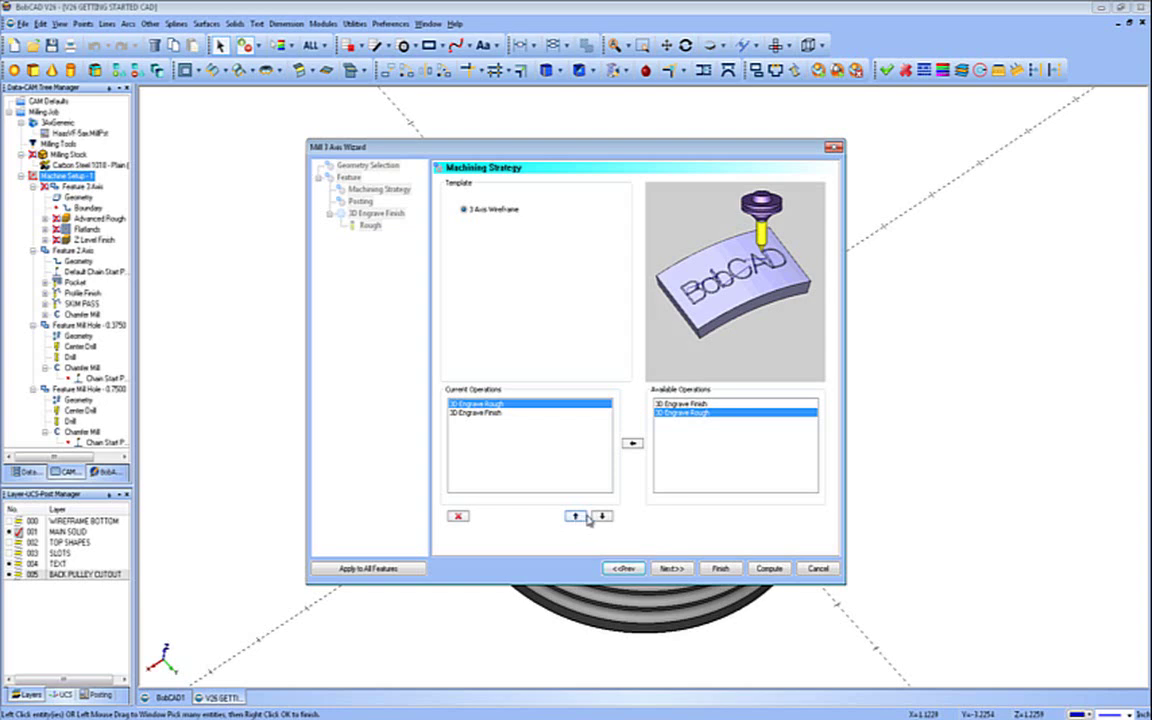
click(670, 568)
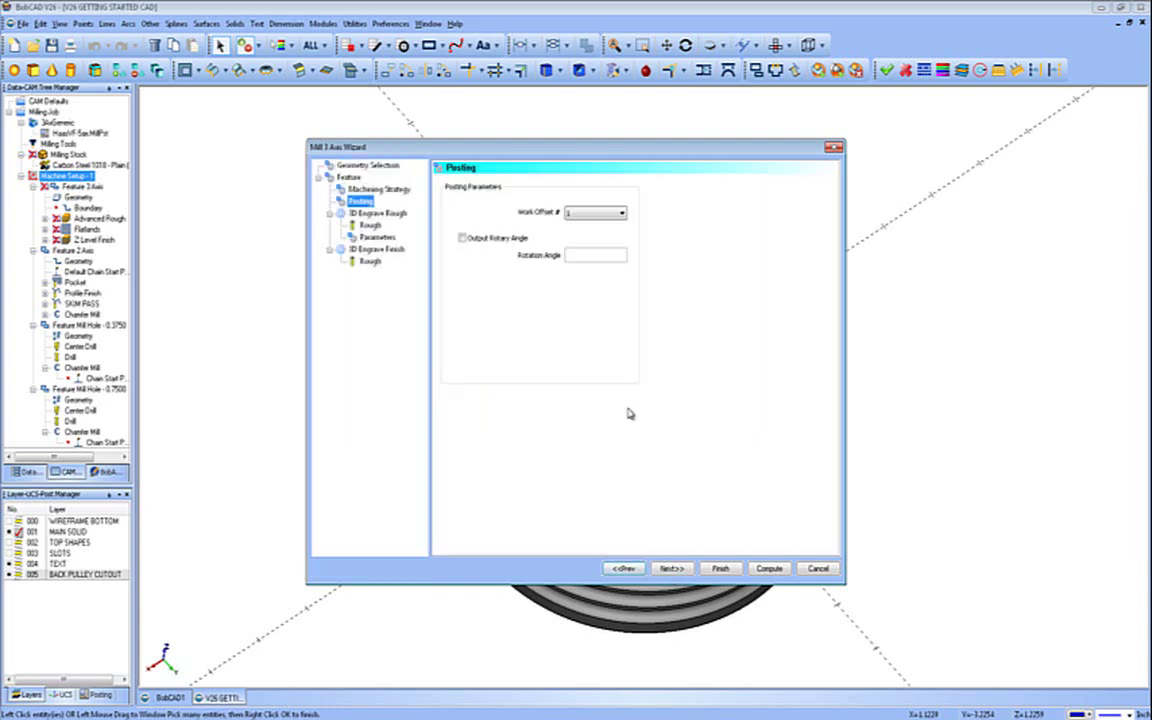
click(672, 568)
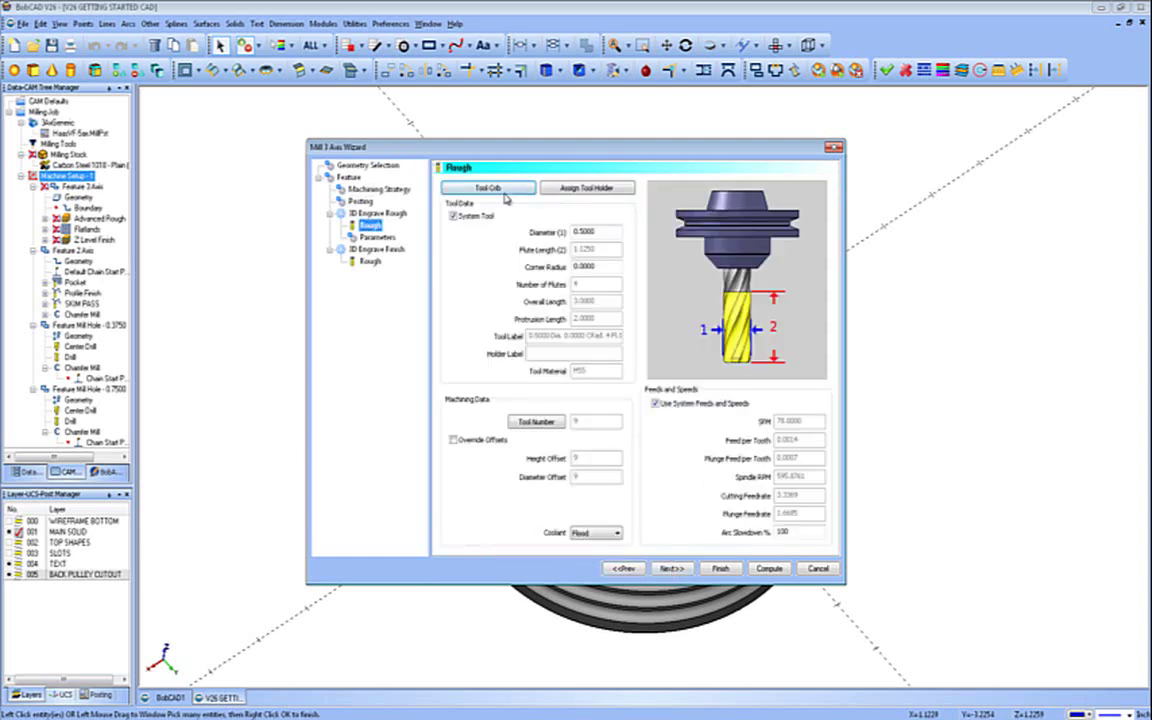
- Try to assign a V-tool from the tool library to the 3D Engrave Rough operation
click(500, 190)
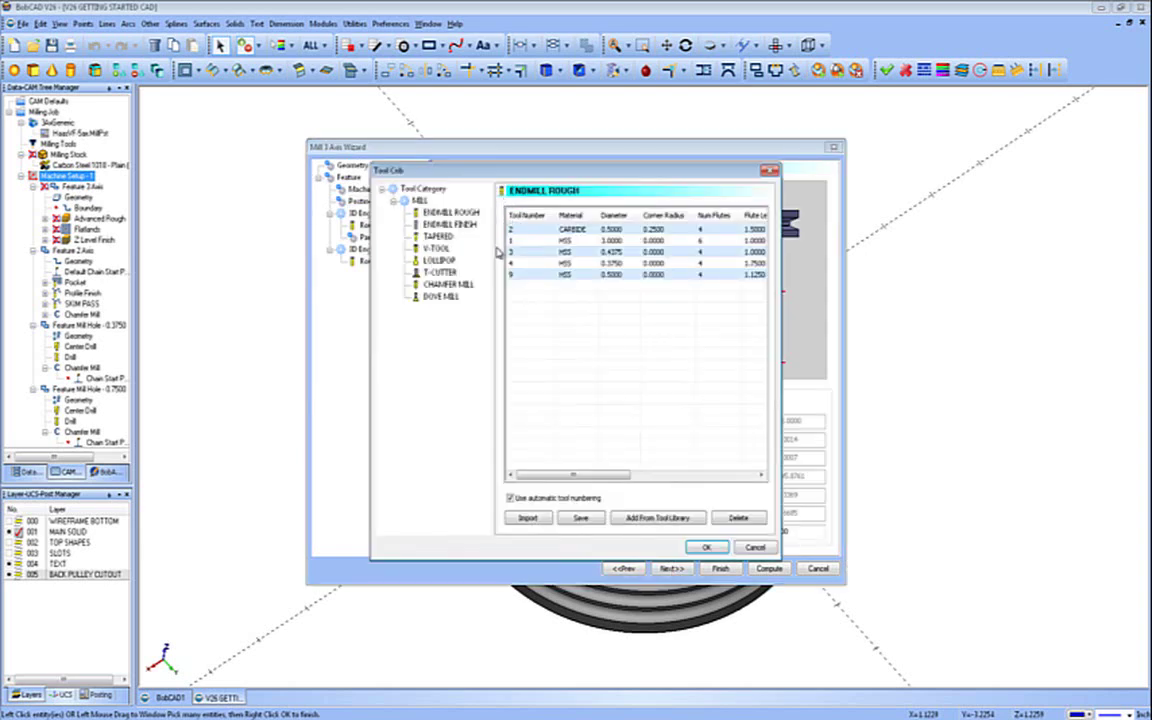
click(436, 250)
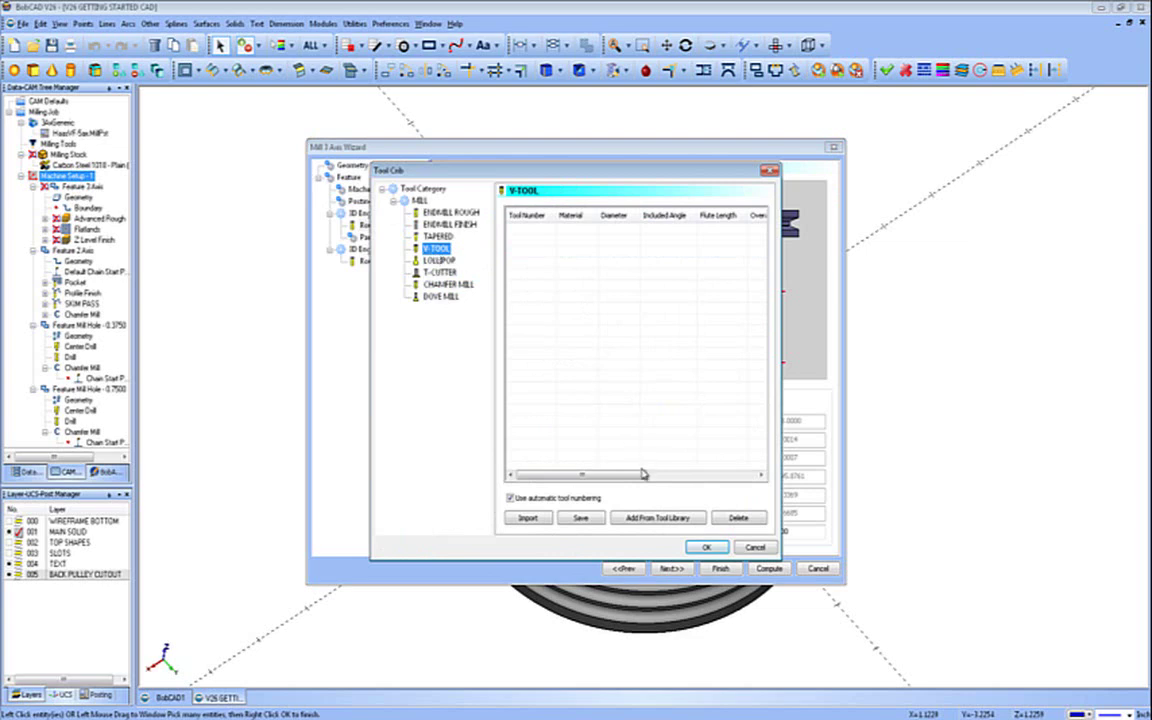
click(648, 518)
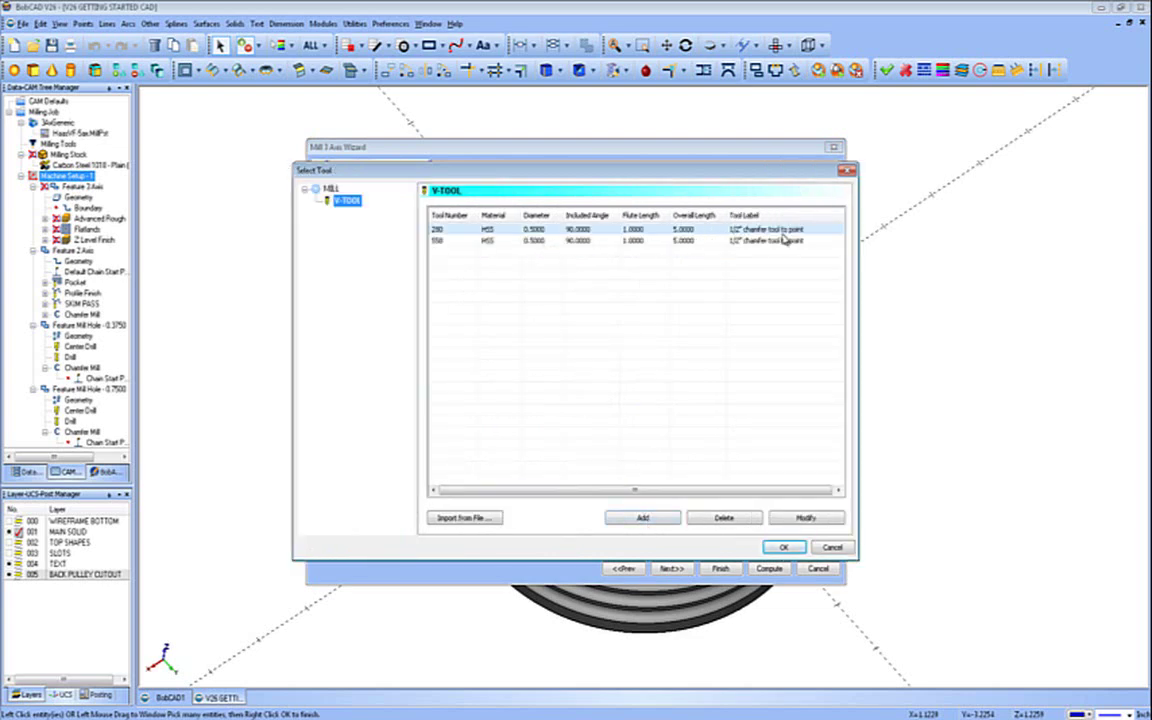
click(784, 547)
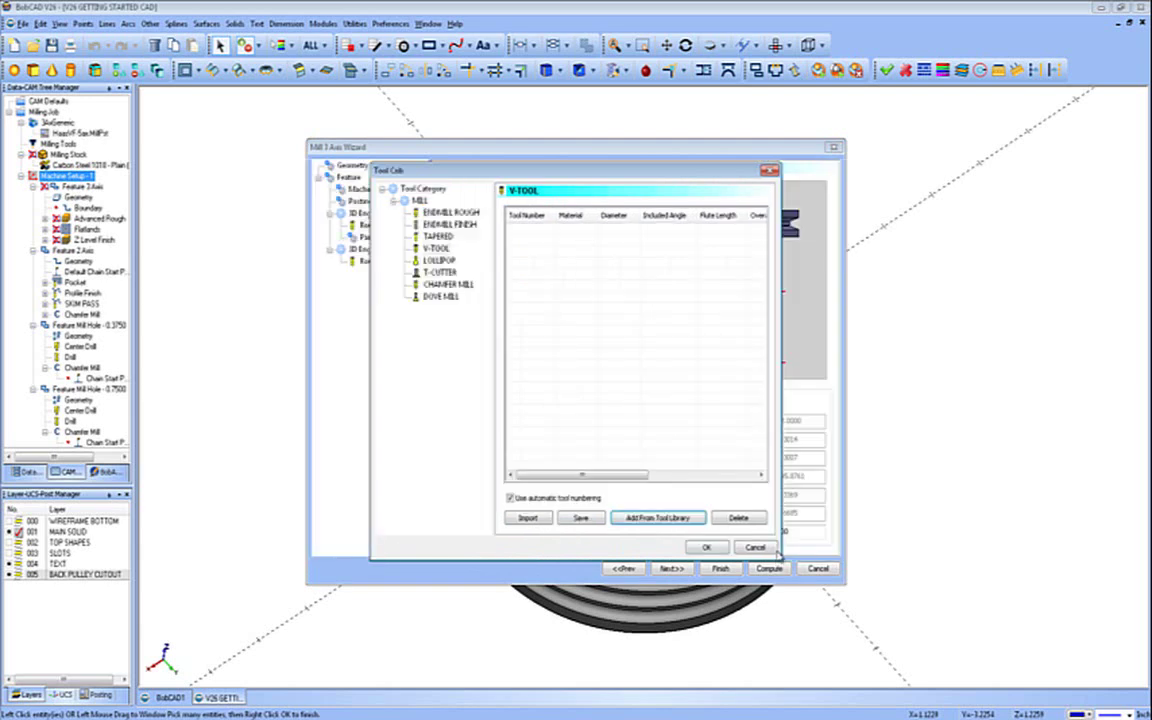
click(710, 550)
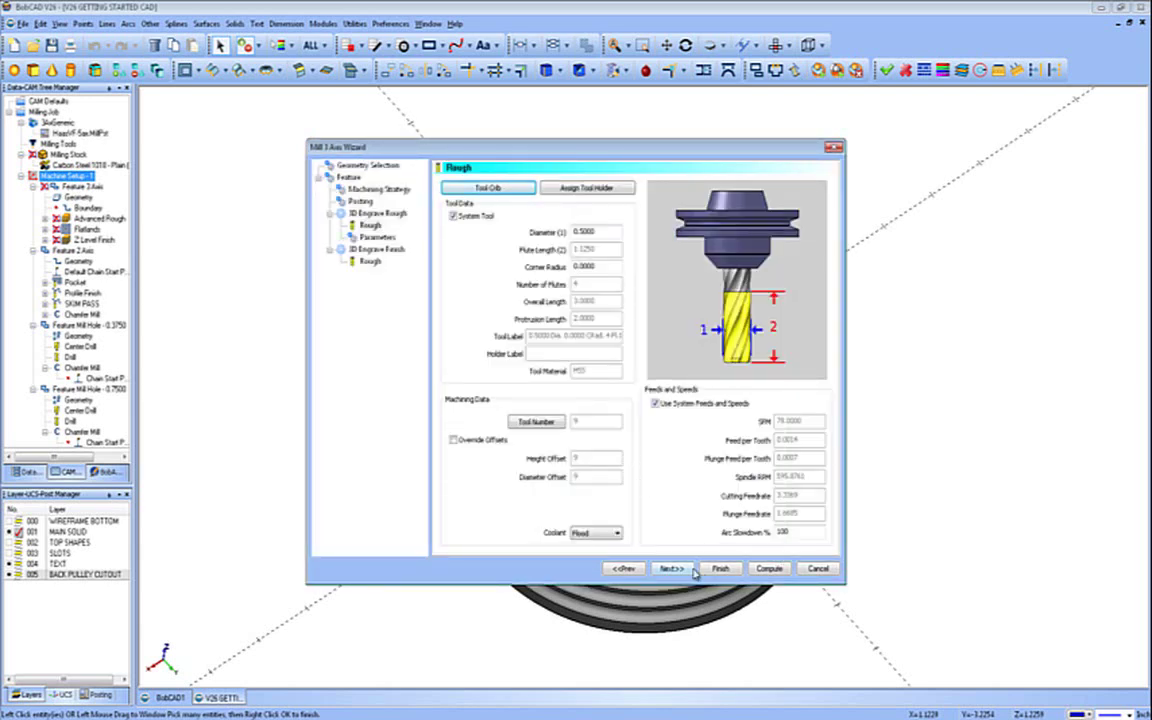
- Set the 3D Engrave Rough step distance to .003
click(690, 569)
text(1)
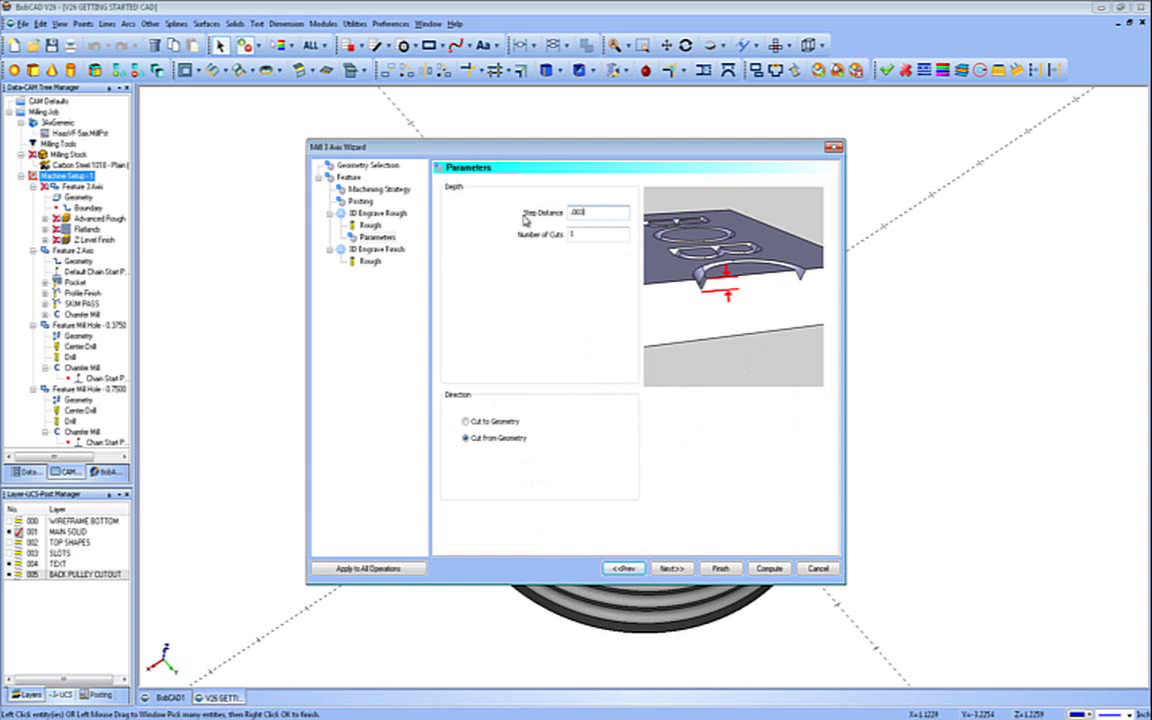
key(Tab)
click(671, 568)
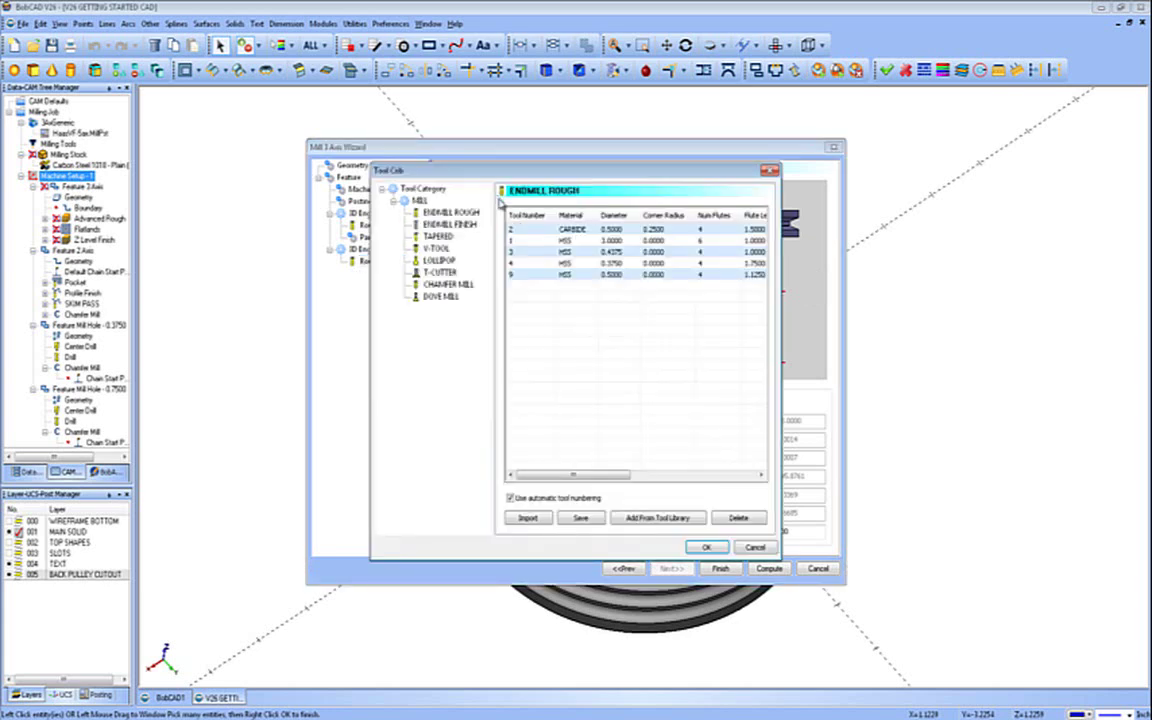
- Assign the 0.5000 HSS rough endmill from the tool crib to the 3D Engrave Finish operation
click(452, 187)
click(614, 276)
click(704, 547)
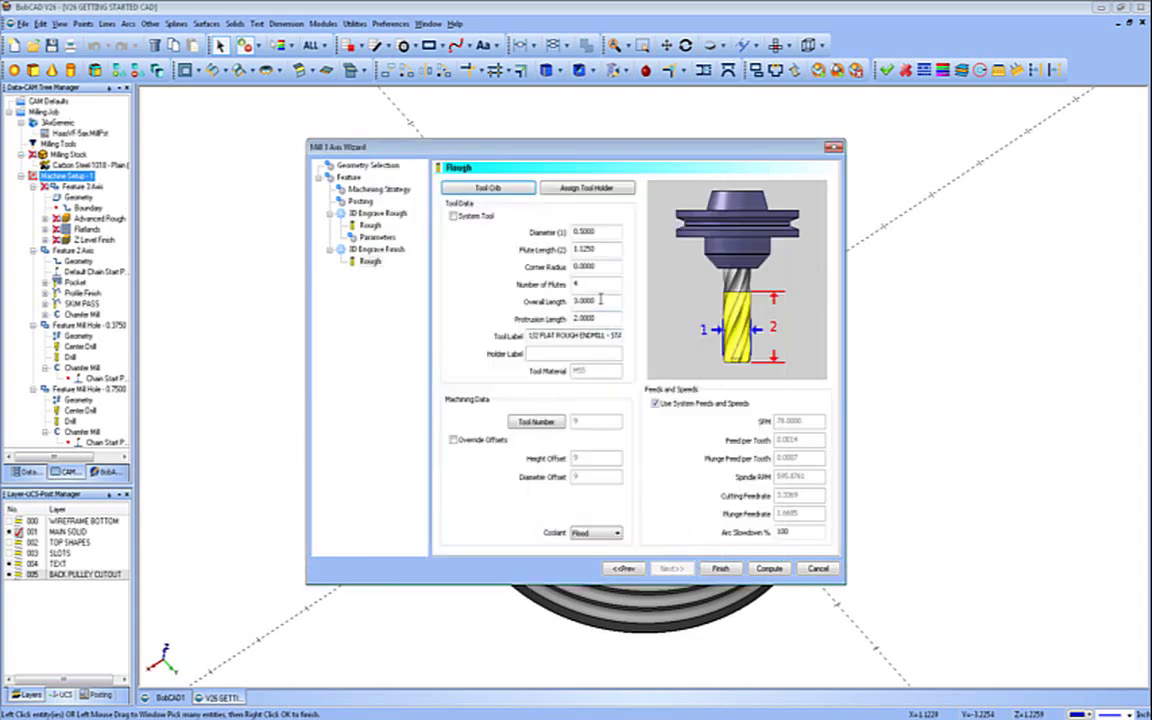
- Add the 1/2" chamfer tool to point V-tool from the tool library and assign it to the 3D Engrave Finish operation
click(452, 186)
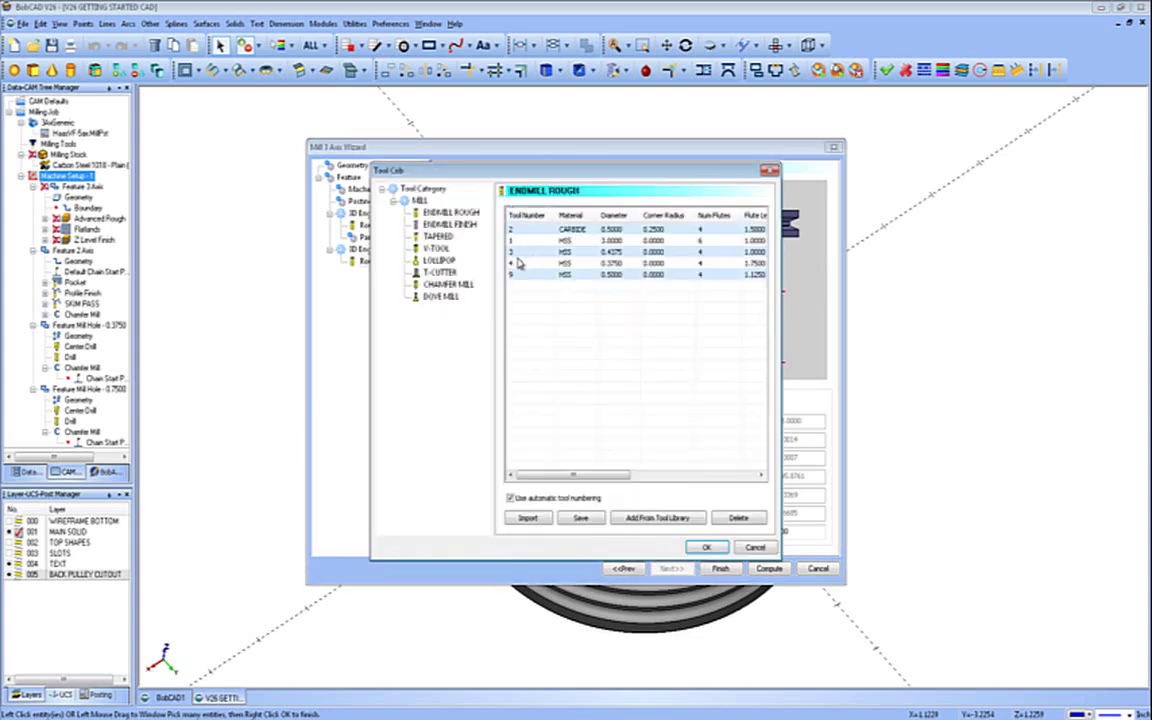
click(430, 248)
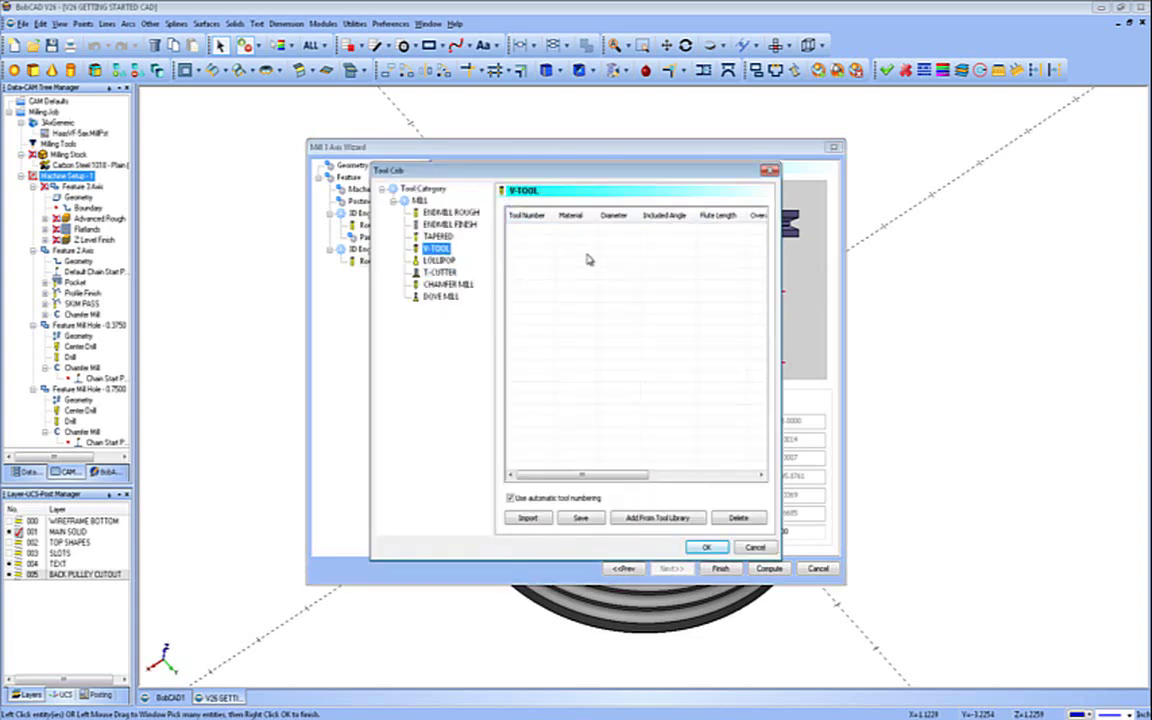
click(680, 519)
click(548, 229)
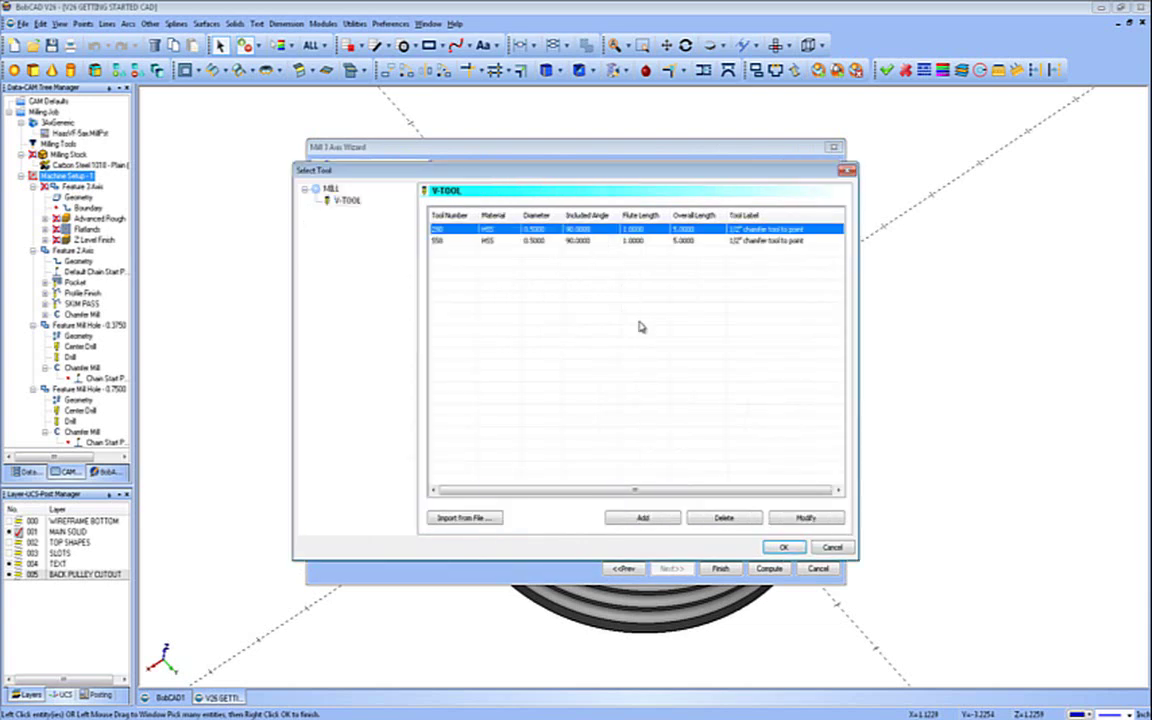
click(784, 548)
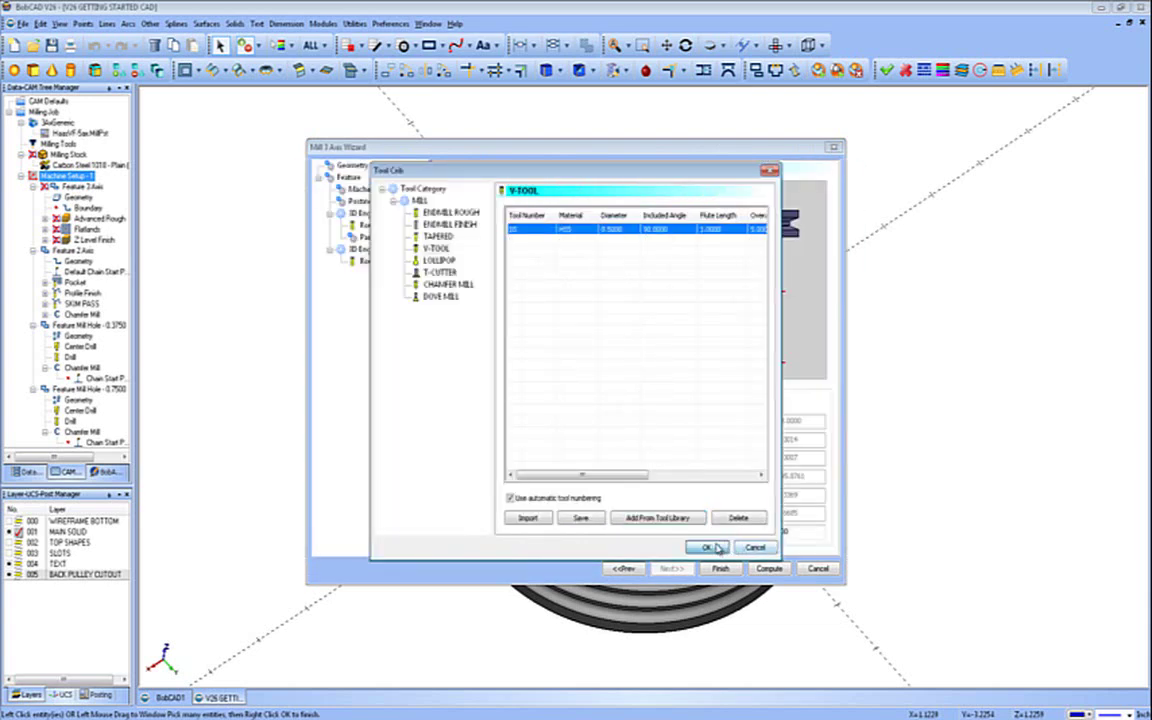
click(728, 546)
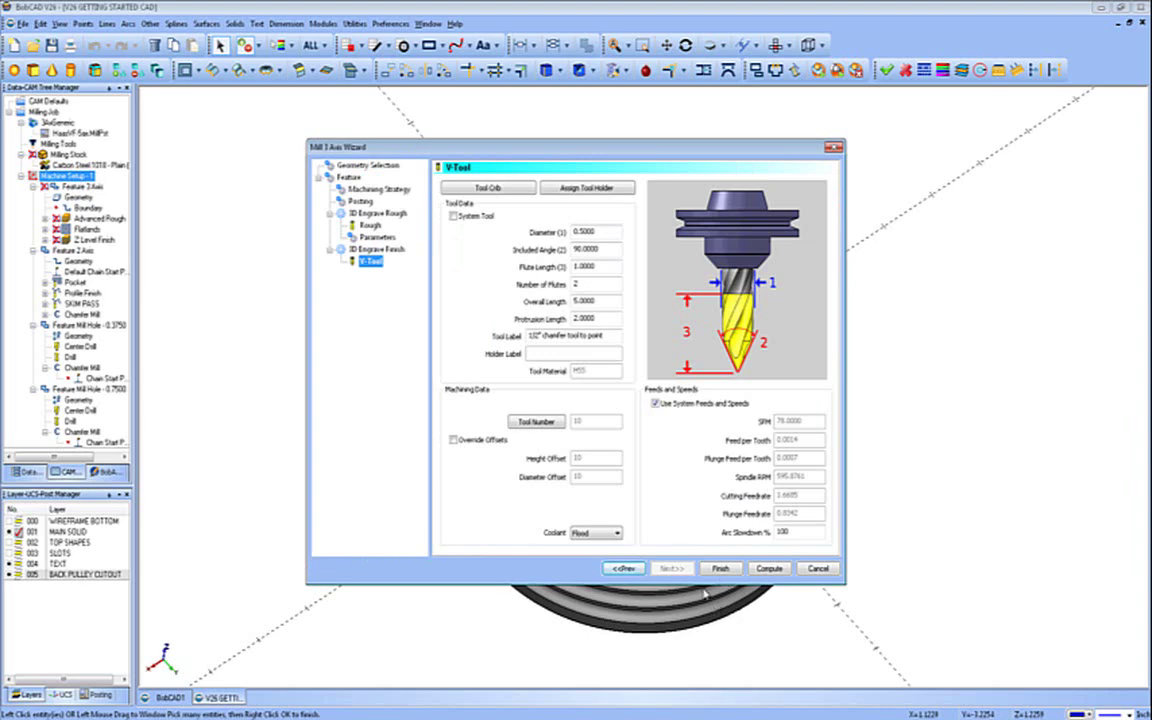
- Compute the rough and finish engraving toolpaths for the number text around the central bore
click(760, 570)
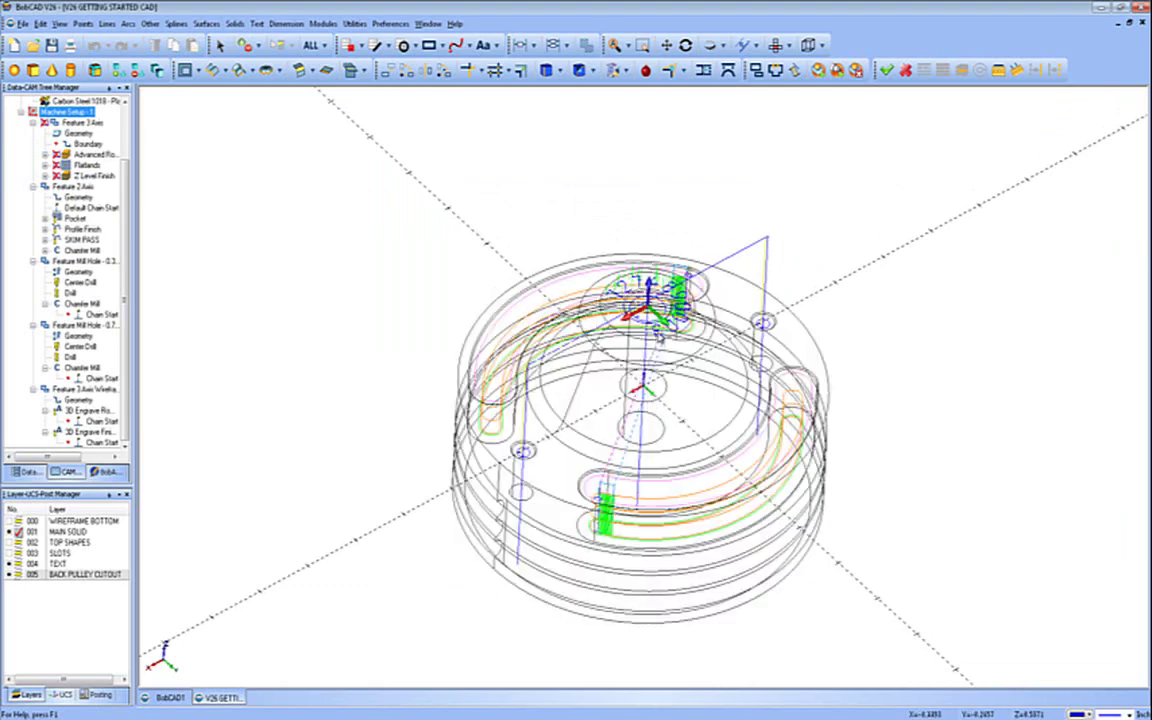
scroll(656, 334, down, 5)
scroll(660, 338, up, 8)
scroll(660, 338, up, 1)
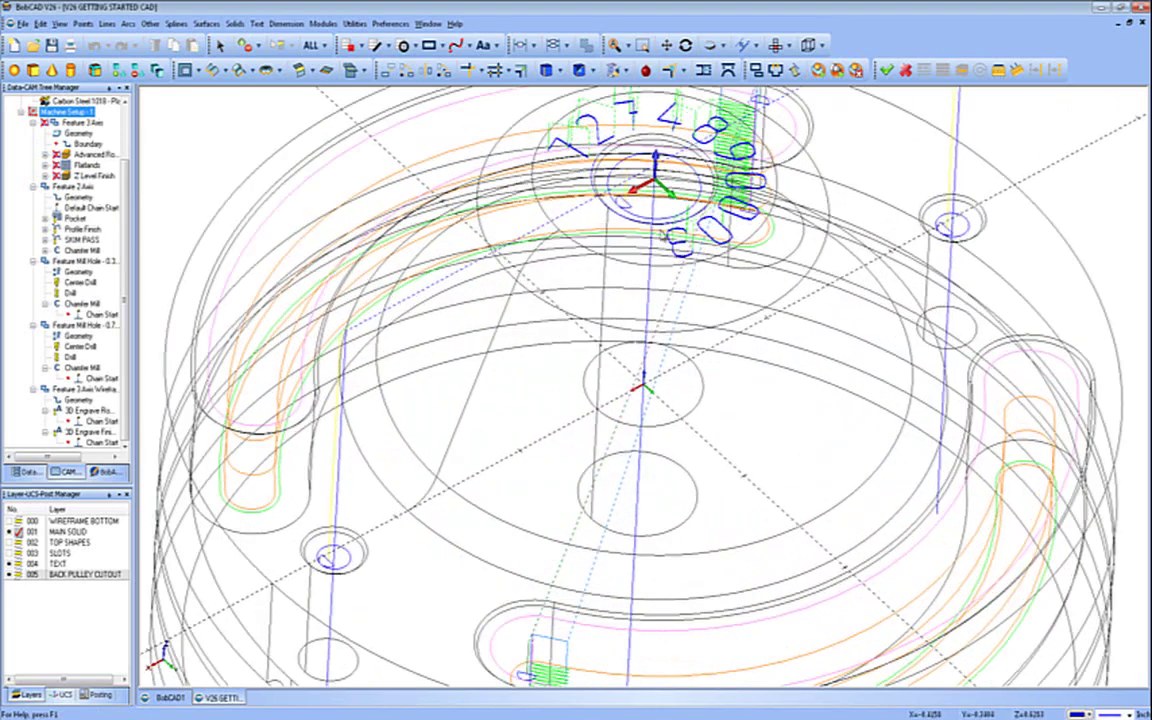
scroll(672, 290, down, 4)
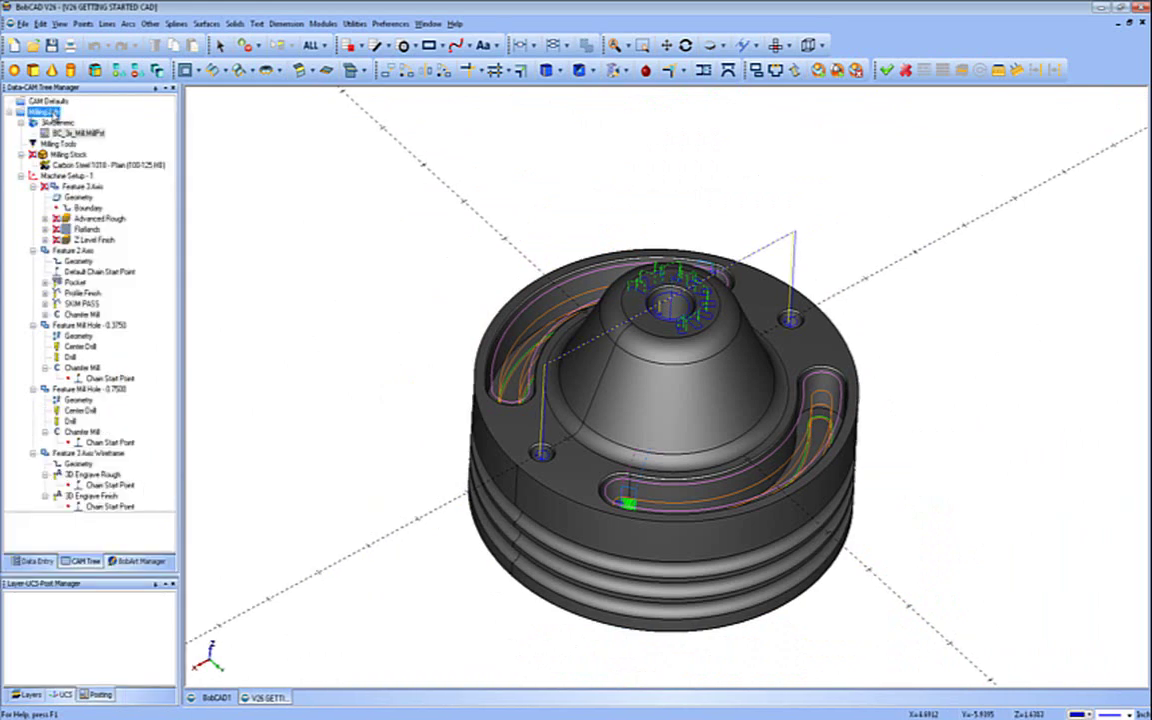
- Post the milling job's NC code and dock the code listing full height beside the CAM tree
right_click(55, 114)
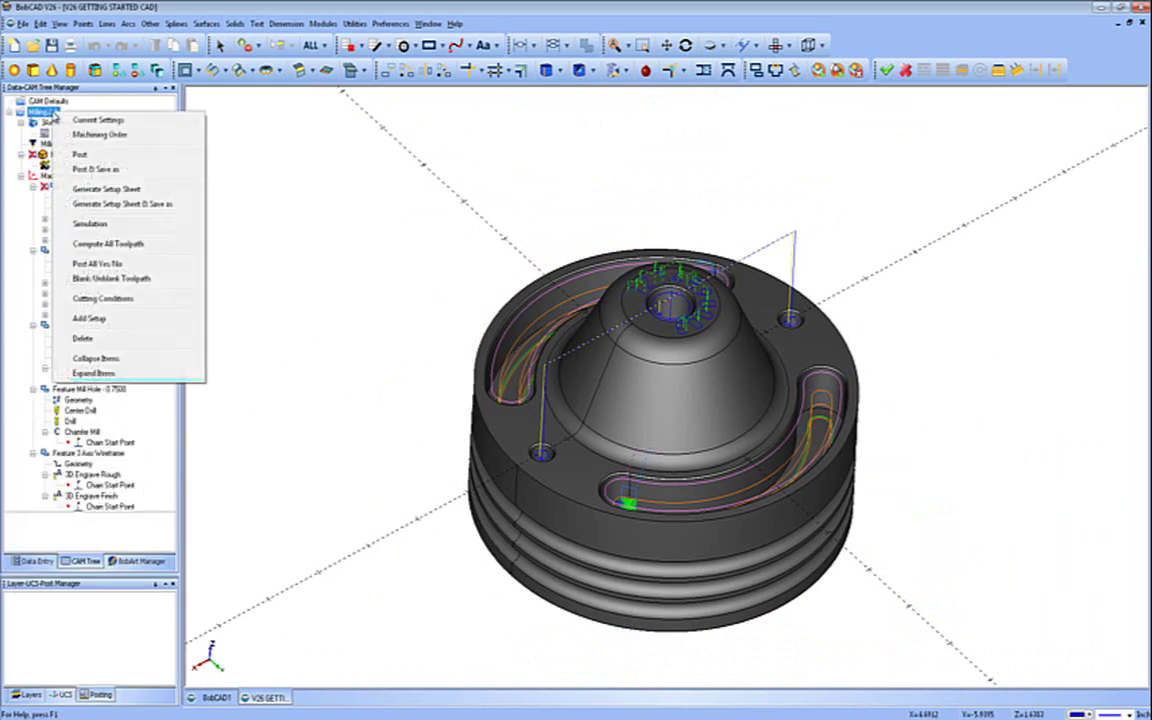
click(83, 155)
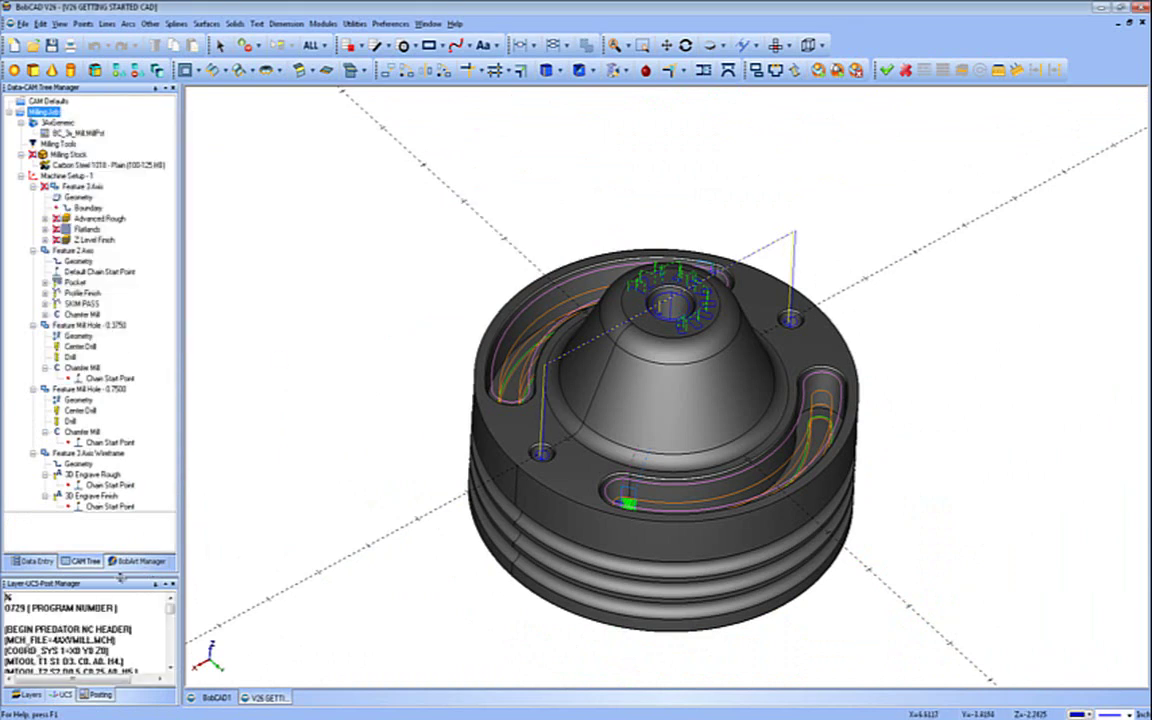
drag(119, 588, 264, 320)
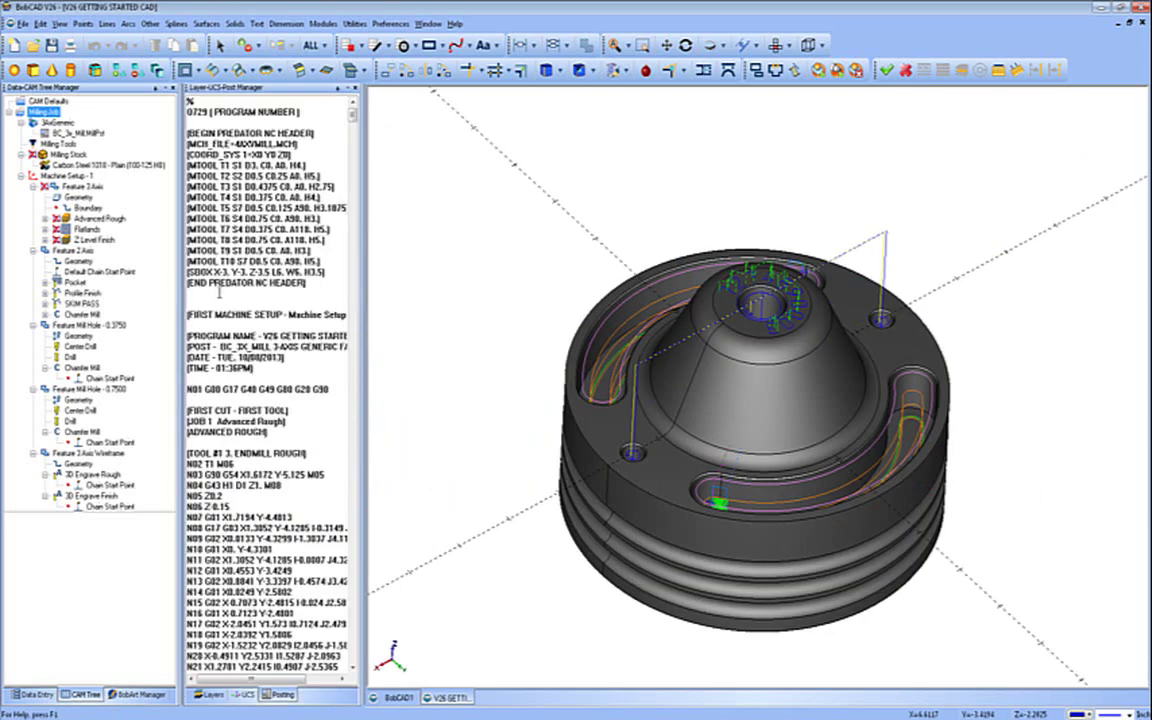
- Examine the job's post processor entry and the list of selectable machine makes in the milling job's current settings
click(72, 133)
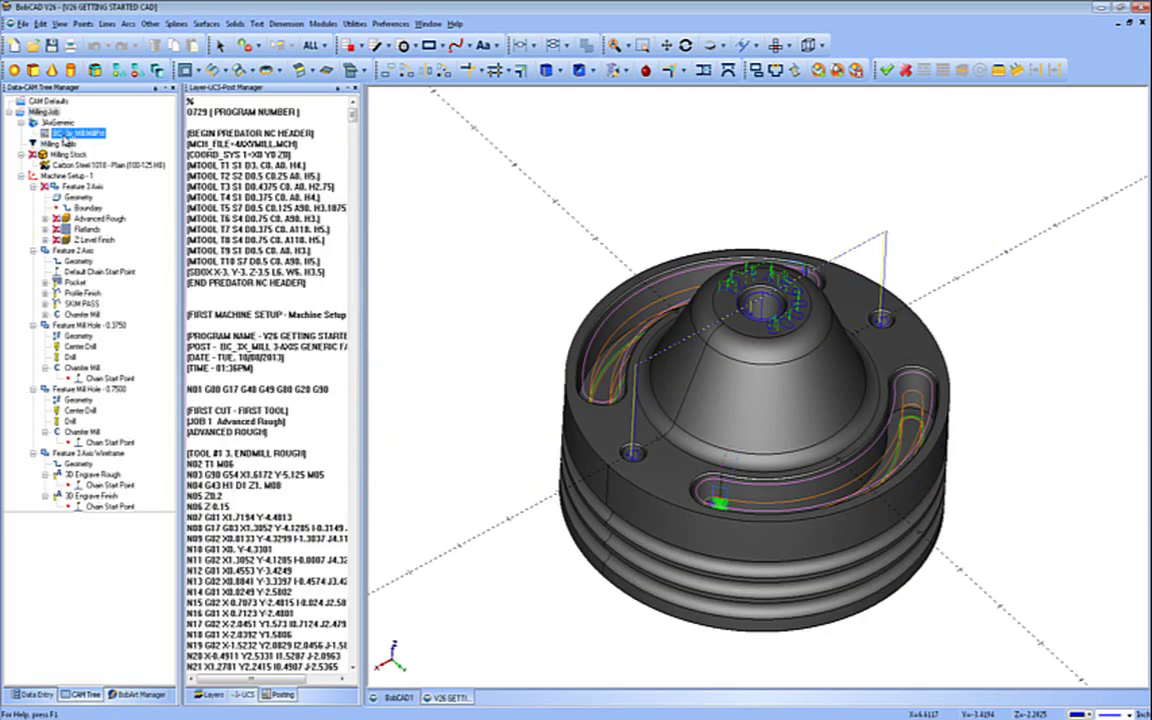
right_click(89, 135)
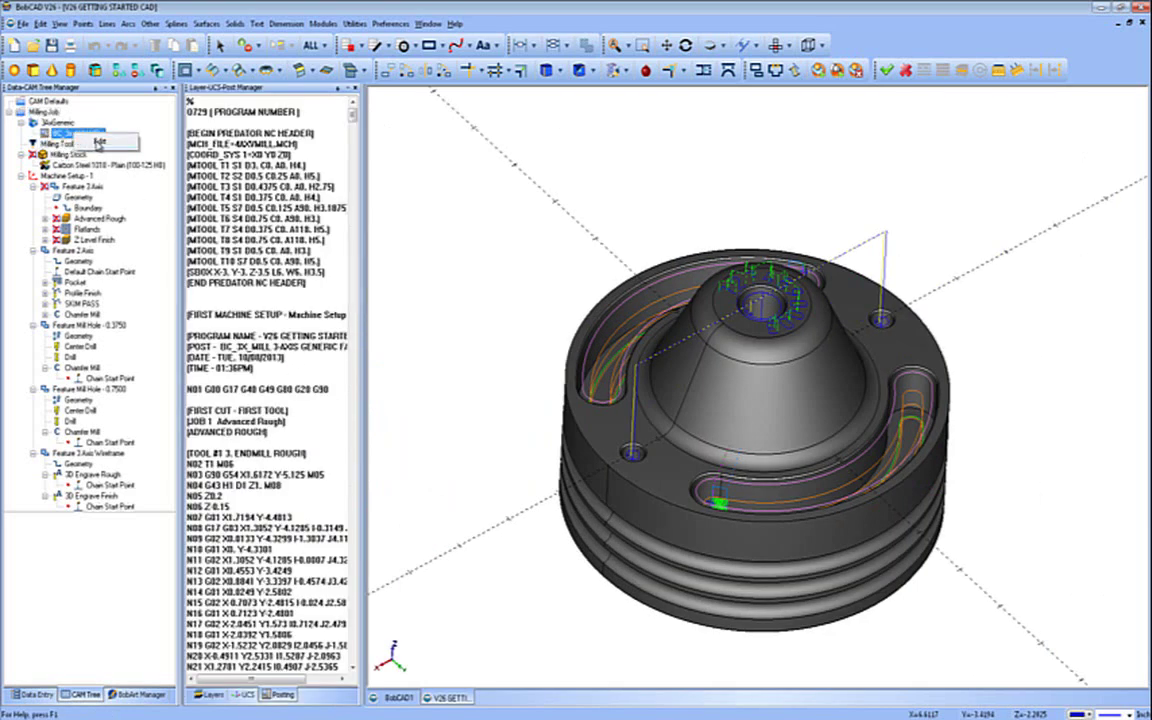
click(46, 111)
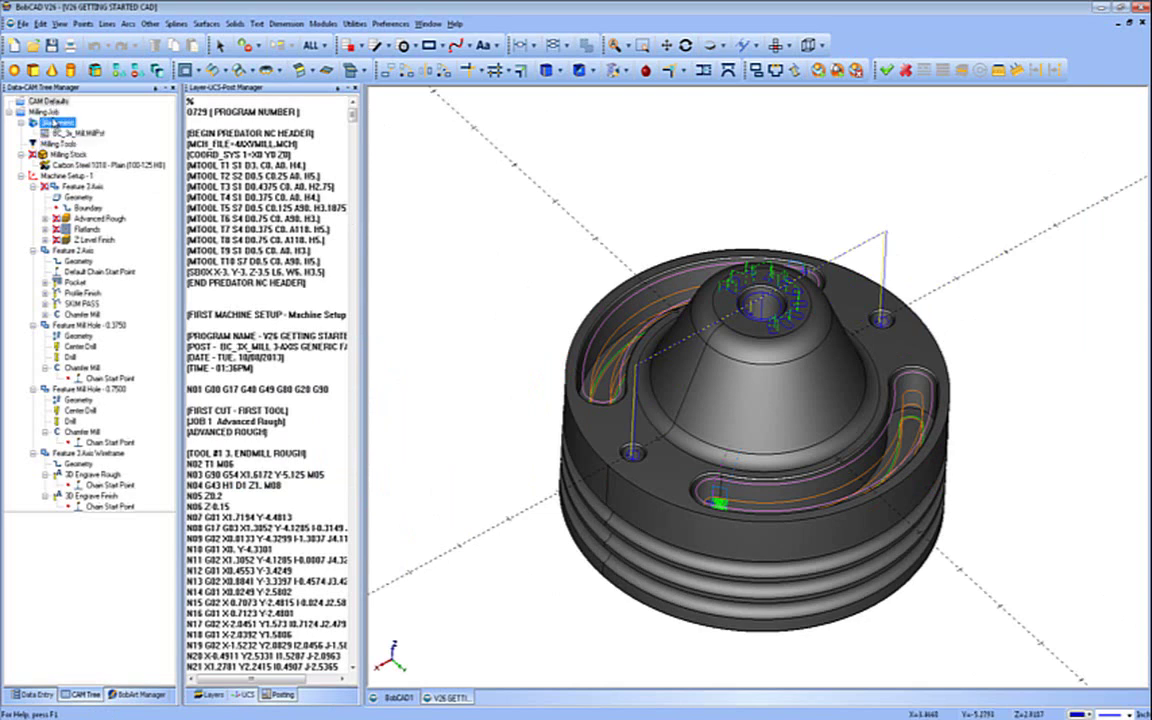
right_click(58, 114)
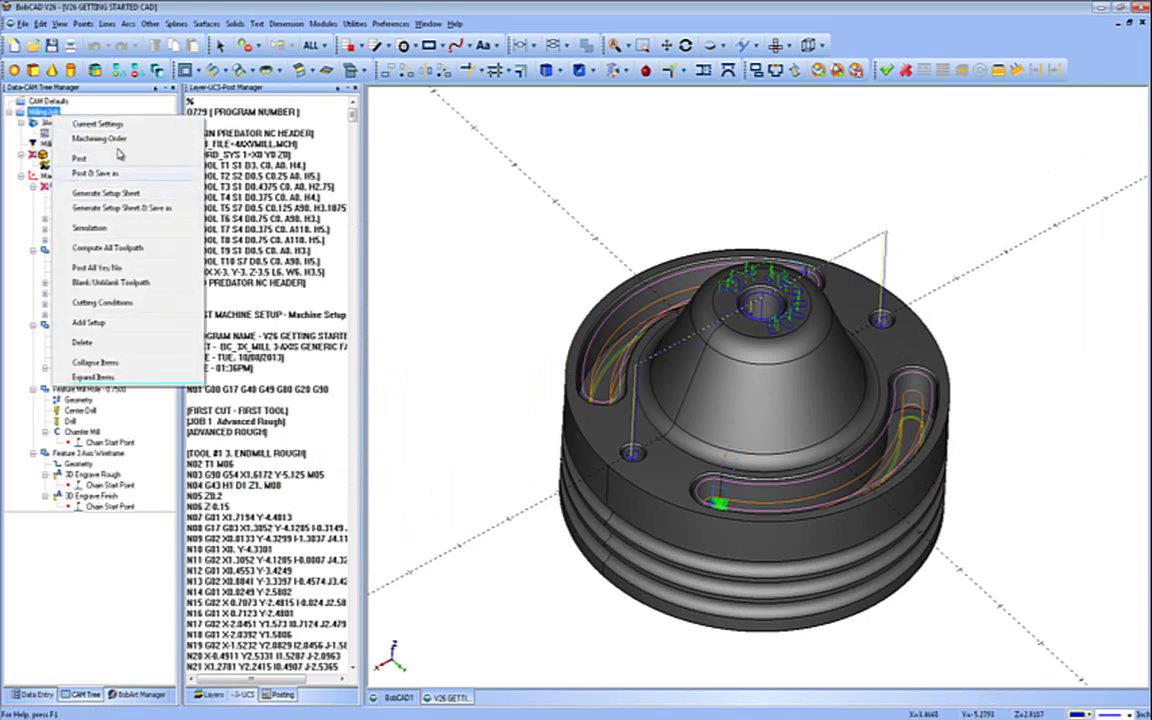
click(98, 124)
click(634, 219)
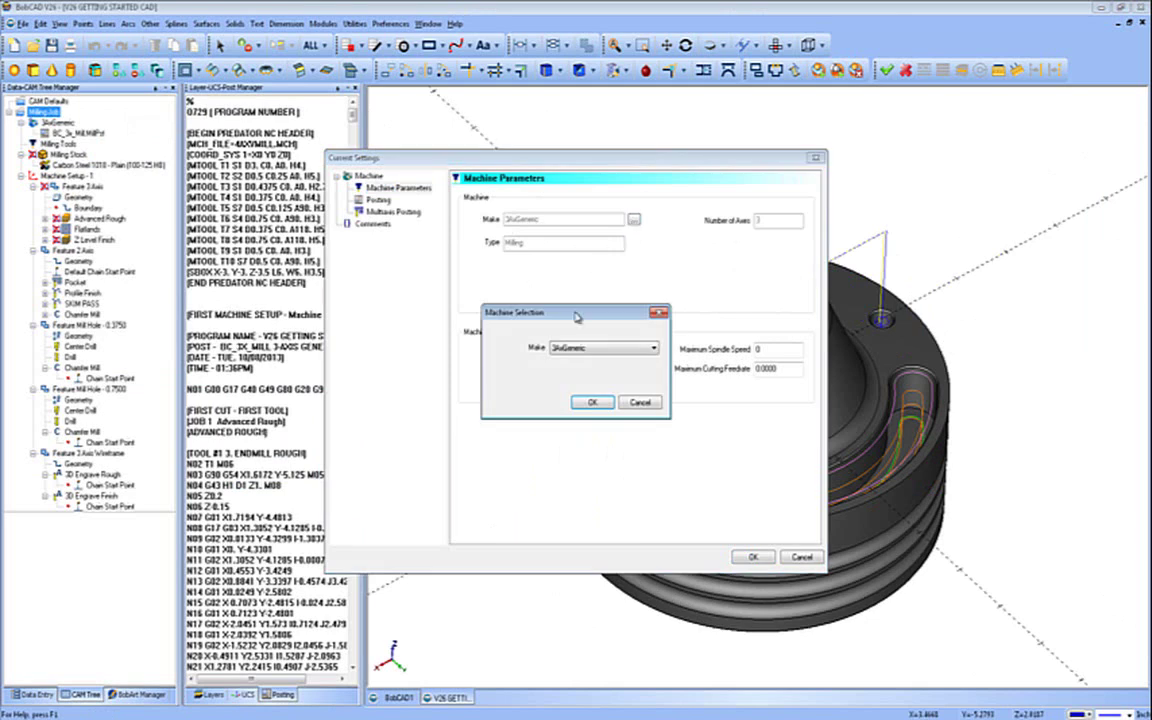
click(643, 348)
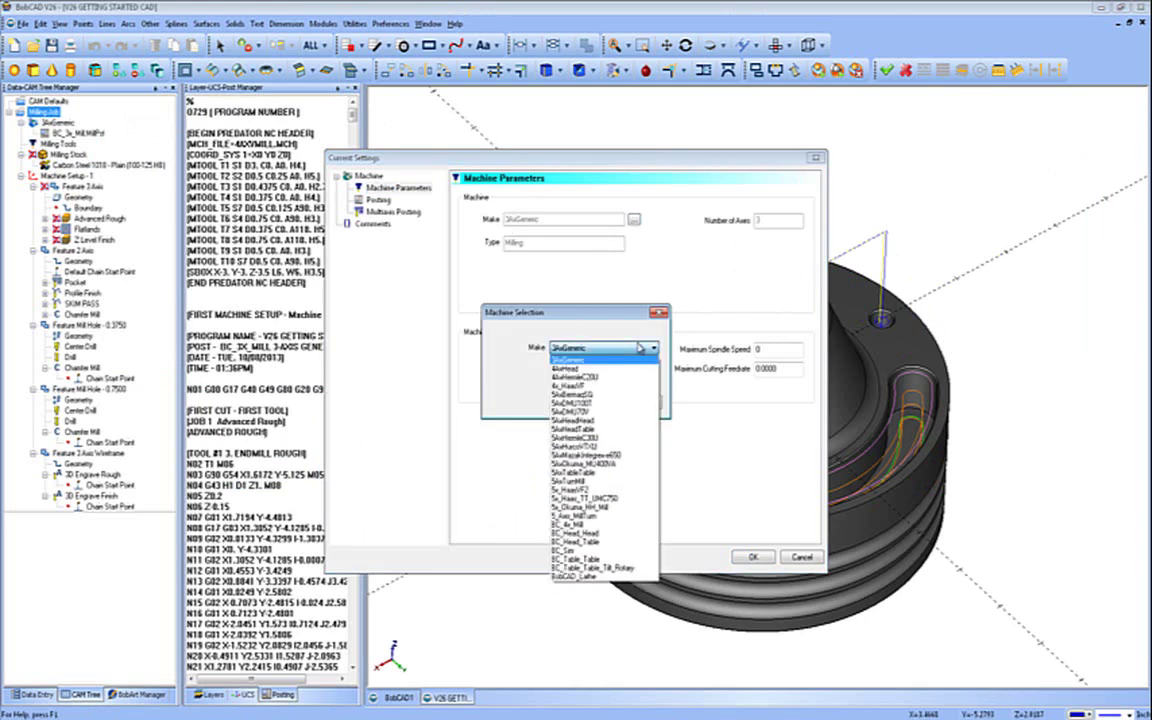
click(643, 348)
click(643, 404)
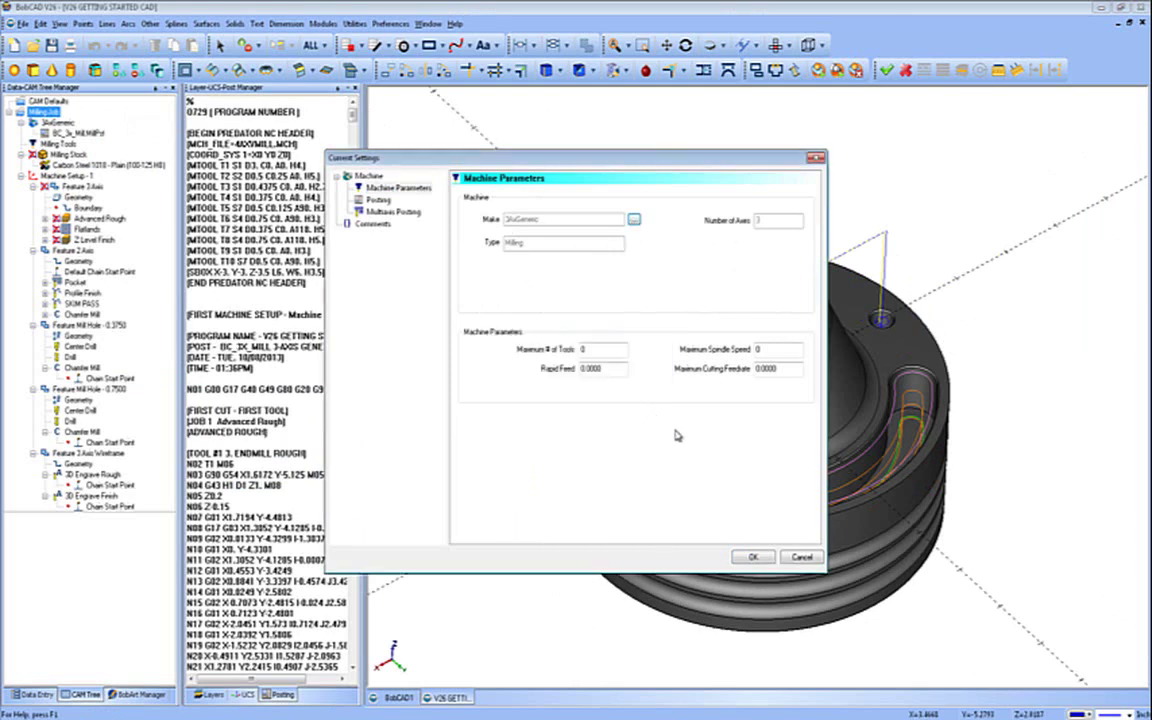
click(801, 556)
- Post the milling job's NC code again with the 3AxGeneric machine
right_click(50, 112)
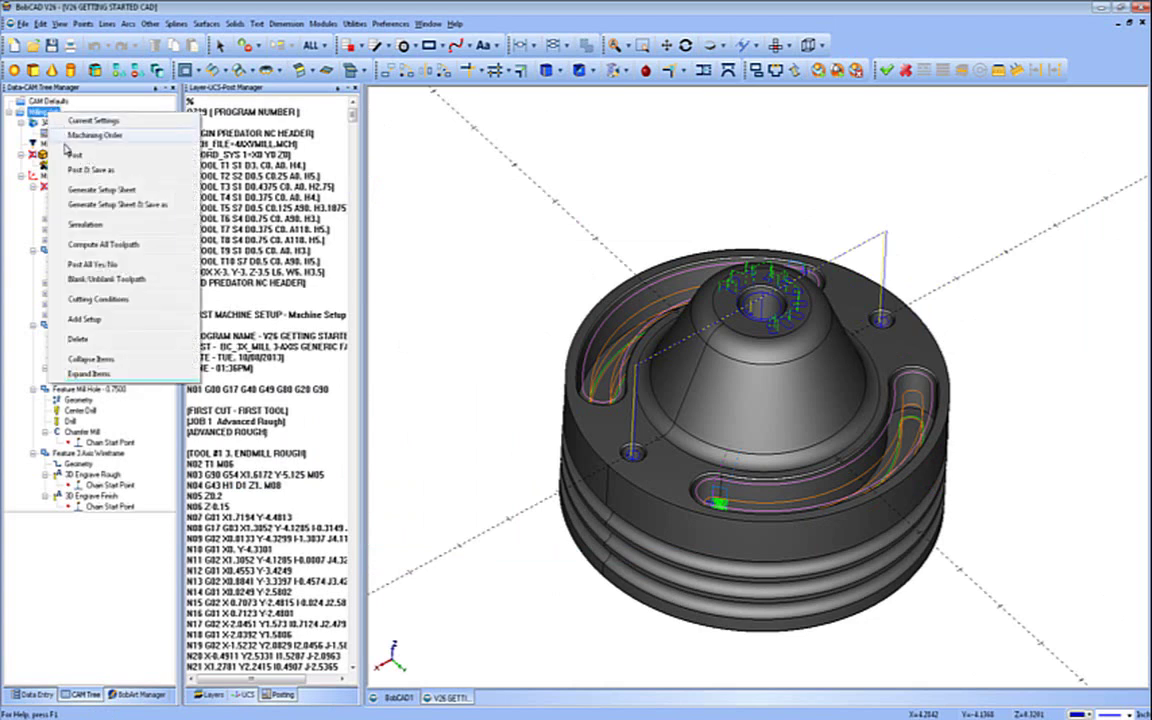
click(73, 156)
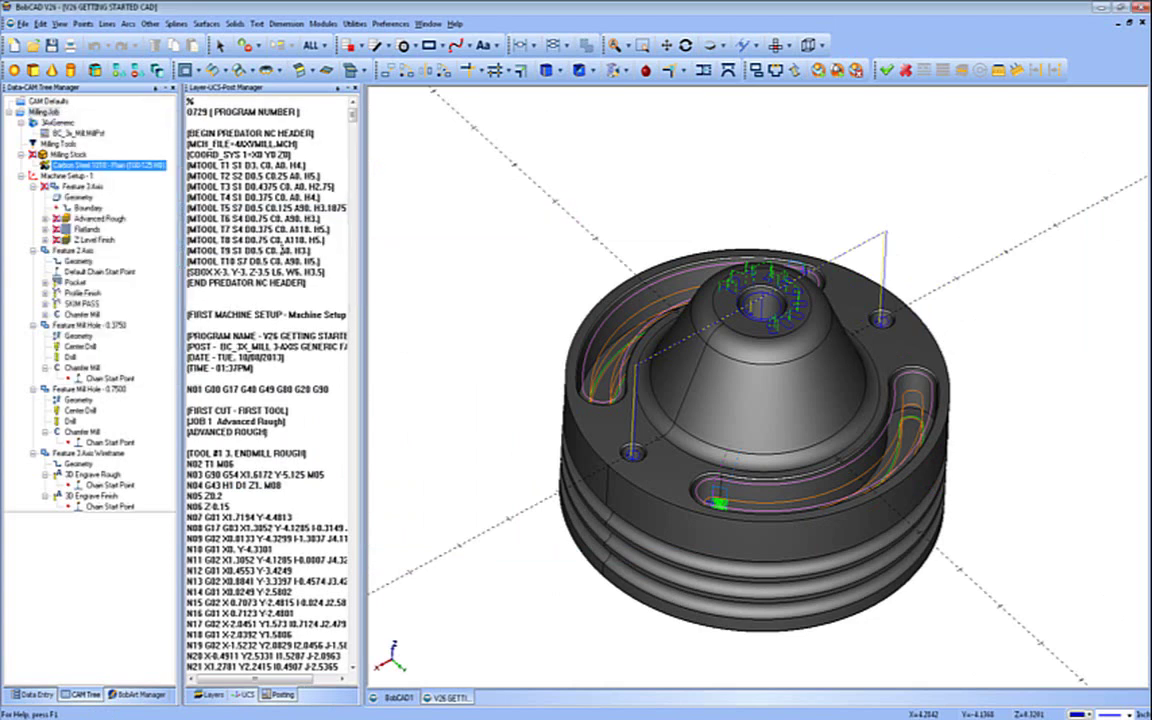
- Launch the mill simulation and hide the toolpath lines and the target part, keeping the tool and stock displayed
click(323, 23)
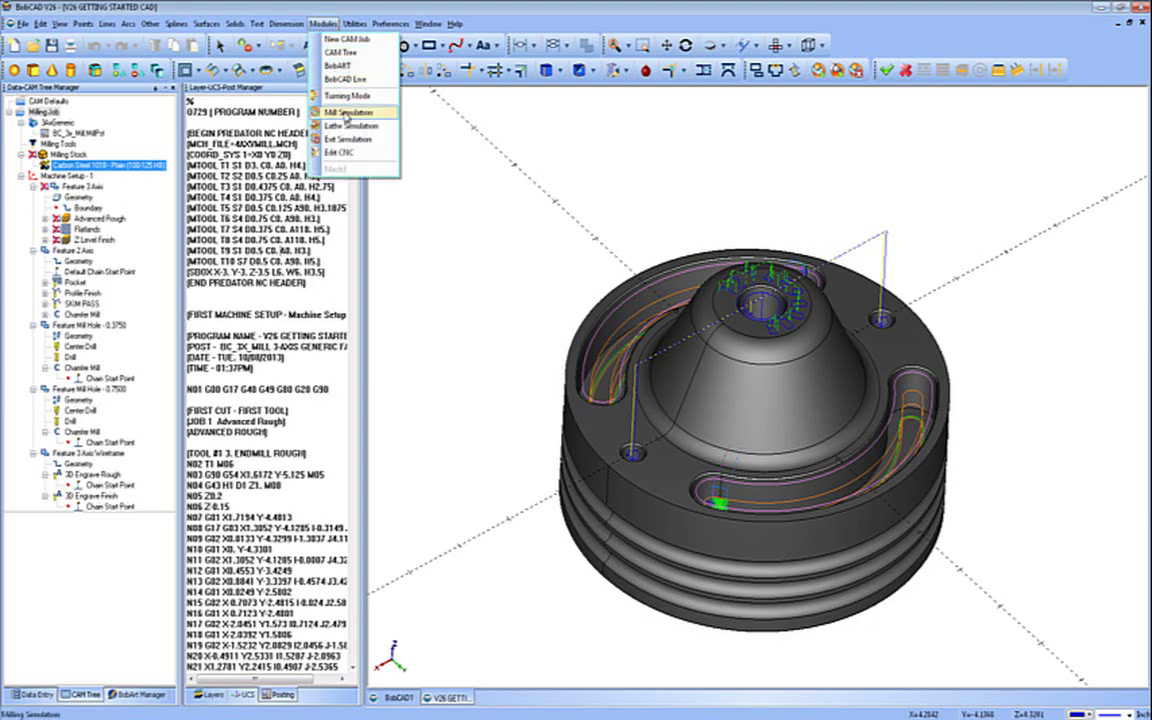
click(348, 115)
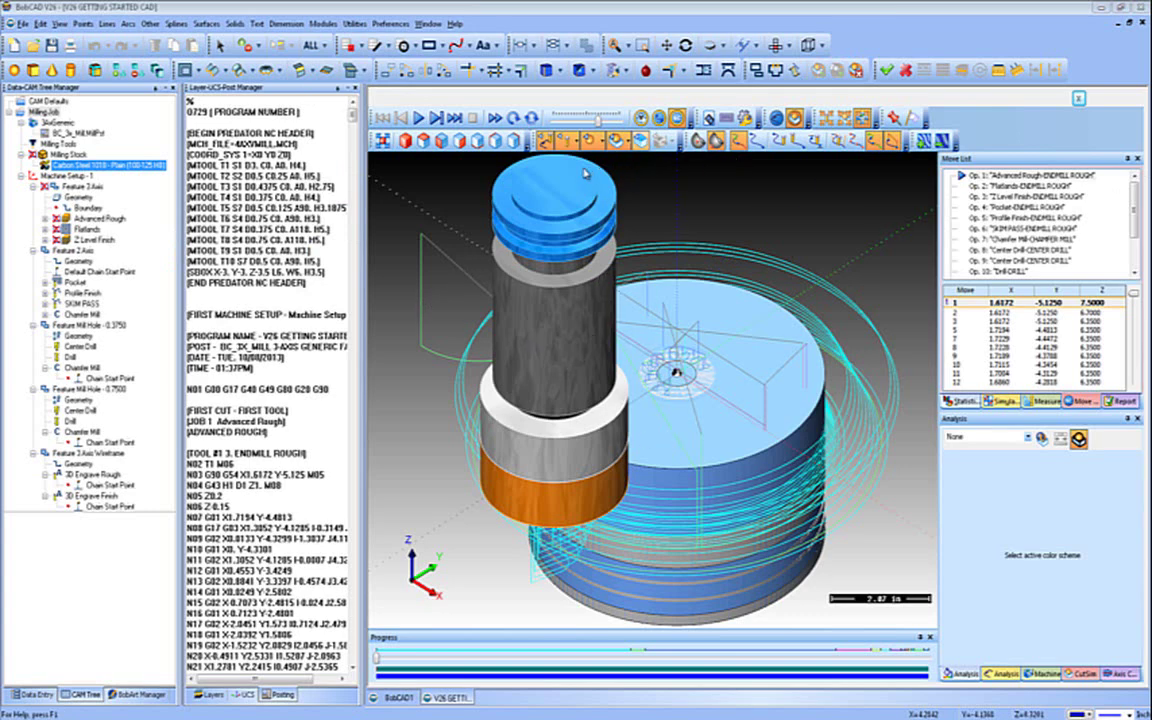
click(542, 141)
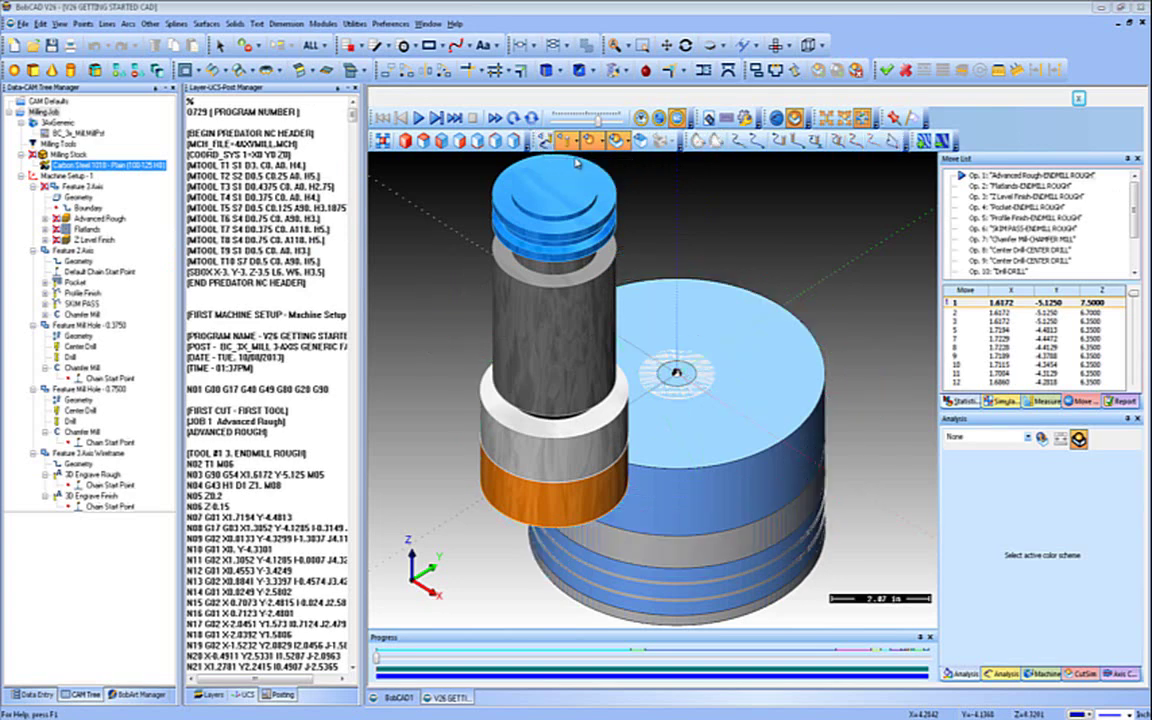
click(615, 143)
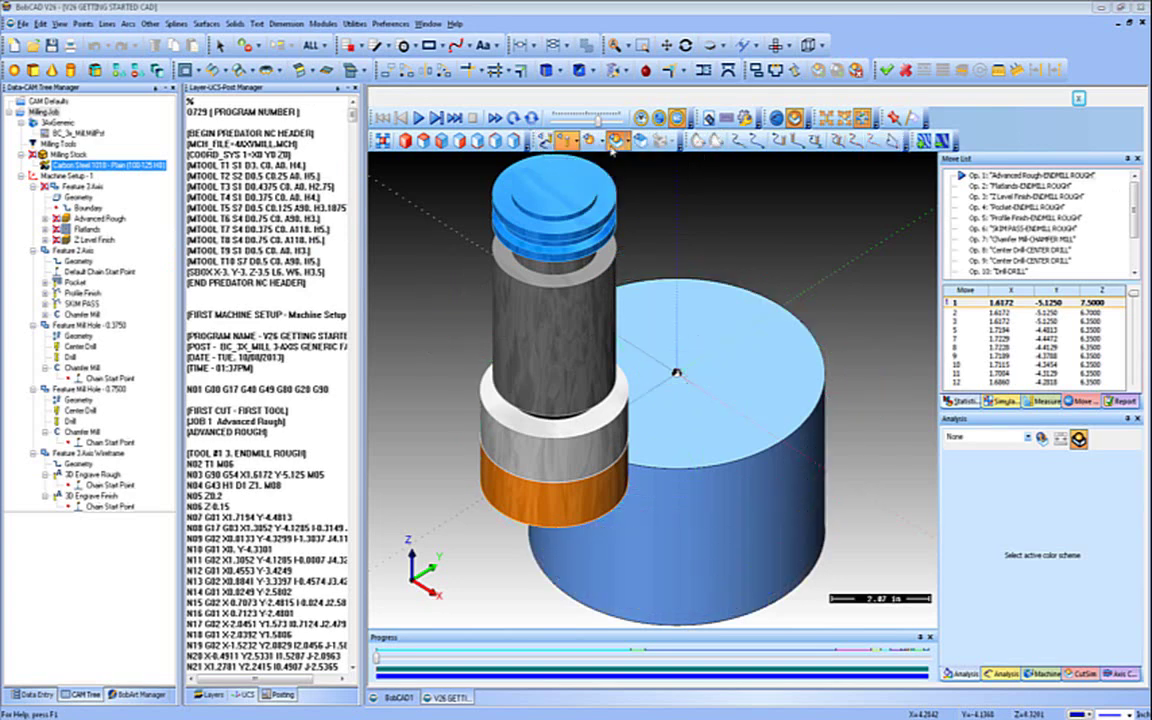